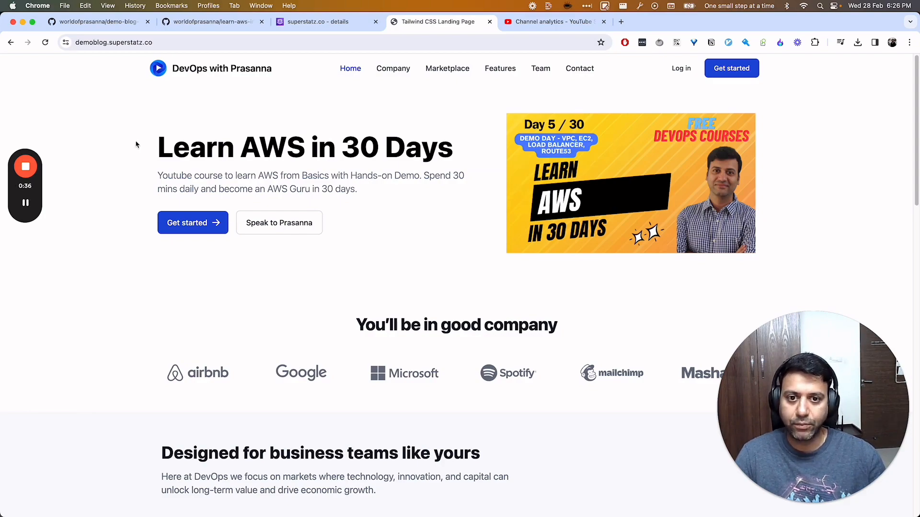
# Look over the demo blog landing page down to its footer and check its site information.
pyautogui.scroll(-20, 142, 282)
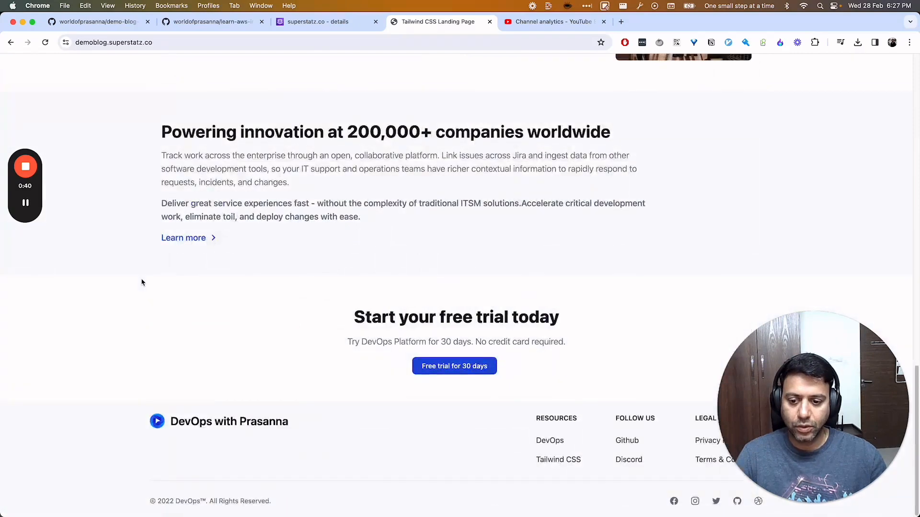
pyautogui.scroll(20, 141, 282)
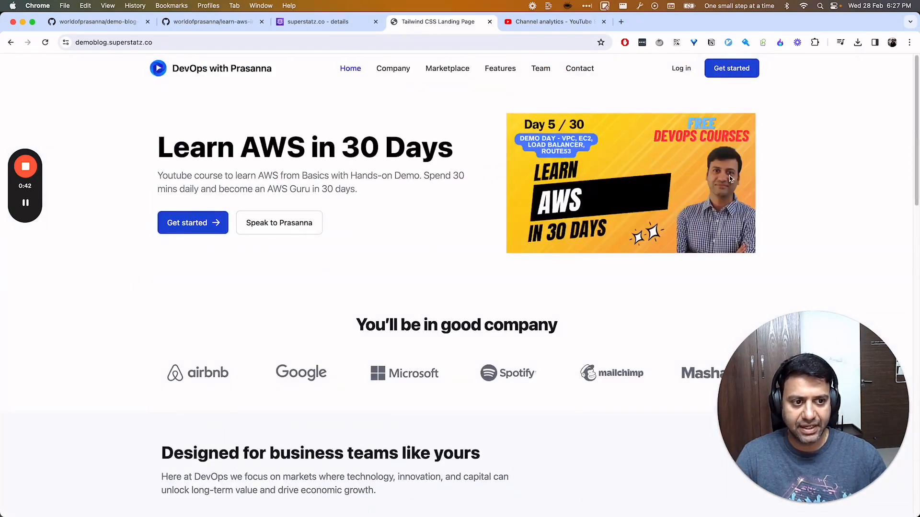
pyautogui.click(66, 42)
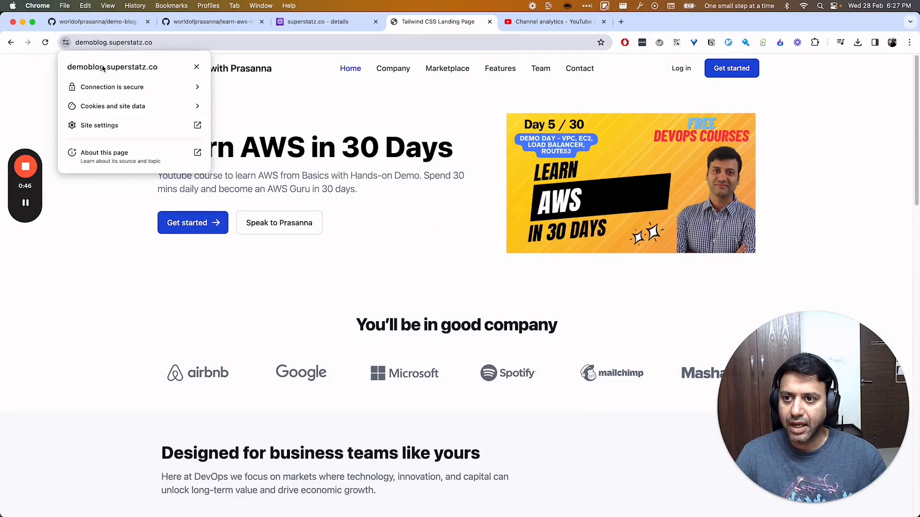
pyautogui.click(106, 211)
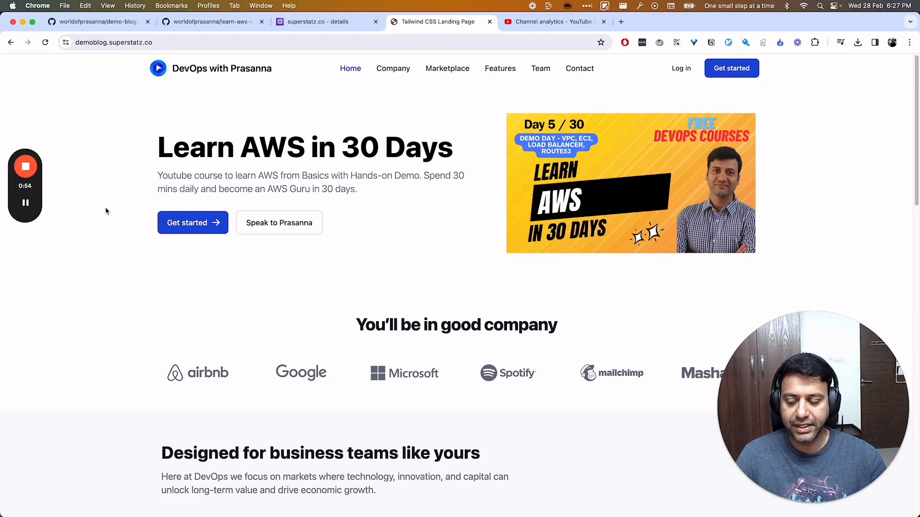
# View the channel's audience analytics in YouTube Studio.
pyautogui.press('super+Tab')
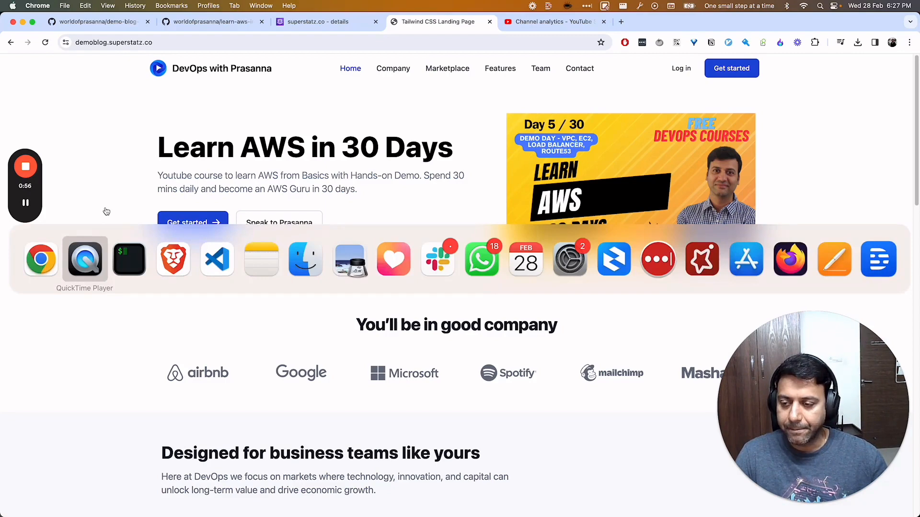
pyautogui.press('super+shift+Tab')
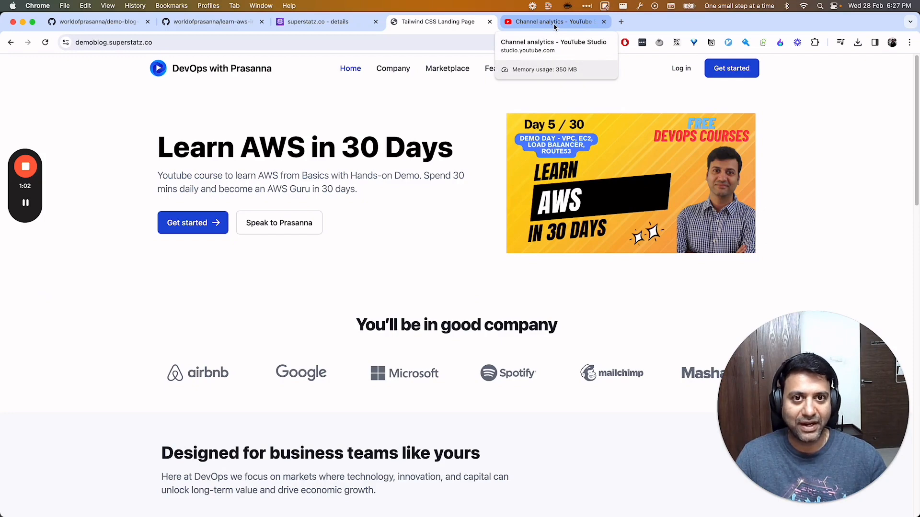
pyautogui.click(554, 23)
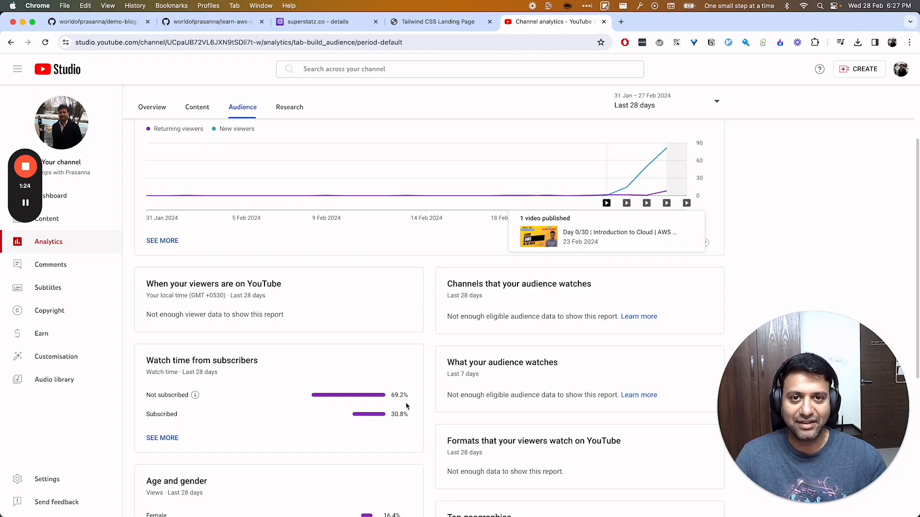
# Switch to the whiteboard in QuickTime Player and view the Demo architecture diagram below the course thumbnail.
pyautogui.press('super+Tab')
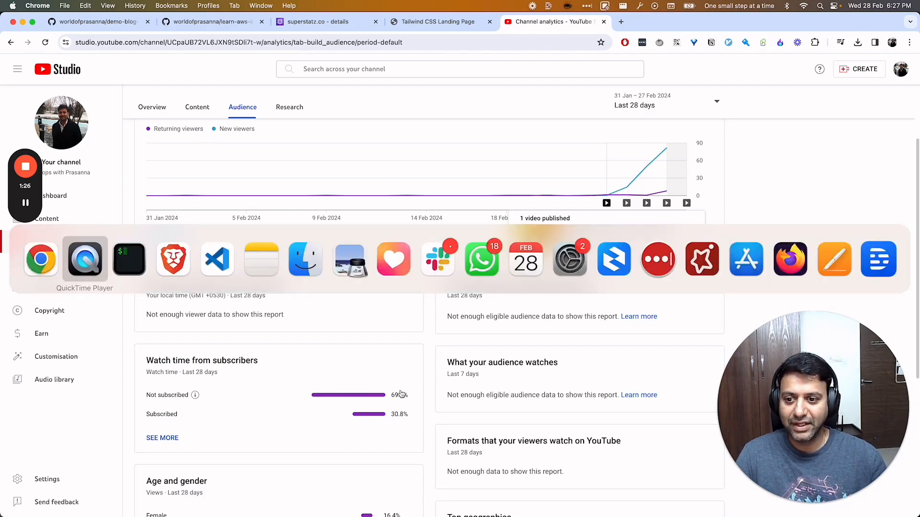
pyautogui.press('super+Tab')
pyautogui.press('super+Tab')
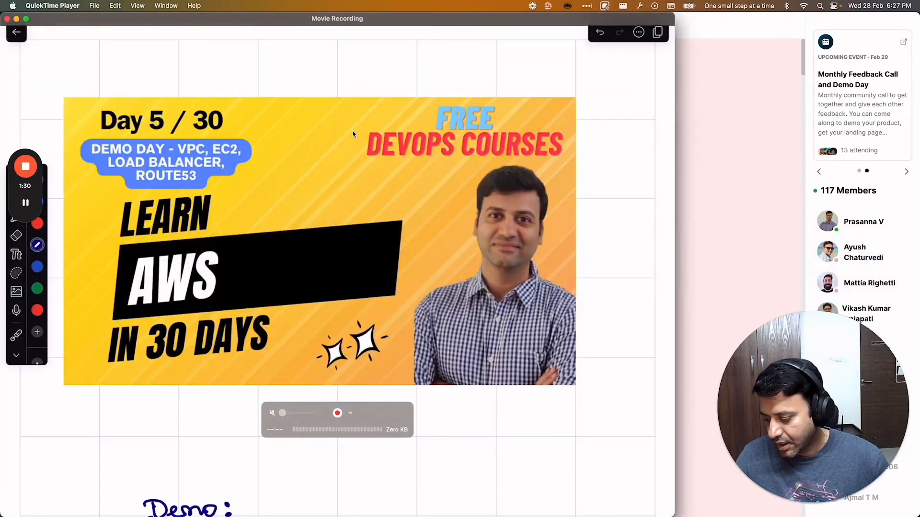
pyautogui.scroll(-10, 353, 133)
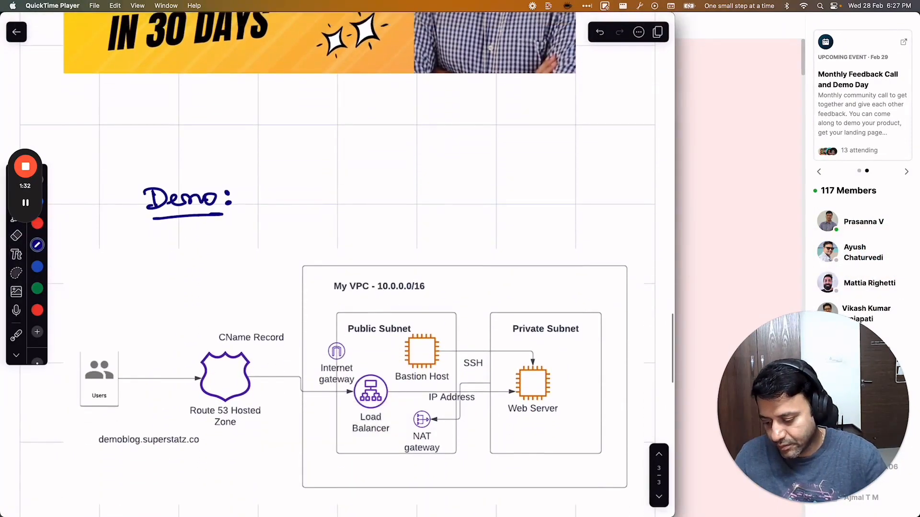
pyautogui.scroll(-2, 346, 272)
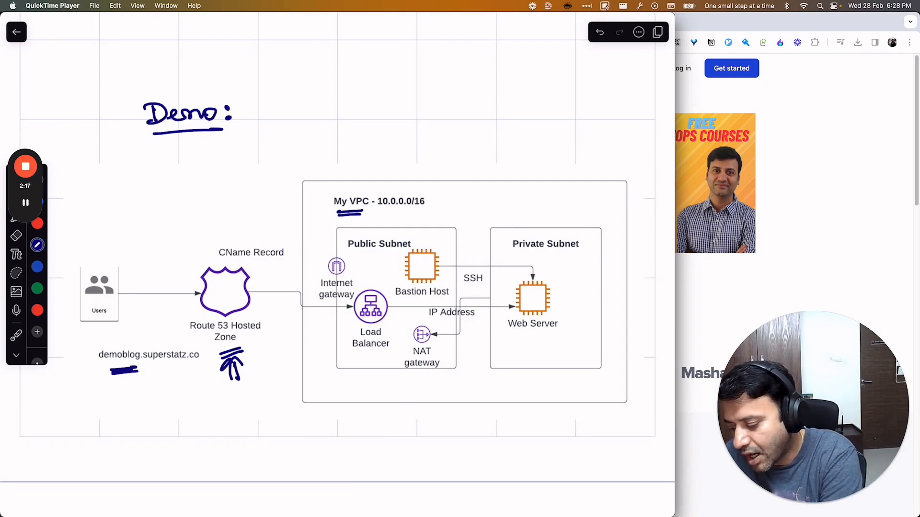
# Underline My VPC, Load Balancer, Public Subnet, Web Server and Private Subnet in the diagram, and draw braces beside the NAT gateway and Internet gateway.
pyautogui.moveTo(361, 214)
pyautogui.mouseDown()
pyautogui.moveTo(348, 211)
pyautogui.moveTo(365, 213)
pyautogui.mouseUp()
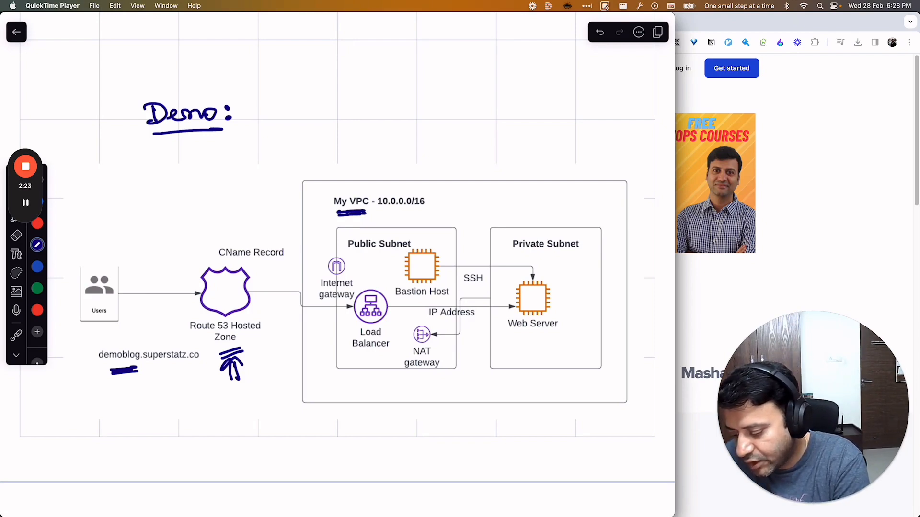
pyautogui.moveTo(362, 355); pyautogui.dragTo(379, 358)
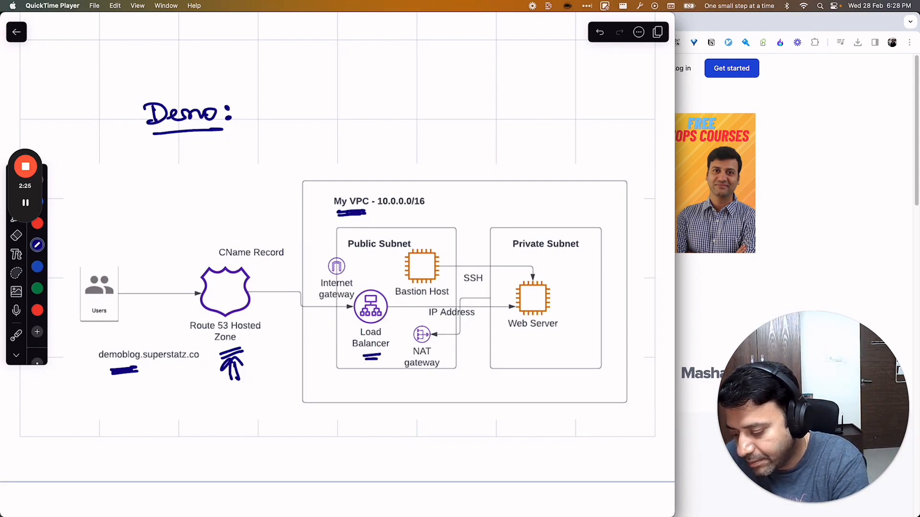
pyautogui.moveTo(367, 254); pyautogui.dragTo(382, 254)
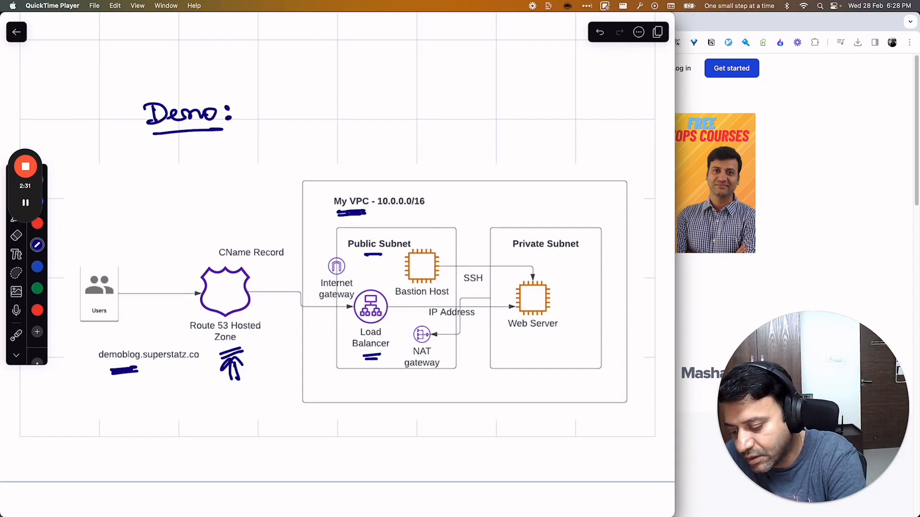
pyautogui.moveTo(519, 338); pyautogui.dragTo(542, 343)
pyautogui.moveTo(549, 256); pyautogui.dragTo(564, 257)
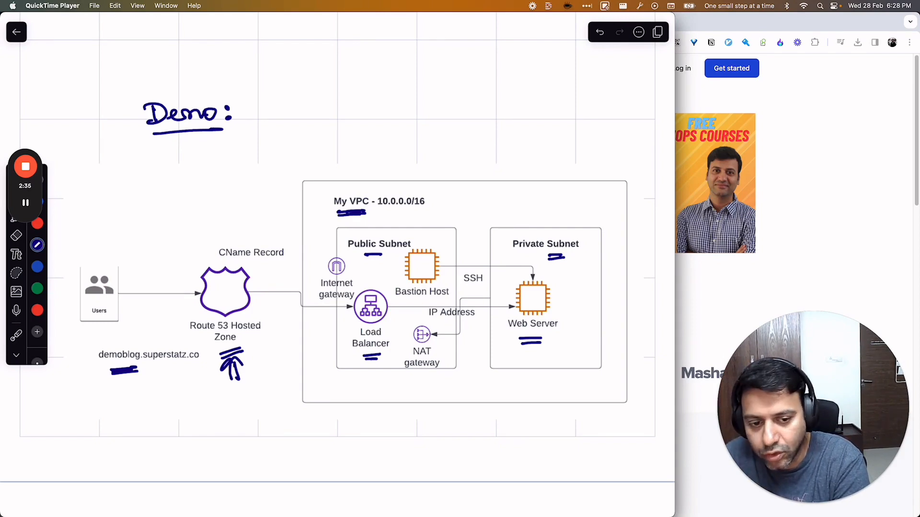
pyautogui.moveTo(442, 344)
pyautogui.mouseDown()
pyautogui.moveTo(456, 368)
pyautogui.moveTo(443, 371)
pyautogui.mouseUp()
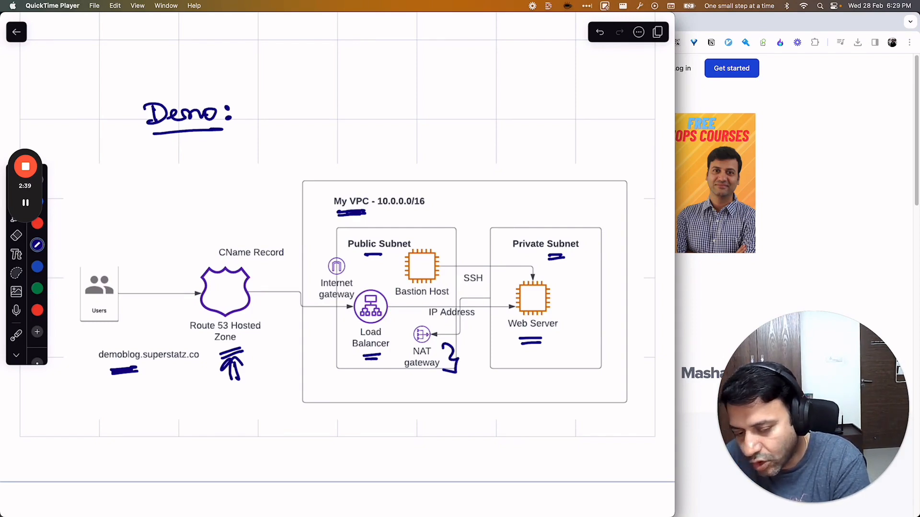
pyautogui.moveTo(309, 258); pyautogui.dragTo(307, 295)
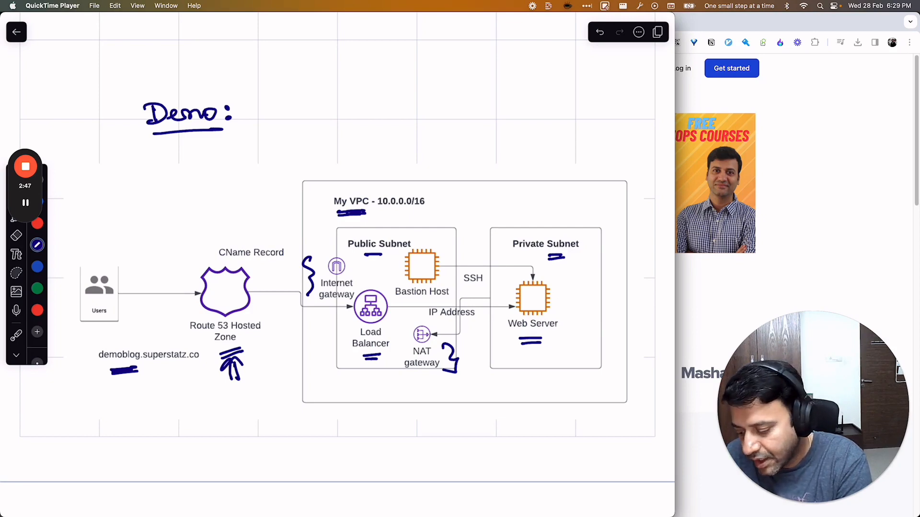
pyautogui.click(16, 235)
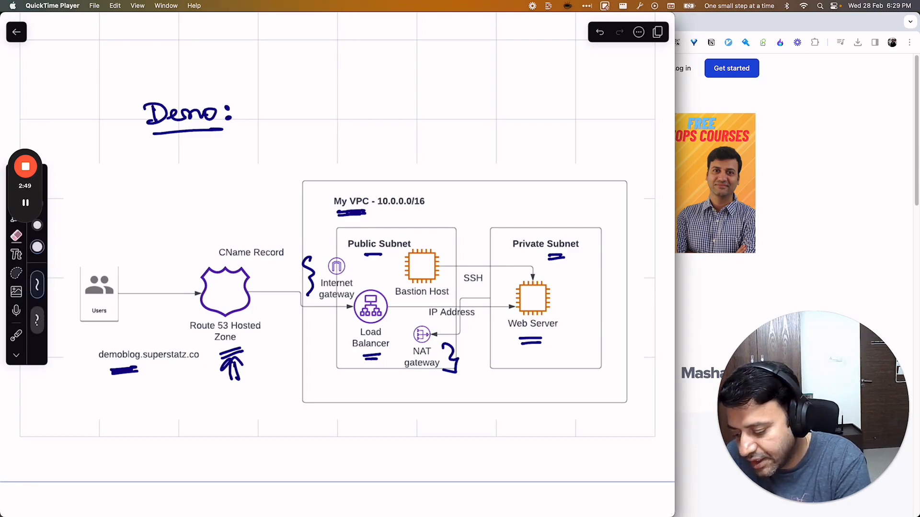
pyautogui.click(17, 198)
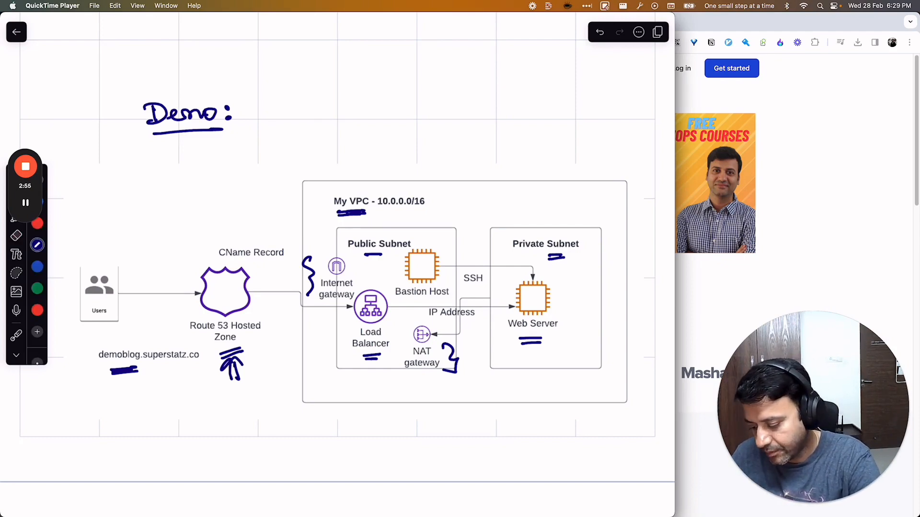
pyautogui.scroll(-5, 335, 263)
pyautogui.scroll(4, 335, 263)
pyautogui.scroll(1, 336, 263)
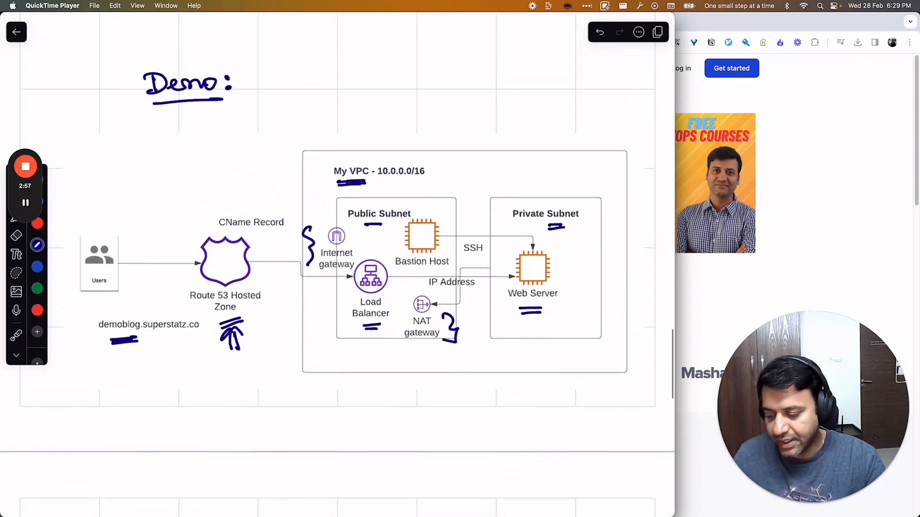
# Switch to the Brave browser and bring up the AWS console's EC2 instances page.
pyautogui.press('super+Tab')
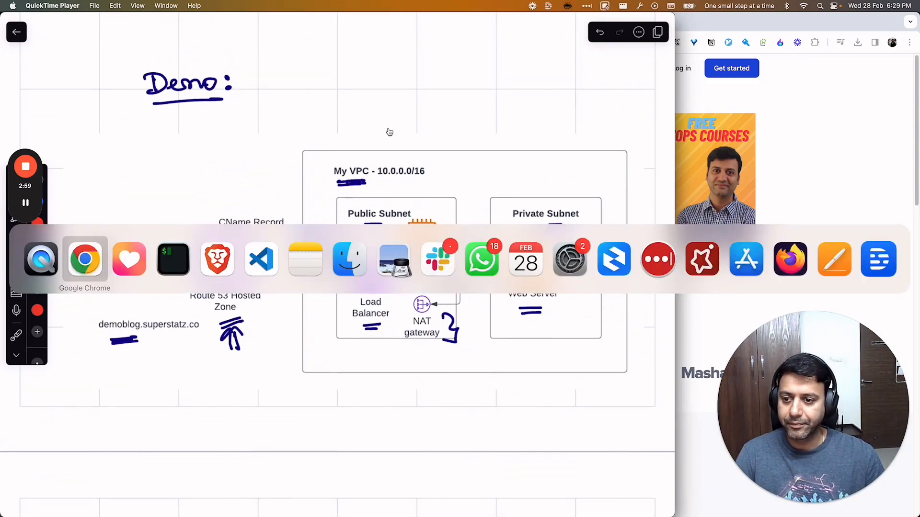
pyautogui.press('super+Tab')
pyautogui.press('super+Tab')
pyautogui.press('super+Tab')
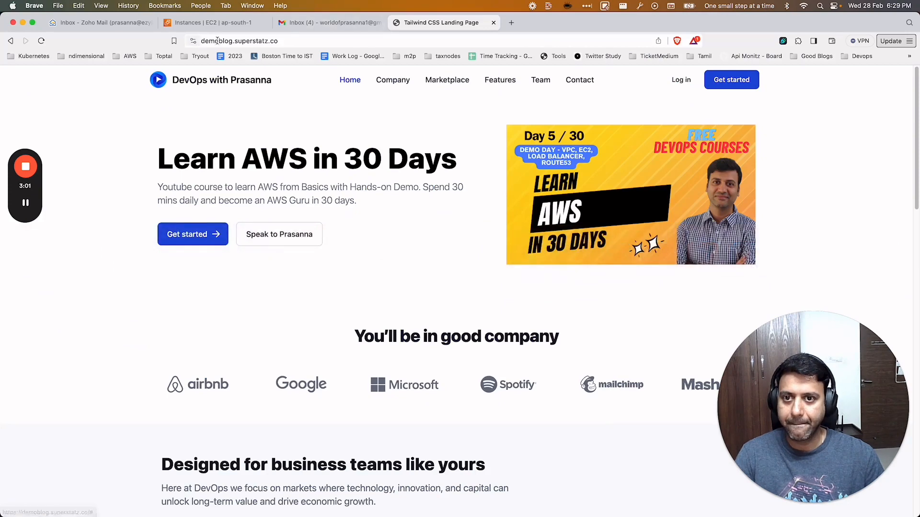
pyautogui.click(223, 23)
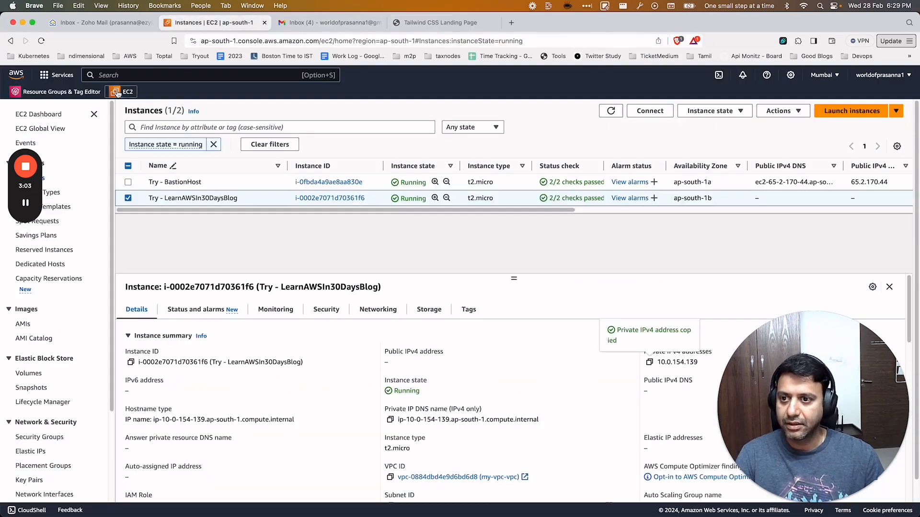
# Search the AWS services for "vpc" and open the Your VPCs list.
pyautogui.click(125, 76)
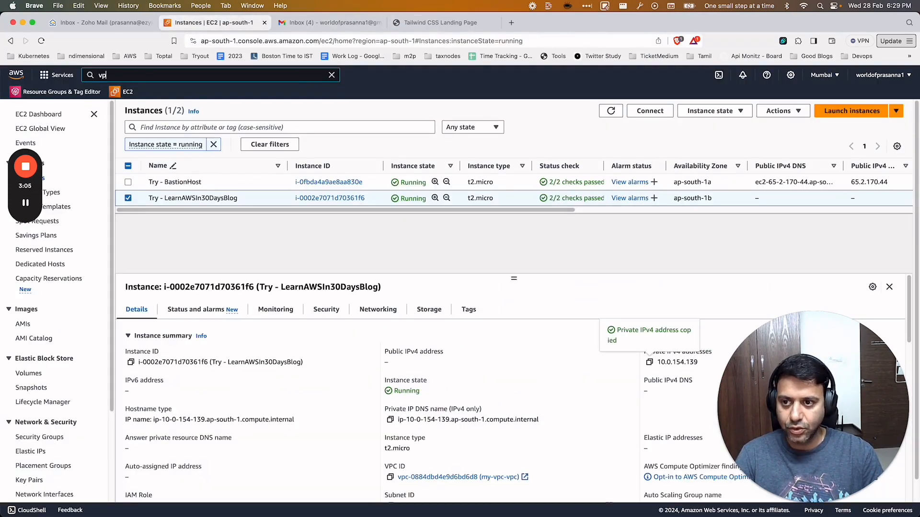
pyautogui.write('vpc')
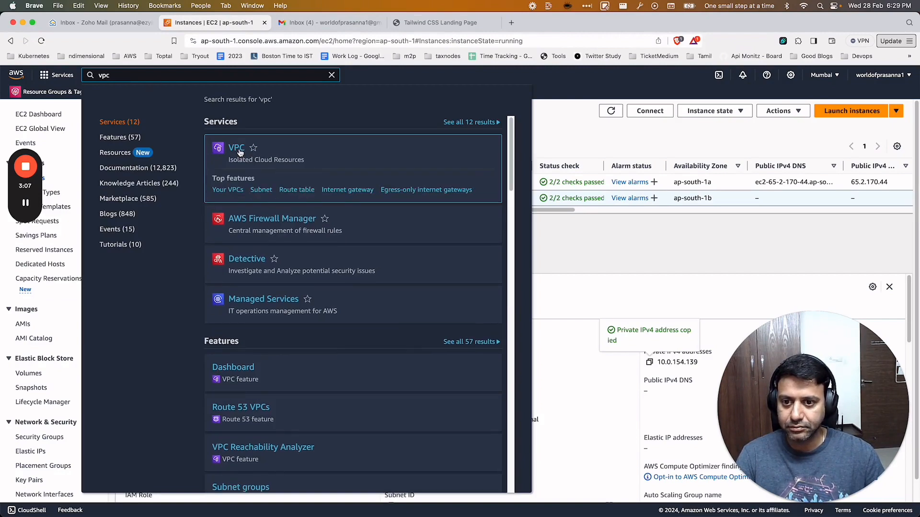
pyautogui.click(230, 191)
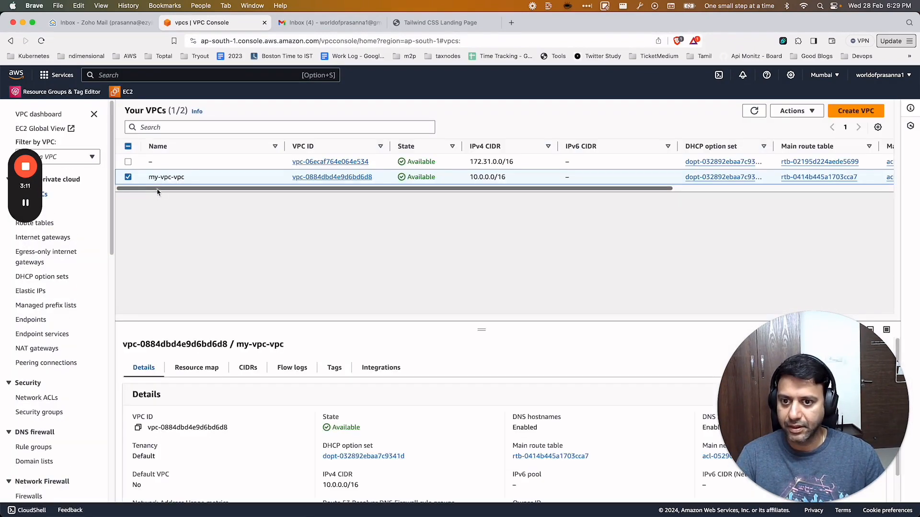
# Start creating a VPC with the VPC and more option and set the auto-generated name tag to learnawsblog.
pyautogui.click(856, 111)
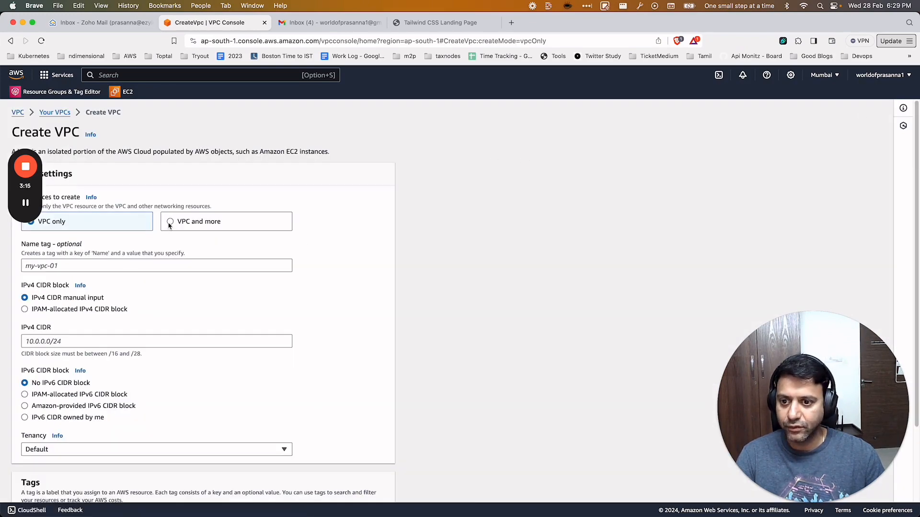
pyautogui.click(169, 223)
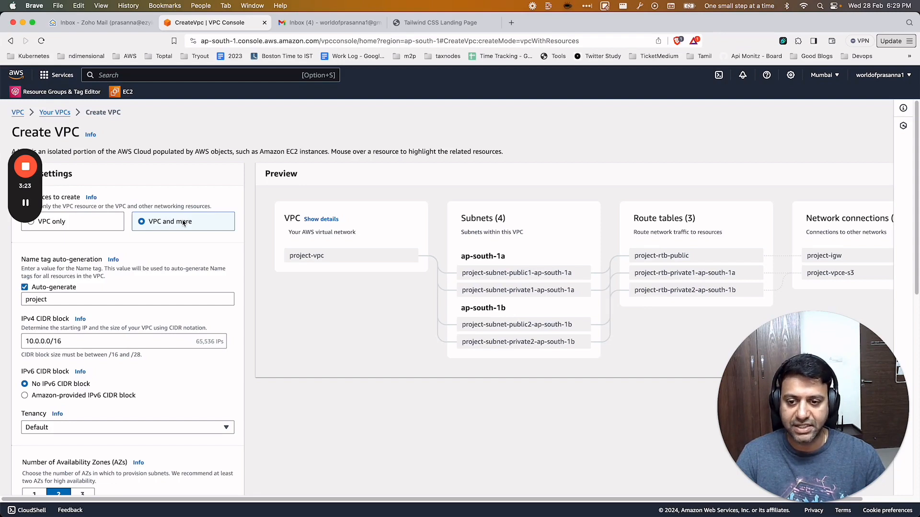
pyautogui.doubleClick(53, 299)
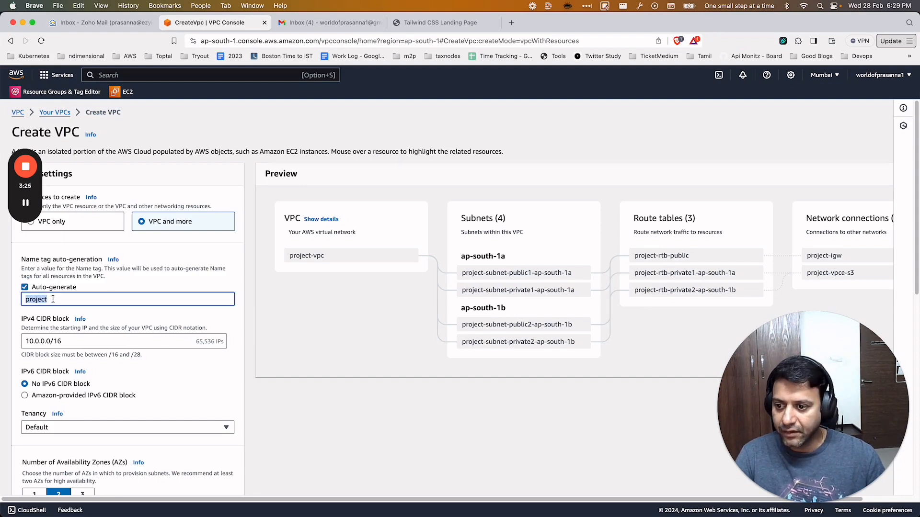
pyautogui.write('le')
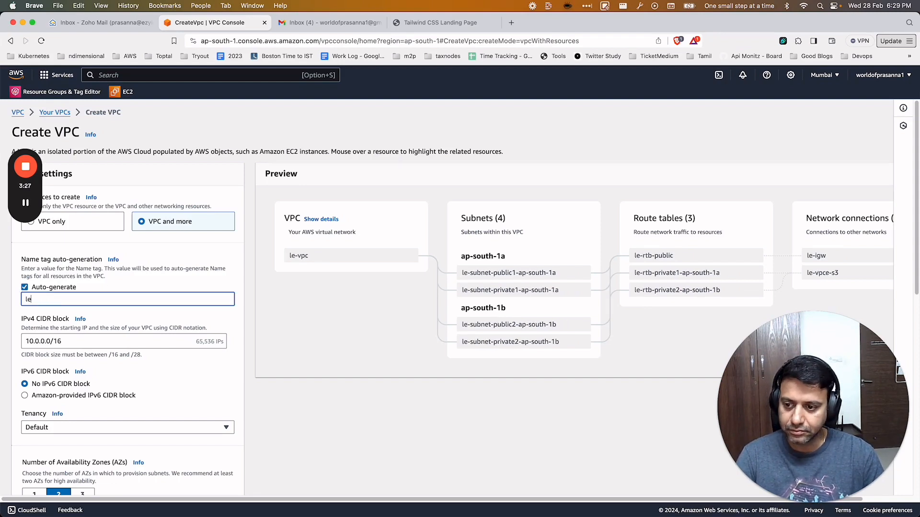
pyautogui.write('arnawsbl')
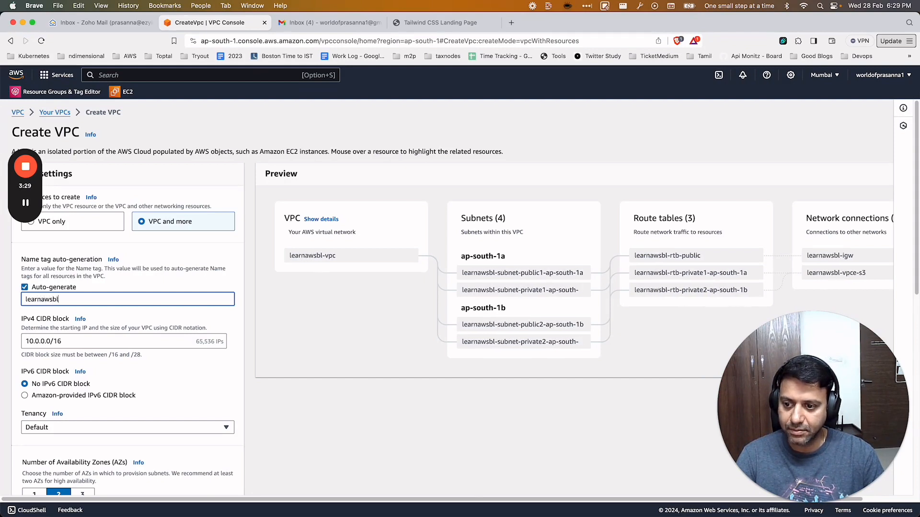
pyautogui.write('og')
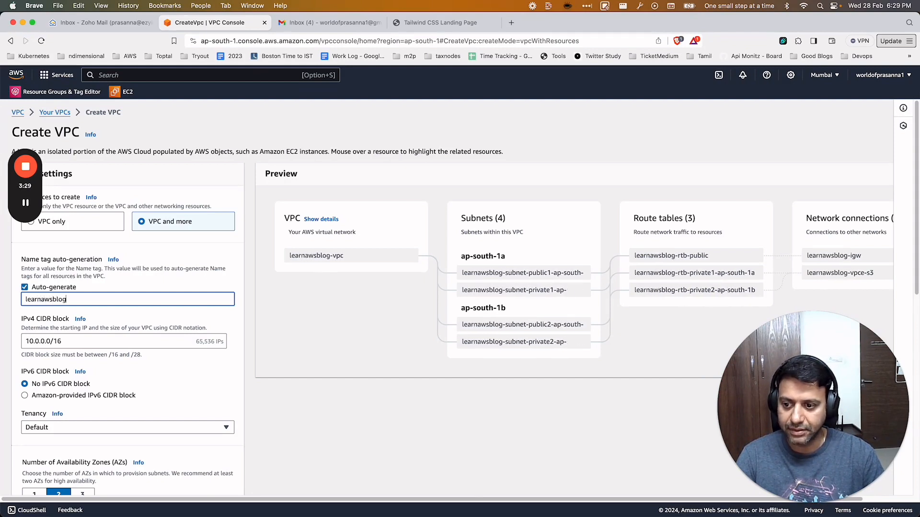
# Set the new VPC's IPv4 CIDR block to 10.1.0.0/16.
pyautogui.click(38, 341)
pyautogui.press('BackSpace')
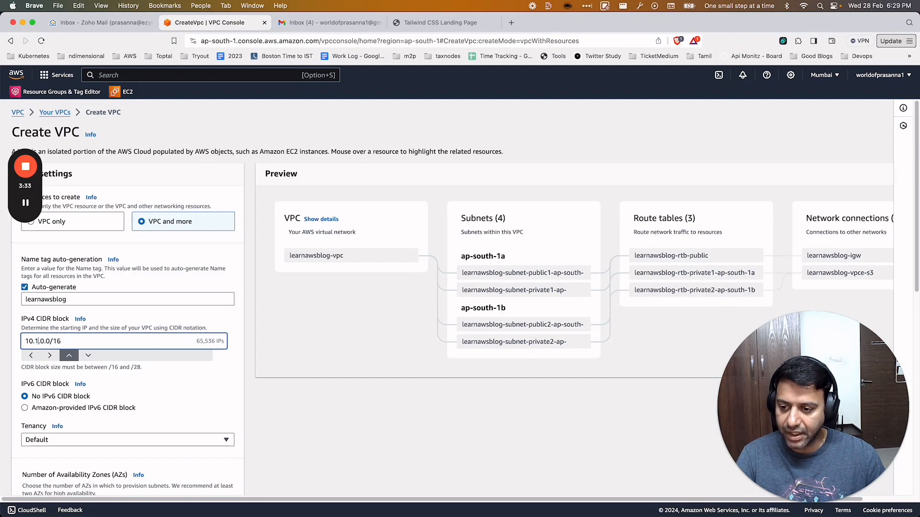
pyautogui.write('1')
pyautogui.click(267, 392)
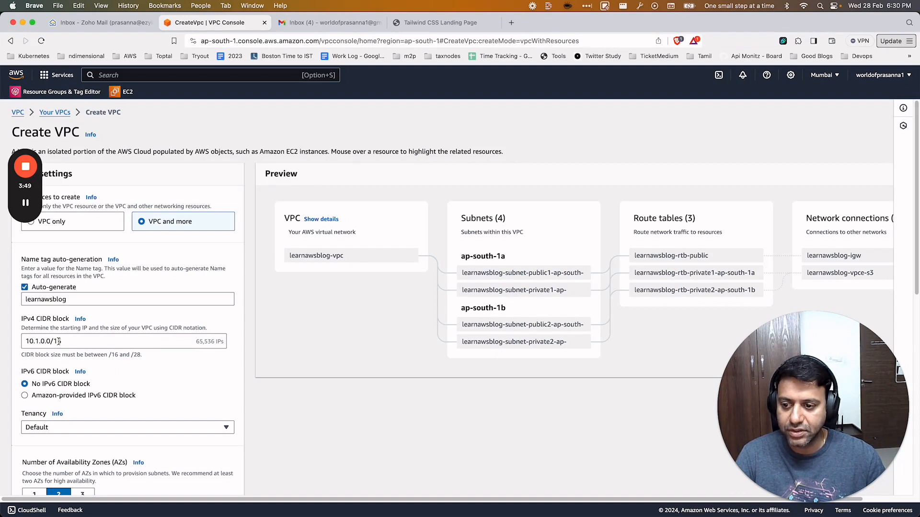
pyautogui.moveTo(38, 341)
pyautogui.mouseDown()
pyautogui.moveTo(21, 341)
pyautogui.moveTo(47, 339)
pyautogui.mouseUp()
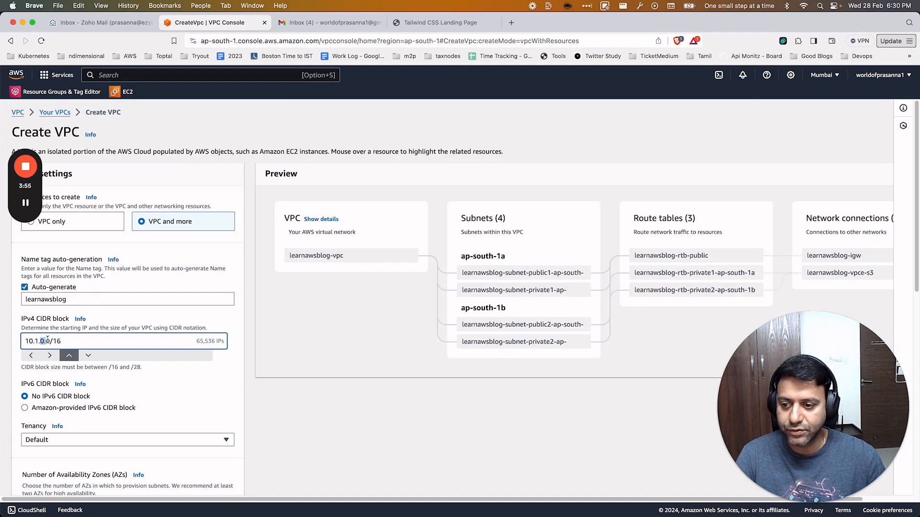
# Review the subnets planned for ap-south-1a and ap-south-1b in the VPC preview against the availability zone and subnet count settings.
pyautogui.click(295, 422)
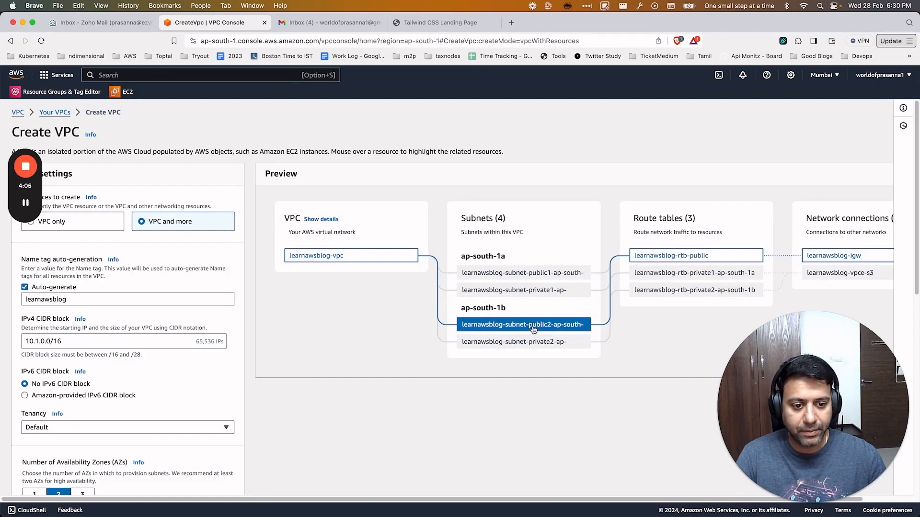
pyautogui.moveTo(495, 306); pyautogui.dragTo(510, 308)
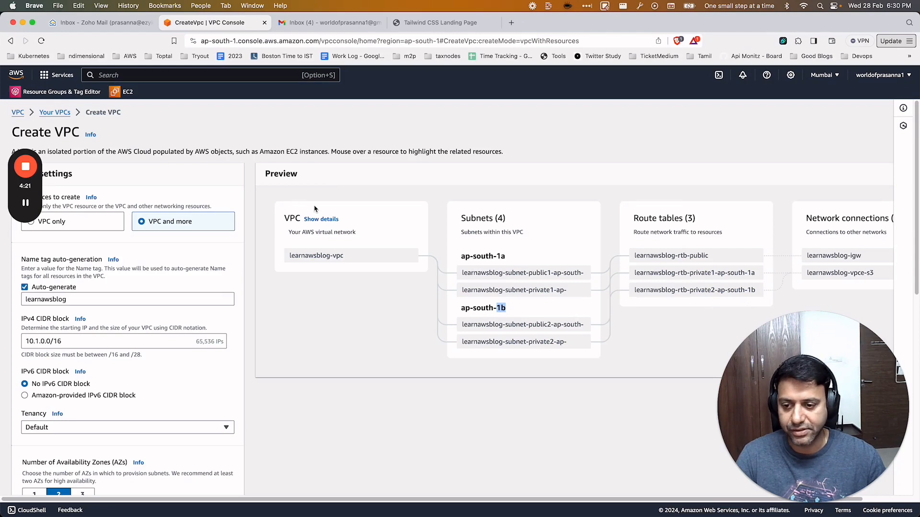
pyautogui.scroll(-3, 145, 309)
pyautogui.scroll(-4, 145, 309)
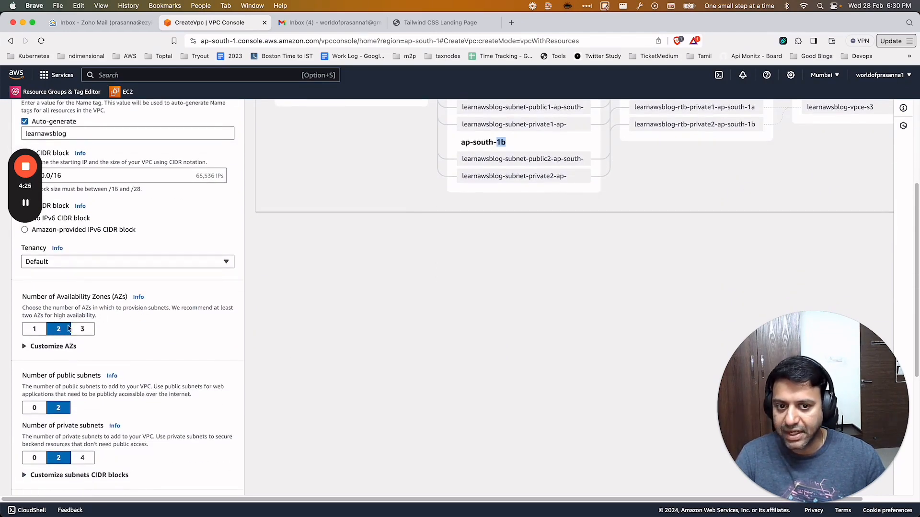
pyautogui.scroll(1, 293, 327)
pyautogui.scroll(1, 294, 327)
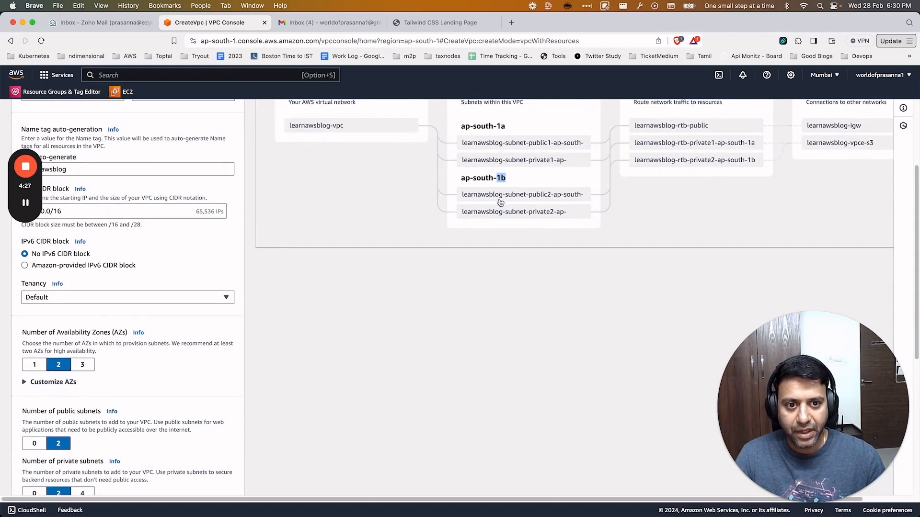
# Set NAT gateways to In 1 AZ and VPC endpoints to None, and create the VPC.
pyautogui.scroll(-7, 168, 339)
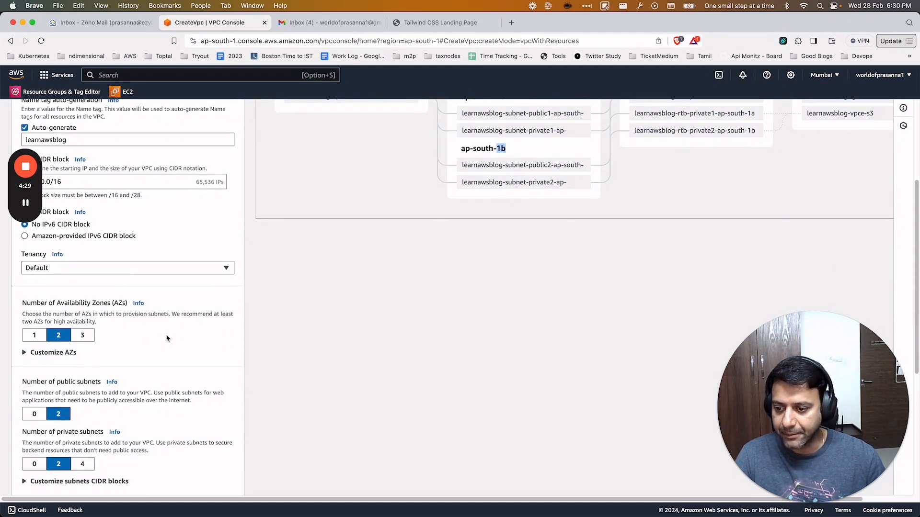
pyautogui.scroll(-2, 166, 334)
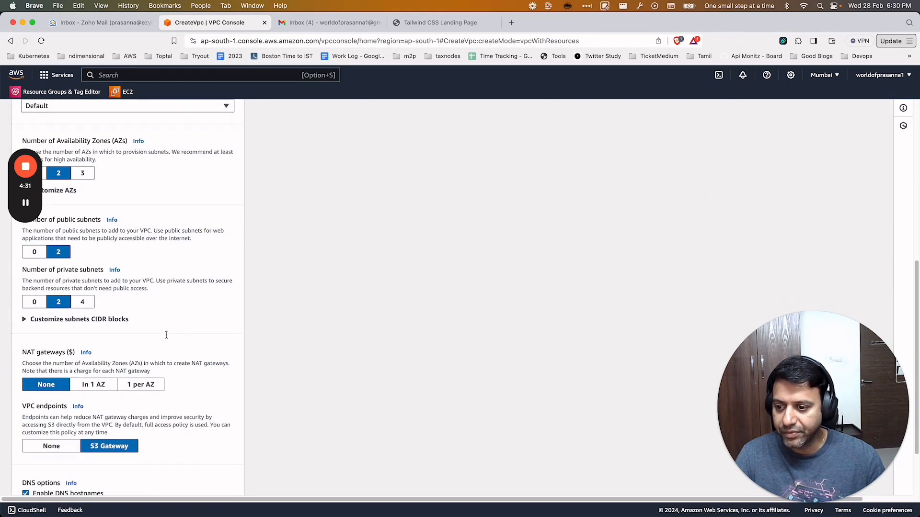
pyautogui.click(95, 388)
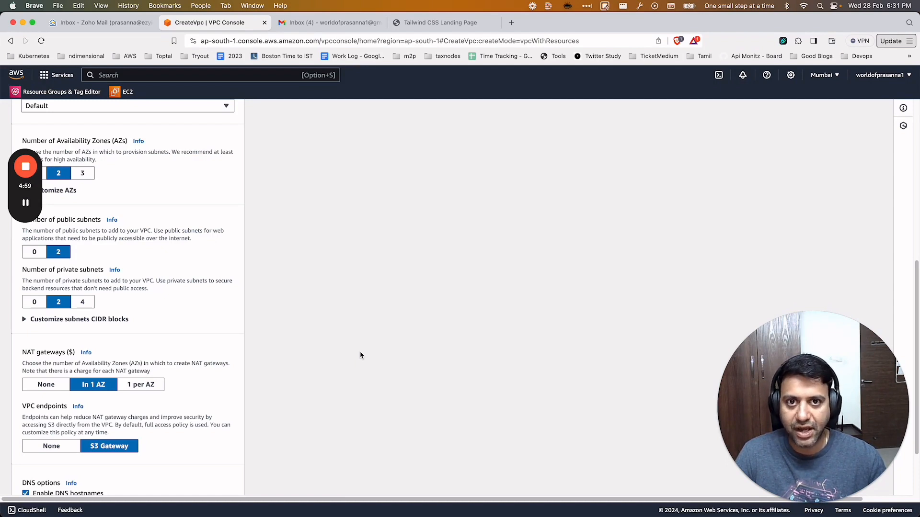
pyautogui.click(51, 447)
pyautogui.scroll(-3, 241, 413)
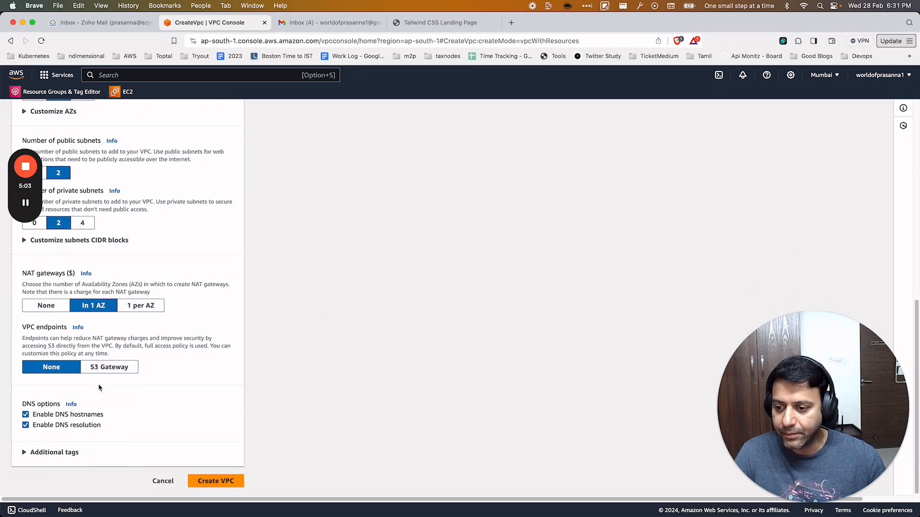
pyautogui.click(216, 481)
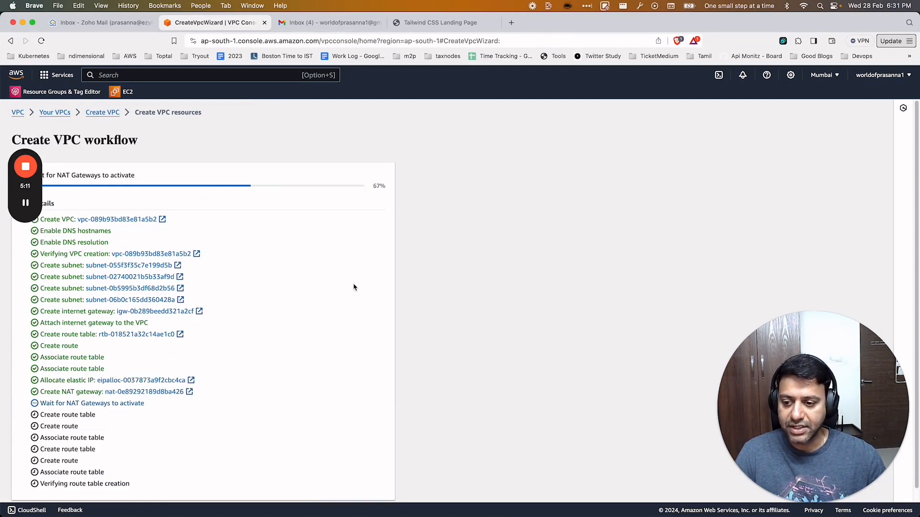
pyautogui.scroll(-1, 329, 341)
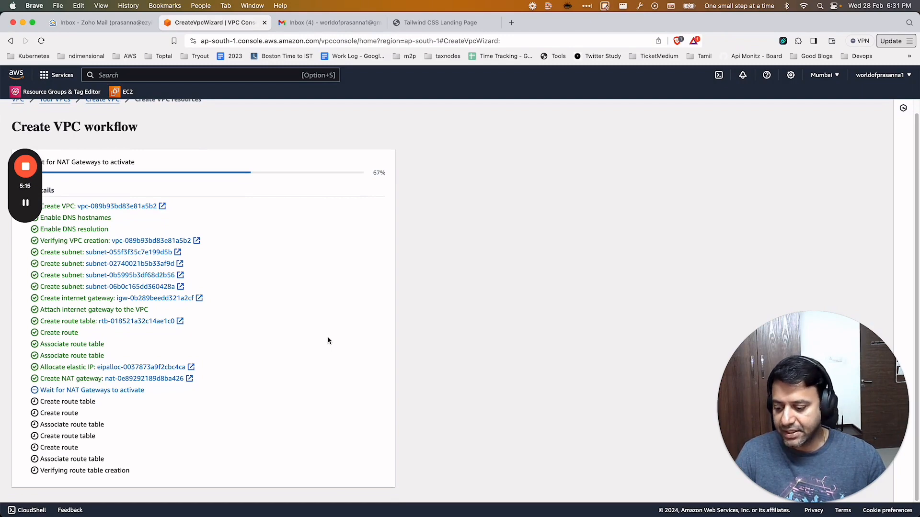
# Switch to the QuickTime whiteboard and sketch a Bastion box with an arrow to an EC2 box, adding a "private IP" note and underlining EC2.
pyautogui.press('super+Tab')
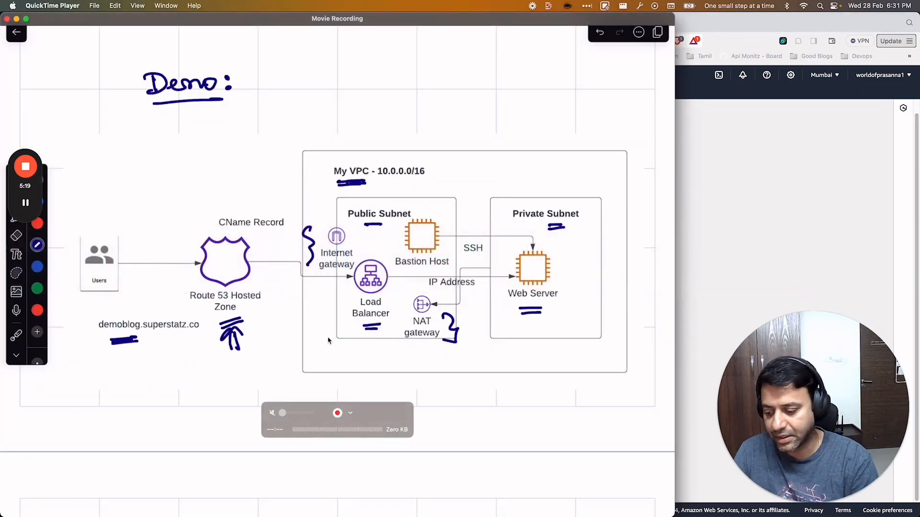
pyautogui.scroll(-5, 328, 340)
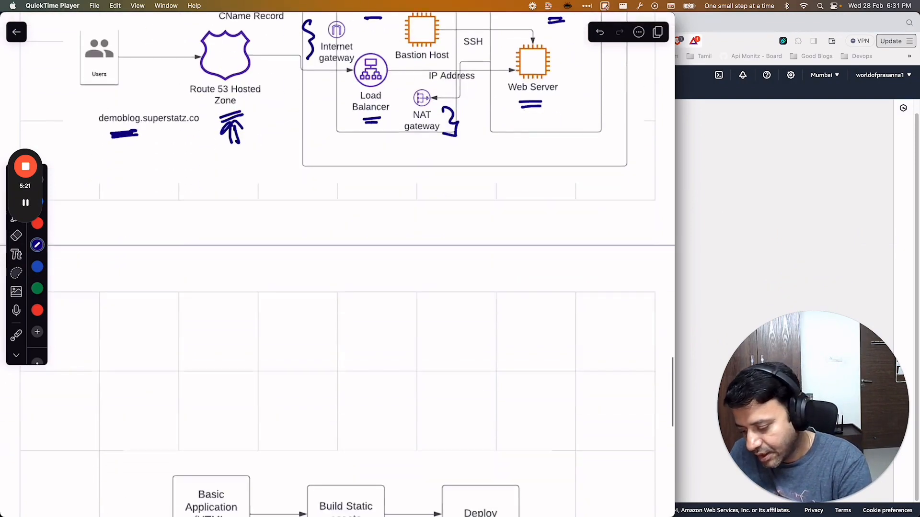
pyautogui.moveTo(242, 311)
pyautogui.mouseDown()
pyautogui.moveTo(245, 331)
pyautogui.moveTo(273, 299)
pyautogui.moveTo(243, 330)
pyautogui.moveTo(235, 359)
pyautogui.mouseUp()
pyautogui.moveTo(251, 349)
pyautogui.mouseDown()
pyautogui.moveTo(308, 352)
pyautogui.moveTo(279, 348)
pyautogui.mouseUp()
pyautogui.moveTo(283, 315); pyautogui.dragTo(345, 311)
pyautogui.moveTo(336, 308); pyautogui.dragTo(347, 312)
pyautogui.moveTo(359, 299)
pyautogui.mouseDown()
pyautogui.moveTo(364, 328)
pyautogui.moveTo(401, 297)
pyautogui.mouseUp()
pyautogui.moveTo(400, 299)
pyautogui.mouseDown()
pyautogui.moveTo(372, 331)
pyautogui.moveTo(379, 354)
pyautogui.moveTo(389, 347)
pyautogui.mouseUp()
pyautogui.moveTo(400, 343)
pyautogui.mouseDown()
pyautogui.moveTo(393, 354)
pyautogui.moveTo(425, 354)
pyautogui.mouseUp()
pyautogui.moveTo(363, 327); pyautogui.dragTo(379, 333)
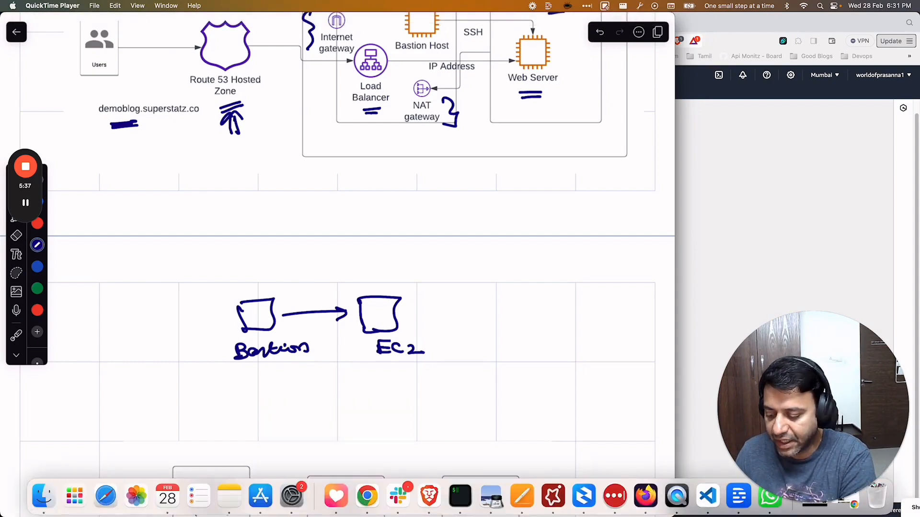
pyautogui.moveTo(429, 306)
pyautogui.mouseDown()
pyautogui.moveTo(490, 306)
pyautogui.moveTo(498, 309)
pyautogui.moveTo(476, 333)
pyautogui.moveTo(488, 327)
pyautogui.mouseUp()
pyautogui.moveTo(389, 363); pyautogui.dragTo(411, 367)
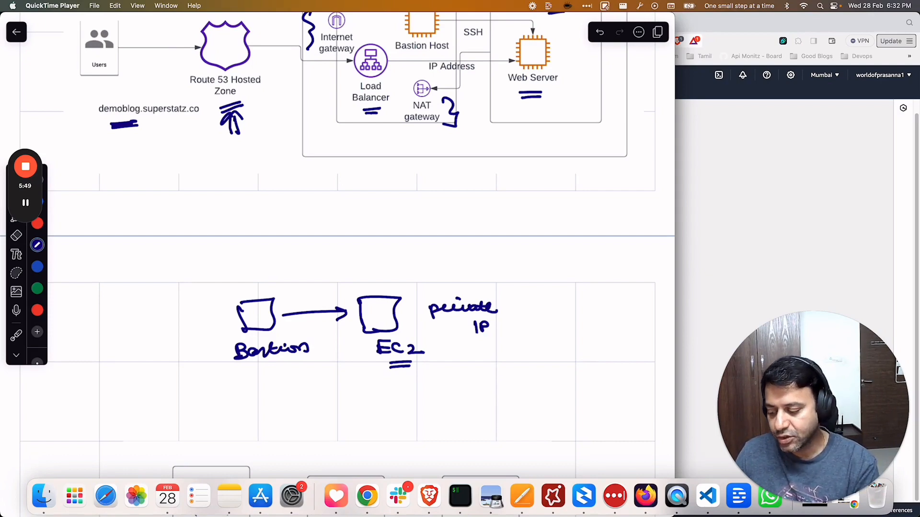
# Draw an upward arrow at the Web Server and write an underlined "ssh" below the Route 53 part of the diagram.
pyautogui.scroll(5, 336, 192)
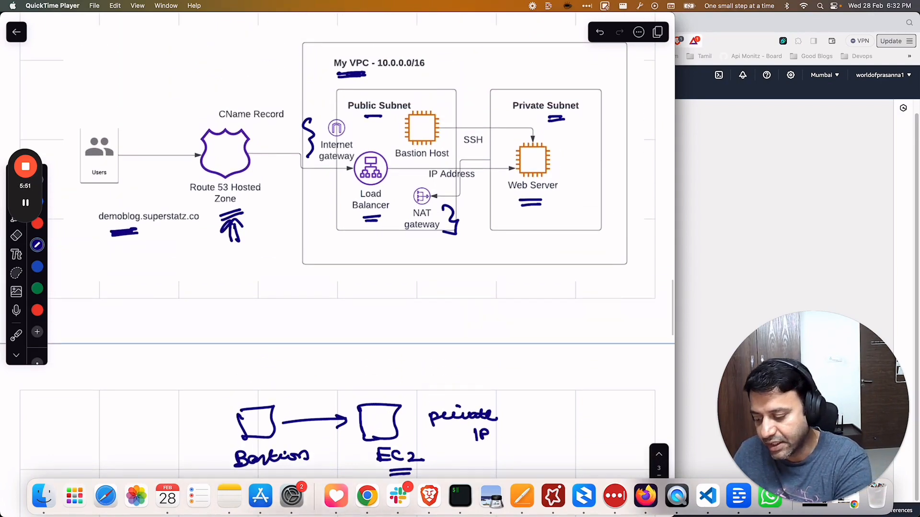
pyautogui.moveTo(533, 204); pyautogui.dragTo(526, 196)
pyautogui.moveTo(256, 271)
pyautogui.mouseDown()
pyautogui.moveTo(251, 281)
pyautogui.moveTo(259, 281)
pyautogui.mouseUp()
pyautogui.moveTo(270, 265); pyautogui.dragTo(286, 281)
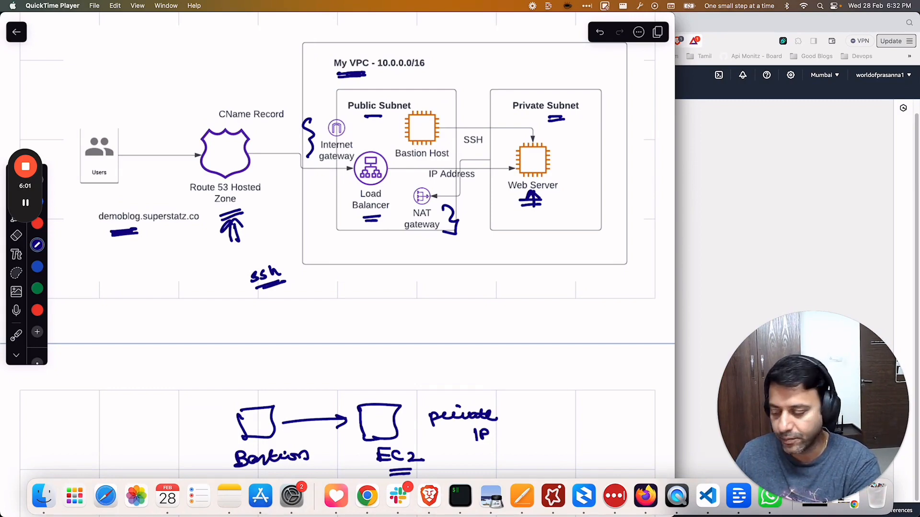
# Mark the Bastion Host with an underline, an "IP" note and an arrow from "ssh", and underline the SSH link to the web server.
pyautogui.moveTo(412, 161); pyautogui.dragTo(424, 163)
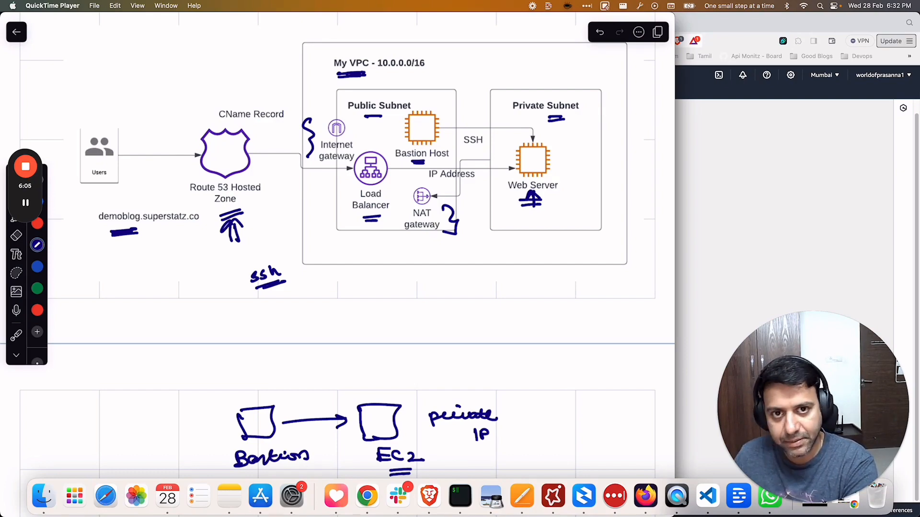
pyautogui.moveTo(437, 100)
pyautogui.mouseDown()
pyautogui.moveTo(438, 111)
pyautogui.moveTo(446, 107)
pyautogui.mouseUp()
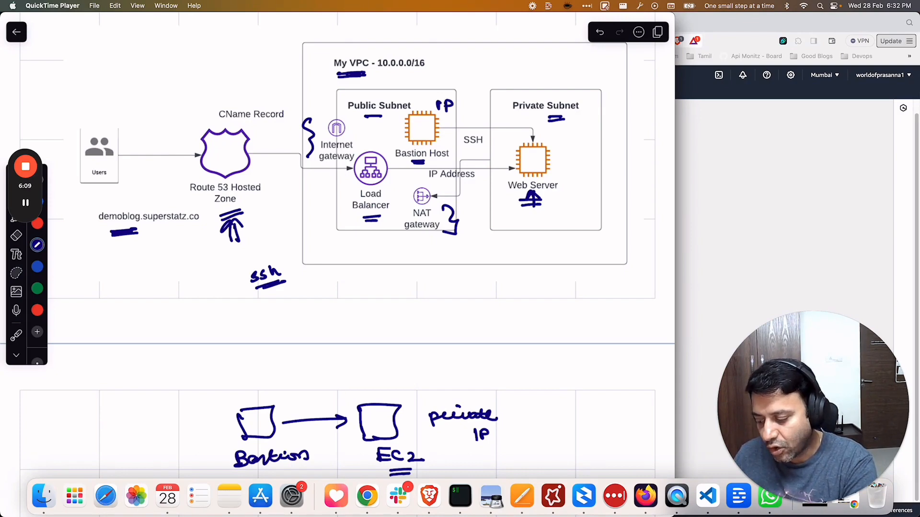
pyautogui.moveTo(272, 255)
pyautogui.mouseDown()
pyautogui.moveTo(289, 217)
pyautogui.moveTo(357, 154)
pyautogui.moveTo(404, 132)
pyautogui.moveTo(403, 143)
pyautogui.mouseUp()
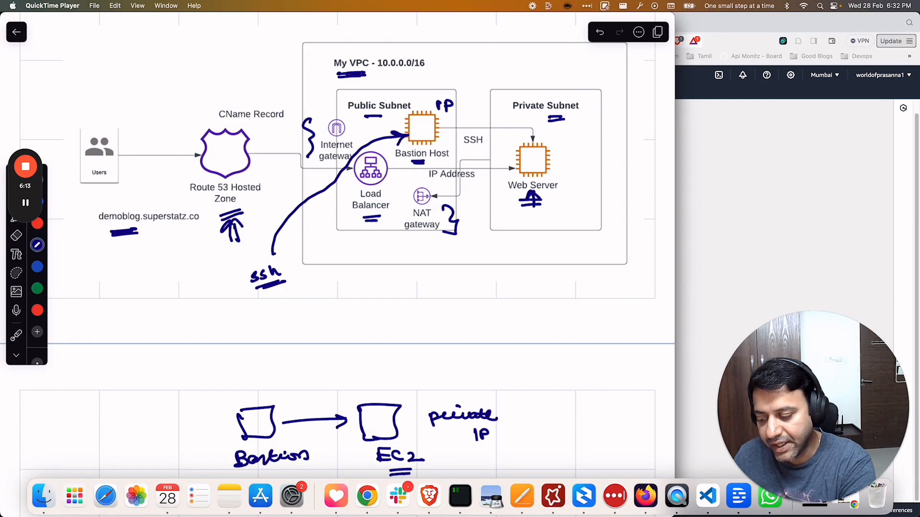
pyautogui.moveTo(467, 148); pyautogui.dragTo(487, 150)
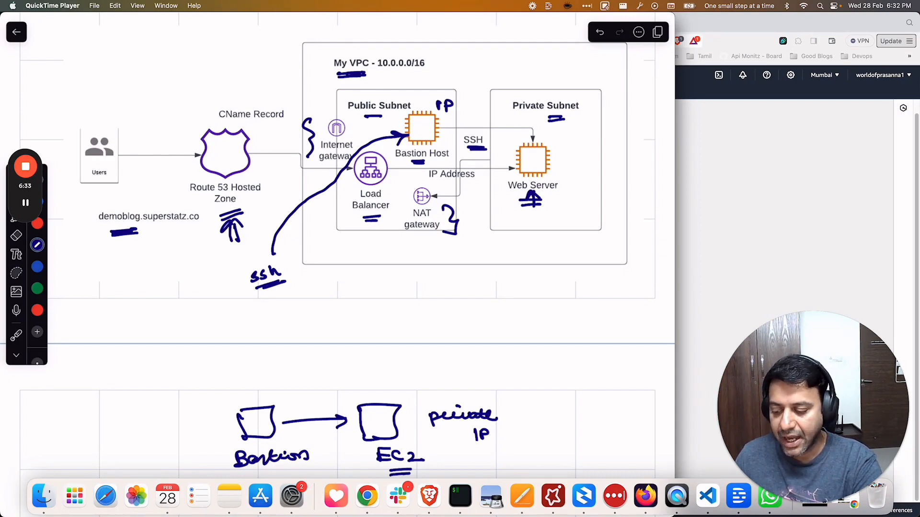
# Add emphasis underlines beneath the Web Server label and draw an arrow pointing at the NAT gateway bracket.
pyautogui.moveTo(517, 214); pyautogui.dragTo(553, 216)
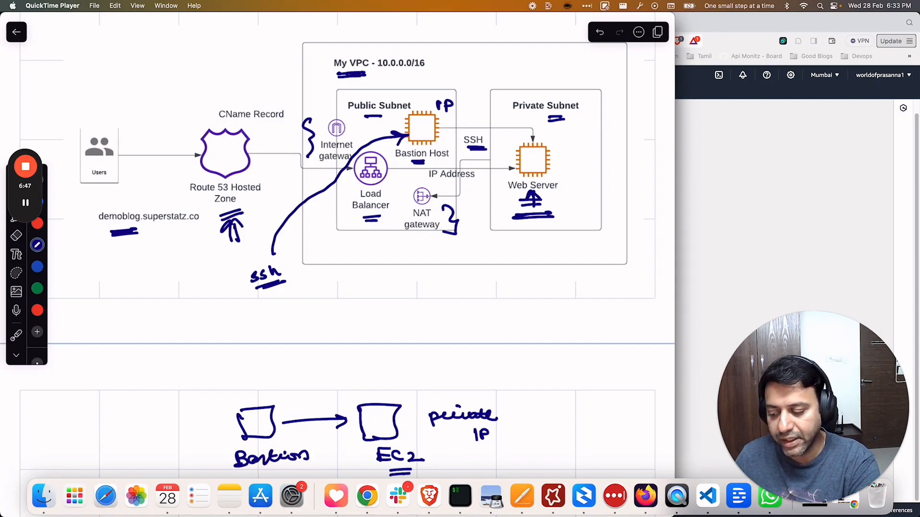
pyautogui.moveTo(478, 232); pyautogui.dragTo(459, 228)
pyautogui.moveTo(471, 220)
pyautogui.mouseDown()
pyautogui.moveTo(461, 228)
pyautogui.moveTo(468, 235)
pyautogui.mouseUp()
pyautogui.moveTo(515, 193); pyautogui.dragTo(547, 193)
pyautogui.moveTo(511, 196); pyautogui.dragTo(546, 197)
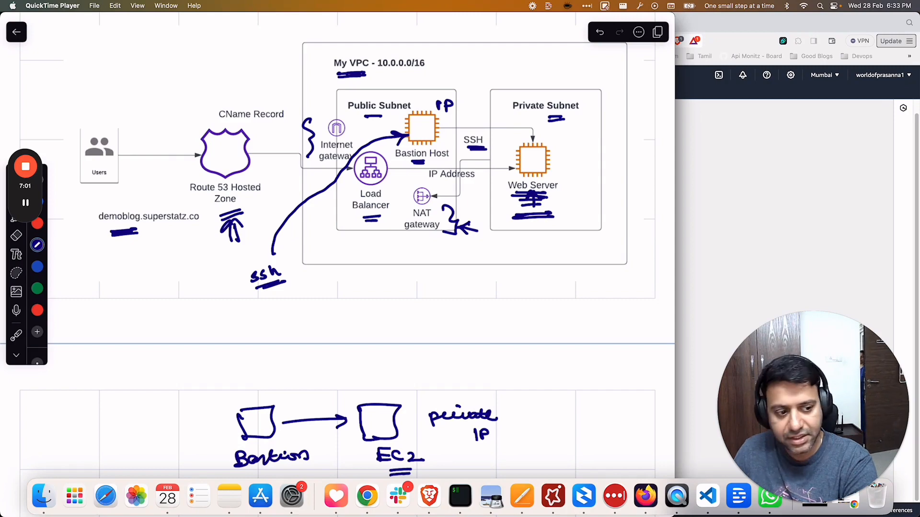
pyautogui.scroll(3, 336, 216)
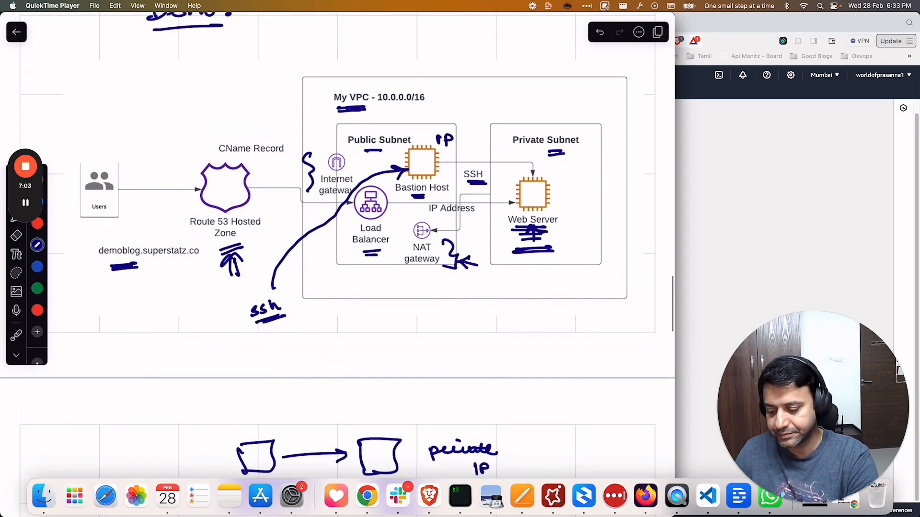
# Switch to the Brave browser, open the Your VPCs list, refresh it and select learnawsblog-vpc.
pyautogui.press('super+Tab')
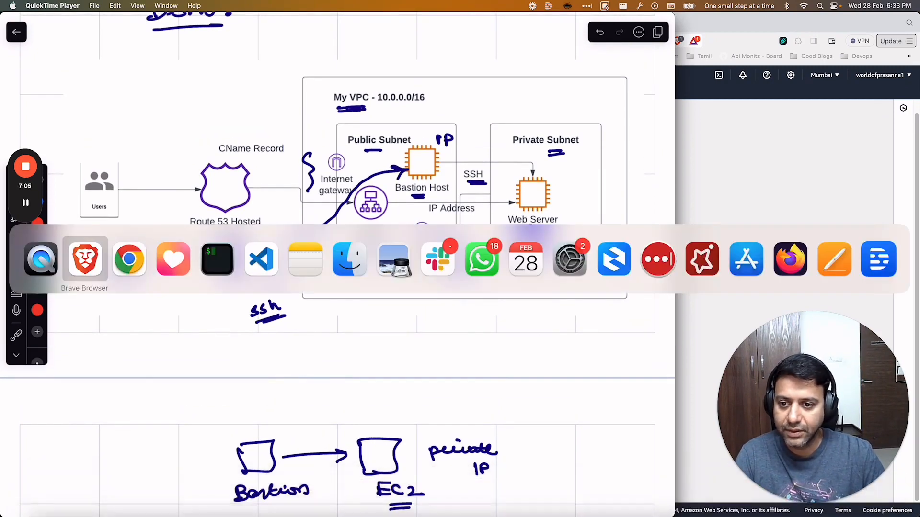
pyautogui.press('super+Tab')
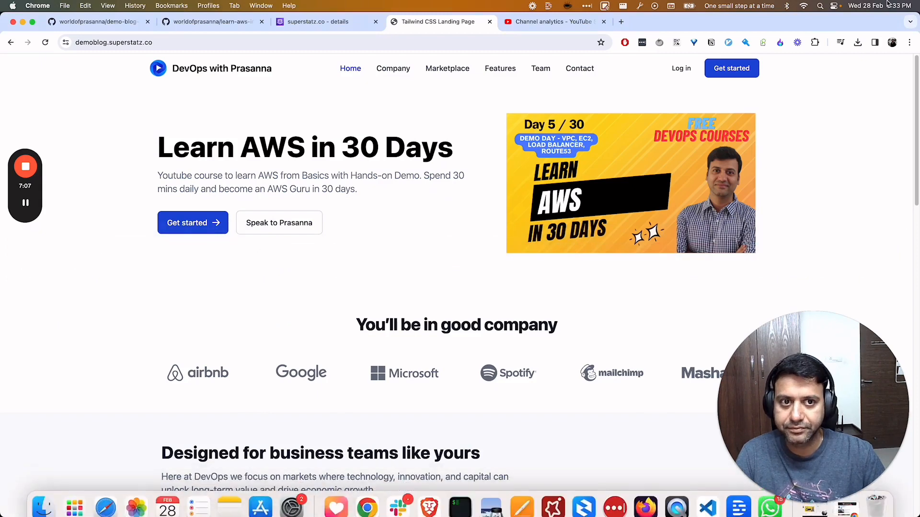
pyautogui.press('super+Tab')
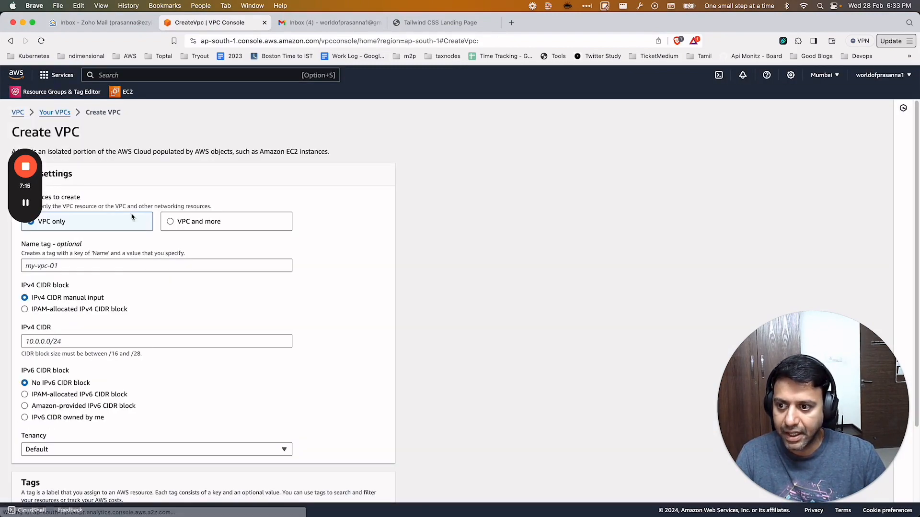
pyautogui.click(54, 113)
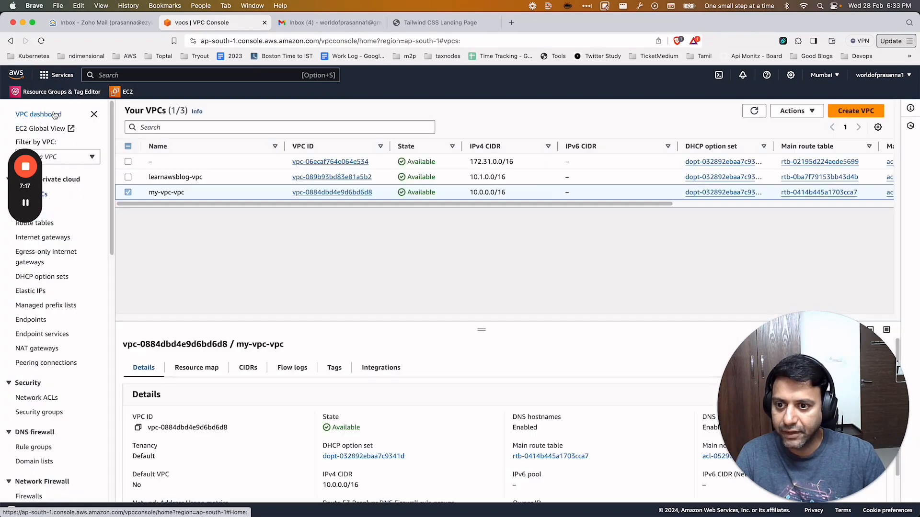
pyautogui.click(754, 111)
pyautogui.moveTo(152, 180); pyautogui.dragTo(201, 176)
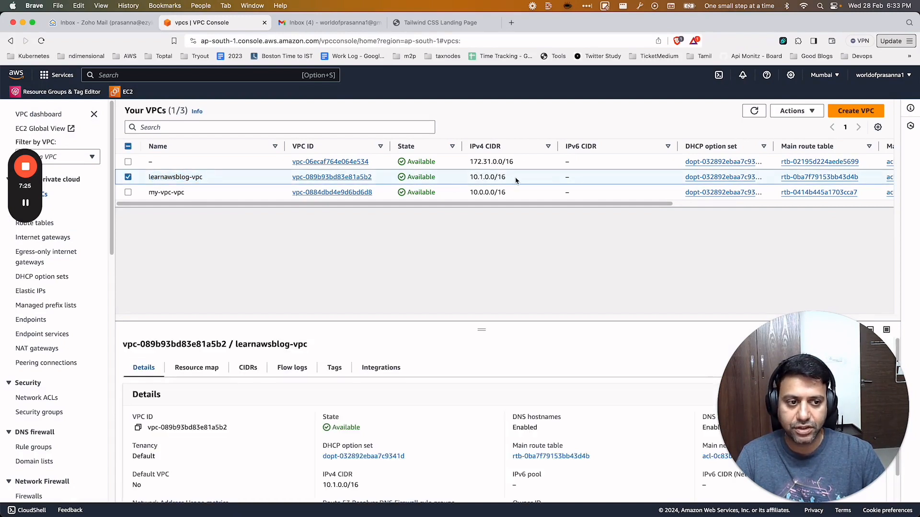
pyautogui.moveTo(49, 172); pyautogui.dragTo(47, 353)
pyautogui.click(33, 209)
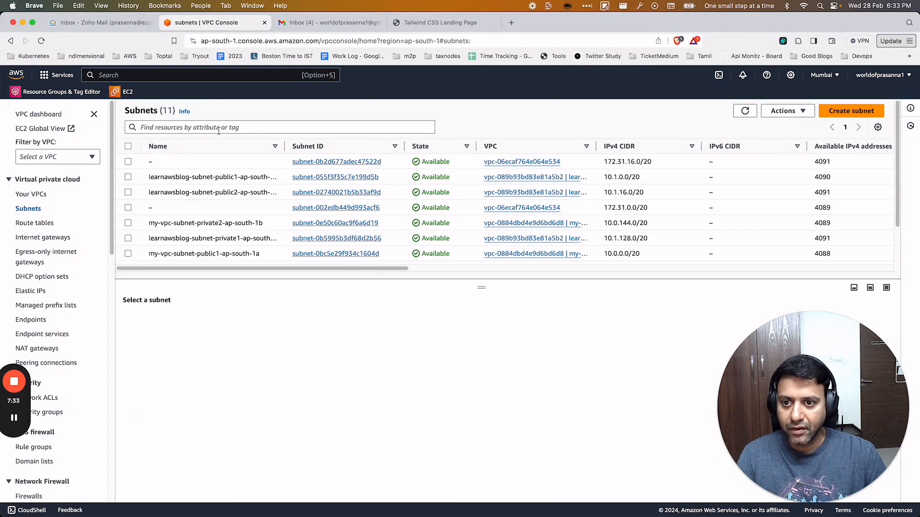
pyautogui.click(33, 194)
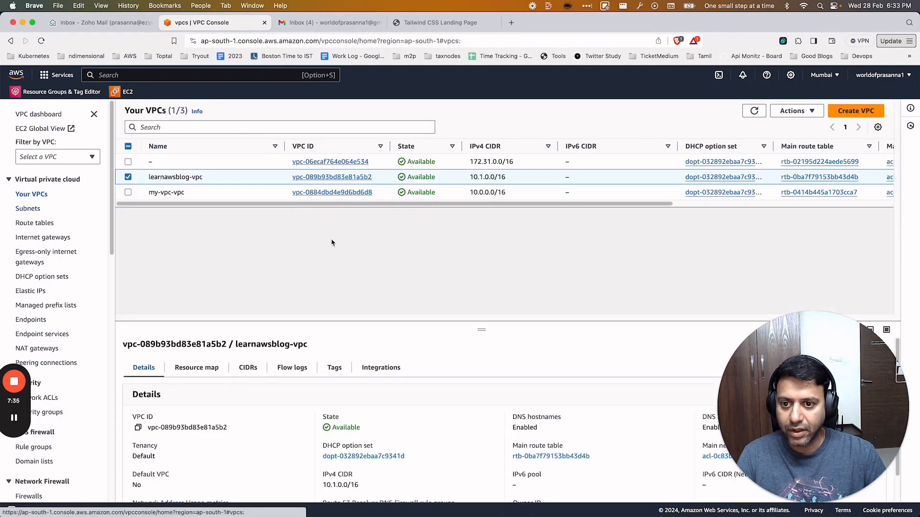
# Copy the VPC ID from learnawsblog-vpc's details and filter the Subnets list by that ID.
pyautogui.click(332, 177)
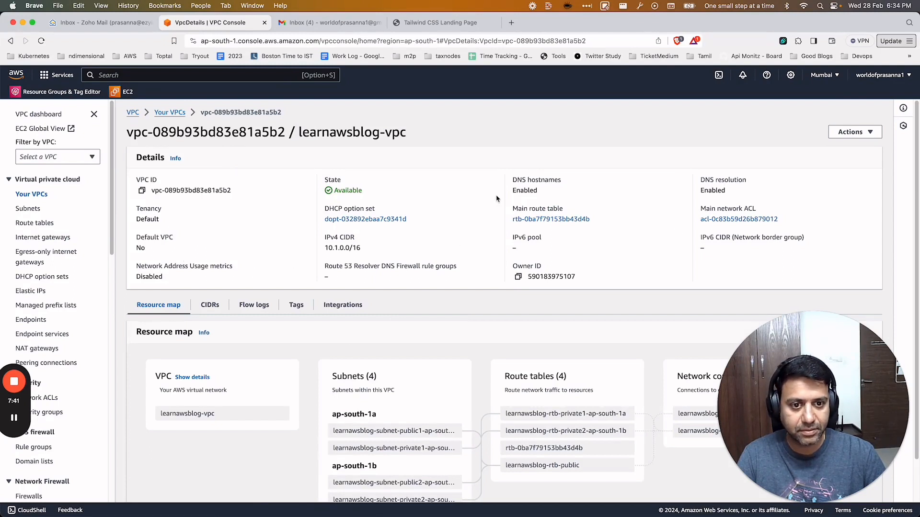
pyautogui.click(142, 190)
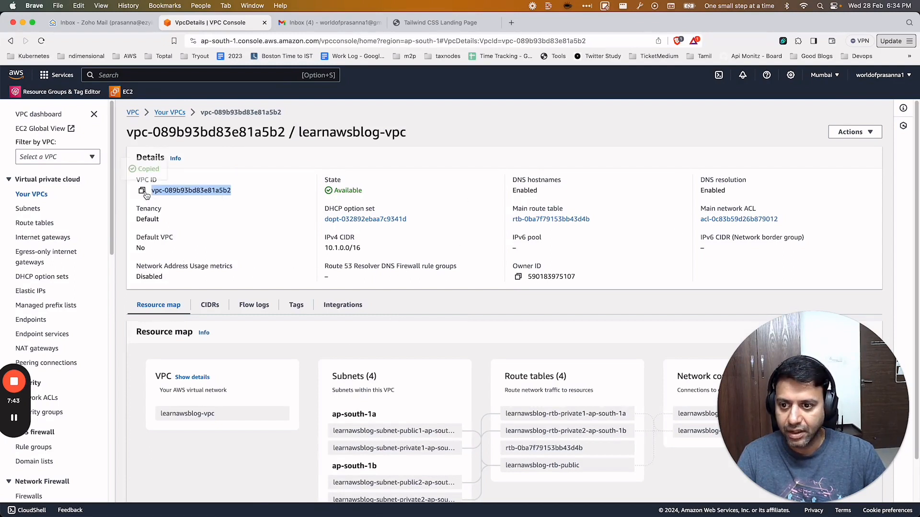
pyautogui.click(32, 210)
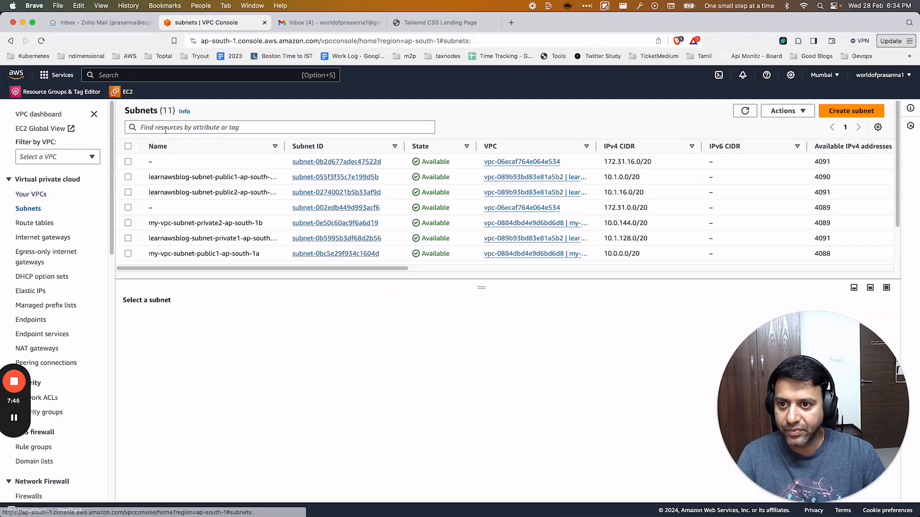
pyautogui.click(160, 127)
pyautogui.press('super+v')
pyautogui.write('\\')
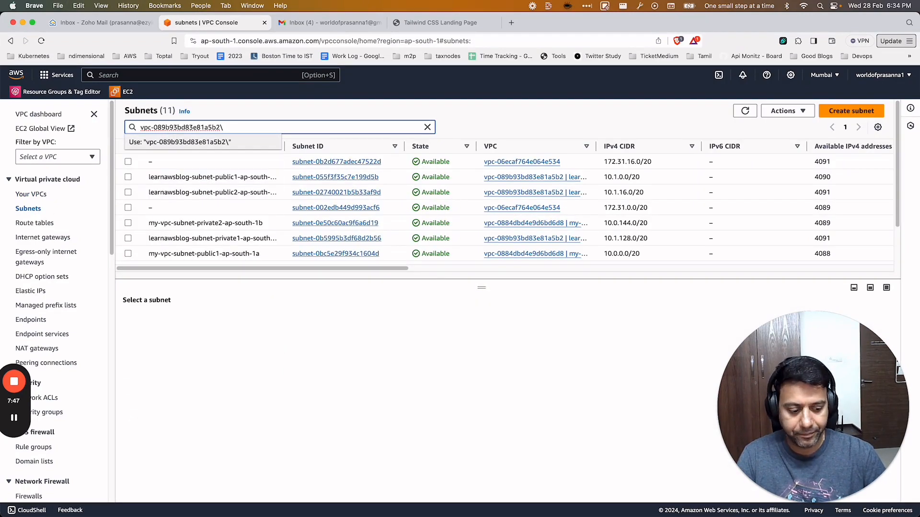
pyautogui.press('Return')
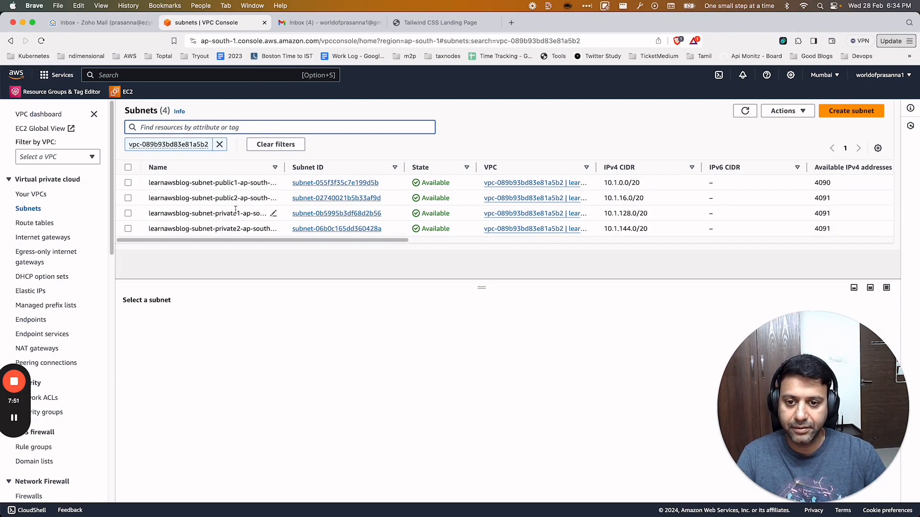
# Widen the Name column in the filtered subnets list and open the list of running EC2 instances.
pyautogui.moveTo(285, 167); pyautogui.dragTo(315, 167)
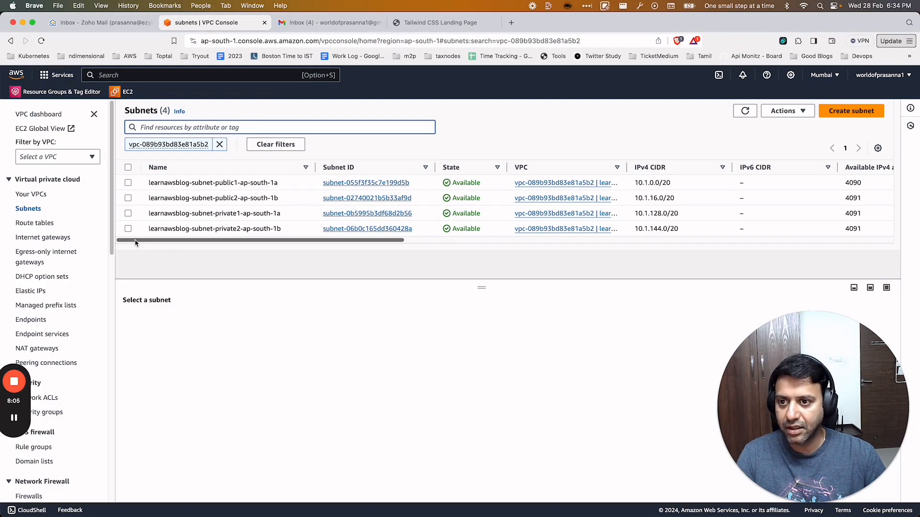
pyautogui.click(126, 91)
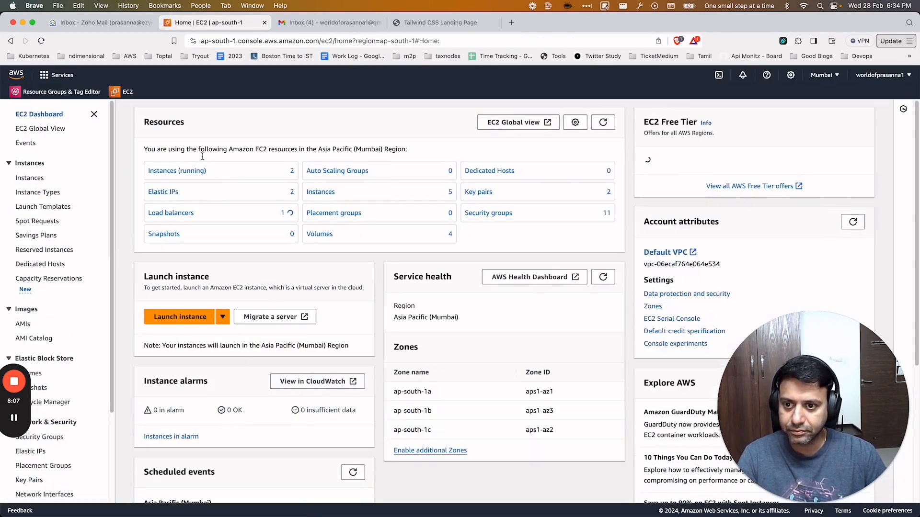
pyautogui.click(177, 171)
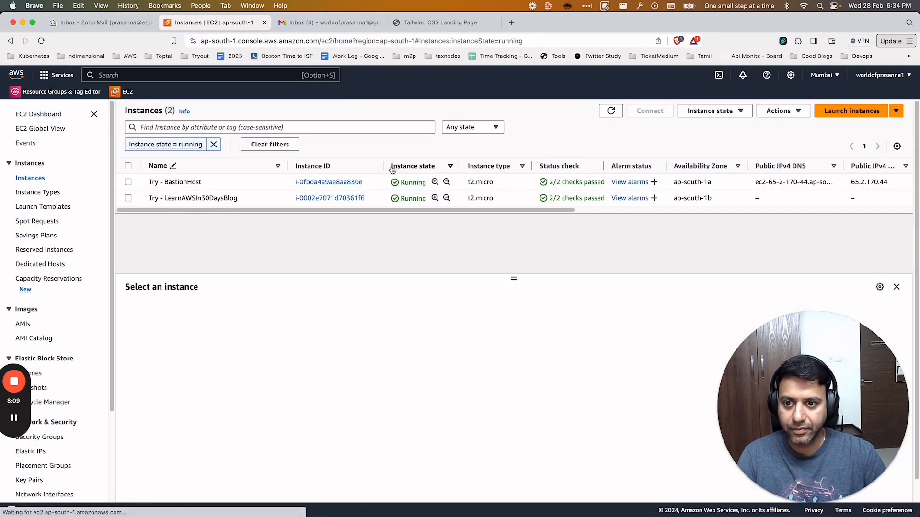
# Start launching a new EC2 instance named Bastion Host with the Ubuntu quick-start image.
pyautogui.click(851, 111)
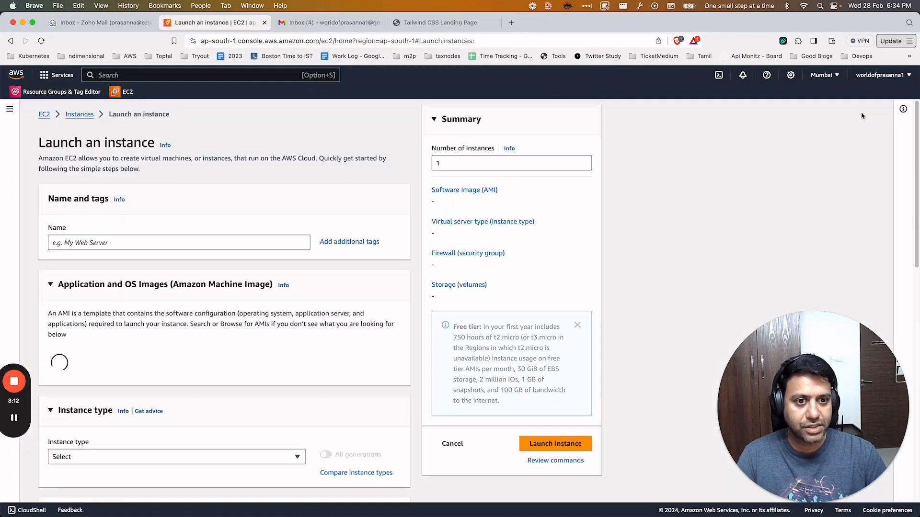
pyautogui.click(138, 237)
pyautogui.write('B')
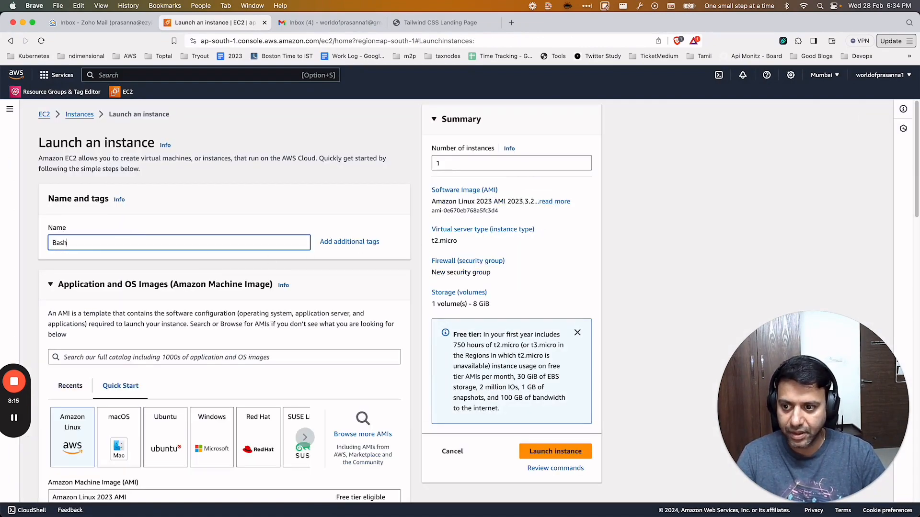
pyautogui.write('astion Host')
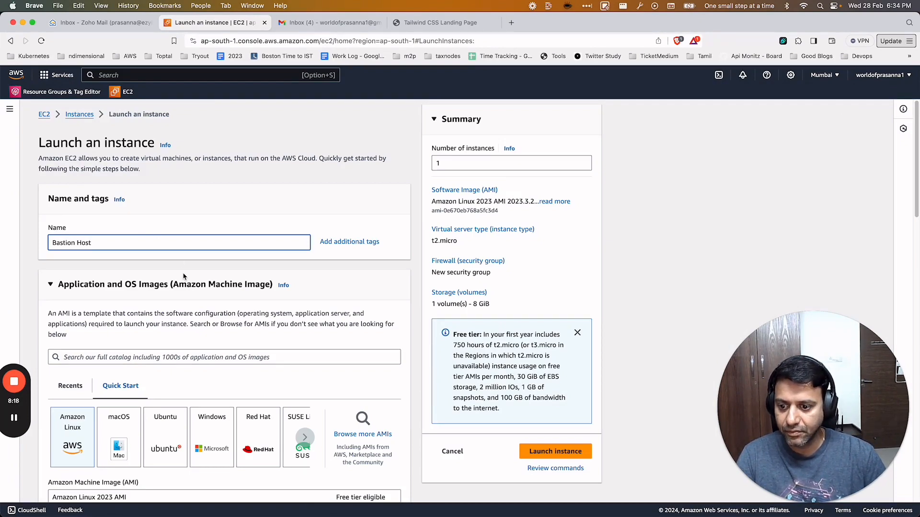
pyautogui.scroll(-5, 183, 276)
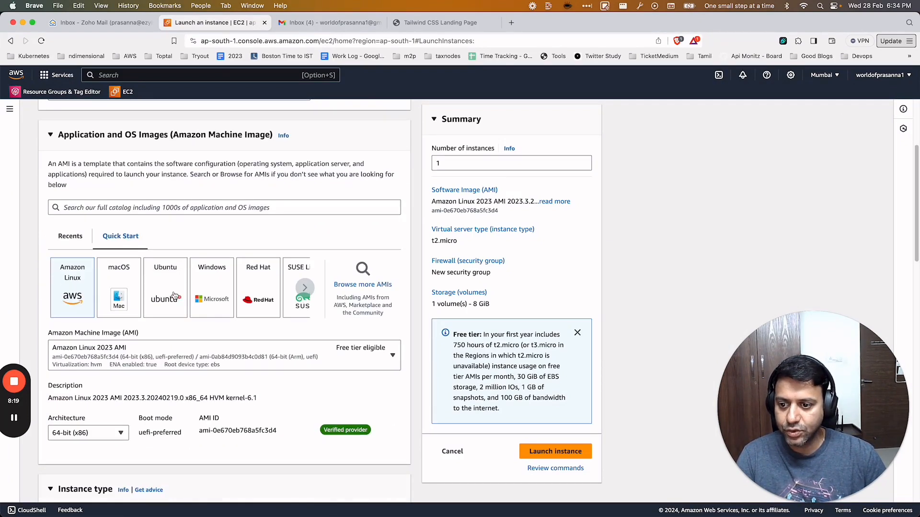
pyautogui.click(173, 307)
# Select the existing key pair named after the account owner for logging in to the Bastion Host instance.
pyautogui.scroll(-10, 173, 307)
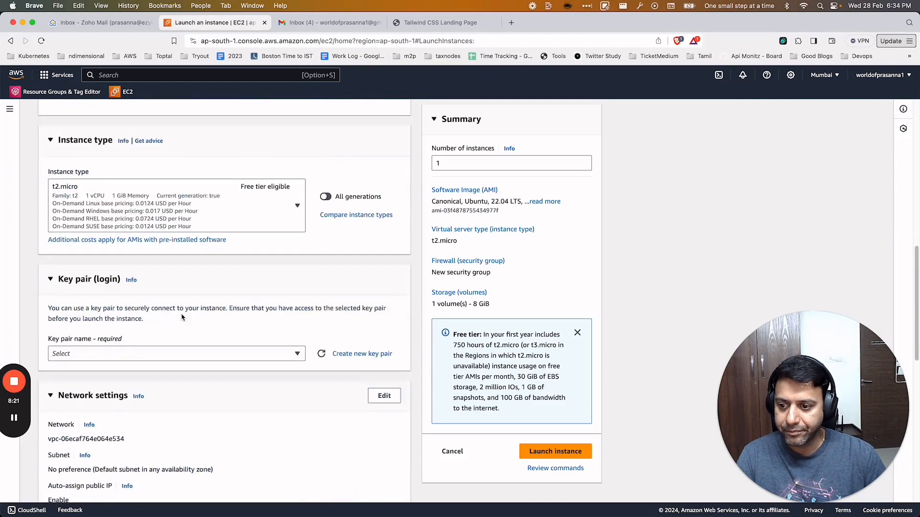
pyautogui.scroll(-5, 202, 303)
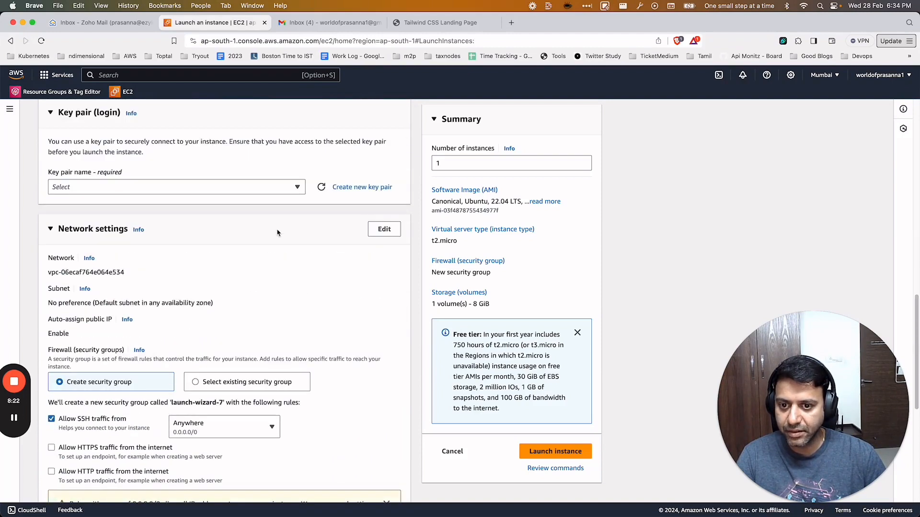
pyautogui.click(274, 194)
pyautogui.click(126, 258)
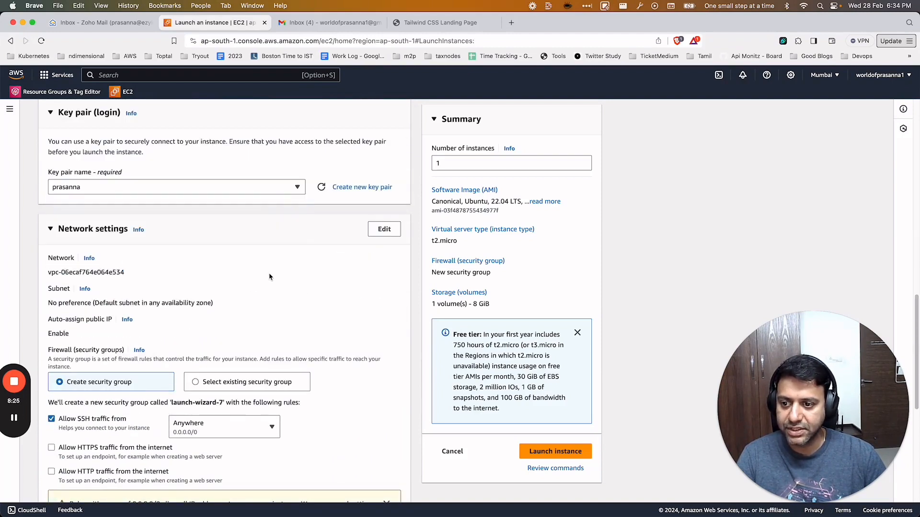
# Edit the network settings to use learnawsblog-vpc with subnet learnawsblog-subnet-public1-ap-south-1a, and enable auto-assigned public IP.
pyautogui.click(392, 235)
pyautogui.scroll(-1, 246, 232)
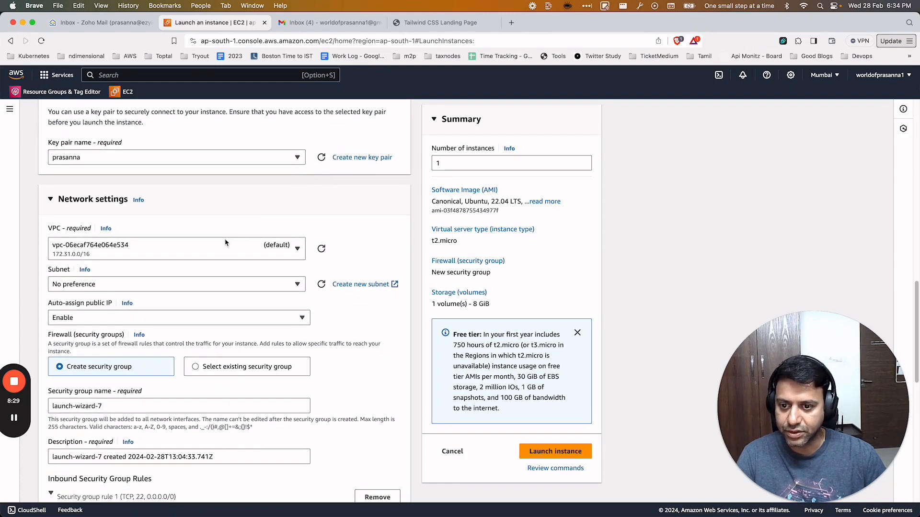
pyautogui.click(225, 244)
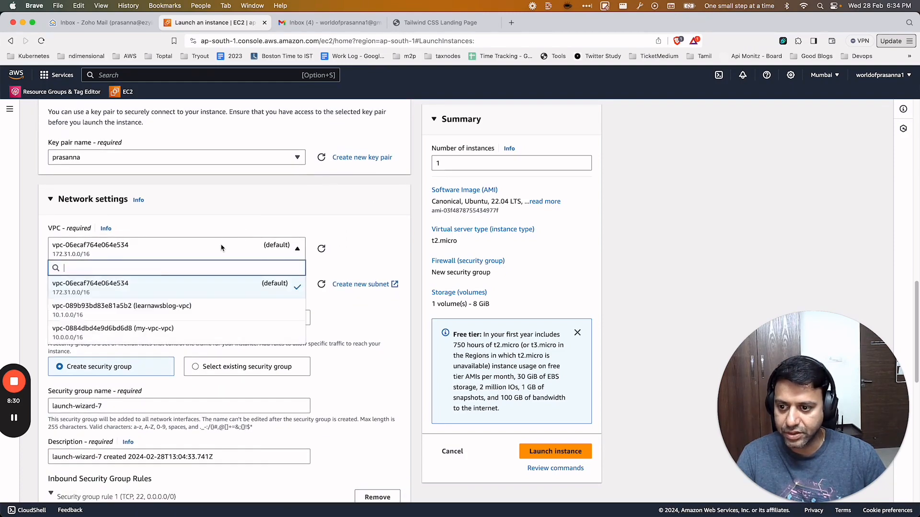
pyautogui.click(137, 312)
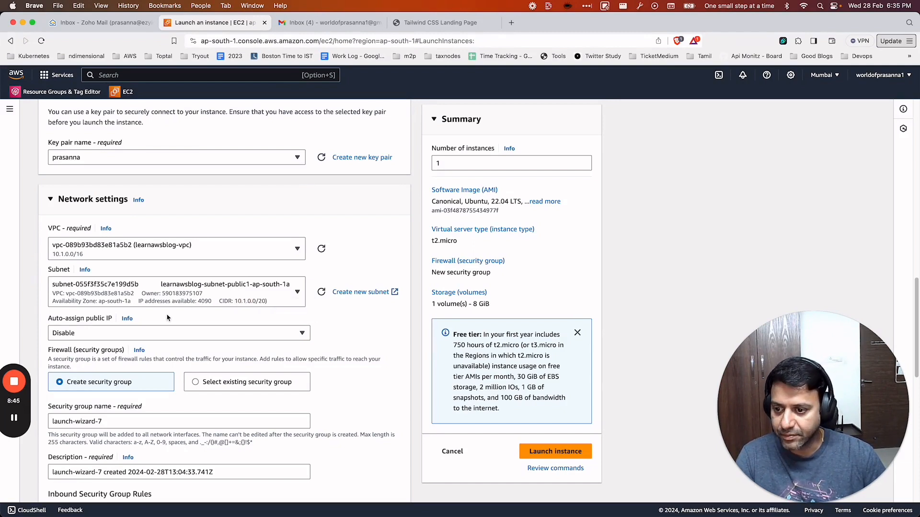
pyautogui.click(124, 334)
pyautogui.click(88, 360)
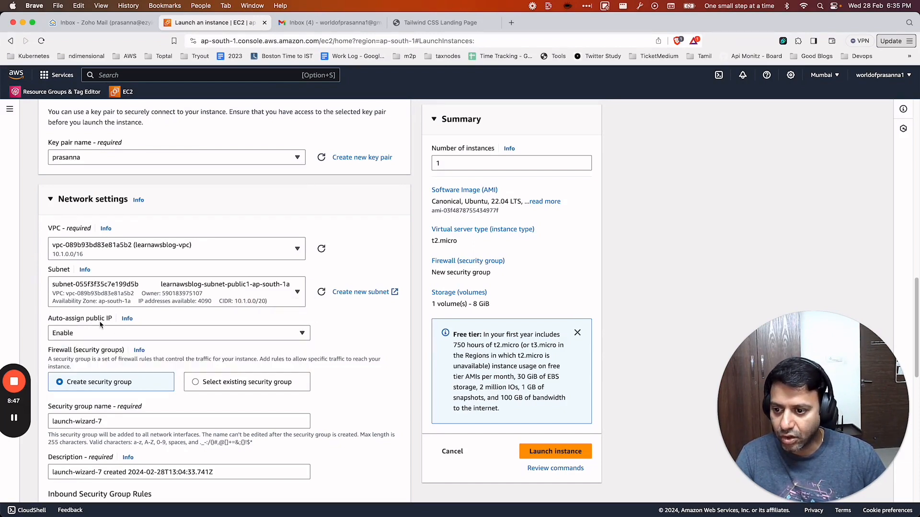
# Name the new security group bastion-host-sg and set its description to Bastion Host SG.
pyautogui.scroll(-3, 220, 328)
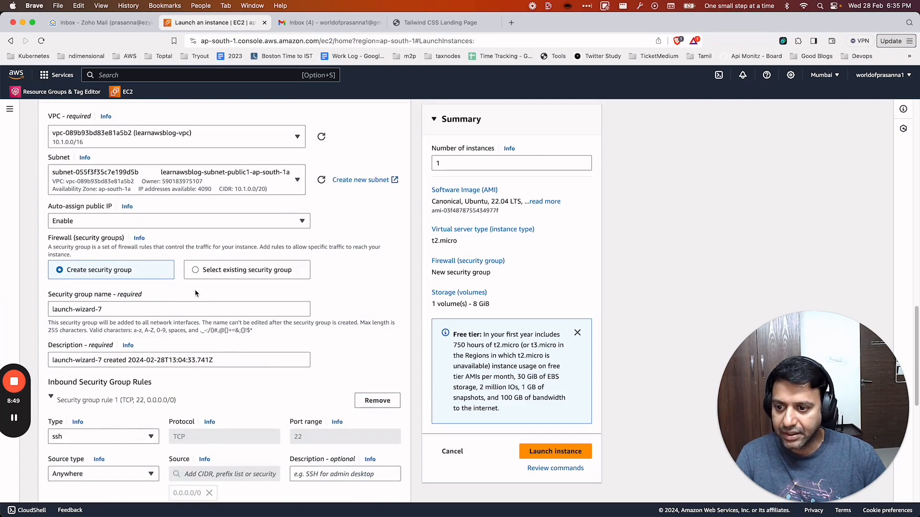
pyautogui.scroll(-1, 196, 294)
pyautogui.moveTo(115, 277); pyautogui.dragTo(49, 275)
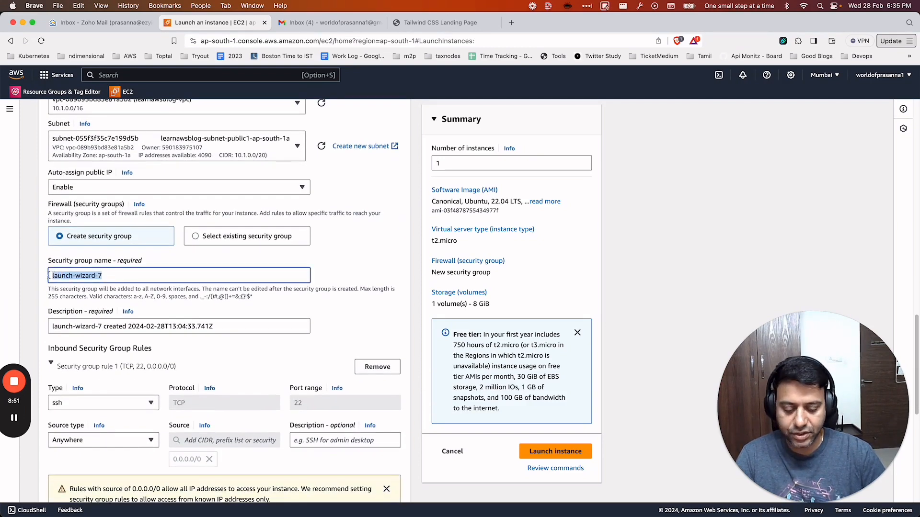
pyautogui.write('bastion-ho')
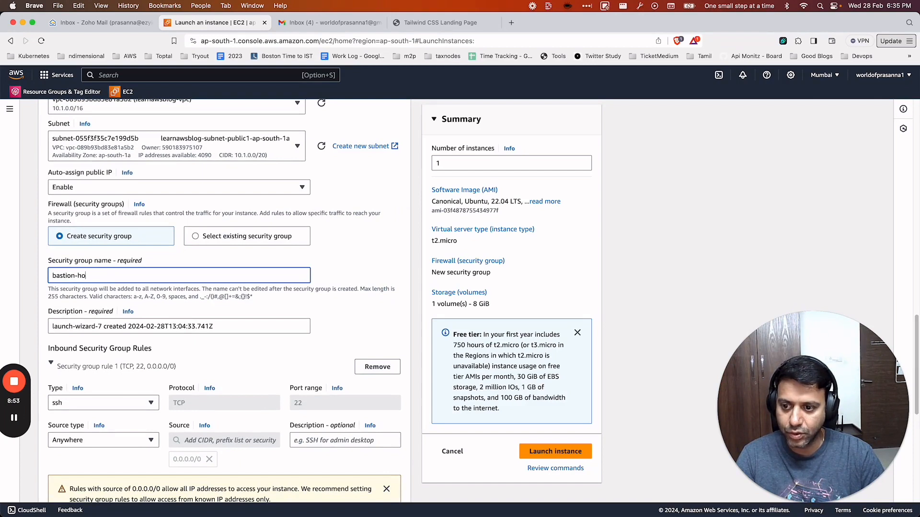
pyautogui.write('st-sg')
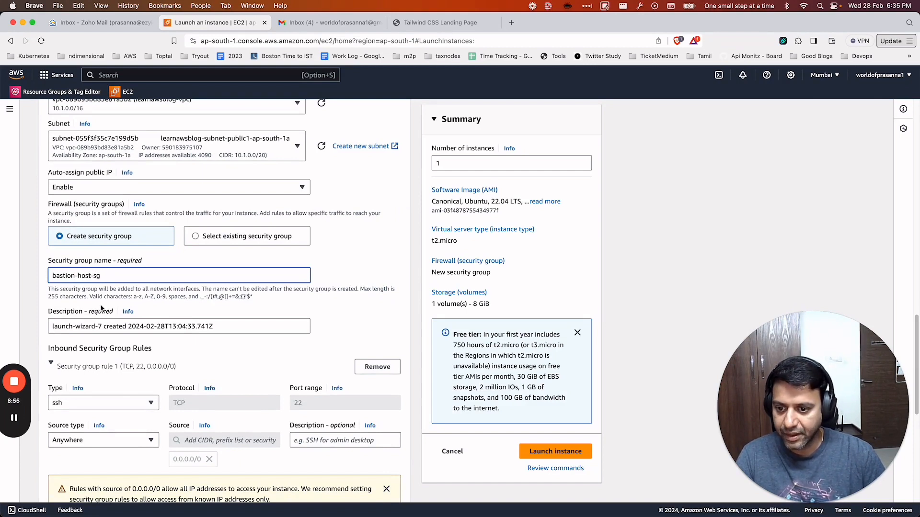
pyautogui.click(224, 327)
pyautogui.press('super+a')
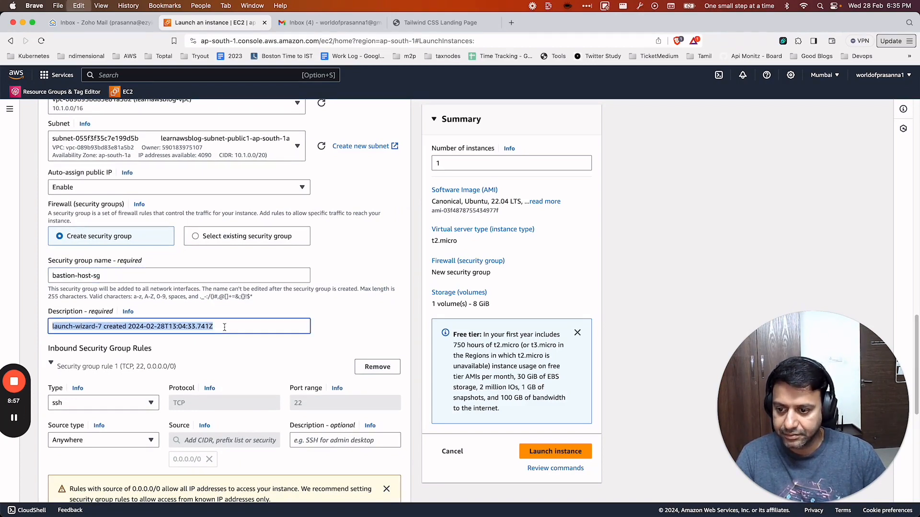
pyautogui.write('Bastion Host ')
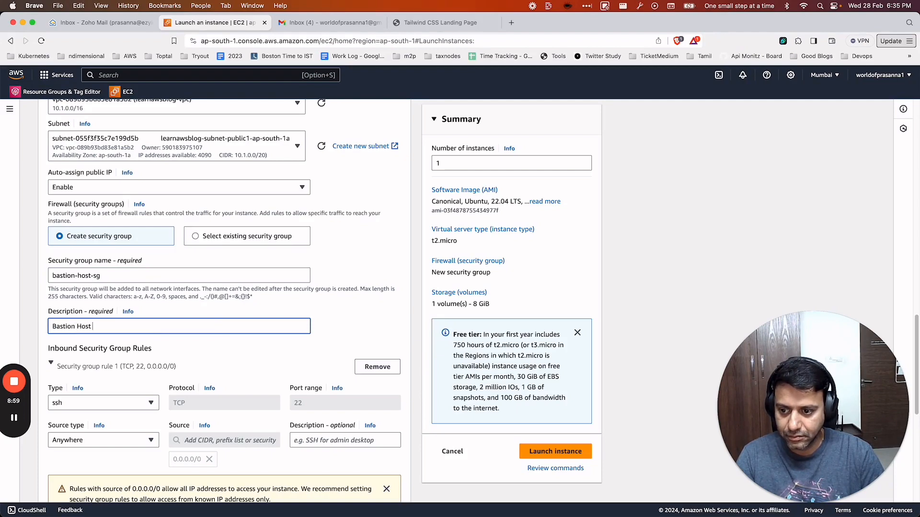
pyautogui.write('SG')
# Review the inbound rules and storage settings, and launch the Bastion Host instance.
pyautogui.scroll(-1, 267, 369)
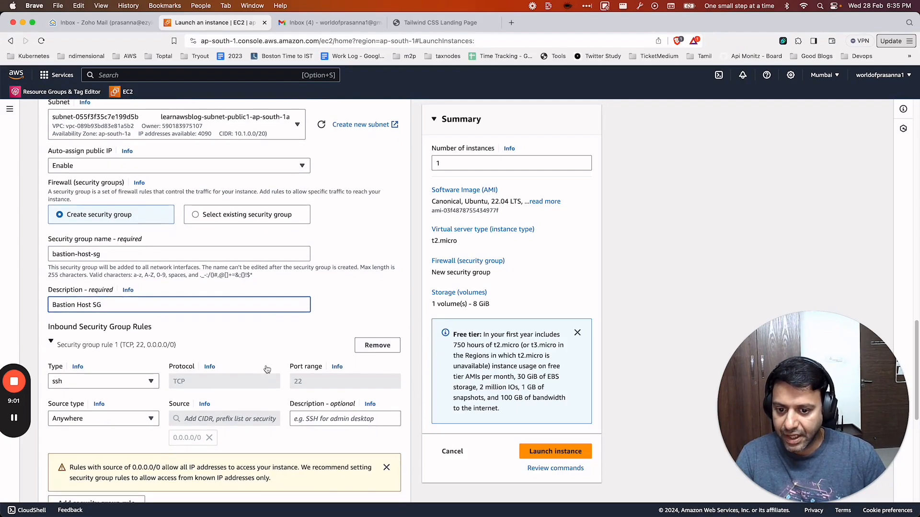
pyautogui.scroll(-3, 267, 369)
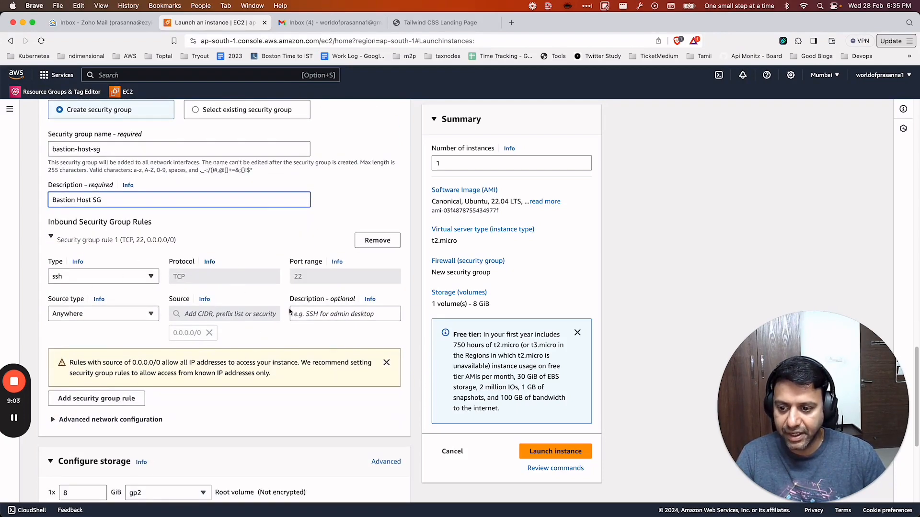
pyautogui.scroll(-6, 290, 333)
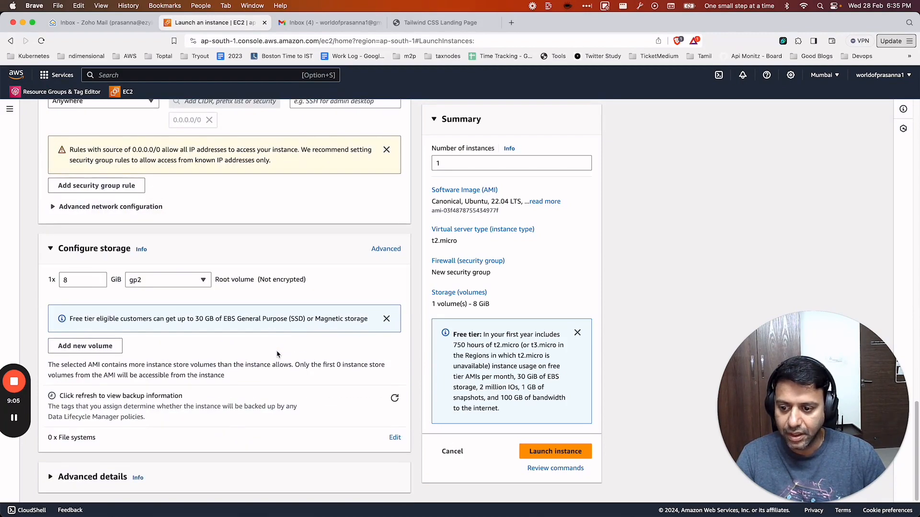
pyautogui.scroll(15, 277, 354)
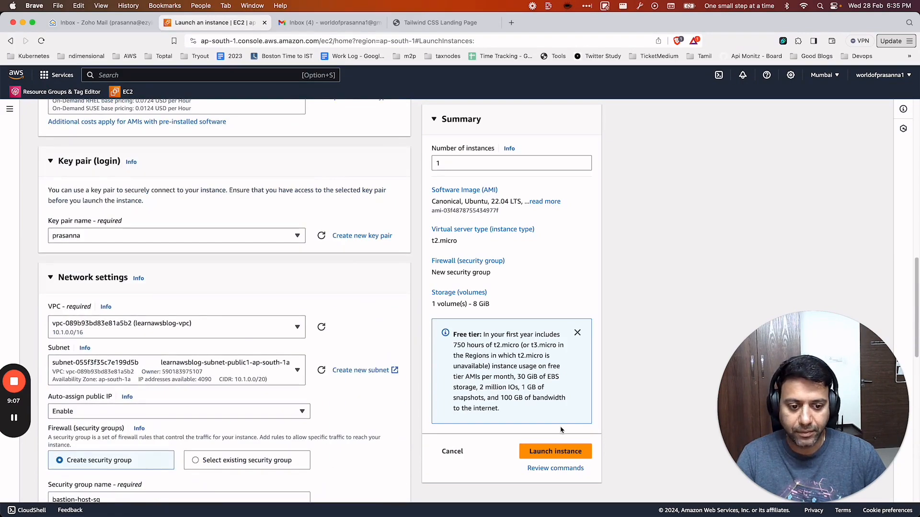
pyautogui.click(560, 451)
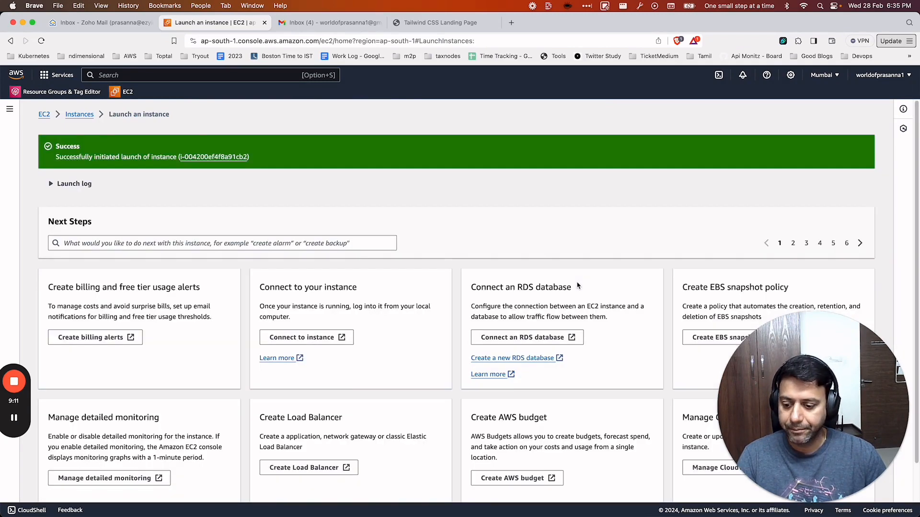
# Open the Instances list and filter it to show only running instances.
pyautogui.press('super+Tab')
pyautogui.press('super+shift+Tab')
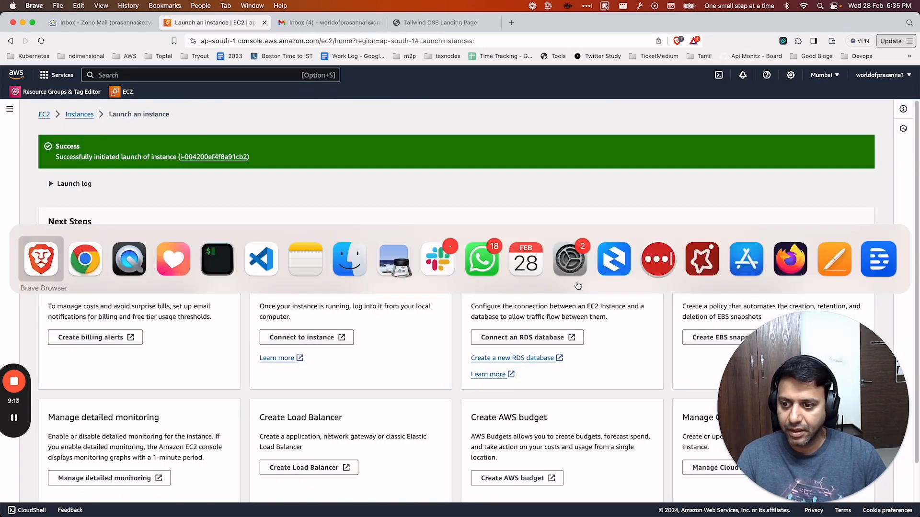
pyautogui.click(80, 115)
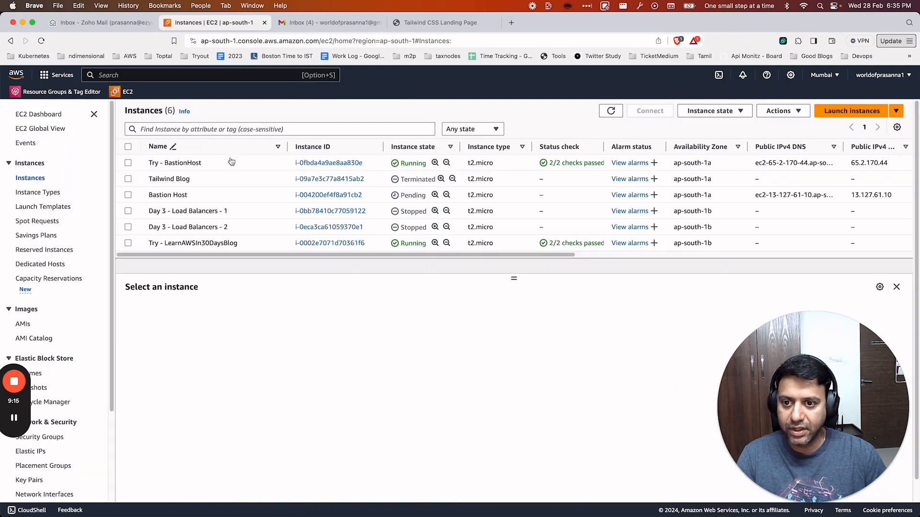
pyautogui.click(494, 129)
pyautogui.click(467, 155)
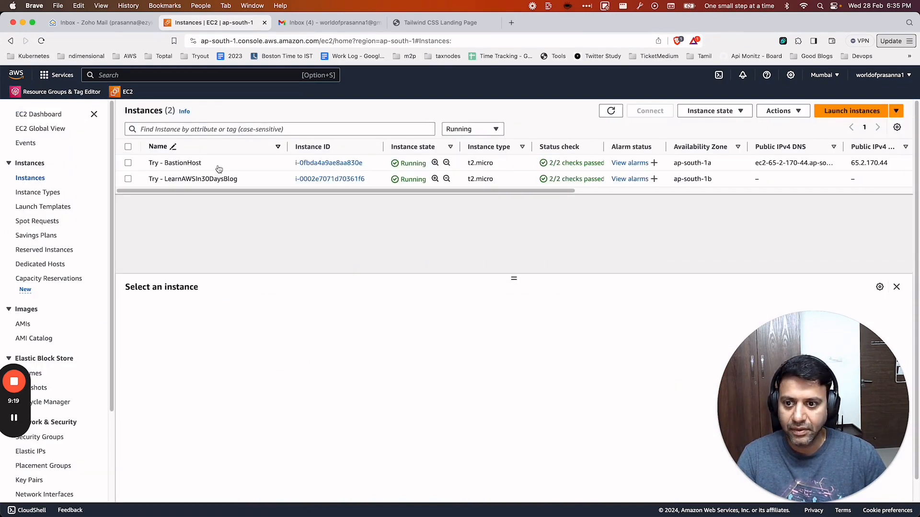
# Enlarge the instances table area and refresh the list repeatedly to check for the new Bastion Host.
pyautogui.moveTo(515, 278); pyautogui.dragTo(516, 326)
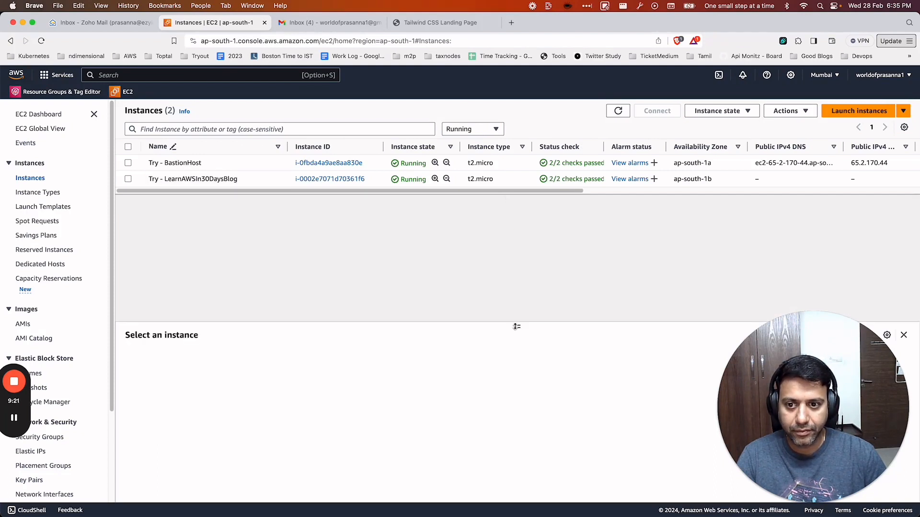
pyautogui.click(618, 111)
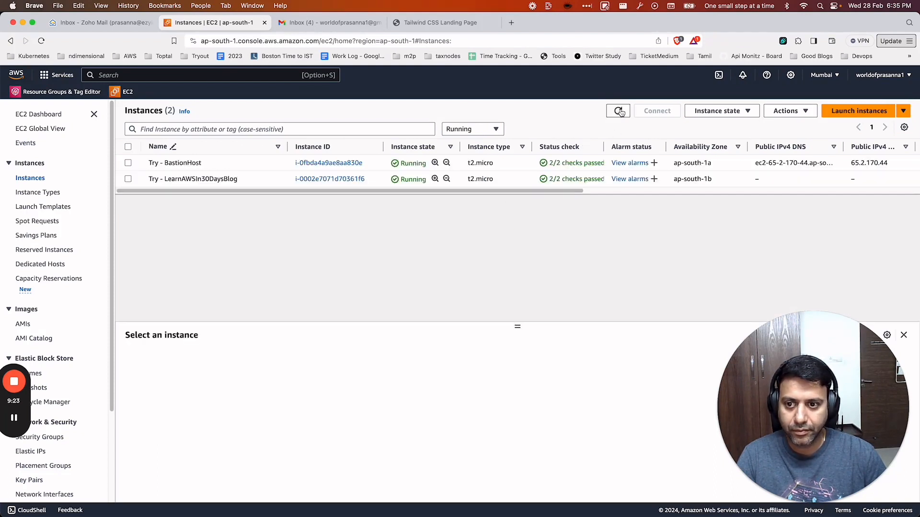
pyautogui.click(619, 111)
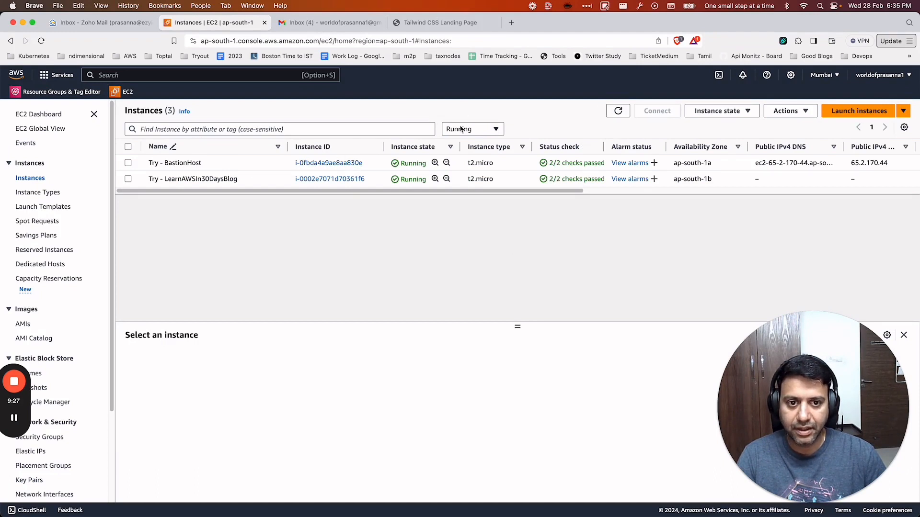
pyautogui.click(618, 110)
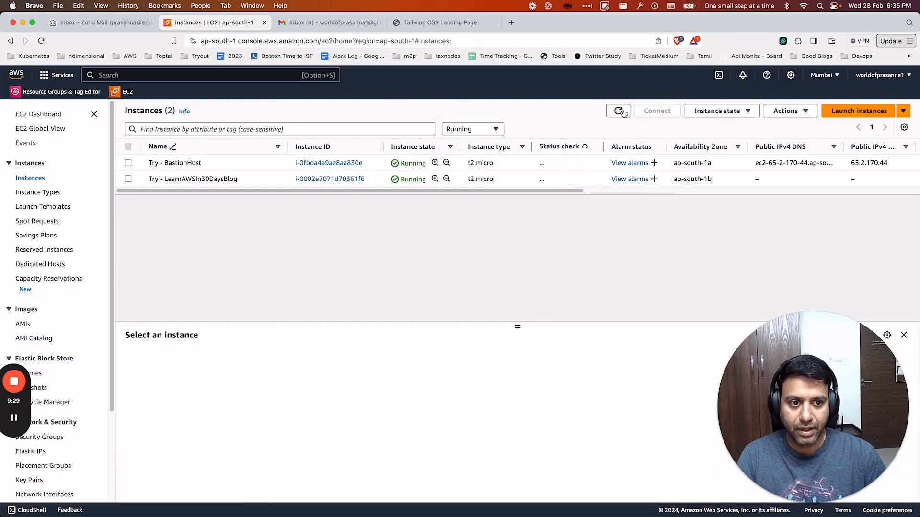
# Start launching a new EC2 instance and name it LearnAWSIn30DaysBlog.
pyautogui.click(856, 115)
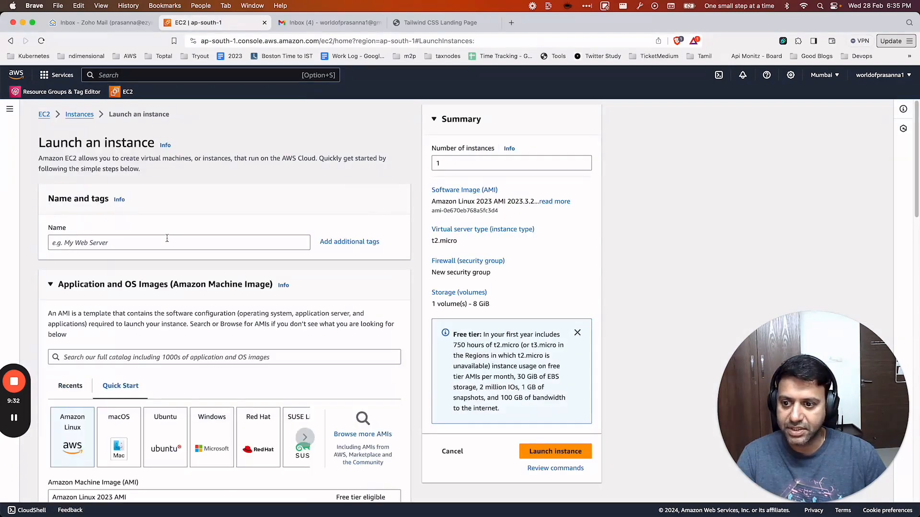
pyautogui.click(165, 238)
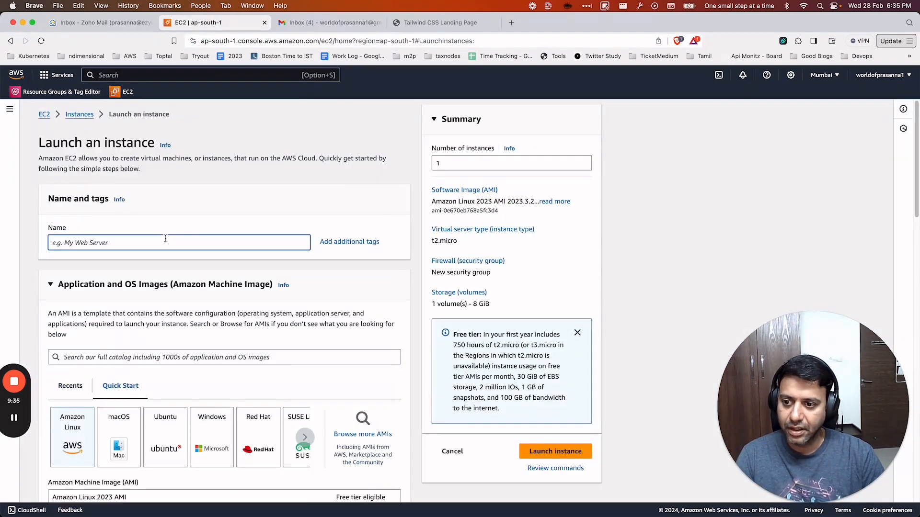
pyautogui.write('LearnA')
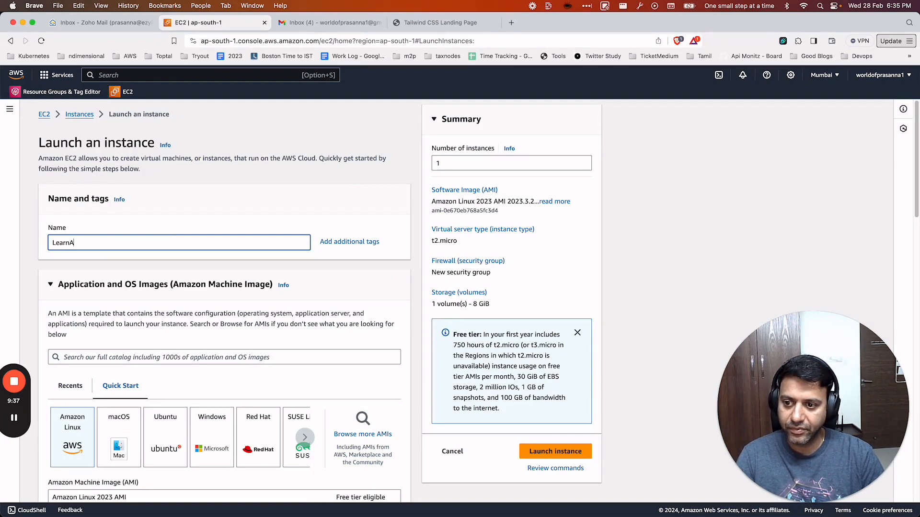
pyautogui.write('WS')
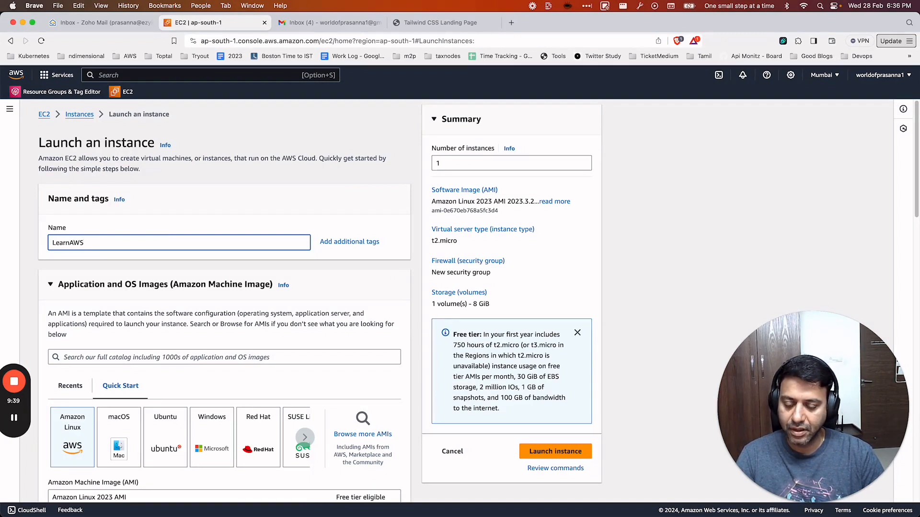
pyautogui.write('In30Days')
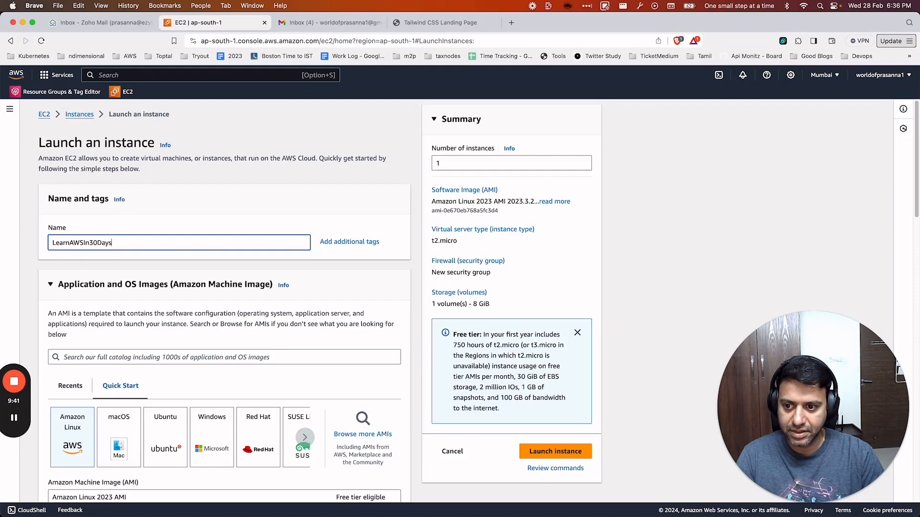
pyautogui.write('Blog')
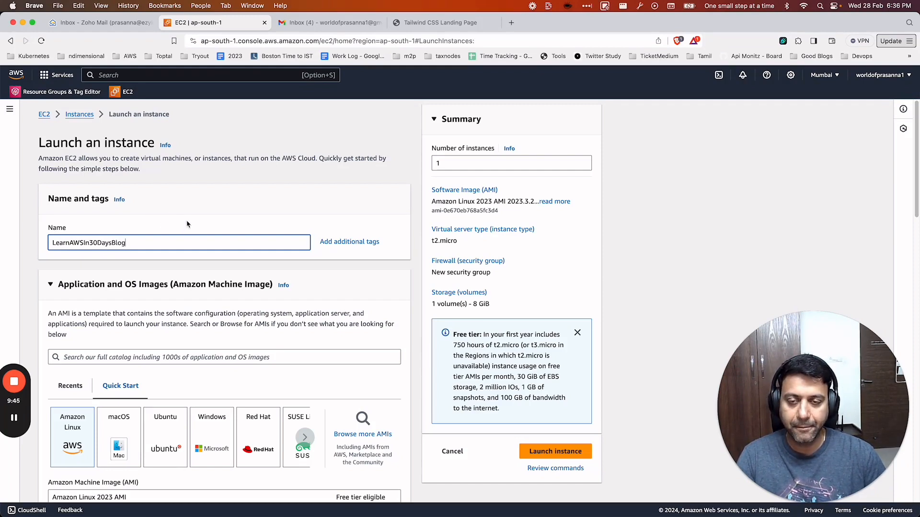
# Choose the Ubuntu machine image and select the existing key pair without the tryout suffix.
pyautogui.scroll(-5, 187, 223)
pyautogui.click(166, 327)
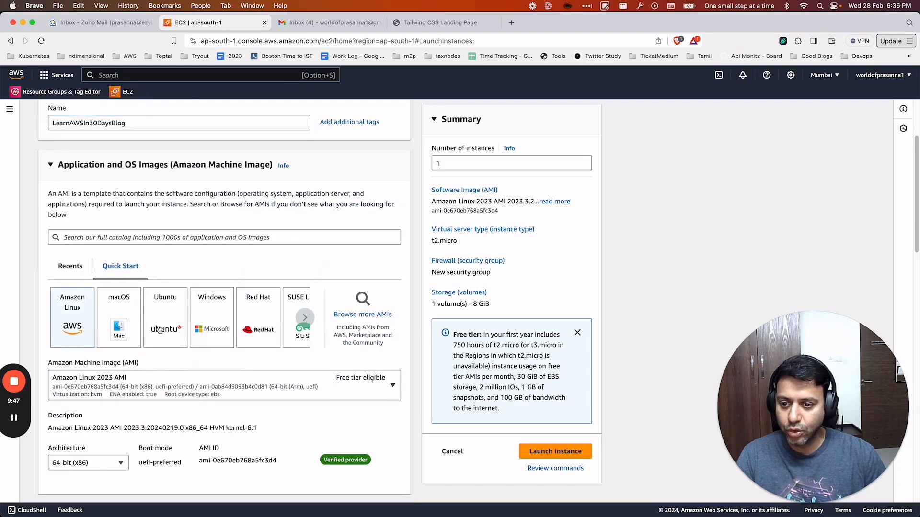
pyautogui.scroll(-10, 167, 327)
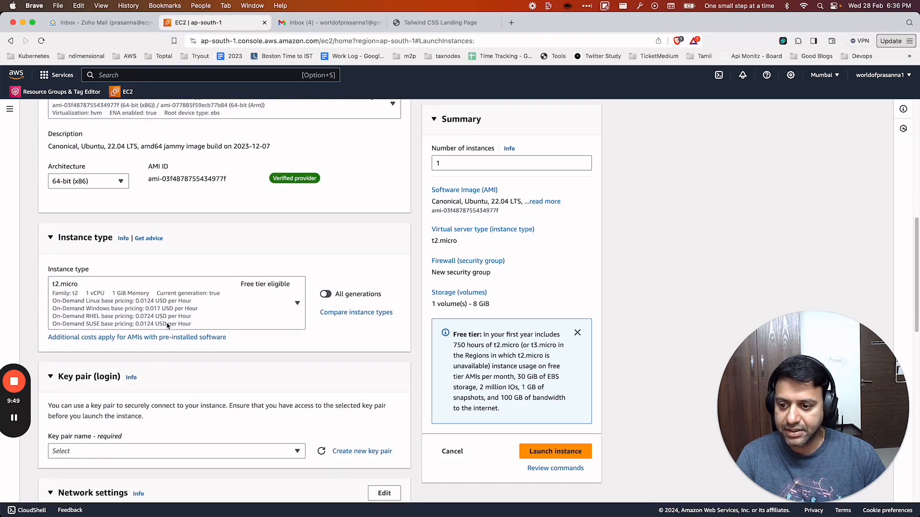
pyautogui.scroll(-1, 168, 325)
pyautogui.click(169, 324)
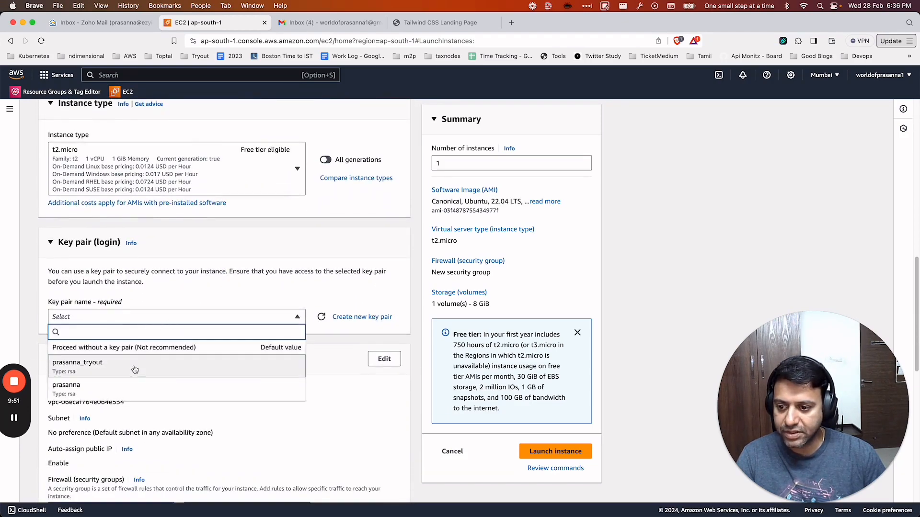
pyautogui.click(128, 390)
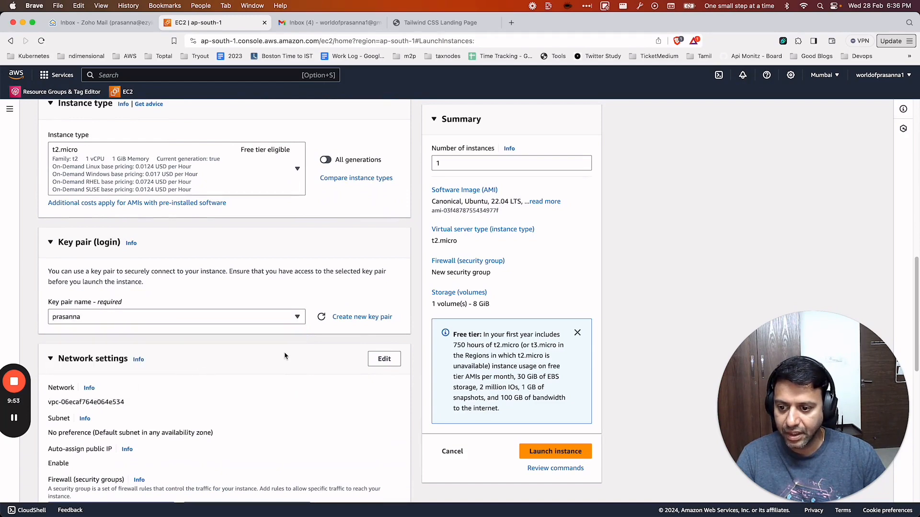
# Edit the network settings to place the instance in learnawsblog-vpc and the subnet learnawsblog-subnet-private1-ap-south-1a.
pyautogui.scroll(-4, 285, 356)
pyautogui.click(388, 195)
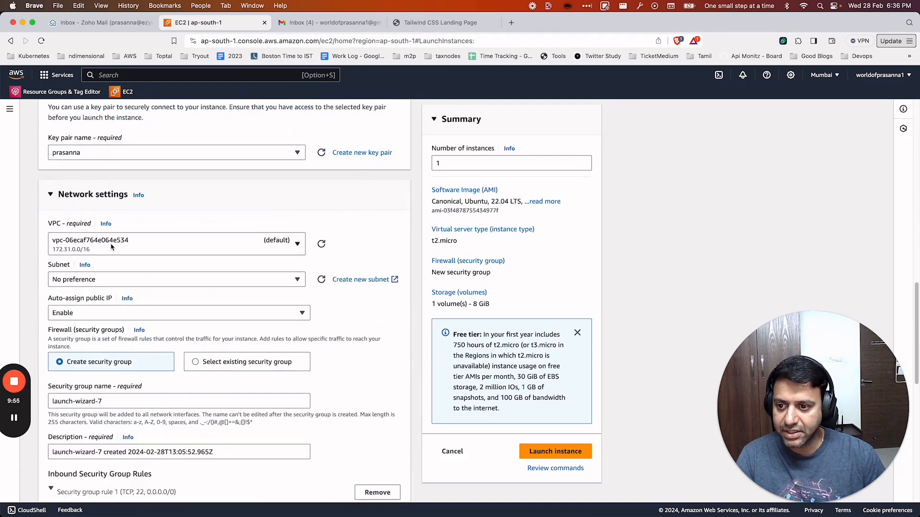
pyautogui.click(152, 247)
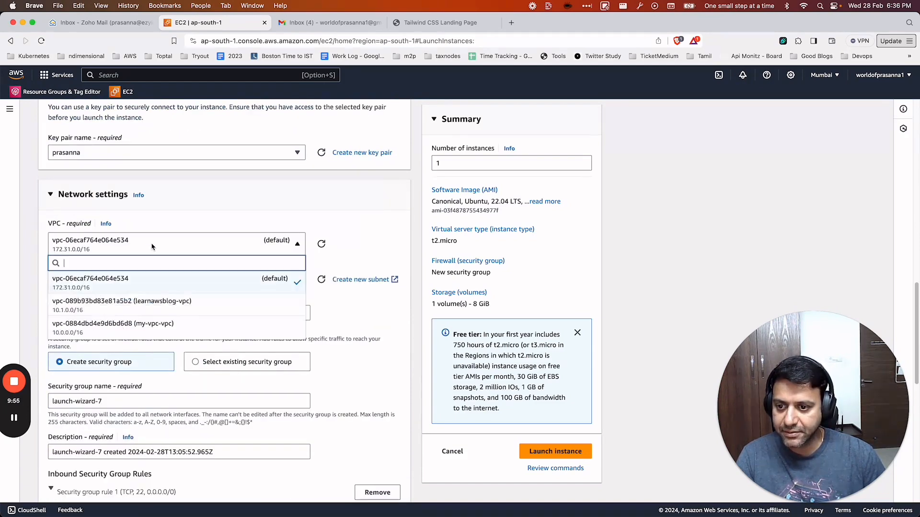
pyautogui.click(137, 311)
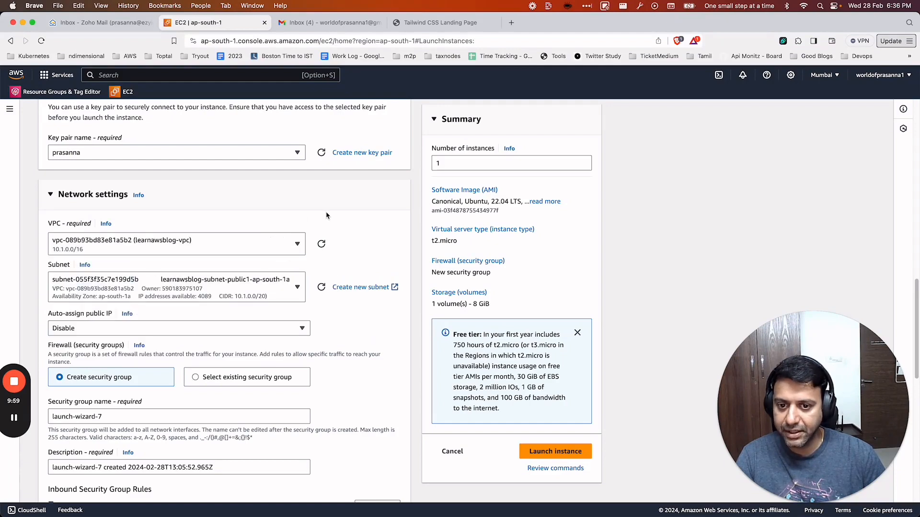
pyautogui.scroll(-1, 317, 234)
pyautogui.click(236, 255)
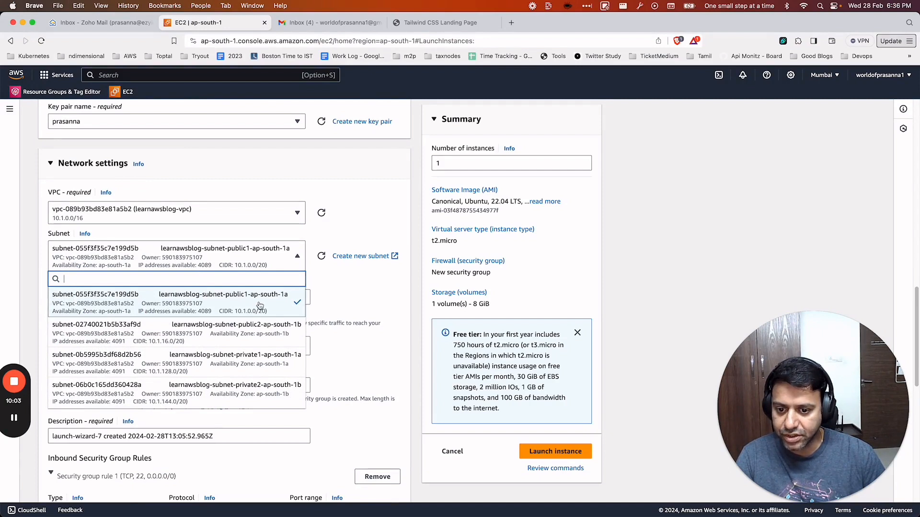
pyautogui.click(222, 363)
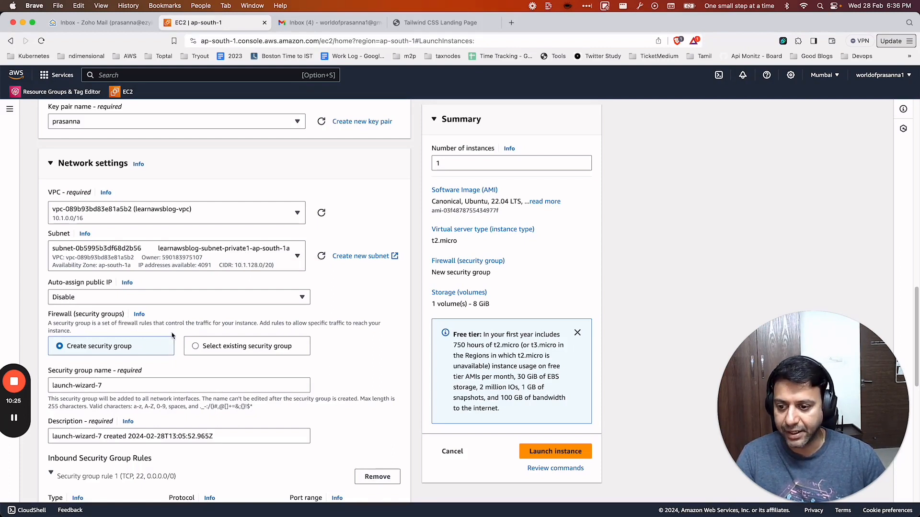
# Name the new security group webserver-sg and set its description to Webserver SG.
pyautogui.moveTo(110, 387); pyautogui.dragTo(54, 379)
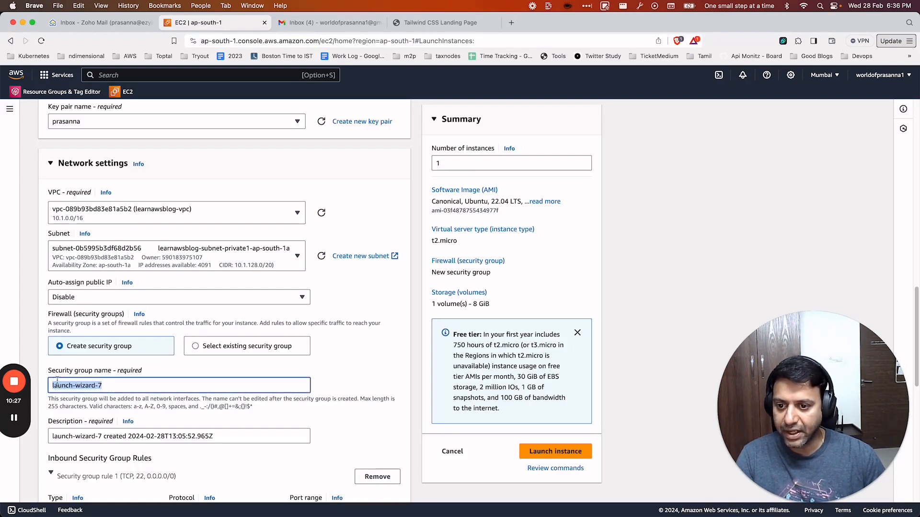
pyautogui.write('web')
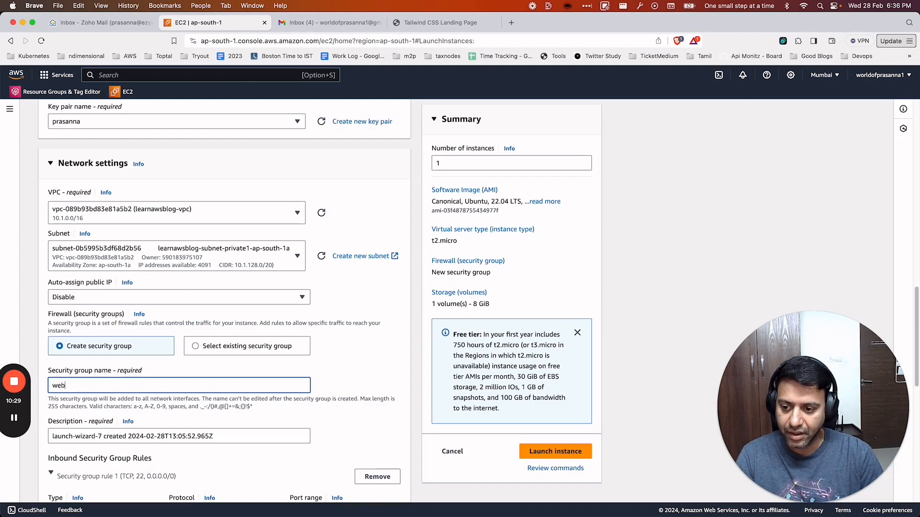
pyautogui.write('server-sg')
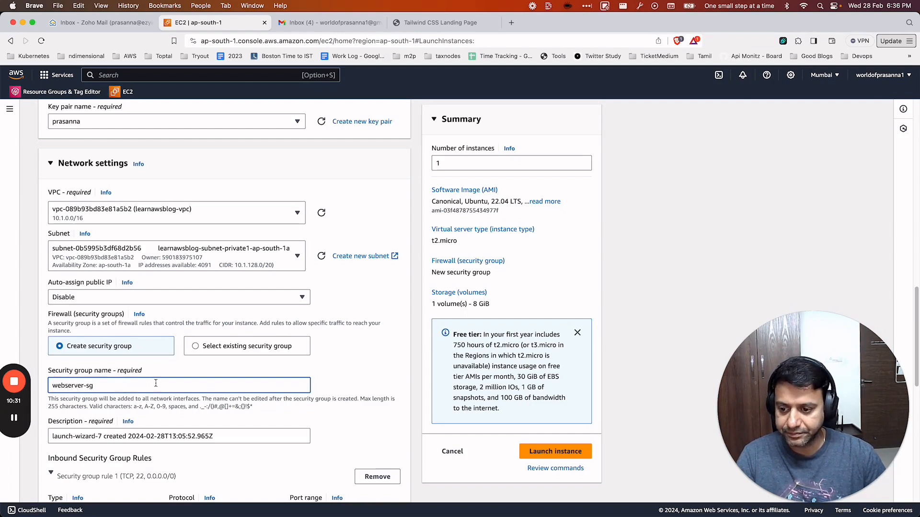
pyautogui.moveTo(50, 436); pyautogui.dragTo(220, 439)
pyautogui.write('Webse')
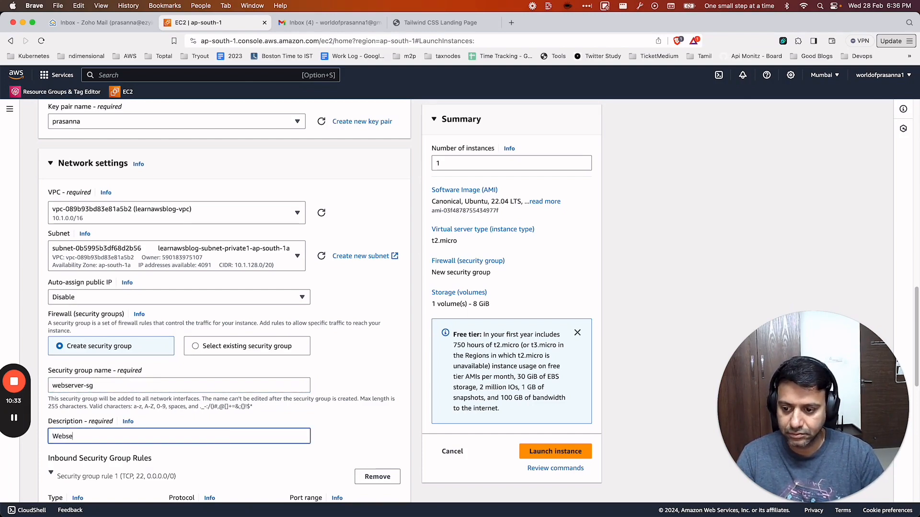
pyautogui.write('rver SG')
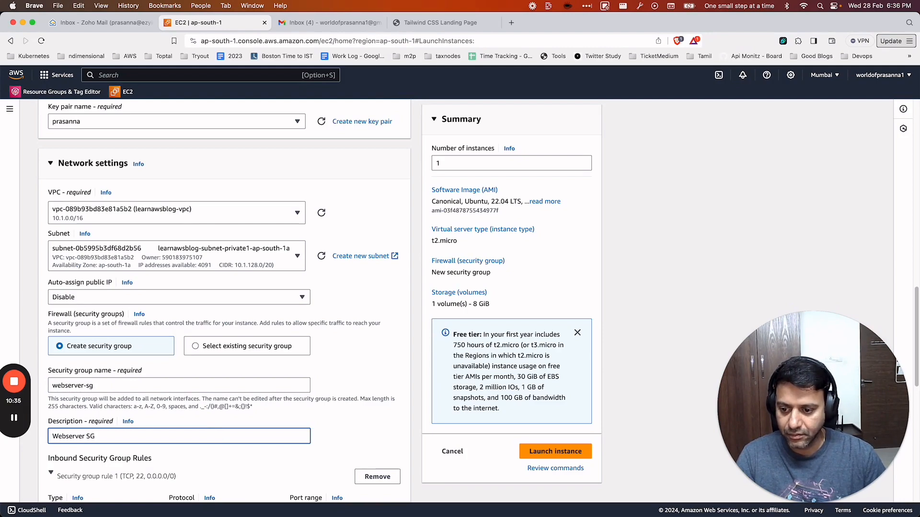
# Check the source type options of the default SSH inbound rule, and remove that rule.
pyautogui.scroll(-6, 423, 363)
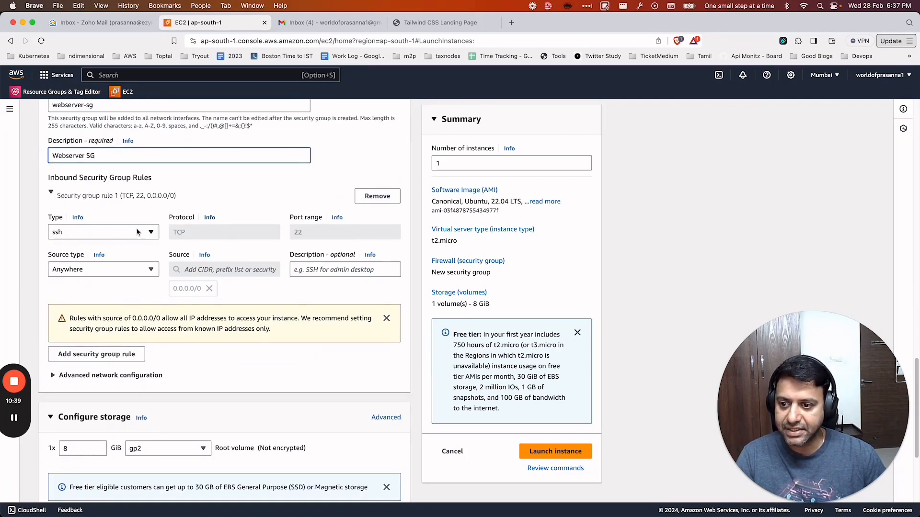
pyautogui.click(117, 270)
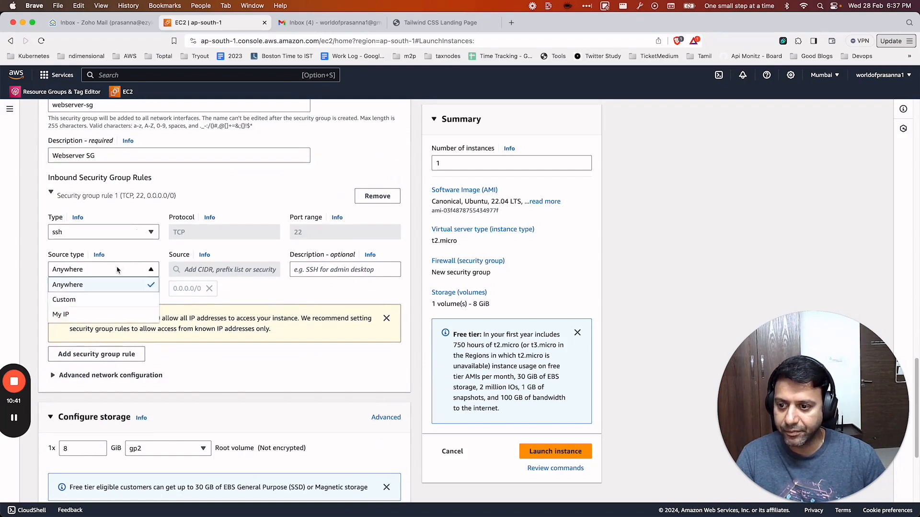
pyautogui.click(117, 270)
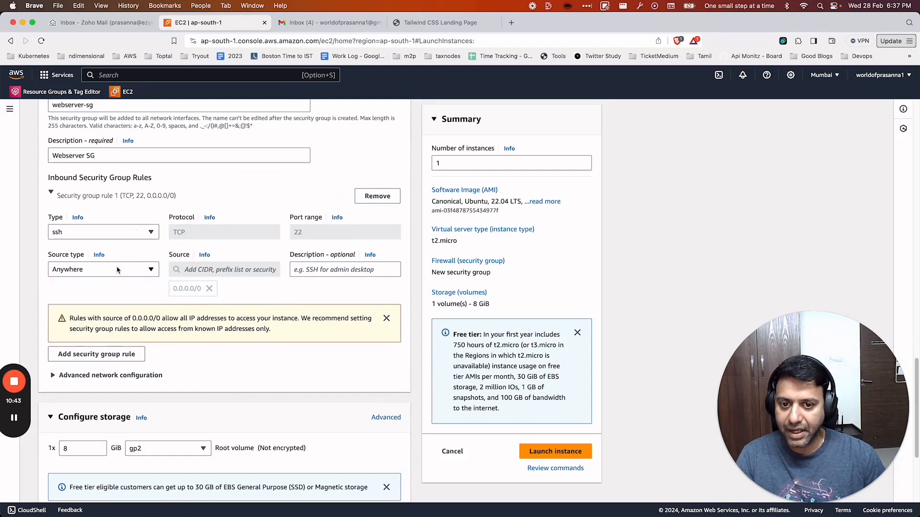
pyautogui.click(376, 196)
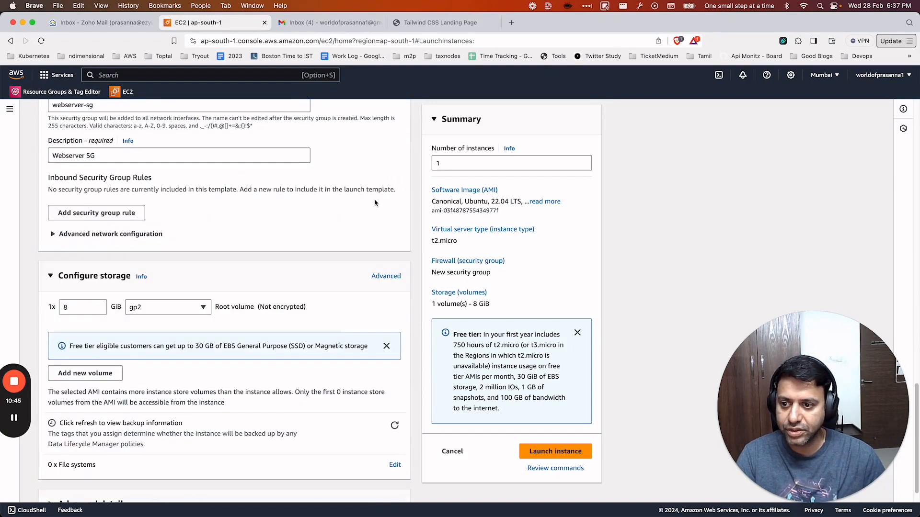
# Add an inbound ssh rule with a custom source restricted to the bastion-host-sg security group.
pyautogui.click(126, 217)
pyautogui.click(113, 233)
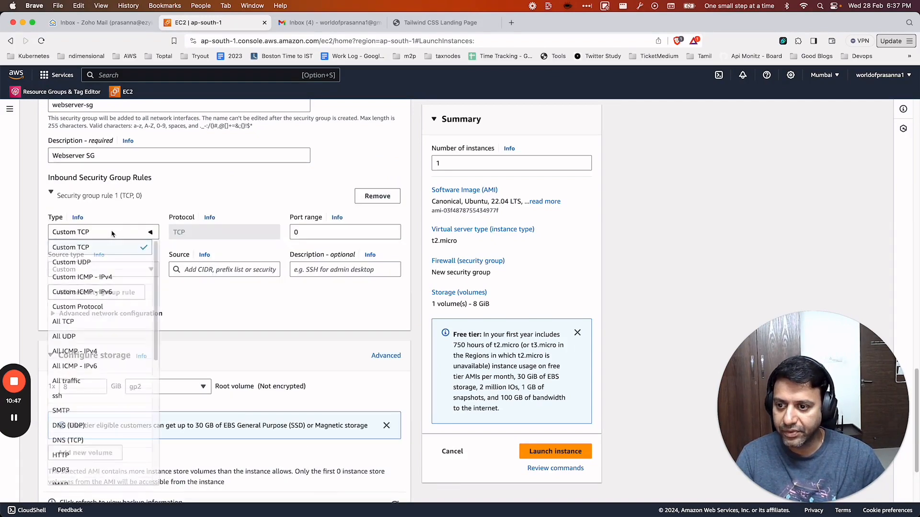
pyautogui.click(70, 396)
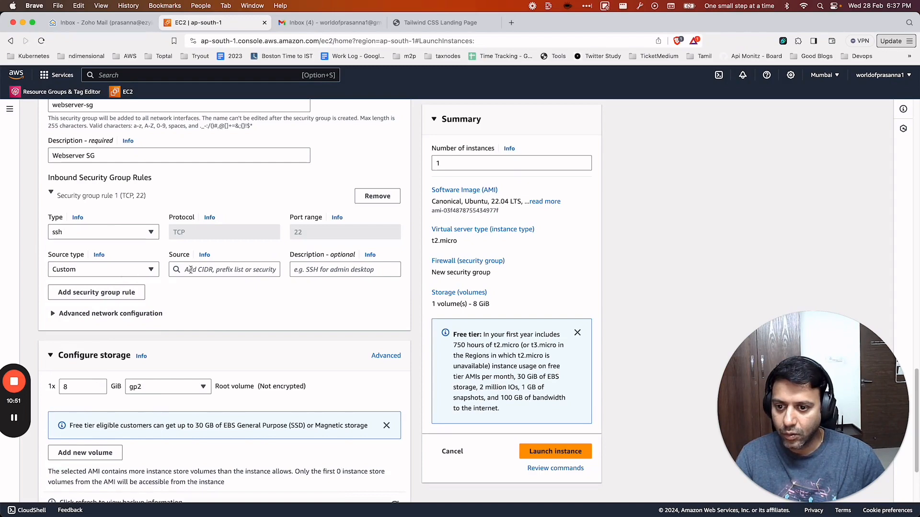
pyautogui.click(191, 270)
pyautogui.scroll(-5, 235, 391)
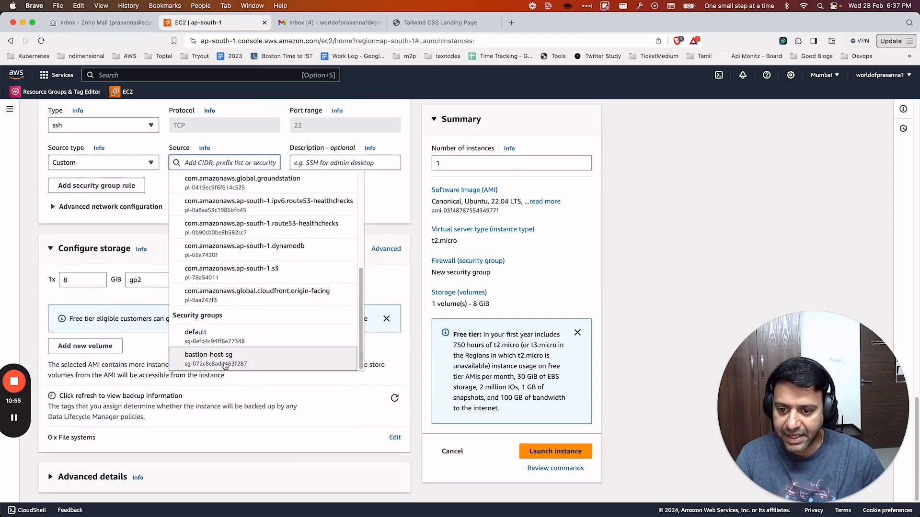
pyautogui.click(225, 366)
# Review the settings and launch the blog's web server instance, checking for it in the refreshed Instances list.
pyautogui.scroll(4, 312, 242)
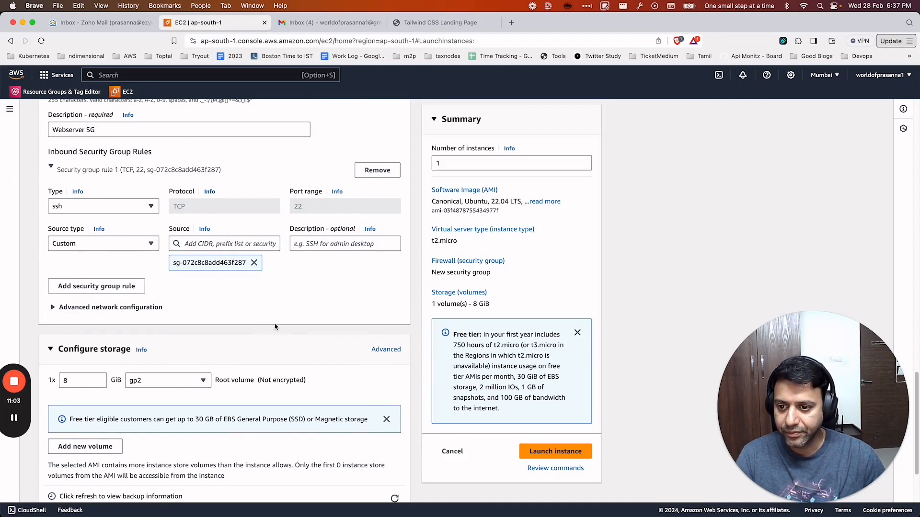
pyautogui.scroll(-4, 275, 327)
pyautogui.scroll(8, 275, 327)
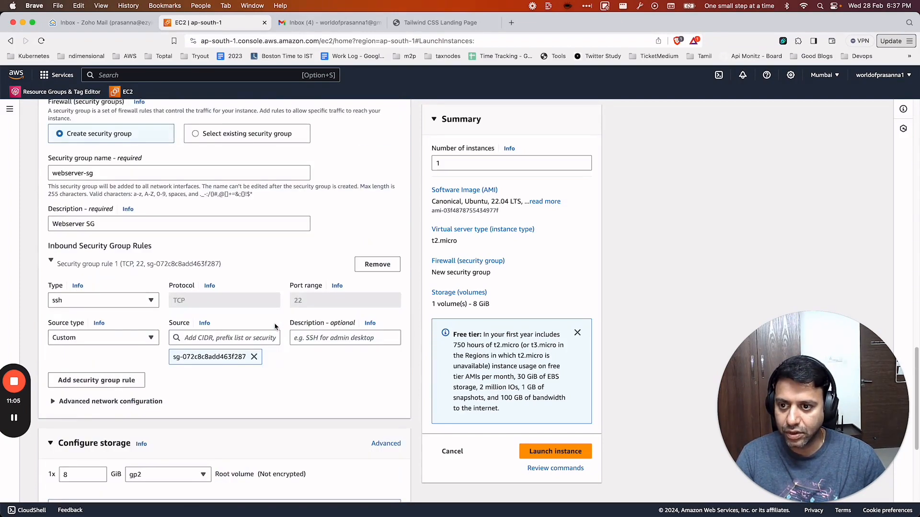
pyautogui.click(558, 453)
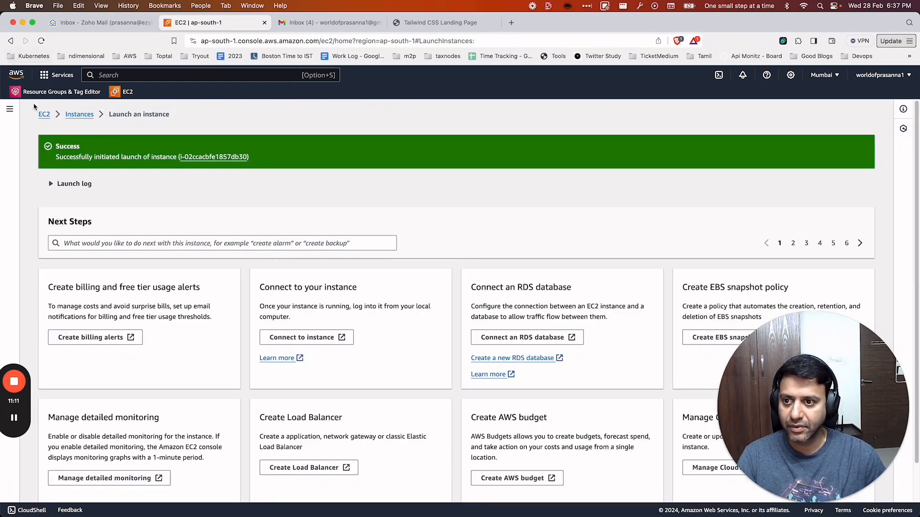
pyautogui.click(79, 115)
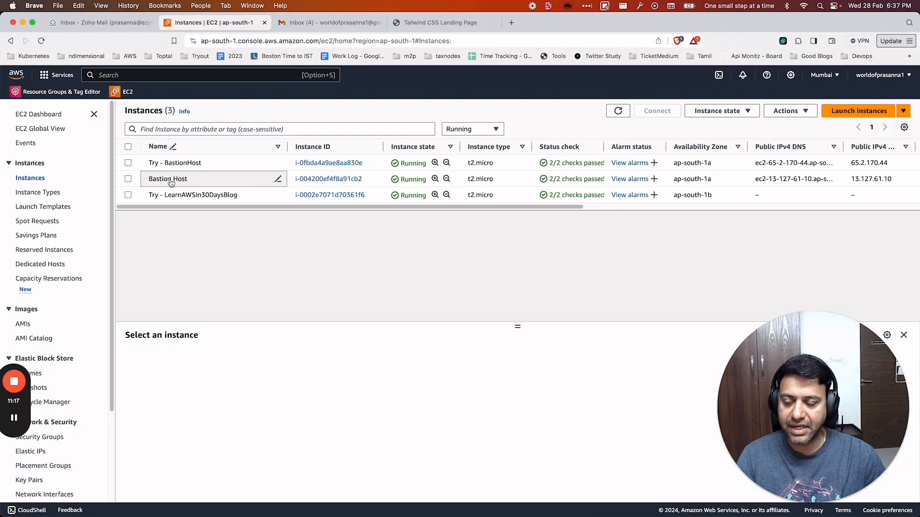
pyautogui.click(617, 111)
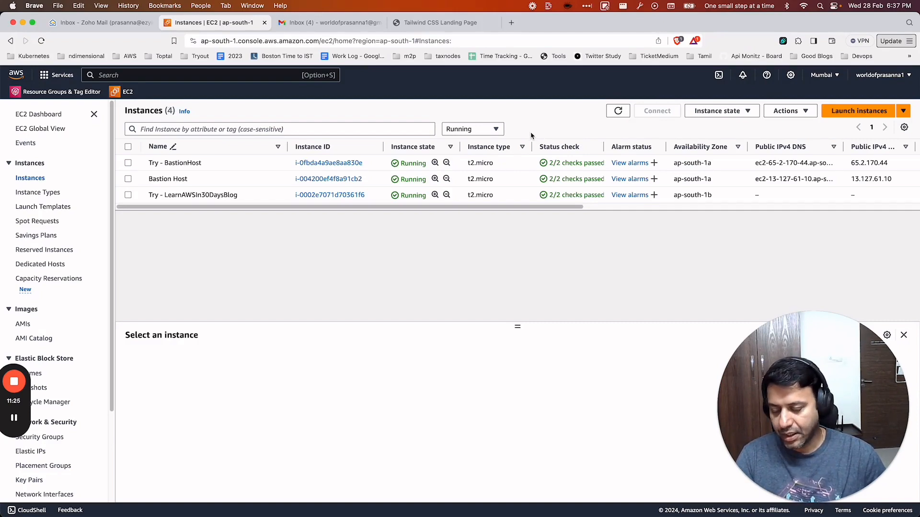
# Switch to the architecture whiteboard in QuickTime Player and tick off My VPC, Public Subnet and Private Subnet.
pyautogui.press('super+Tab')
pyautogui.press('super+Tab')
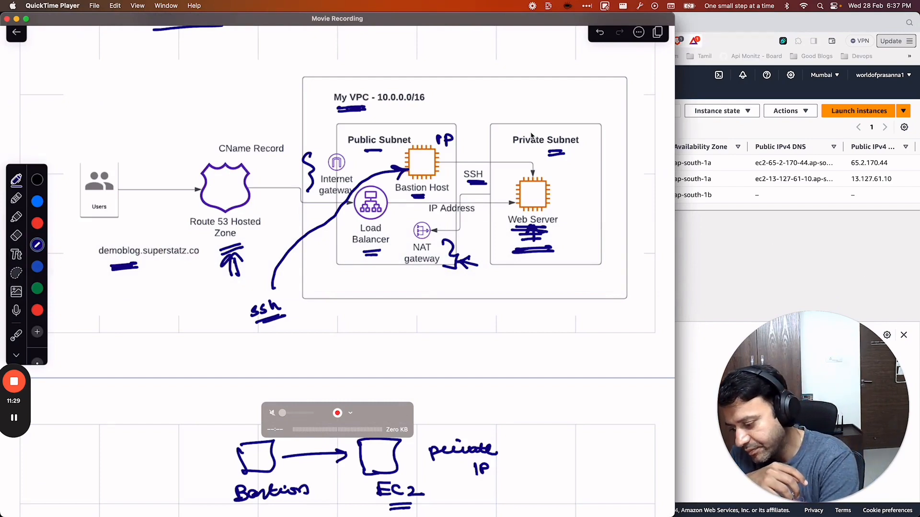
pyautogui.moveTo(325, 88); pyautogui.dragTo(350, 74)
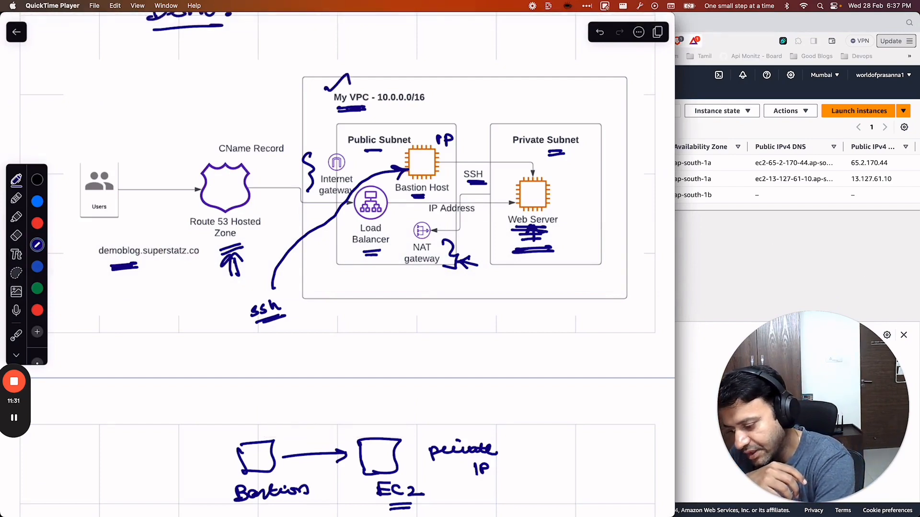
pyautogui.moveTo(505, 131); pyautogui.dragTo(530, 124)
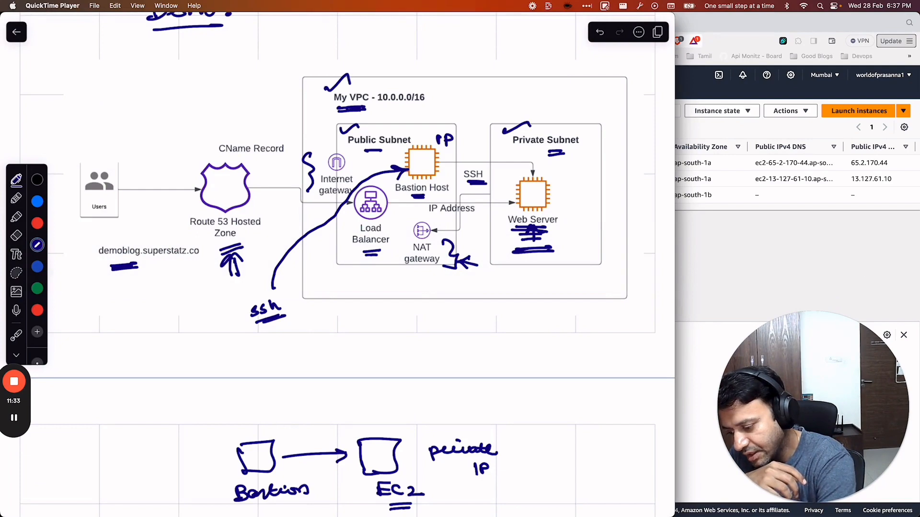
# Tick off the Web Server on the architecture diagram, and switch to Brave to refresh the EC2 Instances list.
pyautogui.moveTo(558, 201); pyautogui.dragTo(579, 202)
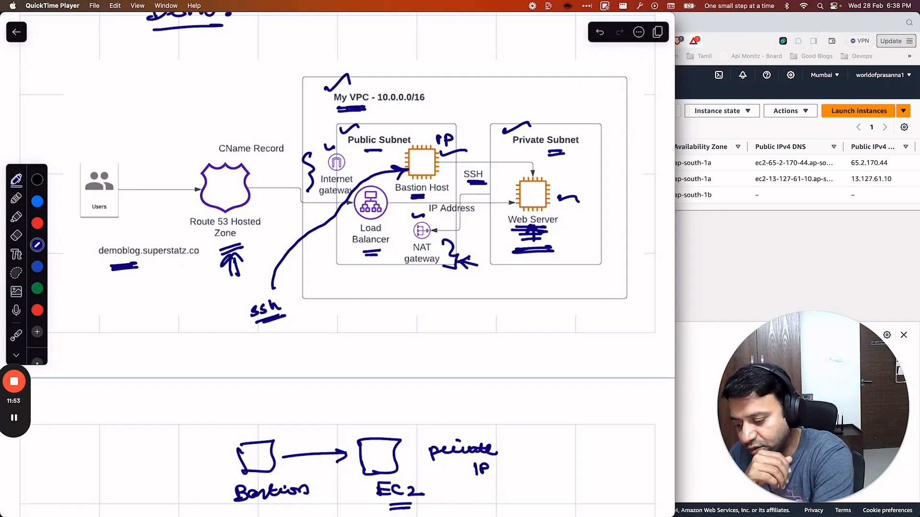
pyautogui.press('super+Tab')
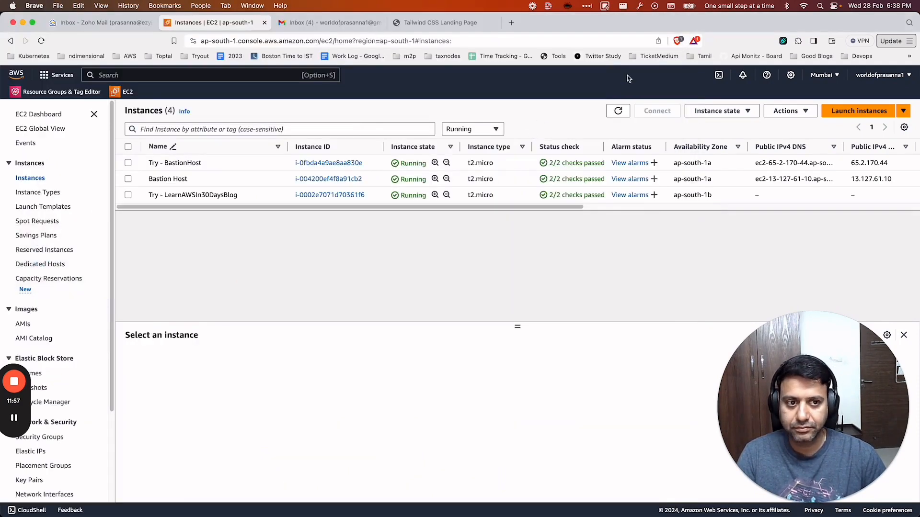
pyautogui.click(618, 110)
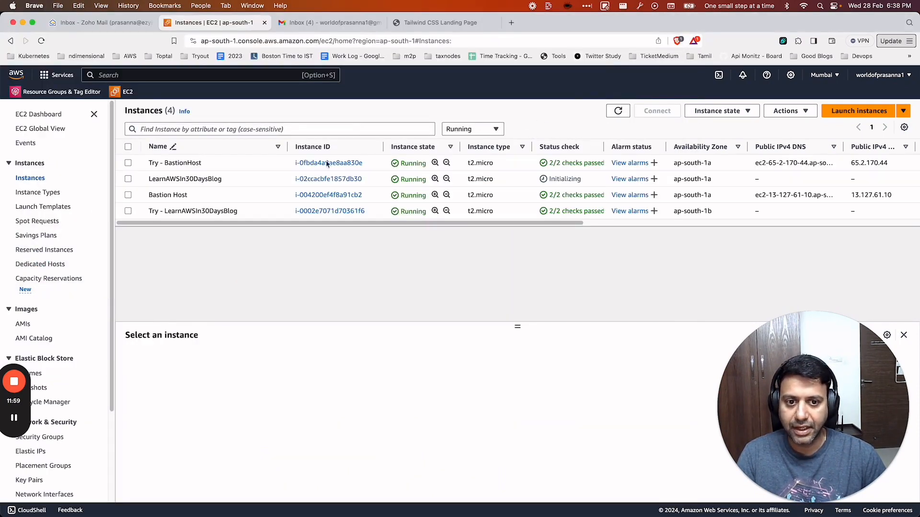
# Check the public and private IPv4 addresses of the Bastion Host and LearnAWSIn30DaysBlog instances.
pyautogui.click(129, 195)
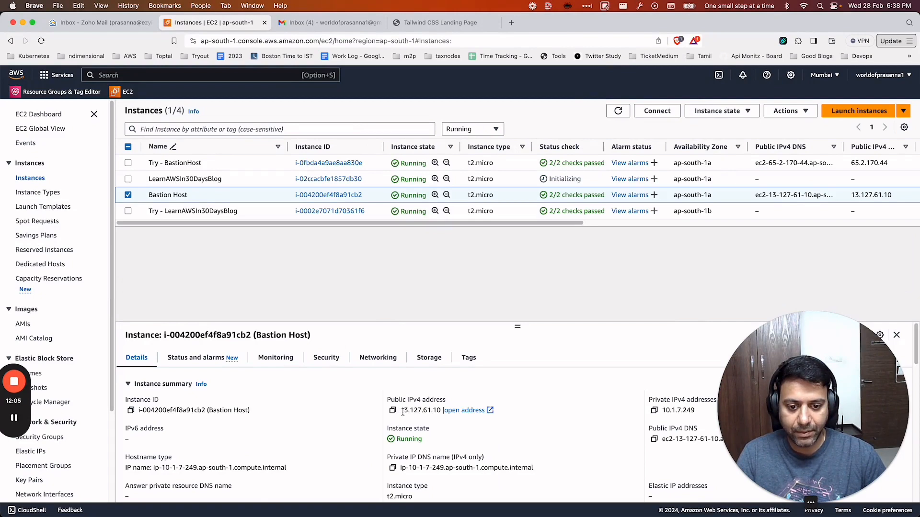
pyautogui.moveTo(403, 412); pyautogui.dragTo(433, 411)
pyautogui.click(428, 412)
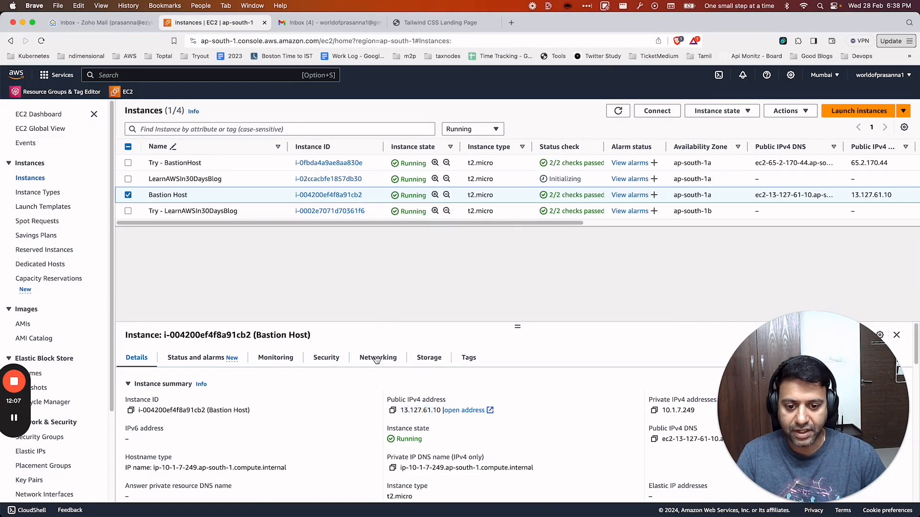
pyautogui.click(129, 195)
pyautogui.click(127, 179)
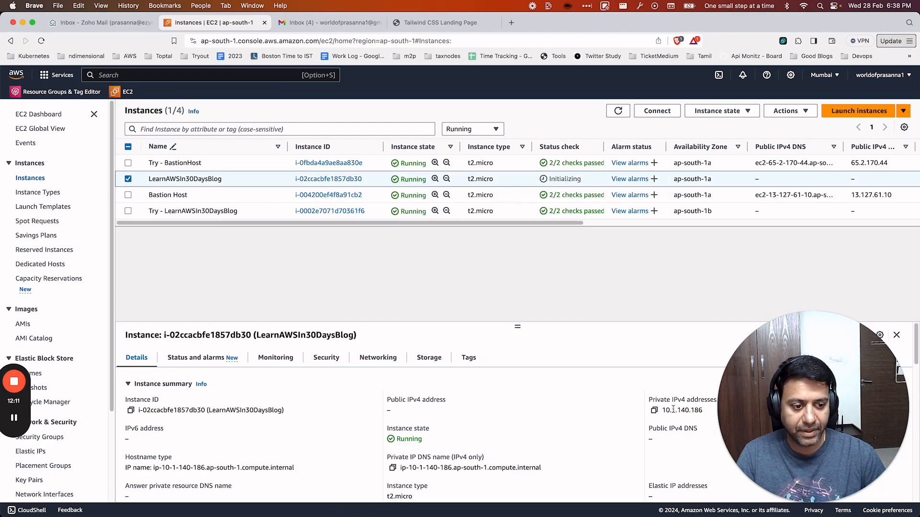
pyautogui.click(128, 179)
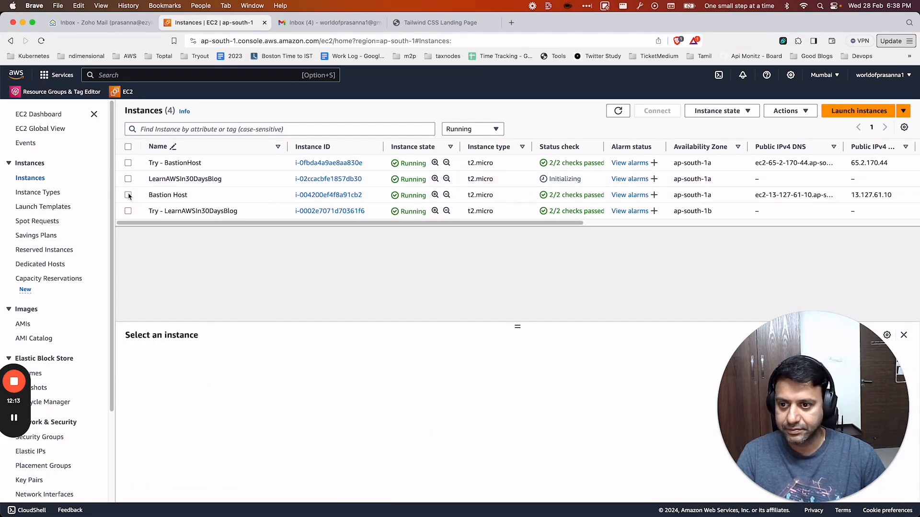
# Select the Bastion Host instance, then switch to iTerm2, jump to the courses secrets directory with j and list its files.
pyautogui.click(128, 195)
pyautogui.press('super+Tab')
pyautogui.press('super+Tab')
pyautogui.press('super+Tab')
pyautogui.press('super+Tab')
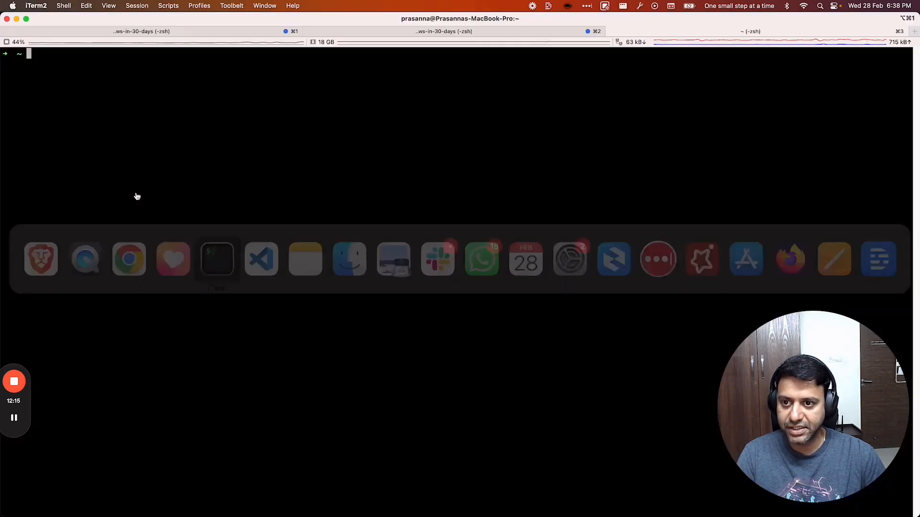
pyautogui.write('j course')
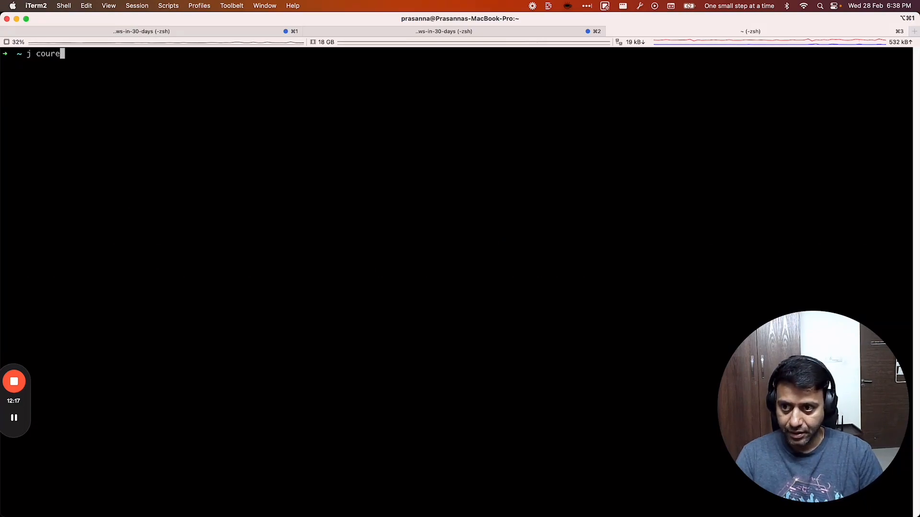
pyautogui.write('s')
pyautogui.press('BackSpace')
pyautogui.press('BackSpace')
pyautogui.write('ses ')
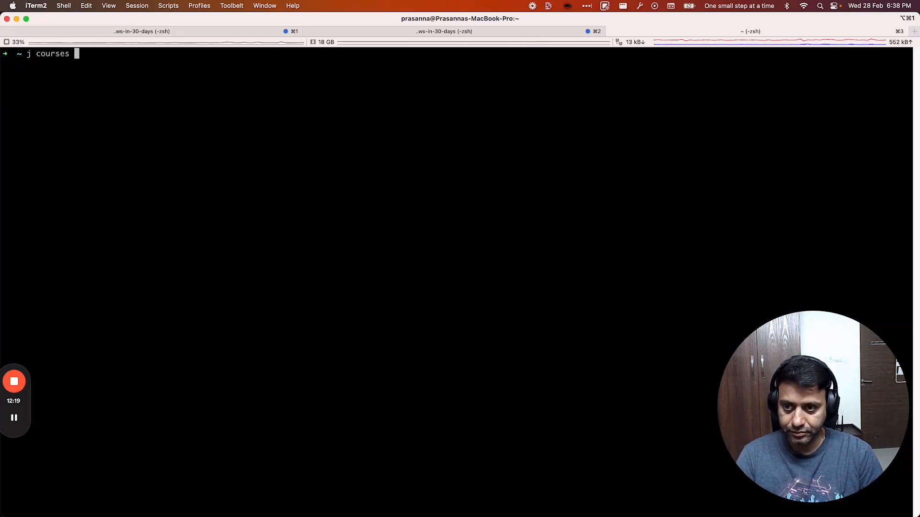
pyautogui.write('sec')
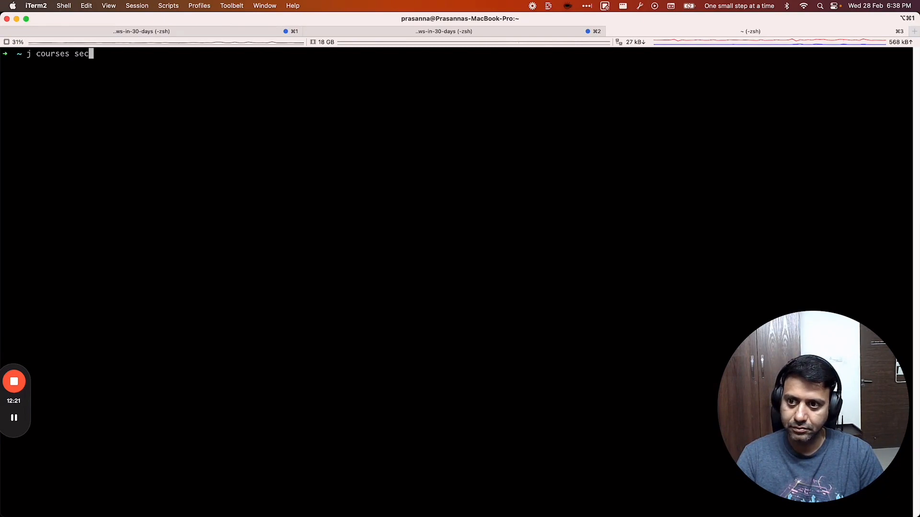
pyautogui.write('rets')
pyautogui.press('Return')
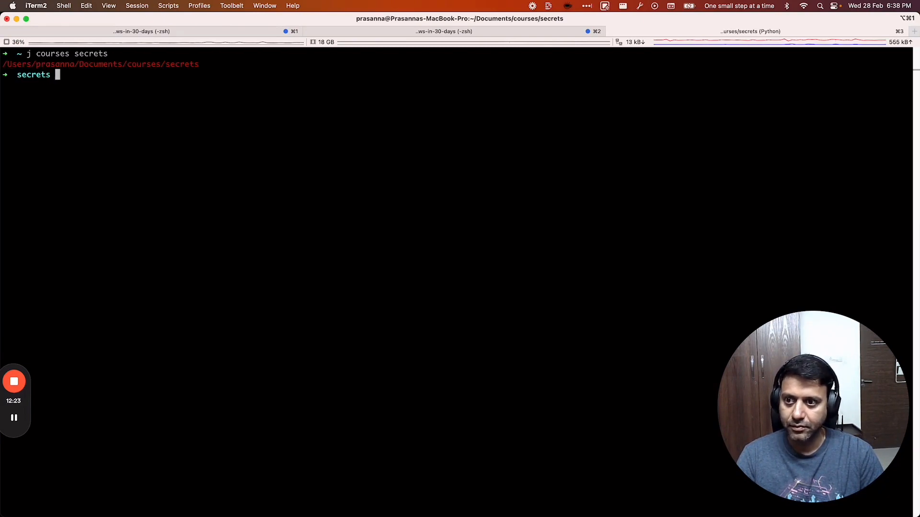
pyautogui.write('ls')
pyautogui.press('Return')
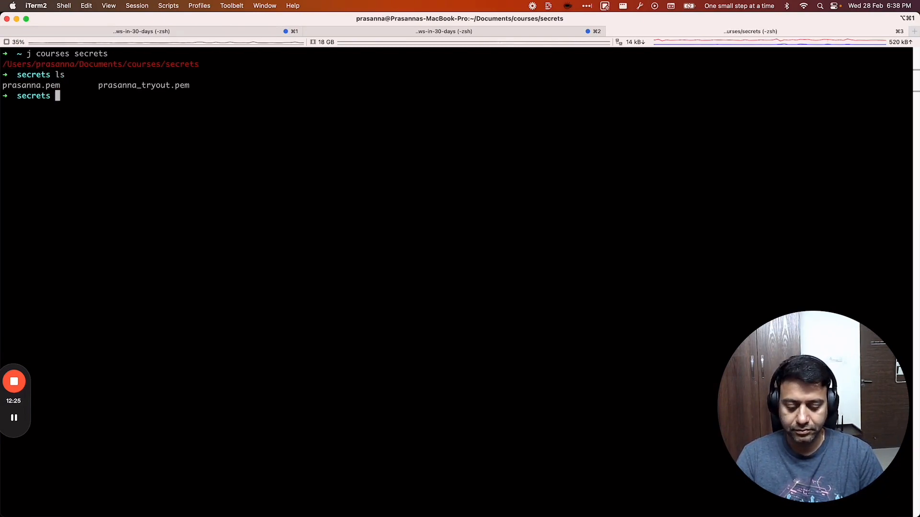
# Start an ssh command that uses the non-tryout .pem key and the user ubuntu.
pyautogui.write('ssh -i prasa')
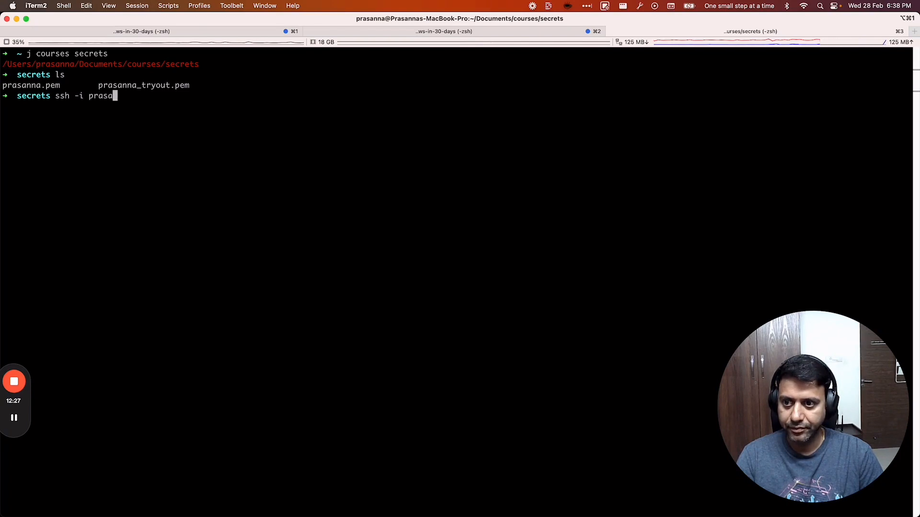
pyautogui.write('nna.')
pyautogui.press('Tab')
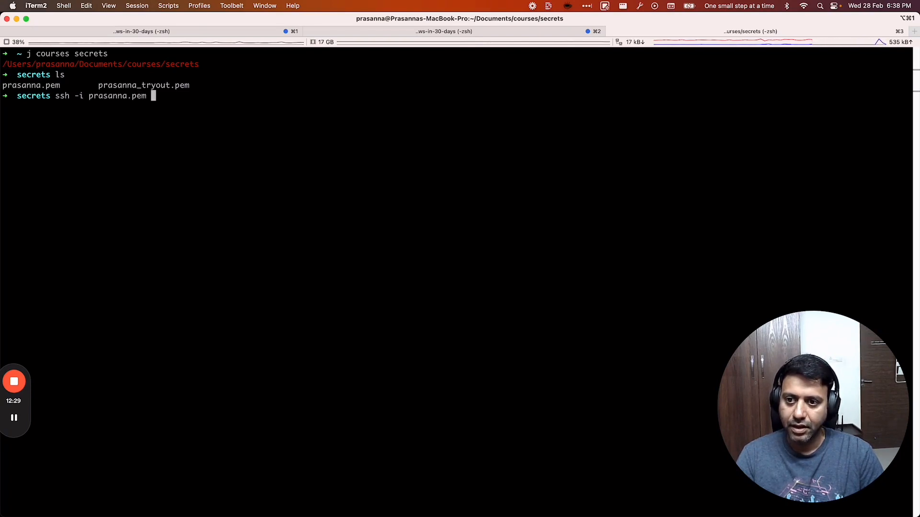
pyautogui.write('ubuntu@')
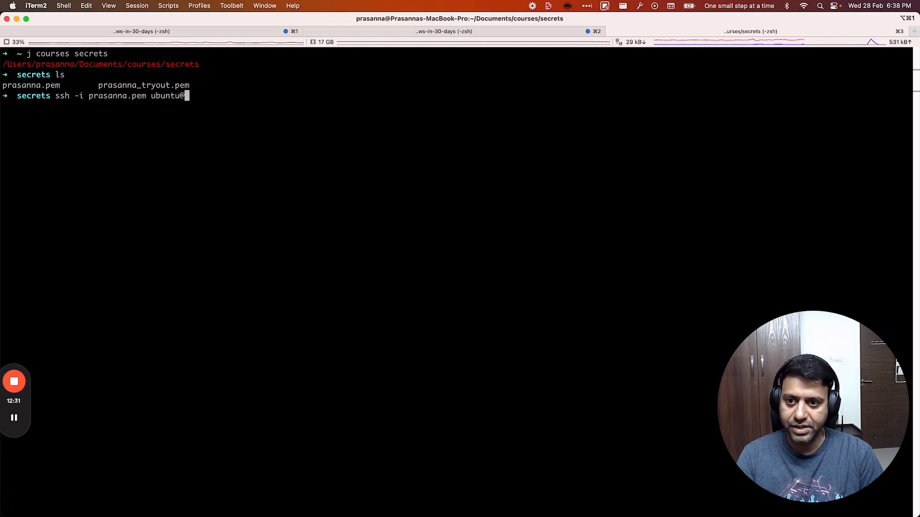
pyautogui.press('super+v')
pyautogui.press('BackSpace')
pyautogui.press('BackSpace')
pyautogui.press('BackSpace')
pyautogui.press('BackSpace')
pyautogui.press('BackSpace')
pyautogui.press('BackSpace')
pyautogui.press('BackSpace')
pyautogui.press('BackSpace')
pyautogui.press('BackSpace')
pyautogui.press('BackSpace')
pyautogui.press('BackSpace')
pyautogui.press('BackSpace')
pyautogui.press('BackSpace')
pyautogui.press('BackSpace')
pyautogui.press('BackSpace')
pyautogui.press('BackSpace')
pyautogui.press('BackSpace')
pyautogui.press('BackSpace')
pyautogui.press('BackSpace')
pyautogui.press('BackSpace')
pyautogui.press('BackSpace')
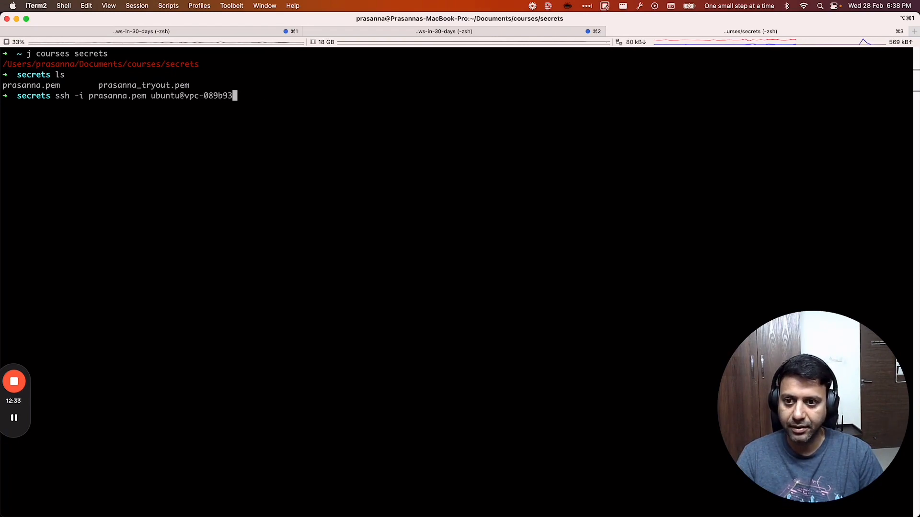
pyautogui.press('super+Tab')
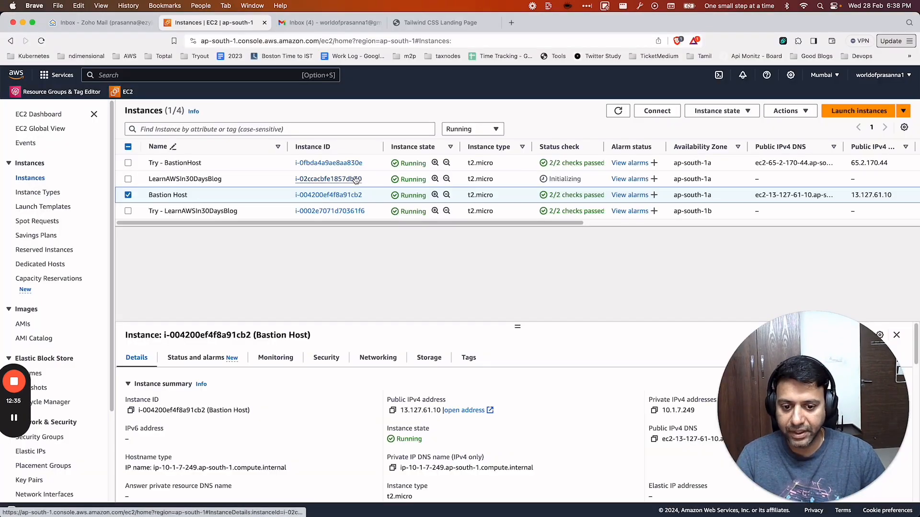
pyautogui.click(393, 411)
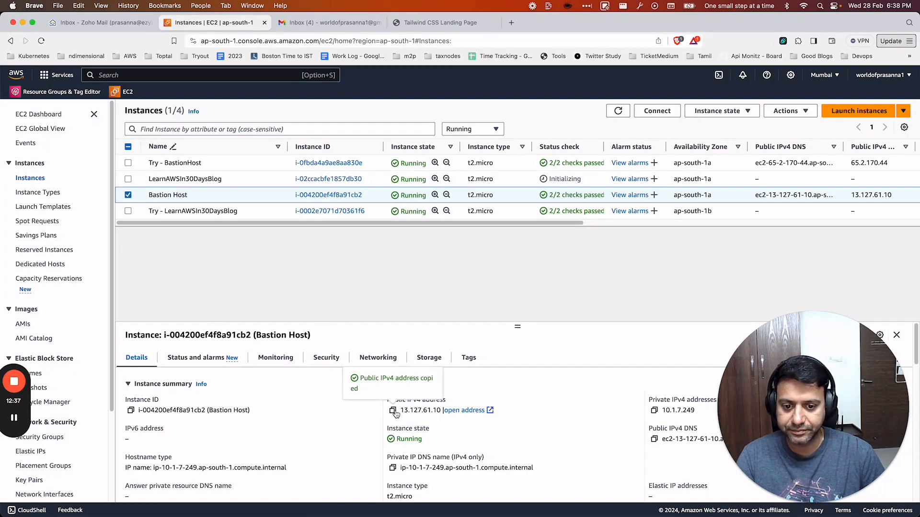
pyautogui.press('super+Tab')
pyautogui.press('super+v')
pyautogui.press('Return')
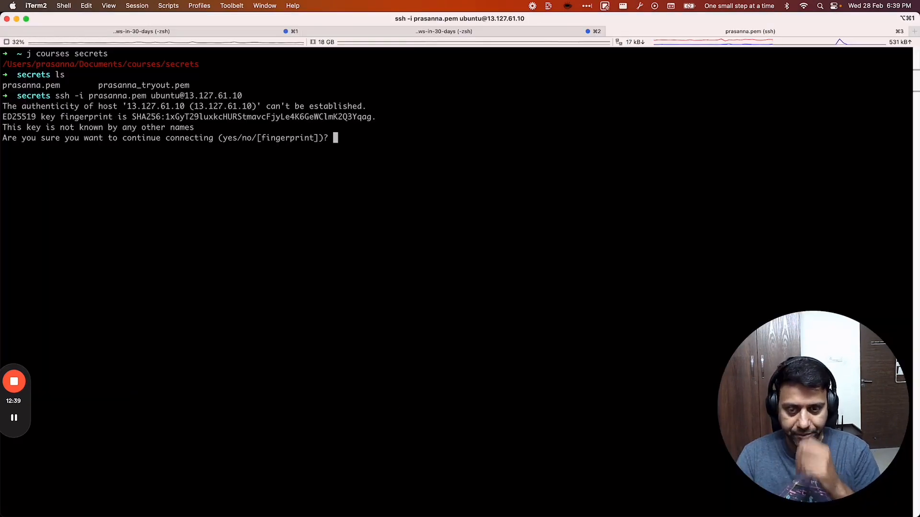
pyautogui.write('yes')
pyautogui.press('Return')
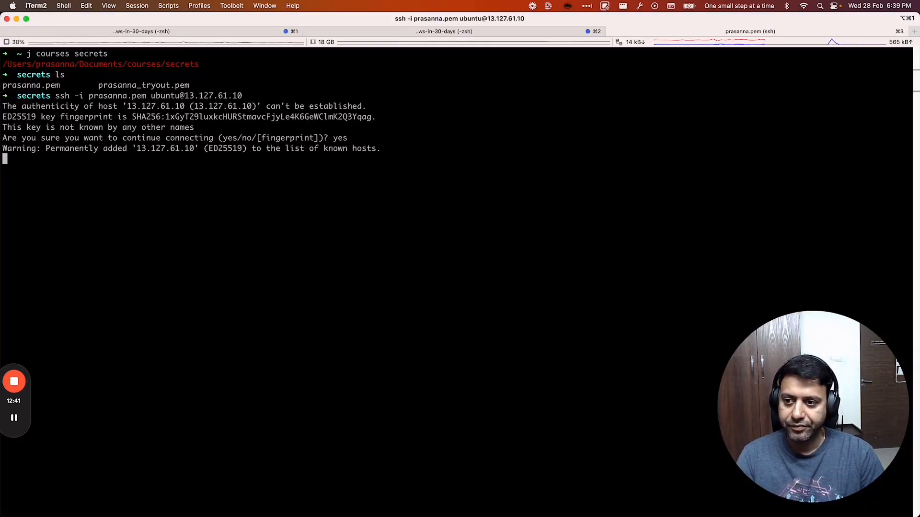
# Become root on the bastion host with sudo su, and list the files in its home directory.
pyautogui.hotkey('ctrl', 'l')
pyautogui.write('sudo su')
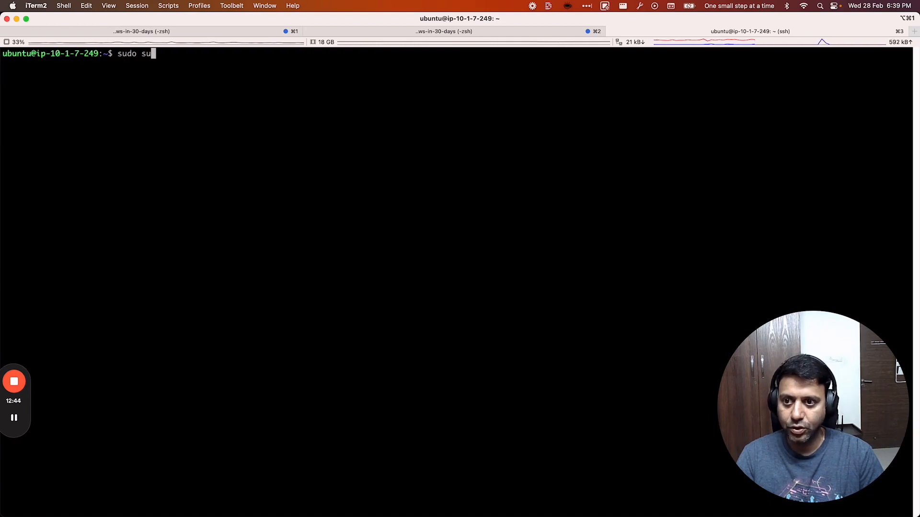
pyautogui.press('Return')
pyautogui.hotkey('ctrl', 'l')
pyautogui.write('ls')
pyautogui.press('Return')
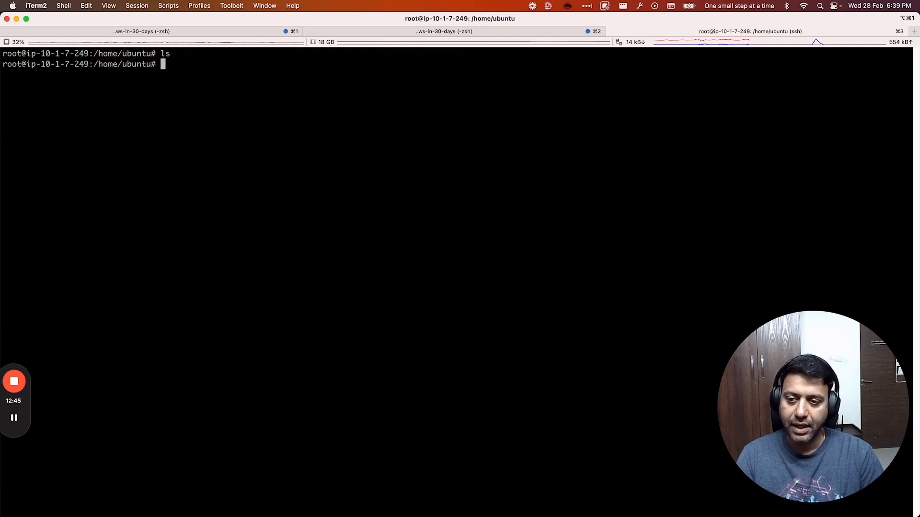
# Exit the root shell and the bastion SSH session, and list the local secrets directory on a cleared screen.
pyautogui.write('exit')
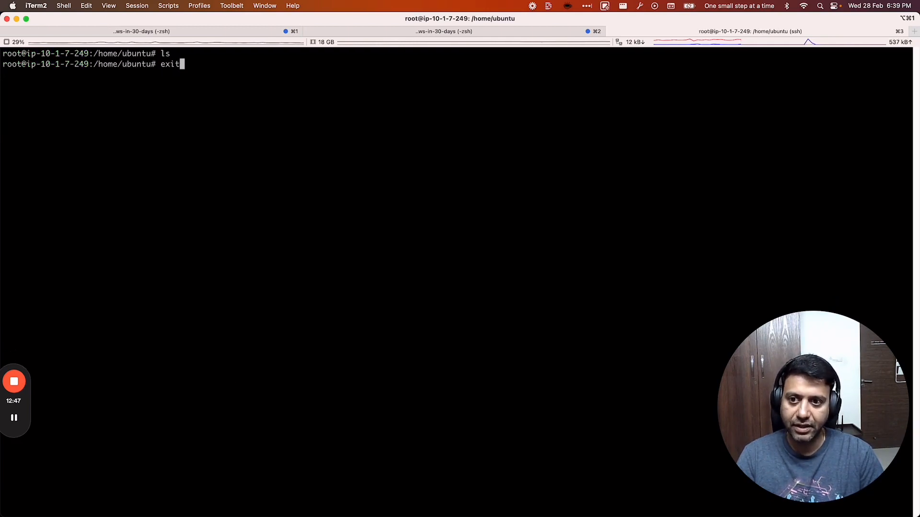
pyautogui.press('Return')
pyautogui.write('exit')
pyautogui.press('Return')
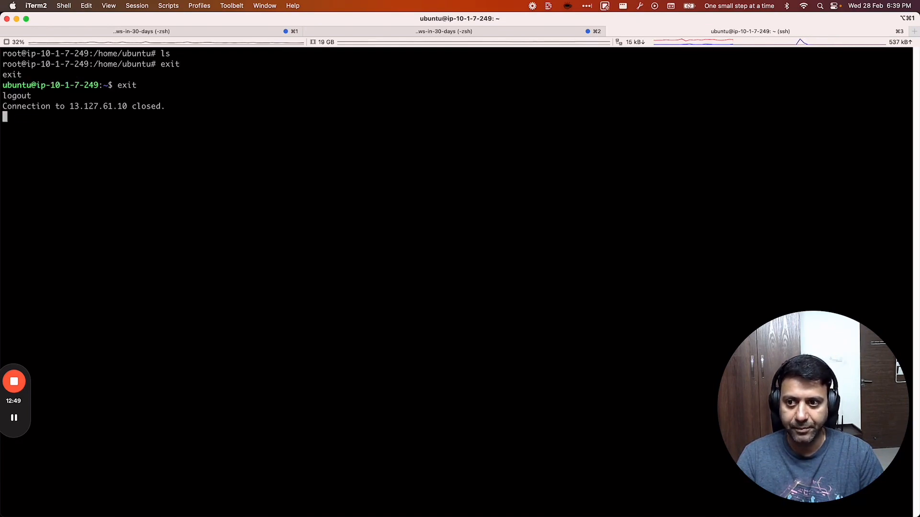
pyautogui.hotkey('ctrl', 'l')
pyautogui.write('ls')
pyautogui.press('Return')
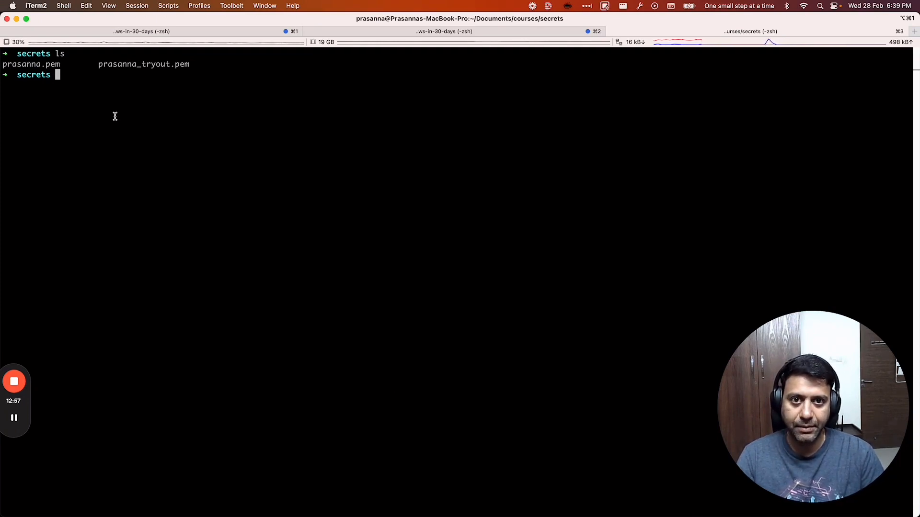
# Start an scp command that authenticates with the non-tryout .pem key and sends that same key file from the current directory.
pyautogui.write('scp ')
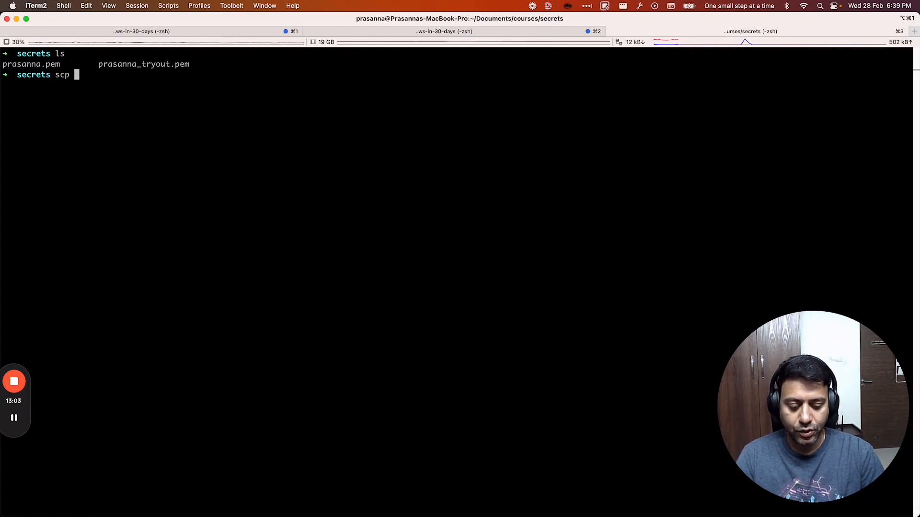
pyautogui.write('-i prasann')
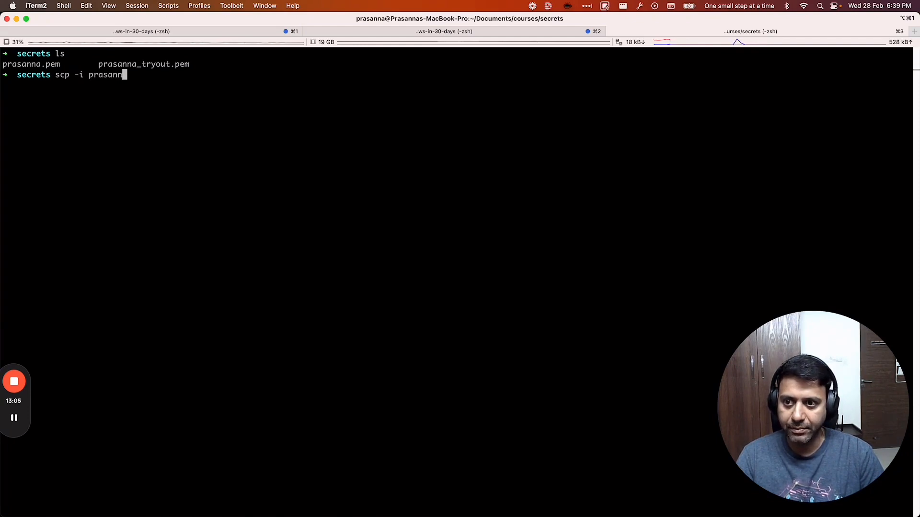
pyautogui.write('a.pem ')
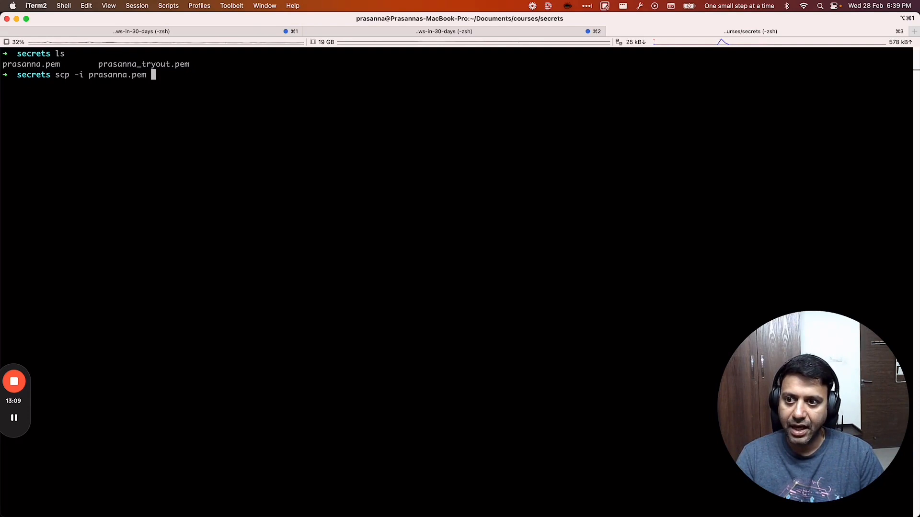
pyautogui.write('./p')
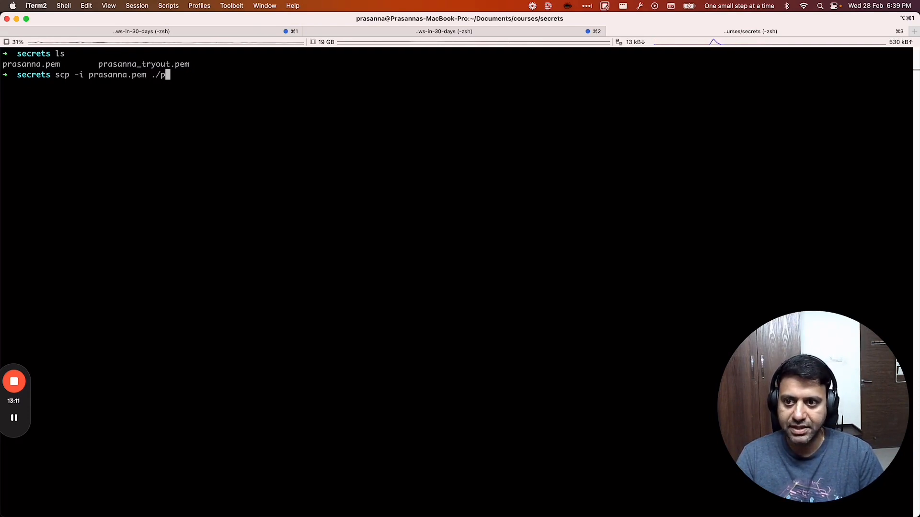
pyautogui.write('rasanna.pem ')
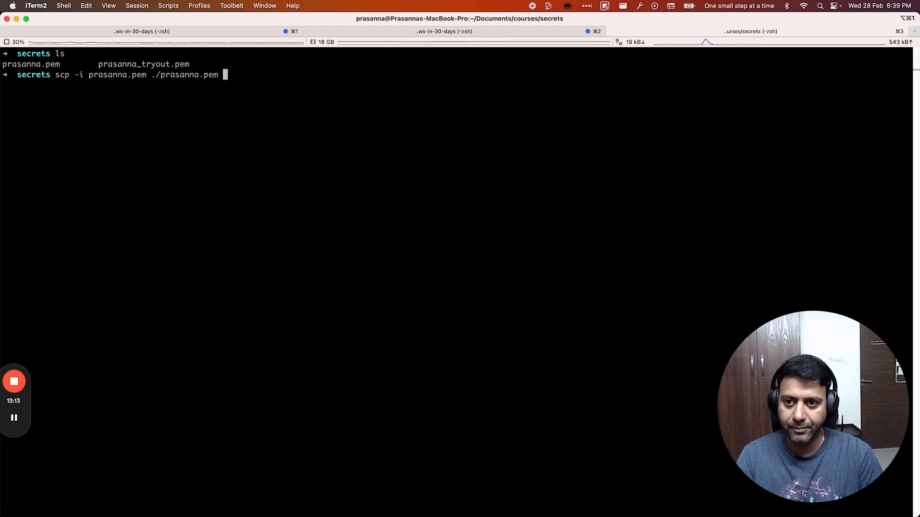
pyautogui.write('u')
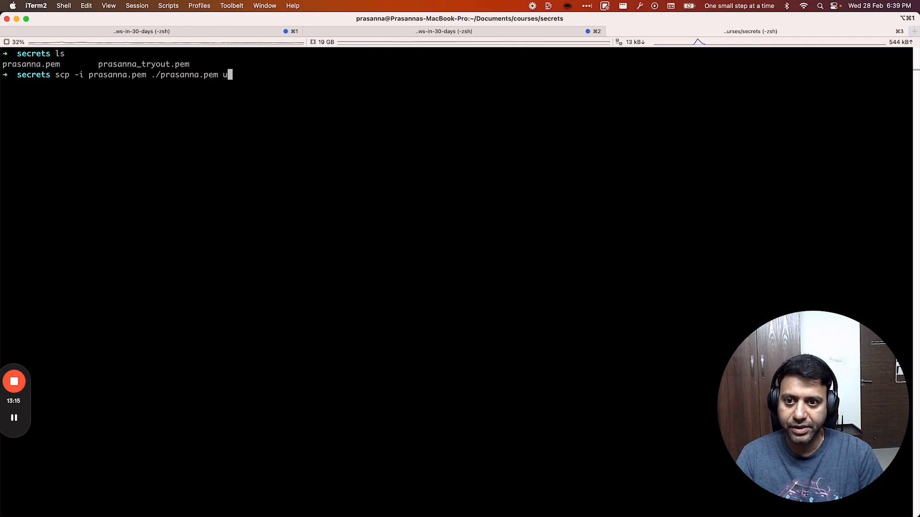
pyautogui.press('BackSpace')
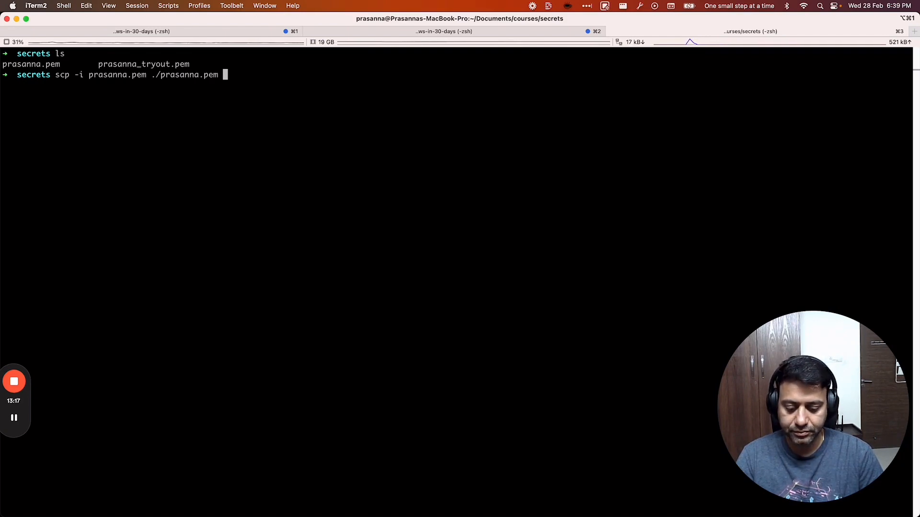
pyautogui.write('ubuntu@')
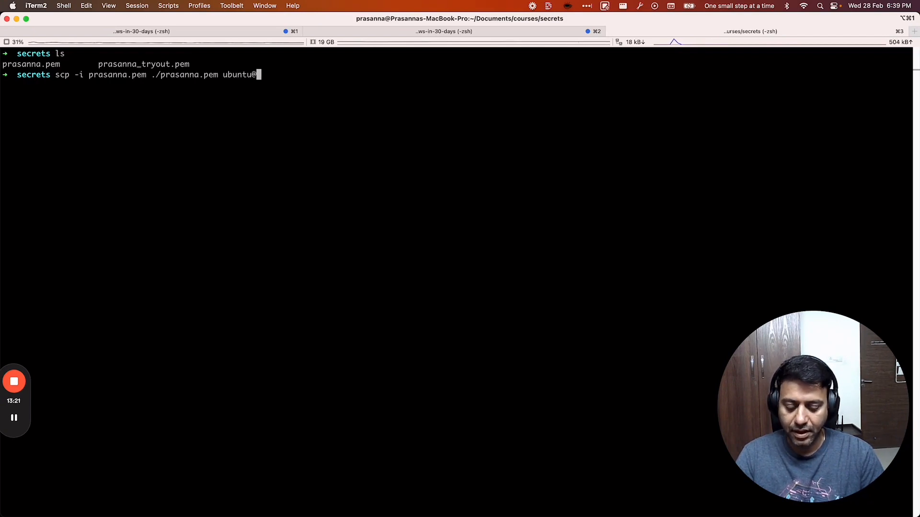
pyautogui.press('super+shift+v')
pyautogui.press('Return')
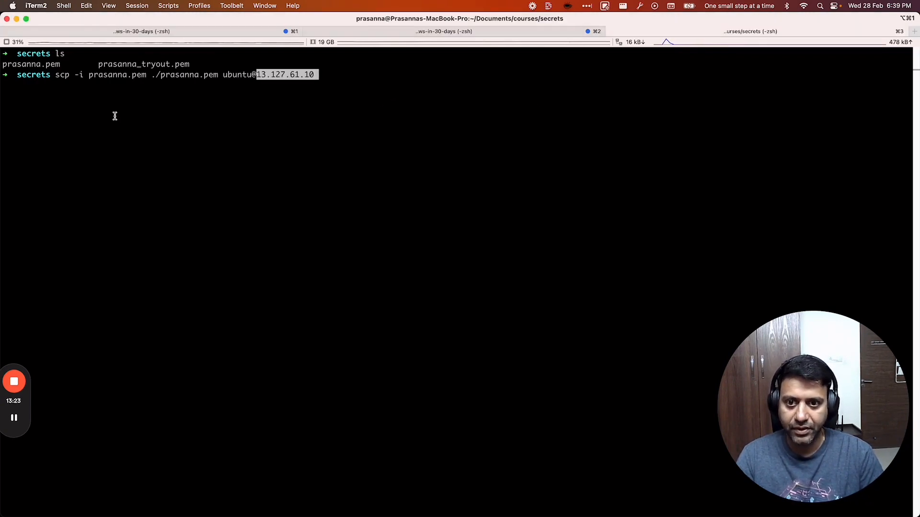
pyautogui.write(':/tmp')
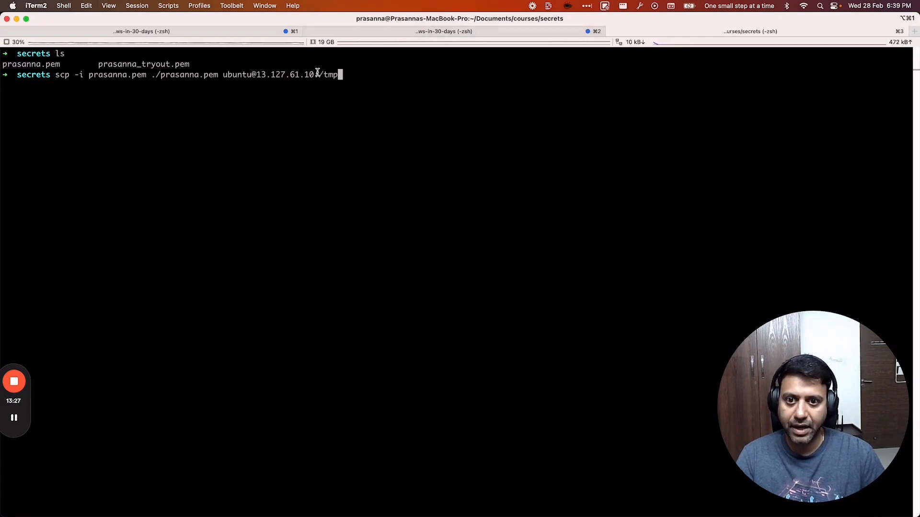
pyautogui.moveTo(317, 72); pyautogui.dragTo(330, 72)
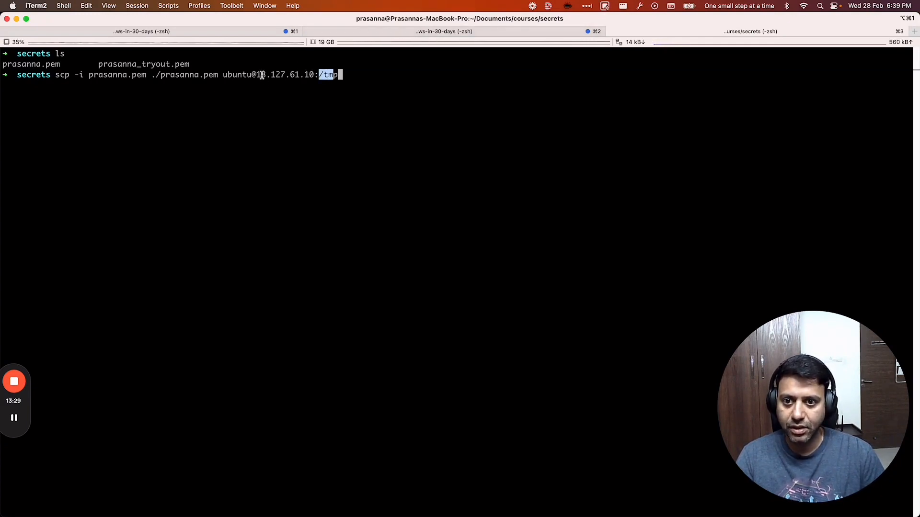
pyautogui.moveTo(257, 75); pyautogui.dragTo(311, 76)
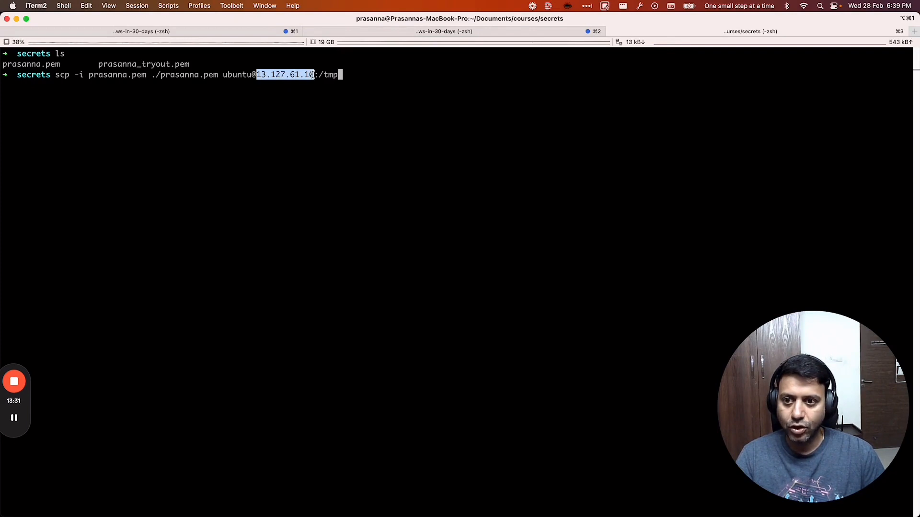
pyautogui.moveTo(156, 75); pyautogui.dragTo(222, 75)
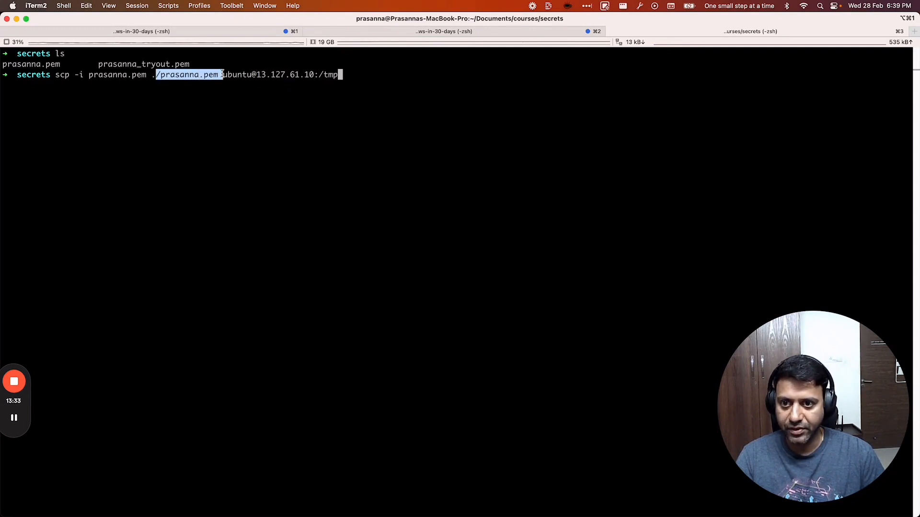
pyautogui.click(251, 78)
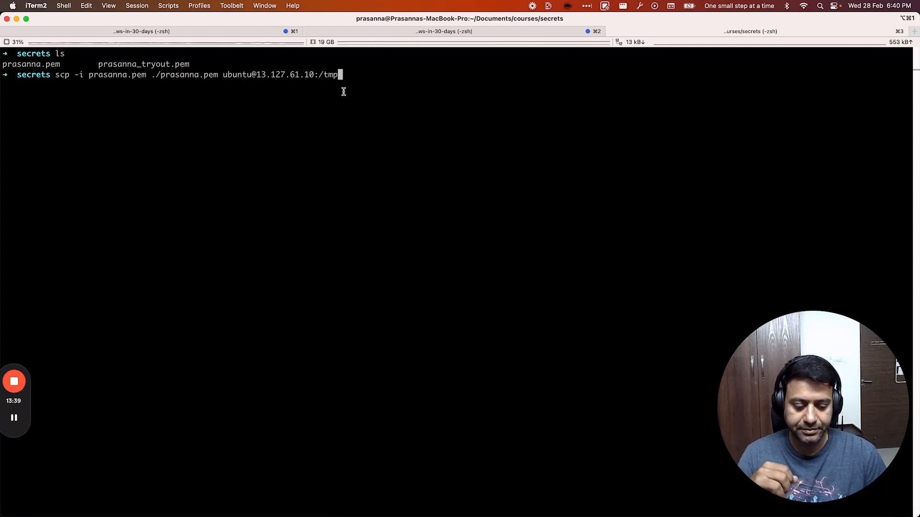
pyautogui.press('Return')
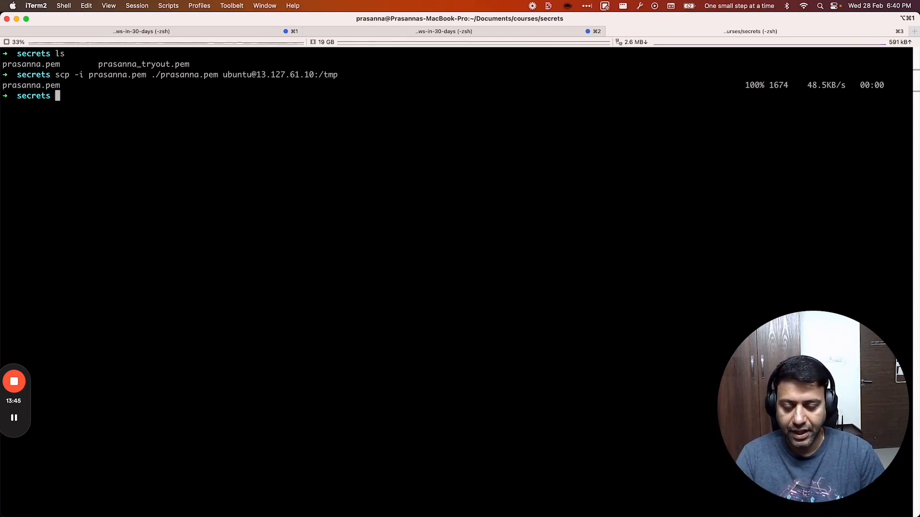
pyautogui.hotkey('ctrl', 'r')
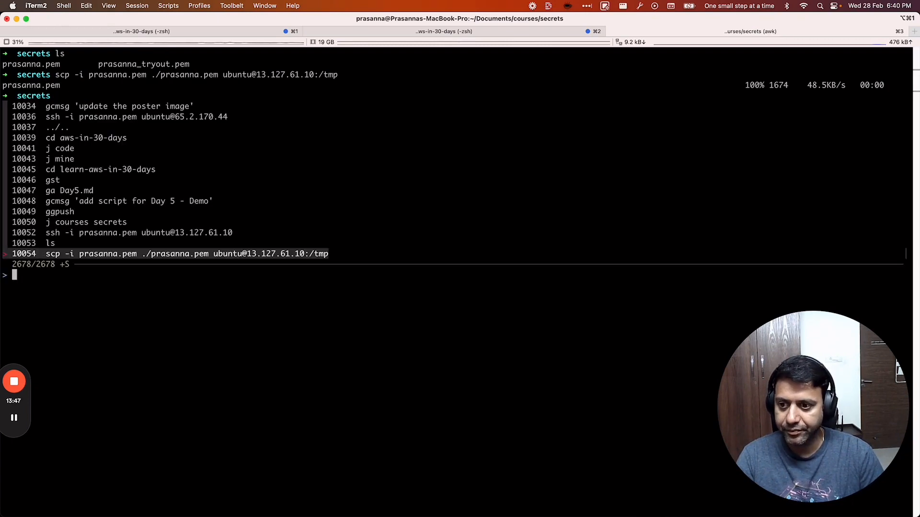
pyautogui.press('Up')
pyautogui.press('Up')
pyautogui.press('Return')
pyautogui.press('Return')
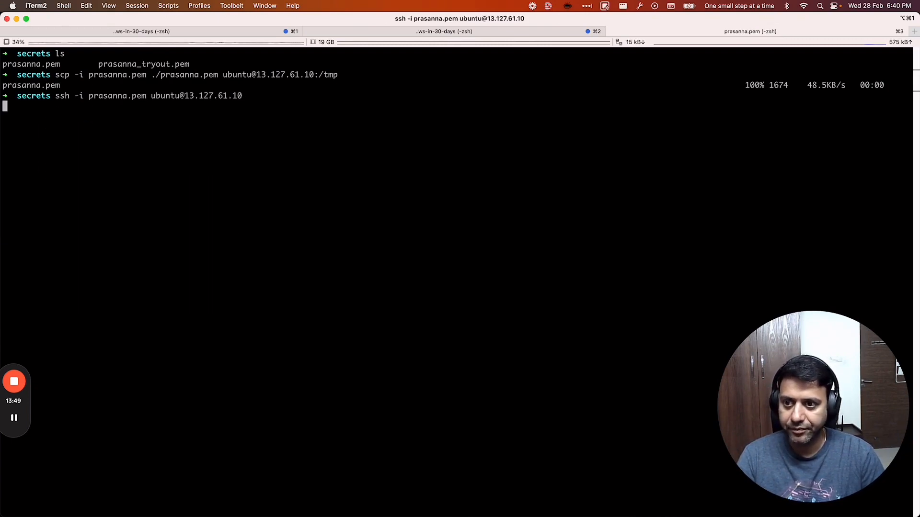
pyautogui.hotkey('ctrl', 'l')
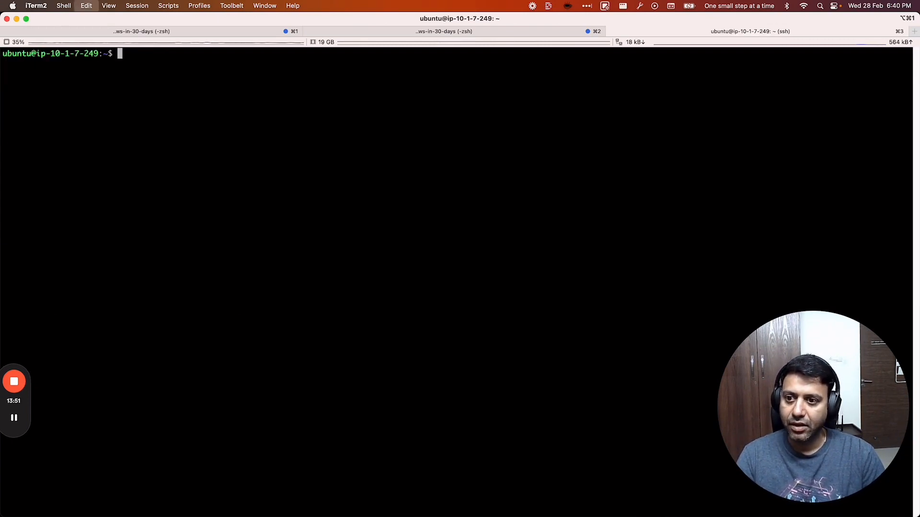
# Become root on the bastion host with sudo su and list /tmp to check for the copied .pem key.
pyautogui.write('sudo su')
pyautogui.press('Return')
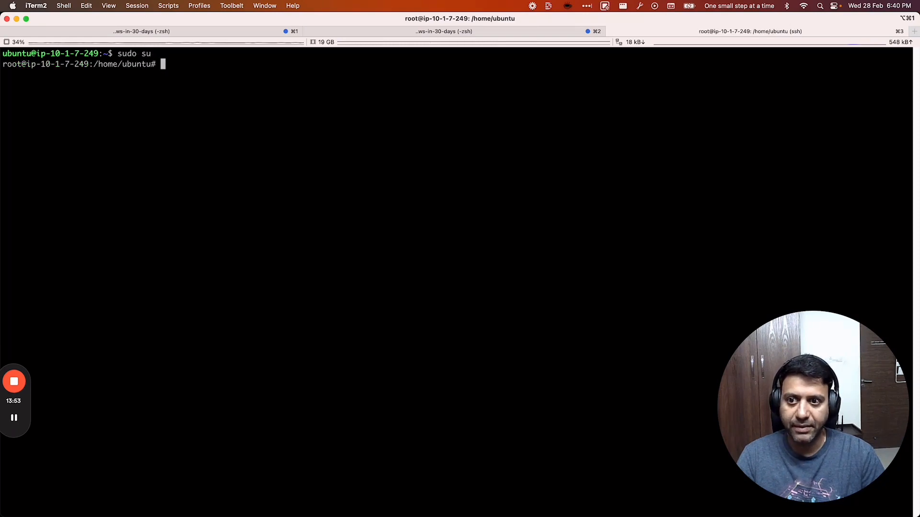
pyautogui.hotkey('ctrl', 'l')
pyautogui.write('ls /tmp')
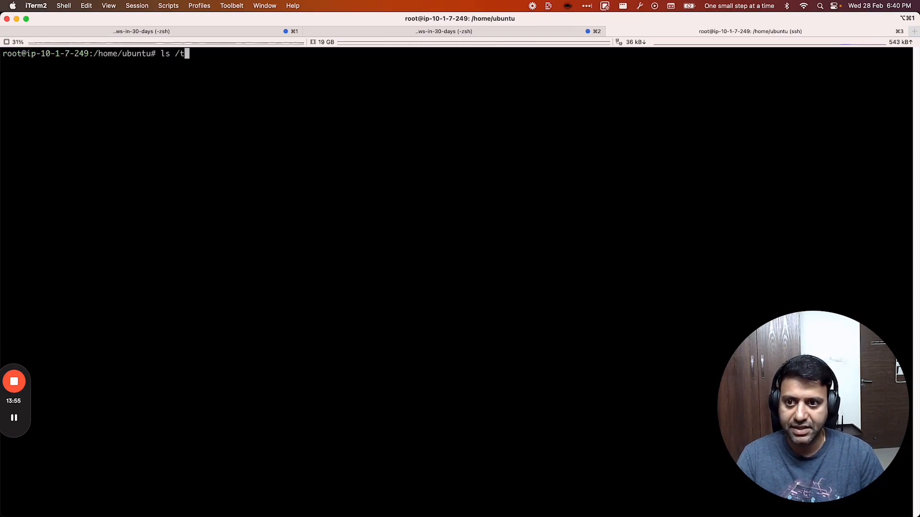
pyautogui.press('Return')
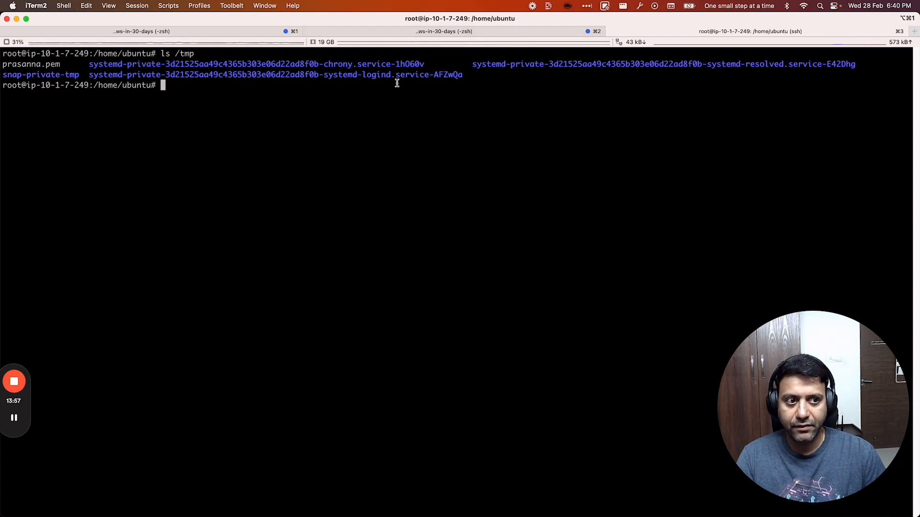
pyautogui.doubleClick(21, 64)
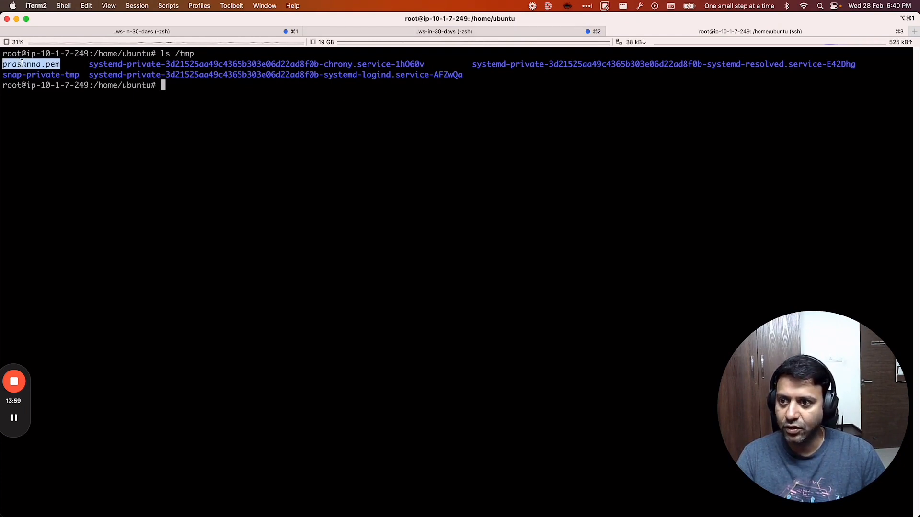
pyautogui.click(257, 131)
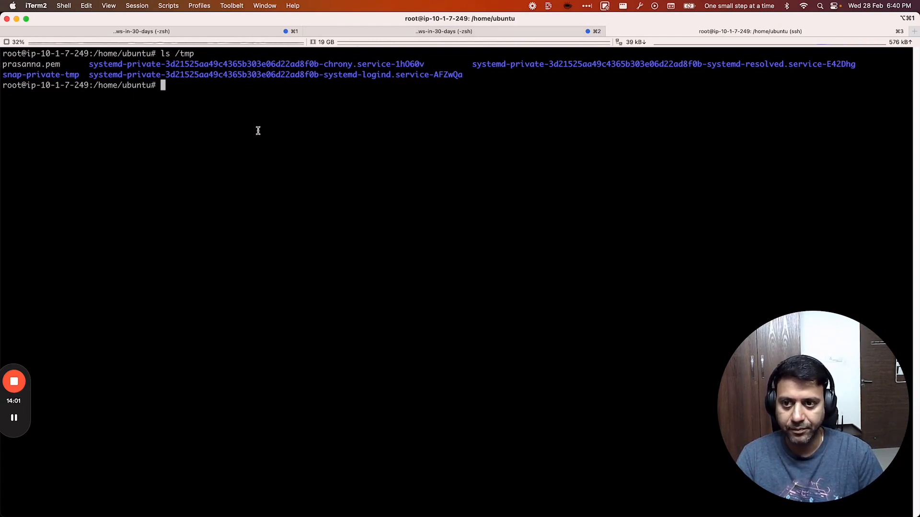
# On a cleared screen, start an ssh command that uses the .pem key in /tmp and the user ubuntu.
pyautogui.hotkey('ctrl', 'l')
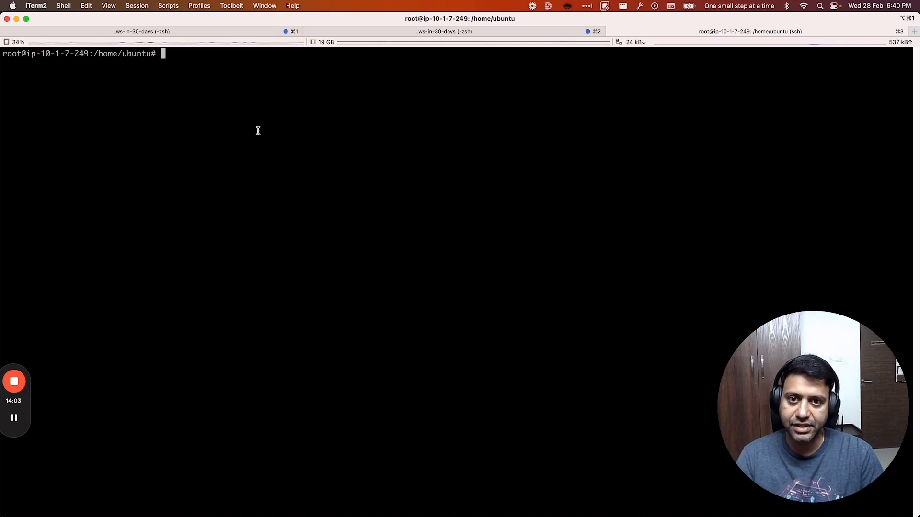
pyautogui.write('ssh ')
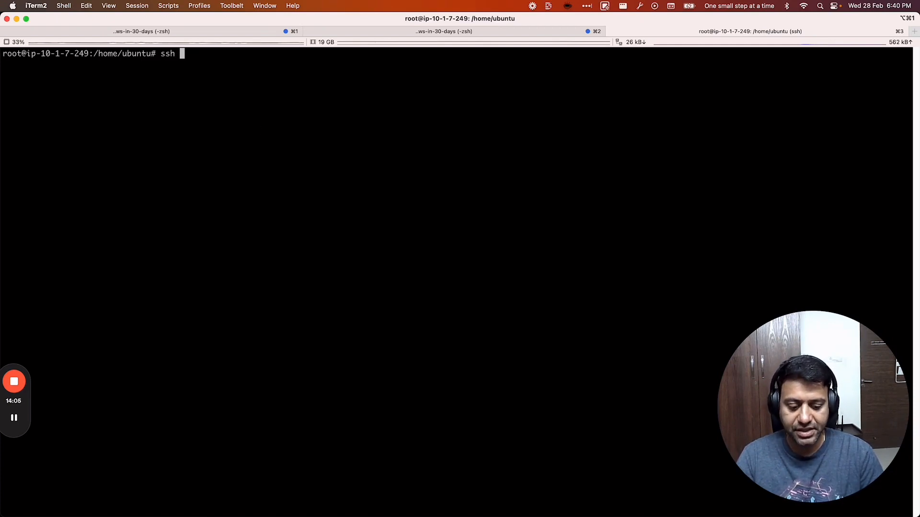
pyautogui.write('-i /')
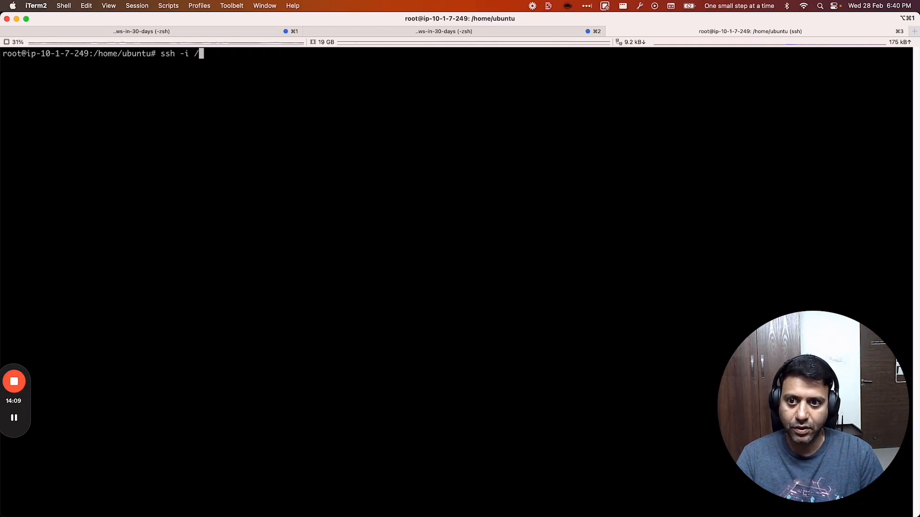
pyautogui.write('tmp/prasanna.pem')
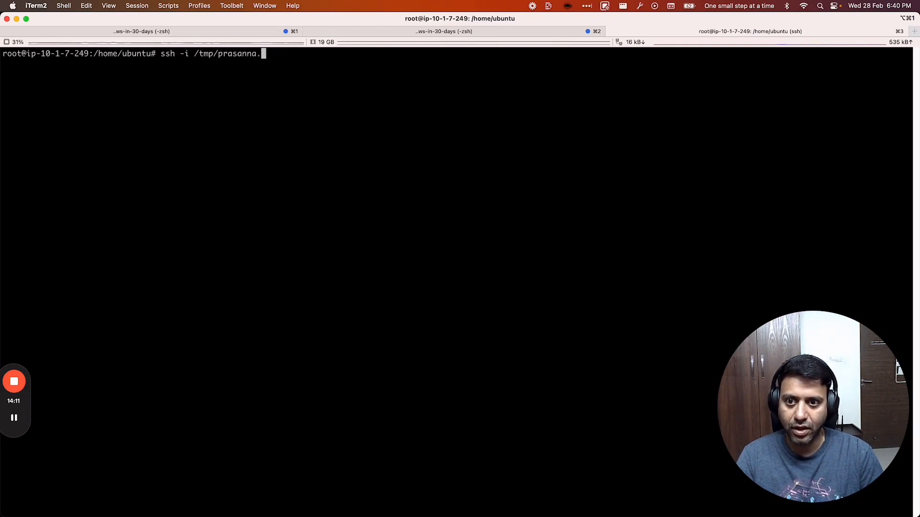
pyautogui.write('untu@')
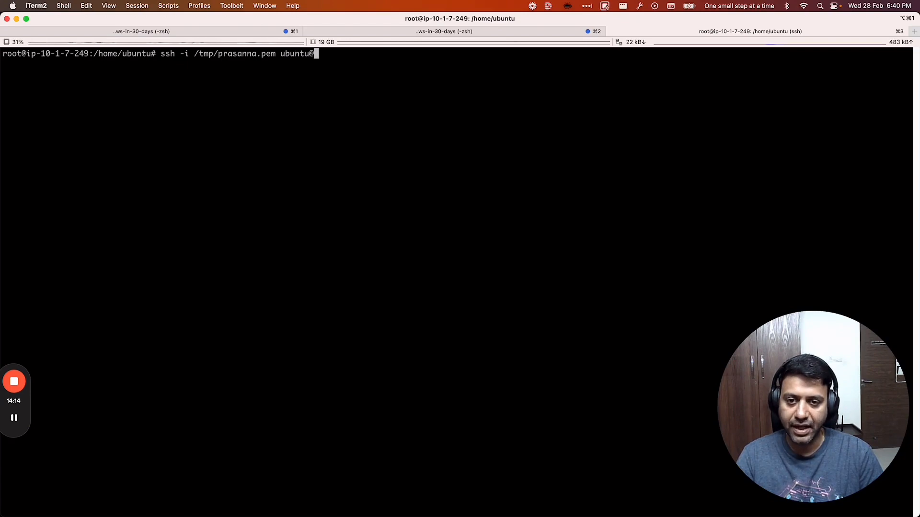
# Copy the LearnAWSIn30DaysBlog instance's private IPv4 address from Brave and add it as the ssh host in iTerm2.
pyautogui.press('super+Tab')
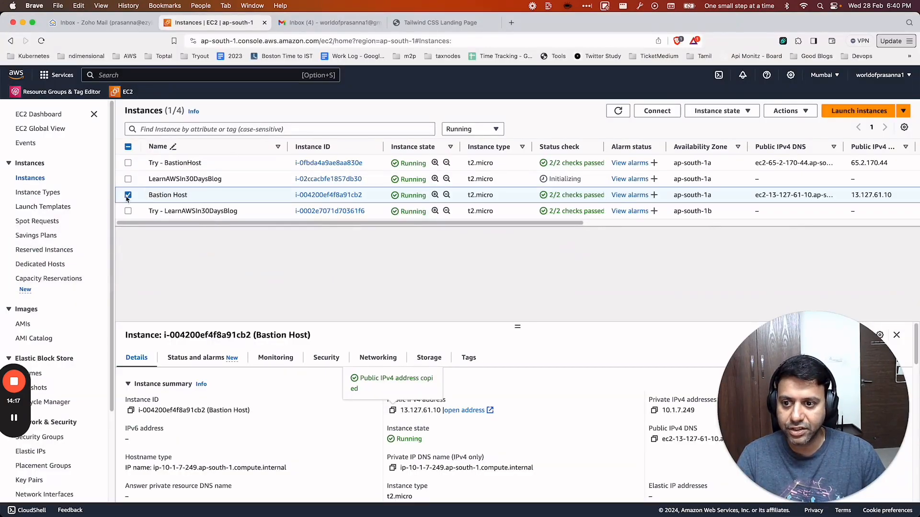
pyautogui.click(128, 195)
pyautogui.click(128, 179)
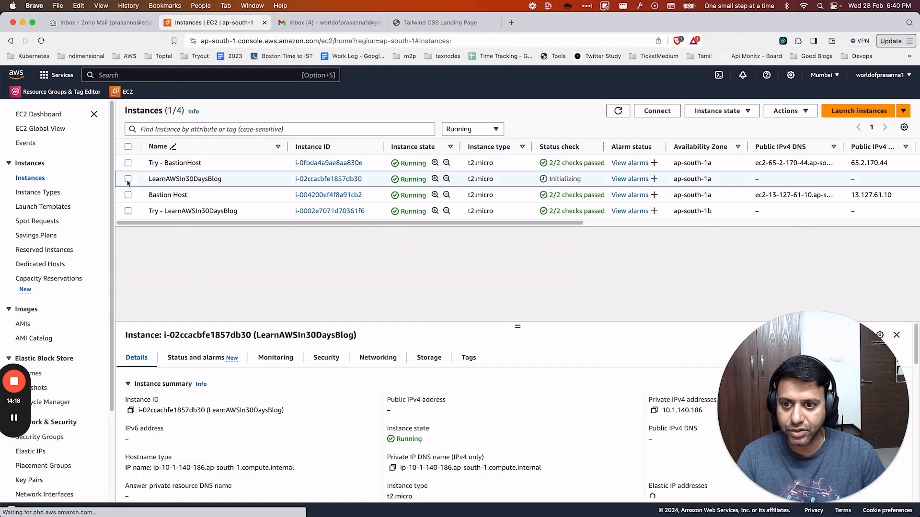
pyautogui.click(654, 410)
pyautogui.press('super+Tab')
pyautogui.press('super+v')
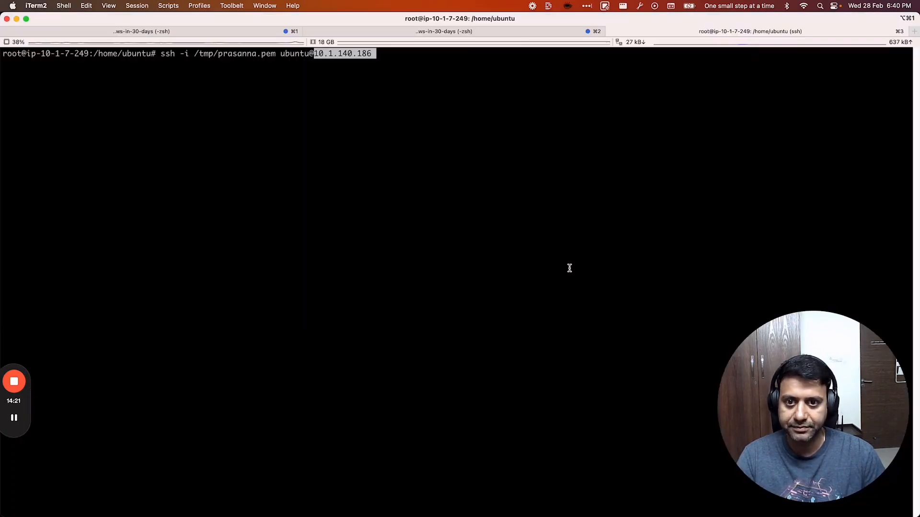
pyautogui.press('Return')
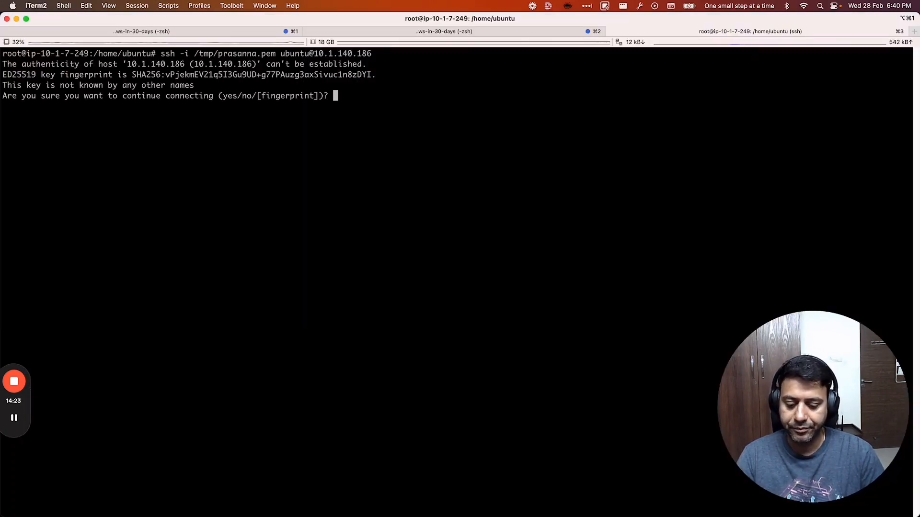
pyautogui.write('yes')
pyautogui.press('Return')
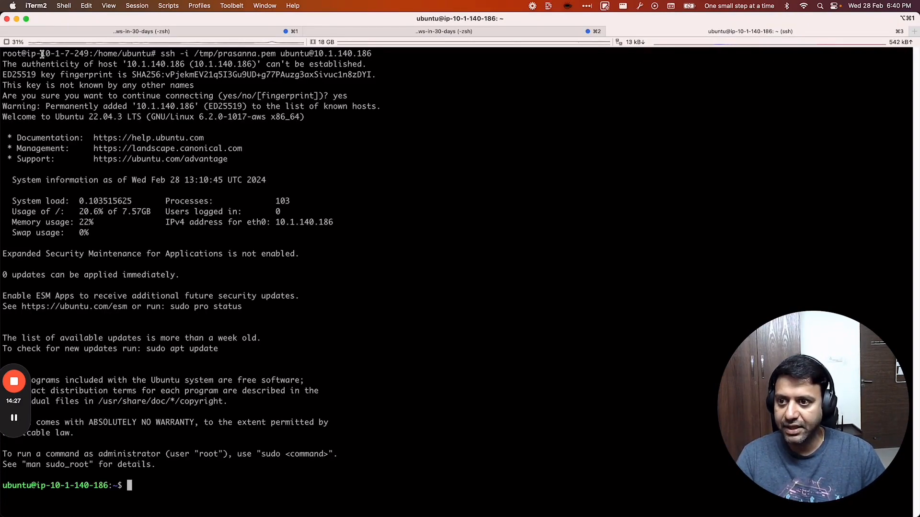
pyautogui.moveTo(41, 53); pyautogui.dragTo(89, 52)
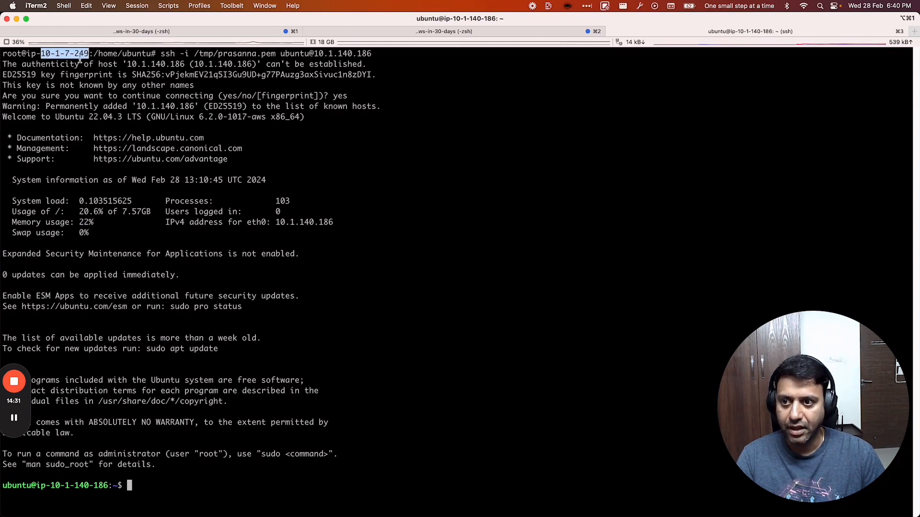
pyautogui.click(79, 58)
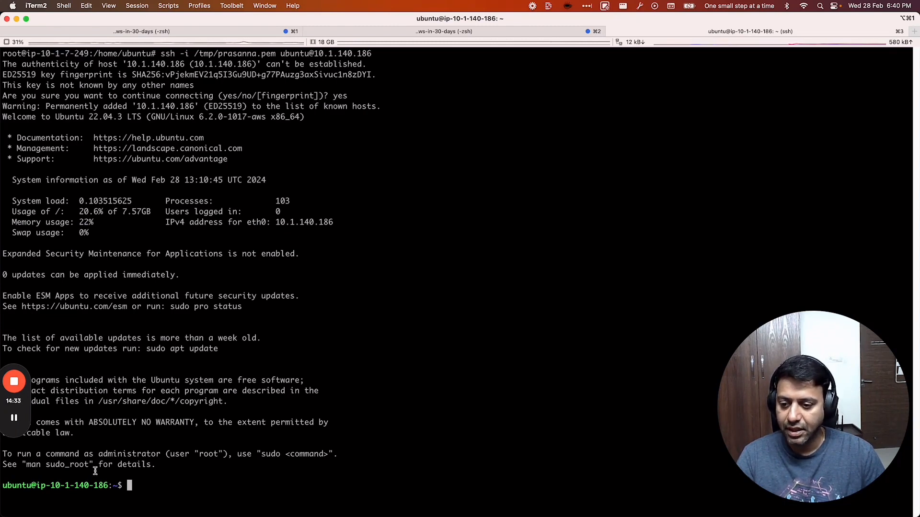
# List the home directory on the private web server, become root with sudo su, and clear the terminal.
pyautogui.moveTo(50, 486); pyautogui.dragTo(108, 487)
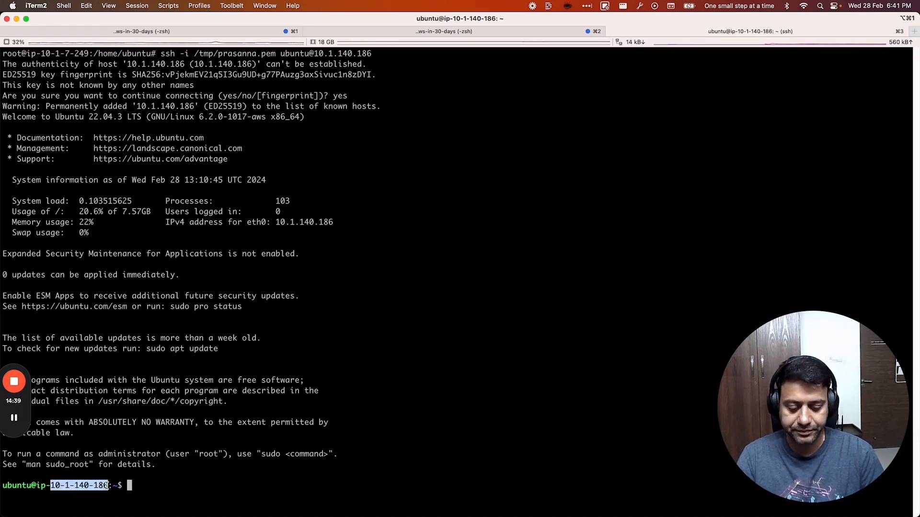
pyautogui.hotkey('ctrl', 'l')
pyautogui.write('ls')
pyautogui.press('Return')
pyautogui.write('sudo su')
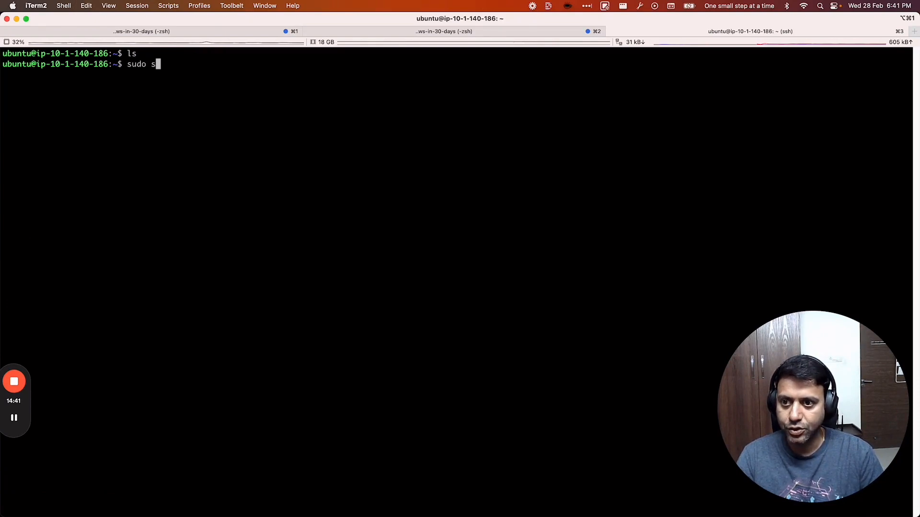
pyautogui.press('Return')
pyautogui.hotkey('ctrl', 'l')
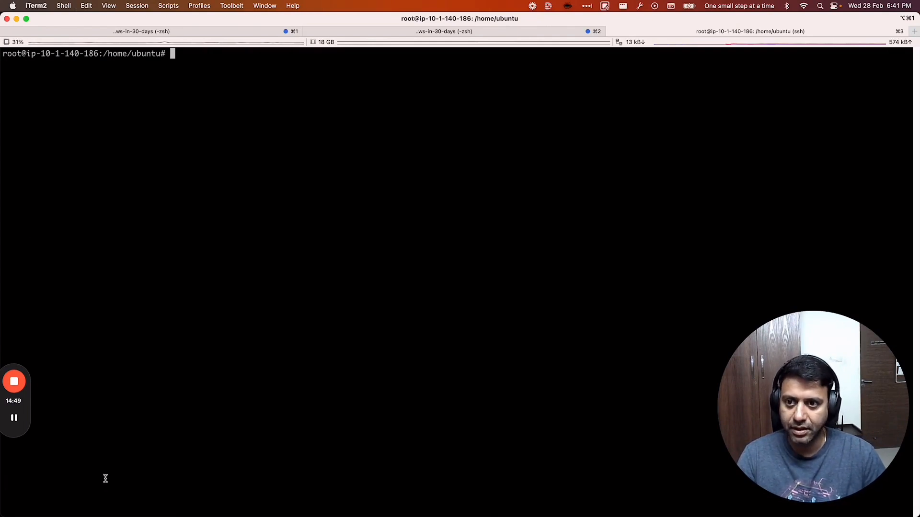
# Switch to Chrome and open Day5.md in the learn-aws-in-30-days GitHub repository to view the setup script.
pyautogui.press('super+Tab')
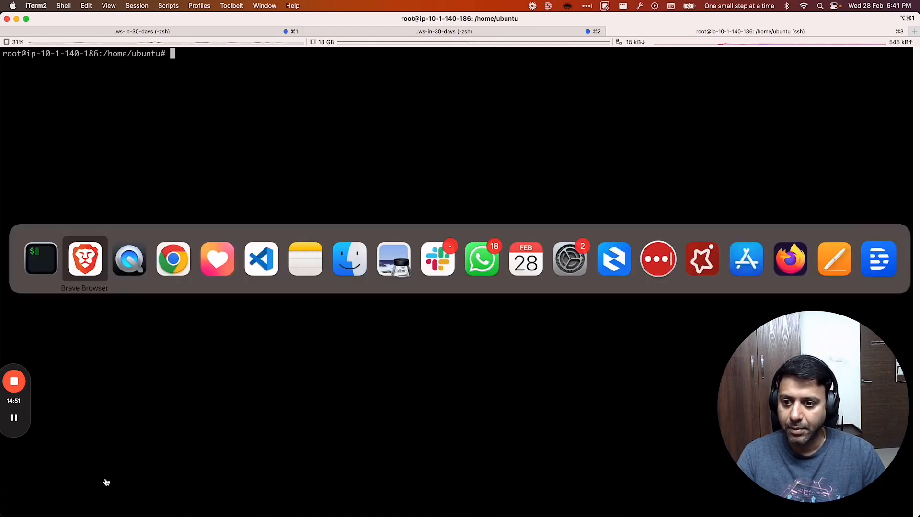
pyautogui.press('super+Tab')
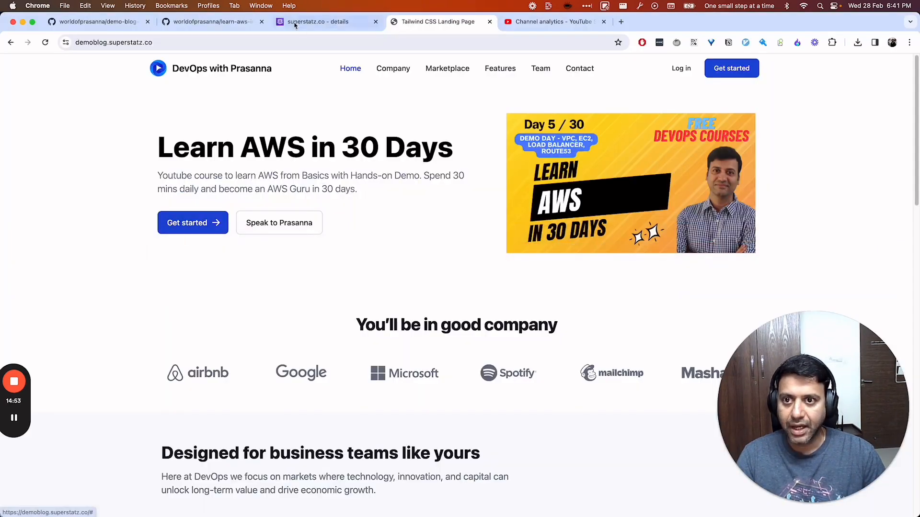
pyautogui.click(214, 24)
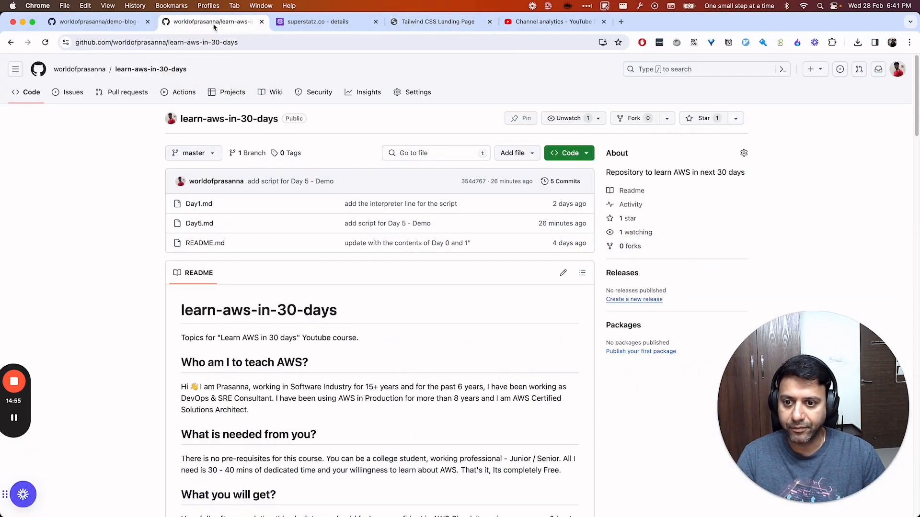
pyautogui.click(201, 225)
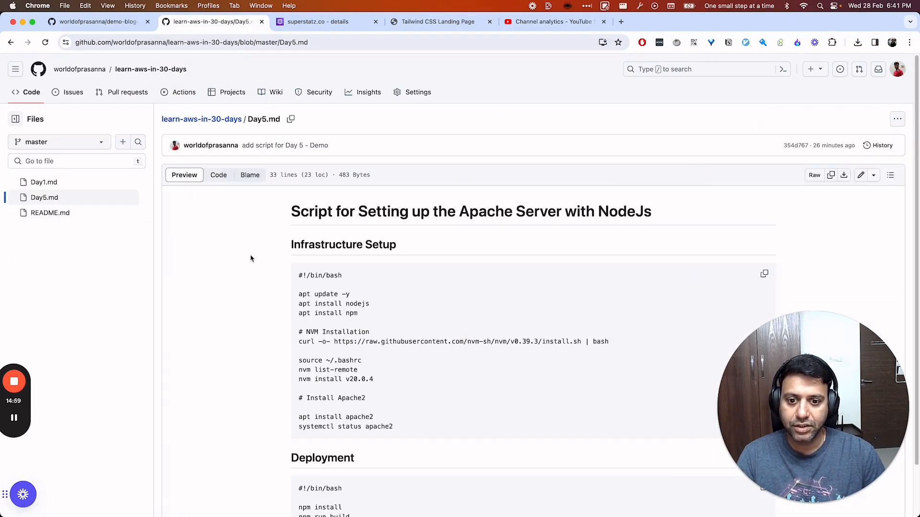
pyautogui.scroll(-2, 251, 259)
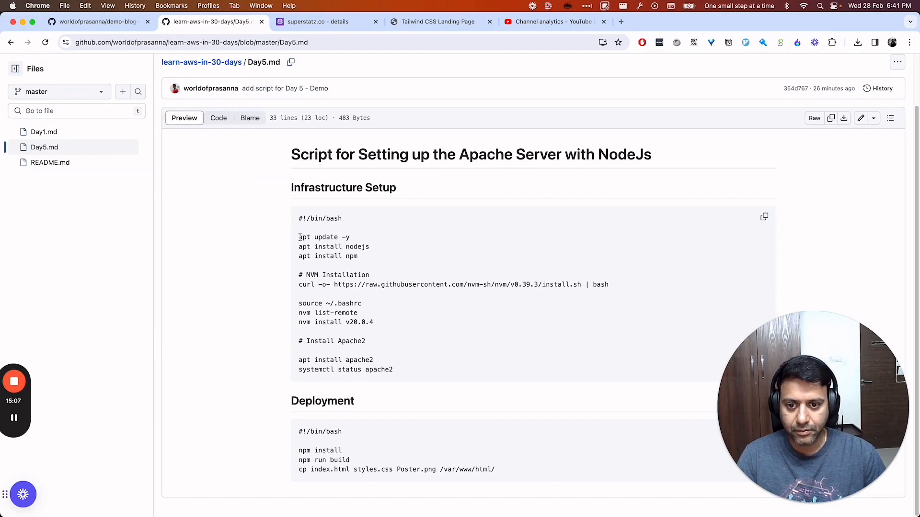
# Copy apt update -y from the Infrastructure Setup script and run it on the web server in iTerm2.
pyautogui.moveTo(299, 237); pyautogui.dragTo(353, 239)
pyautogui.press('super+Tab')
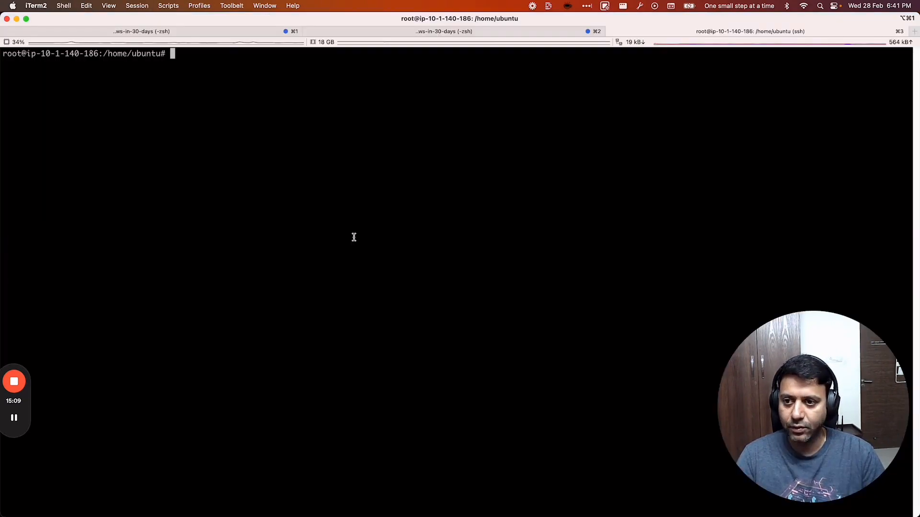
pyautogui.press('super+v')
pyautogui.press('Return')
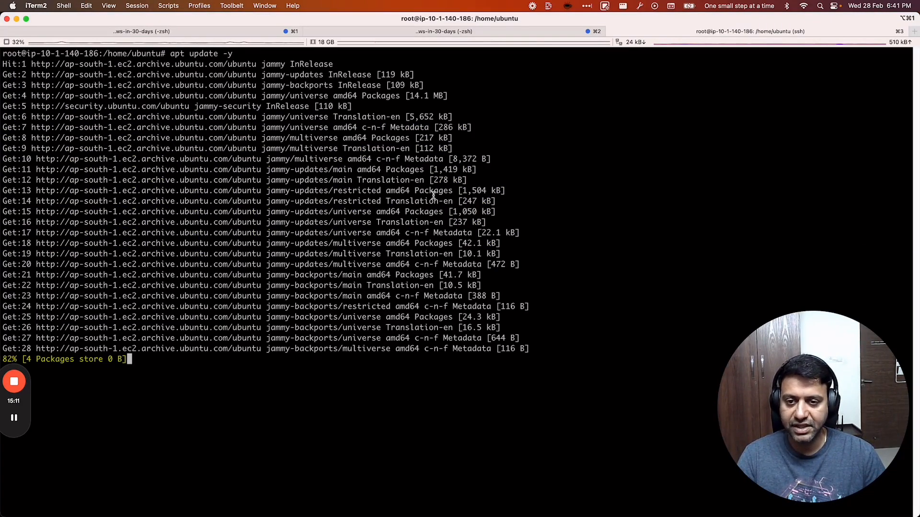
# Copy apt install nodejs from the script in Chrome, run it in iTerm2 on a cleared screen, and accept the installation.
pyautogui.press('super+Tab')
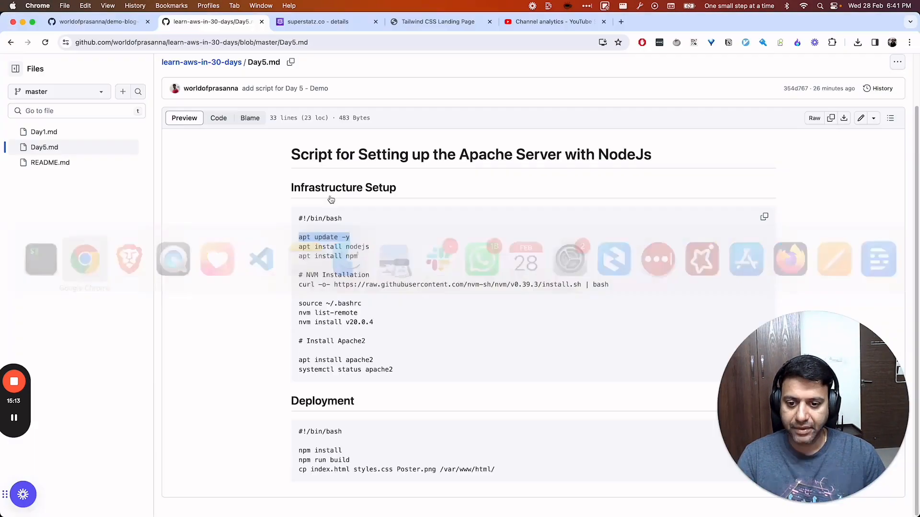
pyautogui.moveTo(299, 247); pyautogui.dragTo(369, 248)
pyautogui.press('super+c')
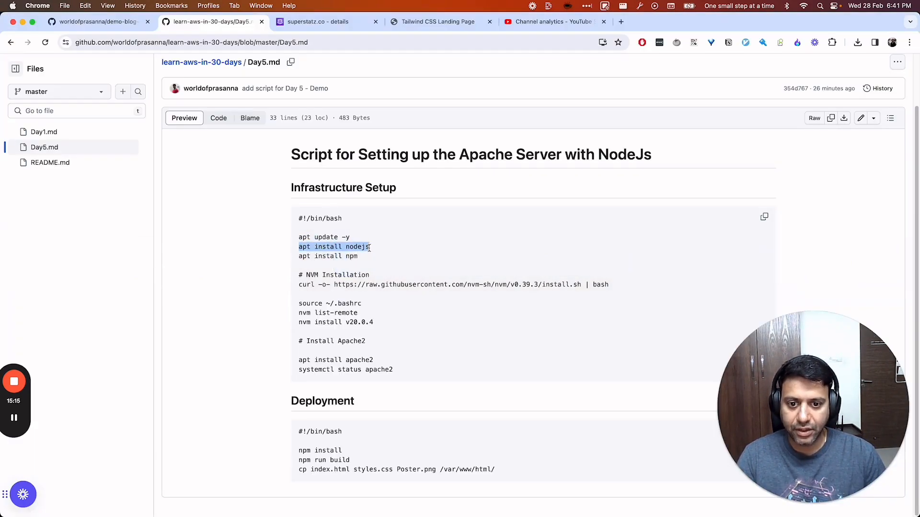
pyautogui.press('super+Tab')
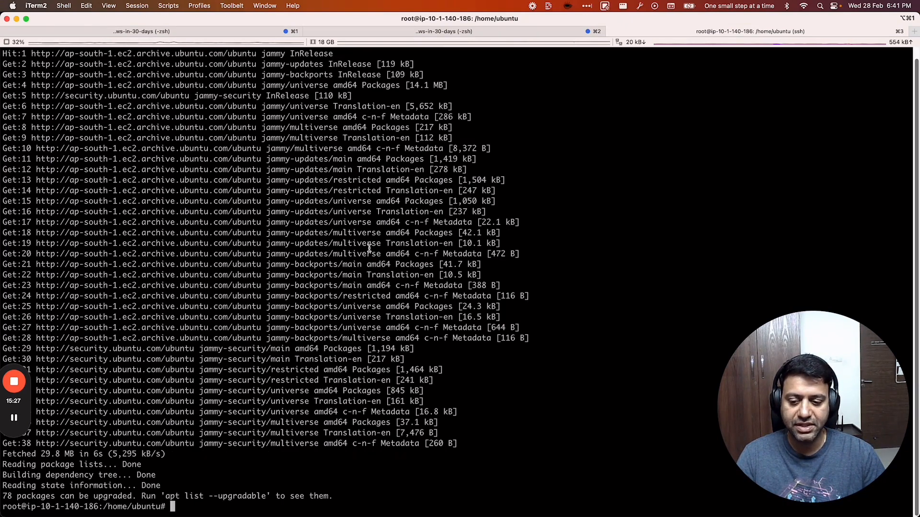
pyautogui.hotkey('ctrl', 'l')
pyautogui.press('super+v')
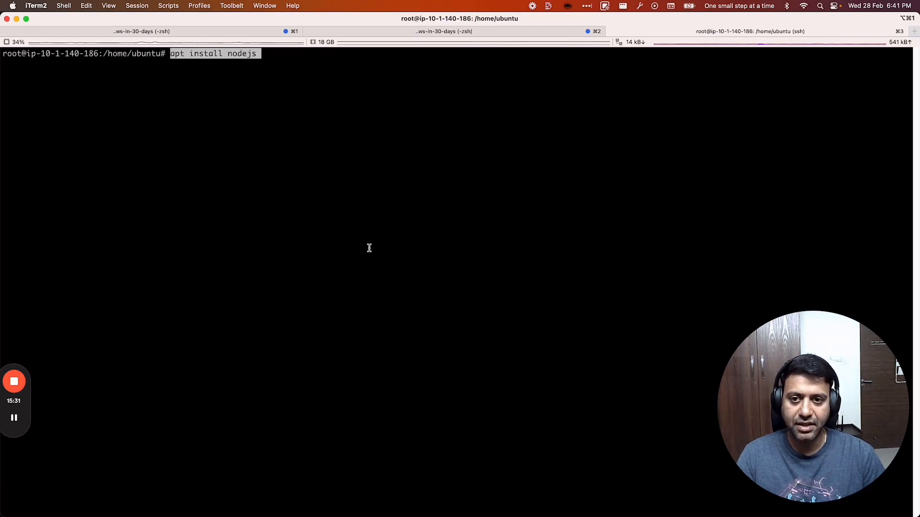
pyautogui.press('Return')
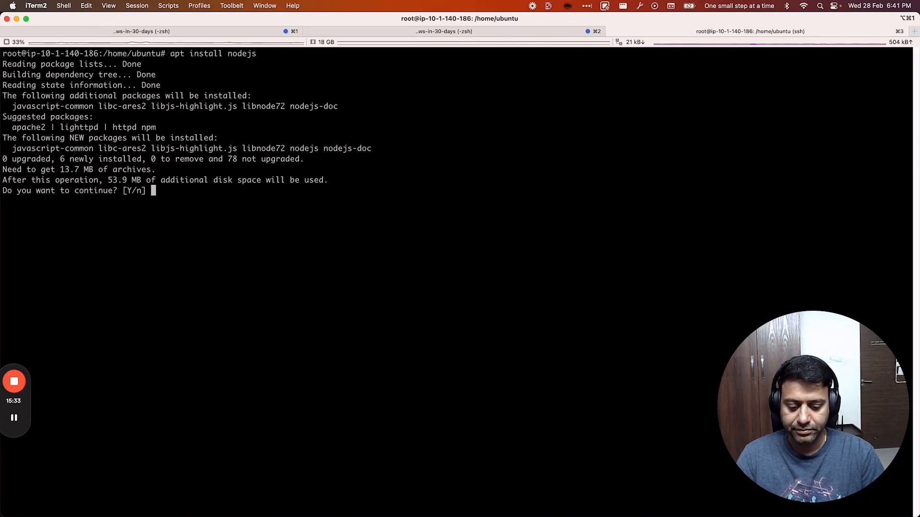
pyautogui.press('Return')
# Copy apt install npm from the script in Chrome, run it in iTerm2 on a cleared screen, and accept with Y.
pyautogui.press('super+Tab')
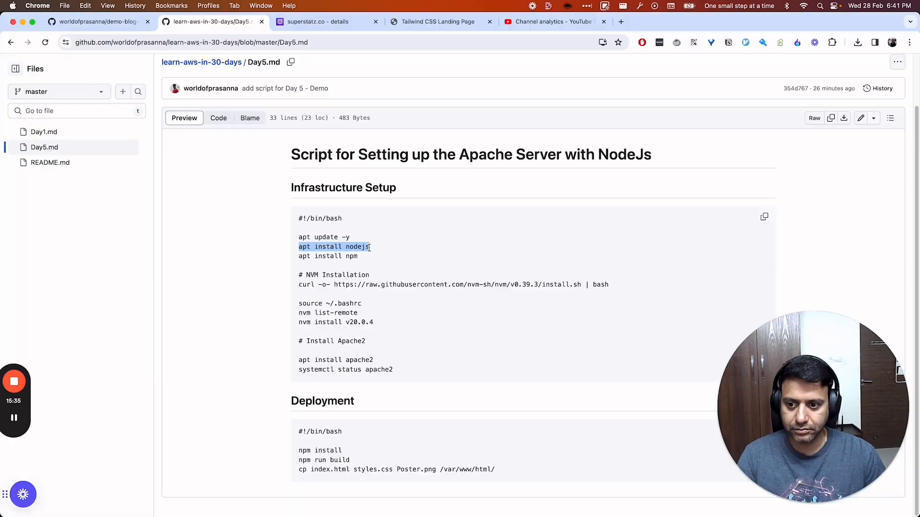
pyautogui.moveTo(298, 259); pyautogui.dragTo(363, 257)
pyautogui.press('super+c')
pyautogui.press('super+Tab')
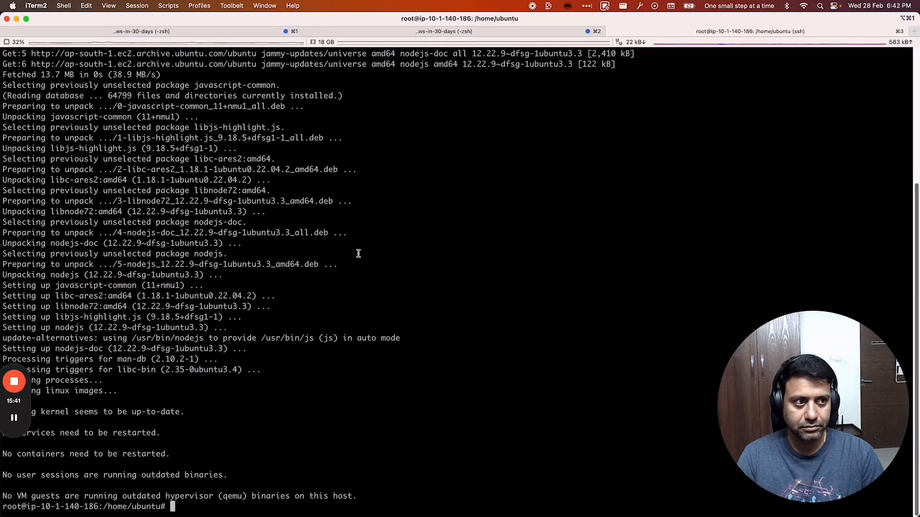
pyautogui.hotkey('ctrl', 'l')
pyautogui.press('super+v')
pyautogui.press('Return')
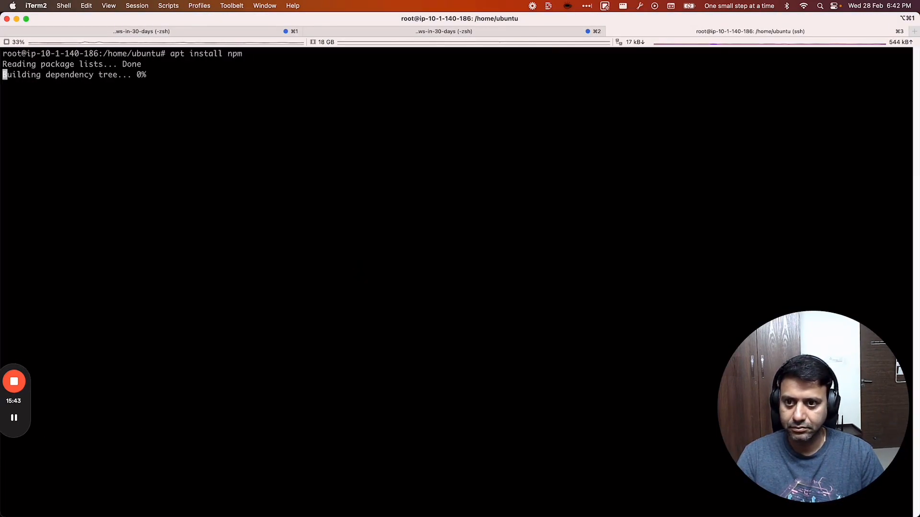
pyautogui.press('super+Tab')
pyautogui.press('super+Tab')
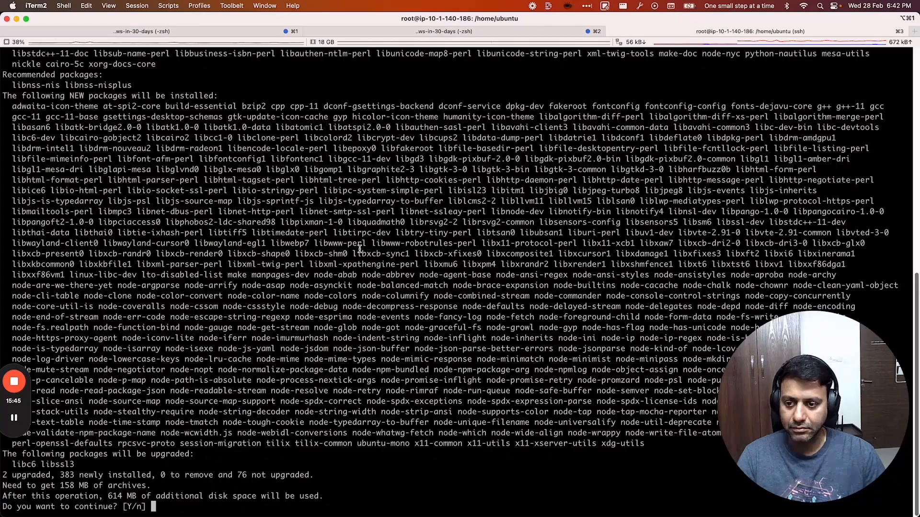
pyautogui.write('Y')
pyautogui.press('Return')
# Switch to the QuickTime Player whiteboard and handwrite a double-underlined "CI/CD" above the Basic Application box of the deployment flow.
pyautogui.press('super+Tab')
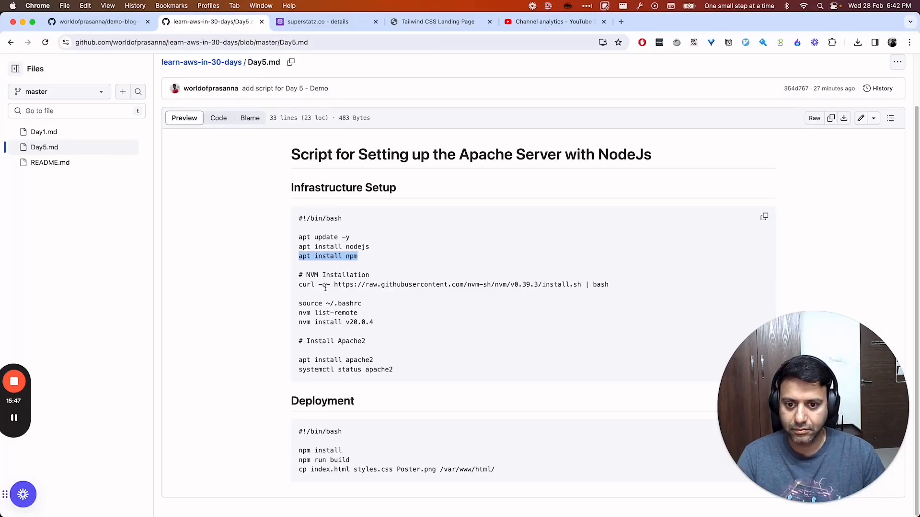
pyautogui.press('super+Tab')
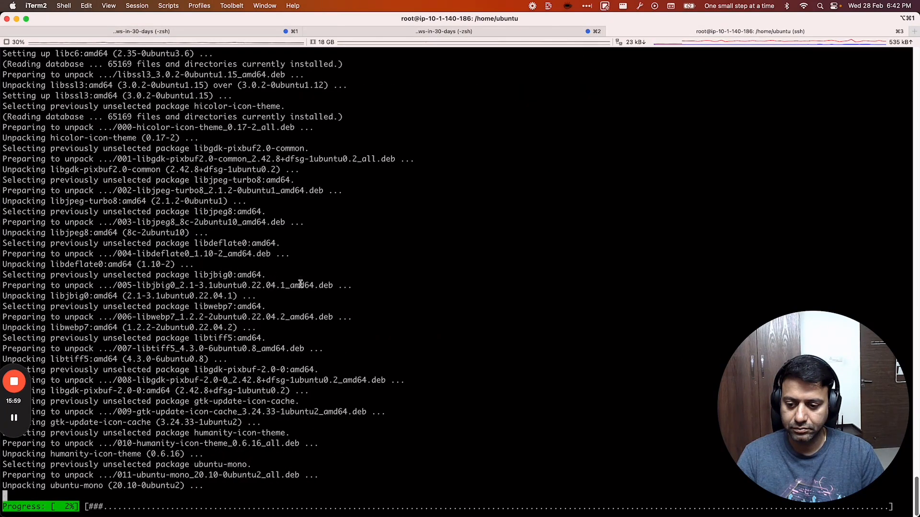
pyautogui.press('super+Tab')
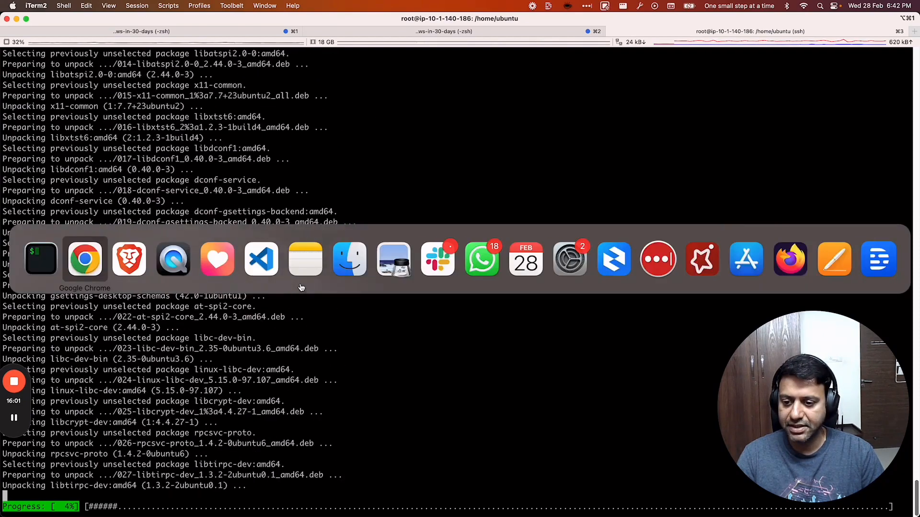
pyautogui.press('super+Tab')
pyautogui.press('super+Tab')
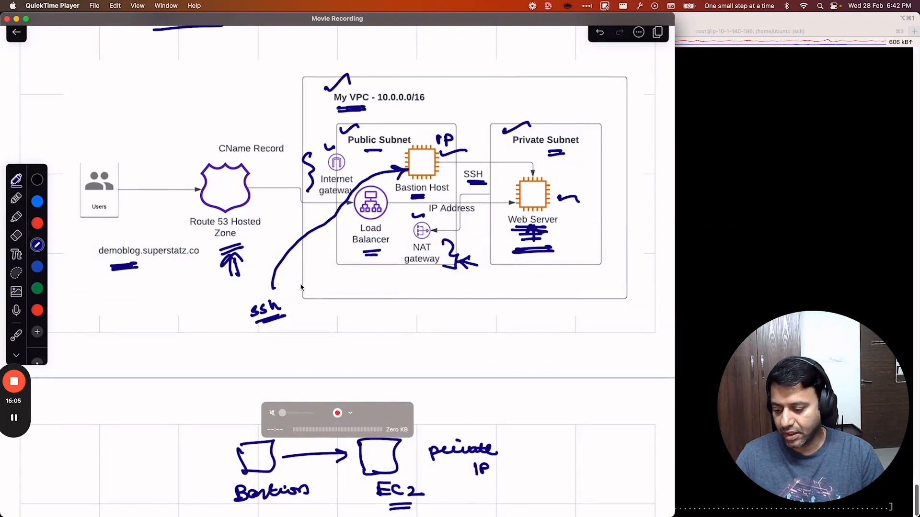
pyautogui.scroll(-10, 301, 288)
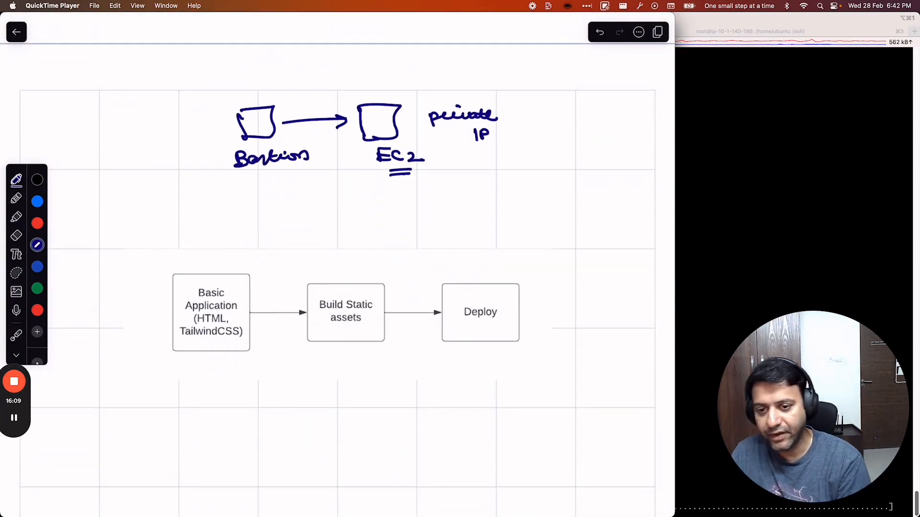
pyautogui.scroll(-2, 338, 268)
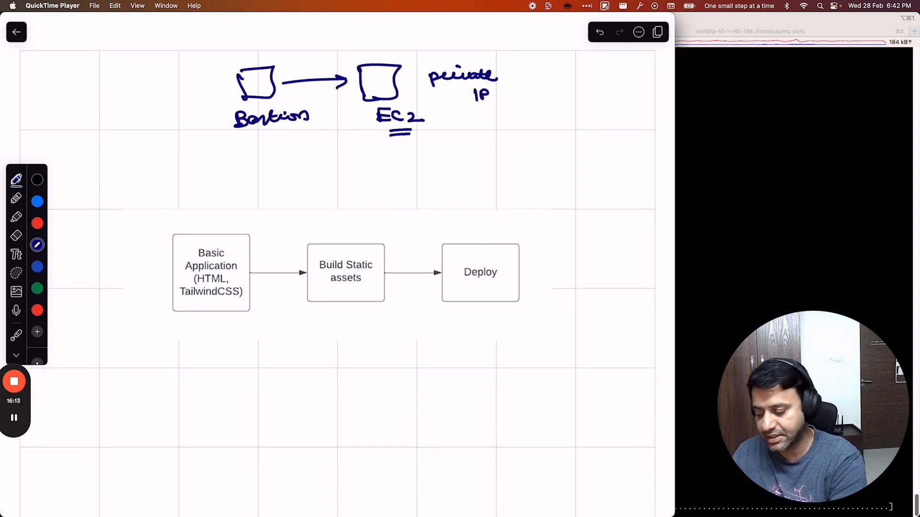
pyautogui.moveTo(183, 188)
pyautogui.mouseDown()
pyautogui.moveTo(183, 197)
pyautogui.moveTo(196, 197)
pyautogui.mouseUp()
pyautogui.moveTo(214, 179)
pyautogui.mouseDown()
pyautogui.moveTo(209, 202)
pyautogui.moveTo(230, 196)
pyautogui.mouseUp()
pyautogui.moveTo(234, 189); pyautogui.dragTo(240, 195)
pyautogui.moveTo(197, 209); pyautogui.dragTo(235, 205)
pyautogui.moveTo(201, 213); pyautogui.dragTo(237, 209)
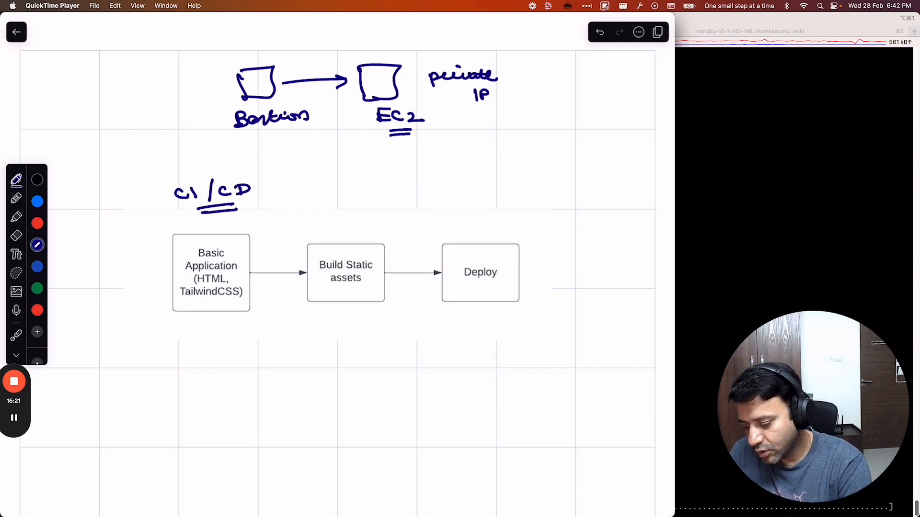
# Mark the Basic Application and Build Static assets boxes from below, and draw a curved arrow towards Deploy labelled "apache2".
pyautogui.moveTo(215, 319)
pyautogui.mouseDown()
pyautogui.moveTo(214, 335)
pyautogui.moveTo(229, 325)
pyautogui.mouseUp()
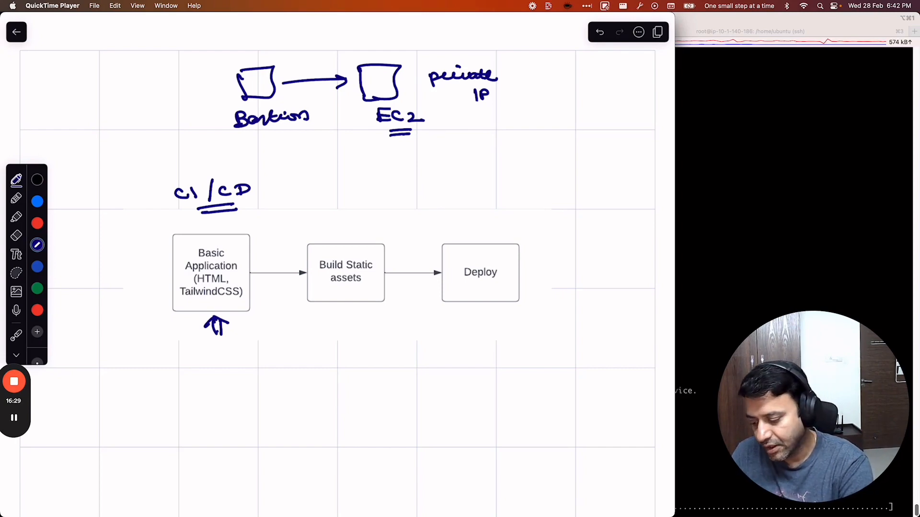
pyautogui.moveTo(330, 318); pyautogui.dragTo(355, 315)
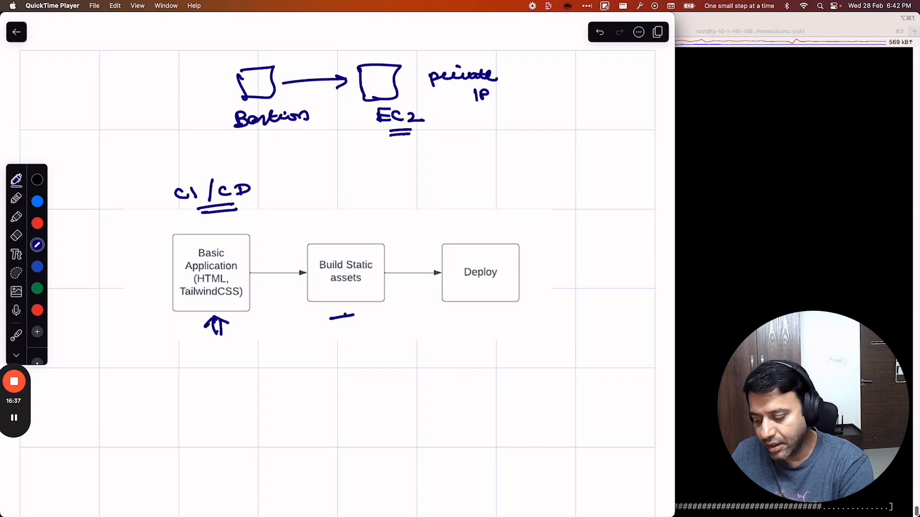
pyautogui.moveTo(355, 329)
pyautogui.mouseDown()
pyautogui.moveTo(395, 342)
pyautogui.moveTo(440, 316)
pyautogui.mouseUp()
pyautogui.moveTo(430, 317); pyautogui.dragTo(450, 319)
pyautogui.moveTo(457, 327)
pyautogui.mouseDown()
pyautogui.moveTo(451, 332)
pyautogui.moveTo(536, 348)
pyautogui.mouseUp()
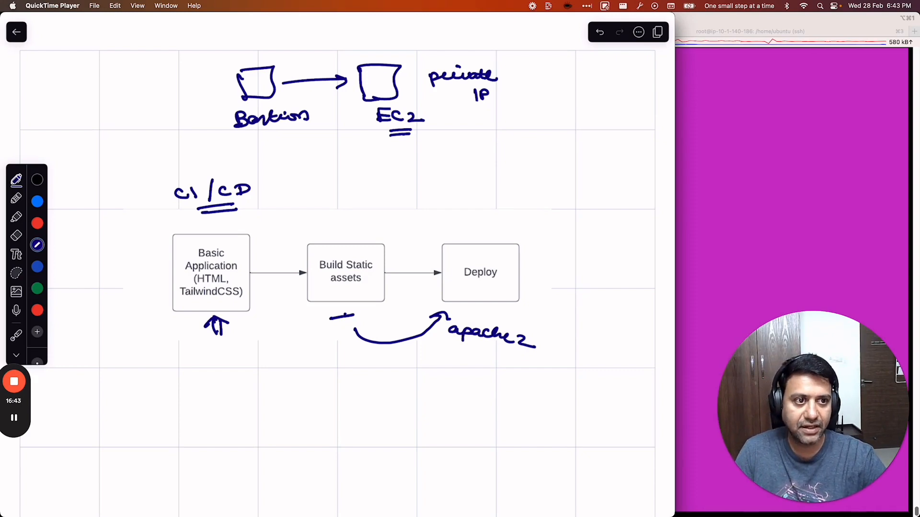
# Switch to iTerm2 and accept the preselected services to restart in the package configuration dialog.
pyautogui.press('super+Tab')
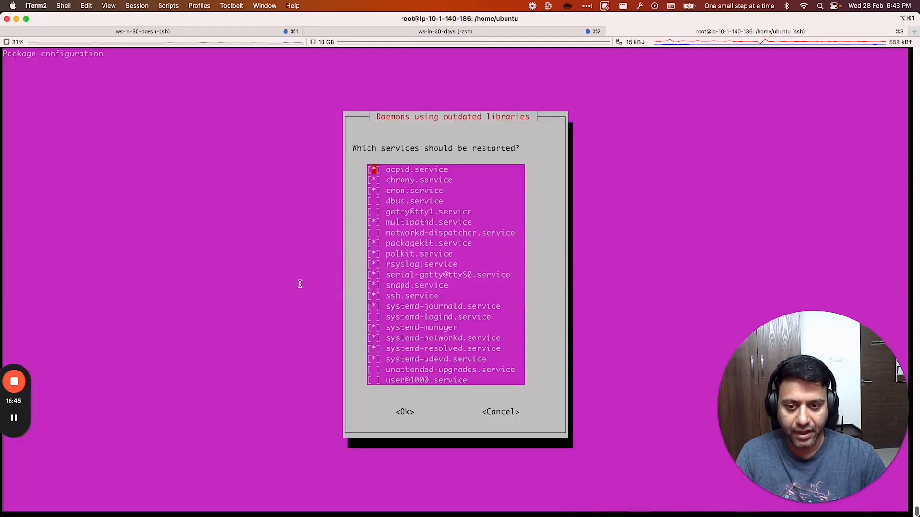
pyautogui.press('Return')
# On the QuickTime Player whiteboard, draw curved arrows from Basic Application to Build Static assets and from there to Deploy.
pyautogui.press('super+Tab')
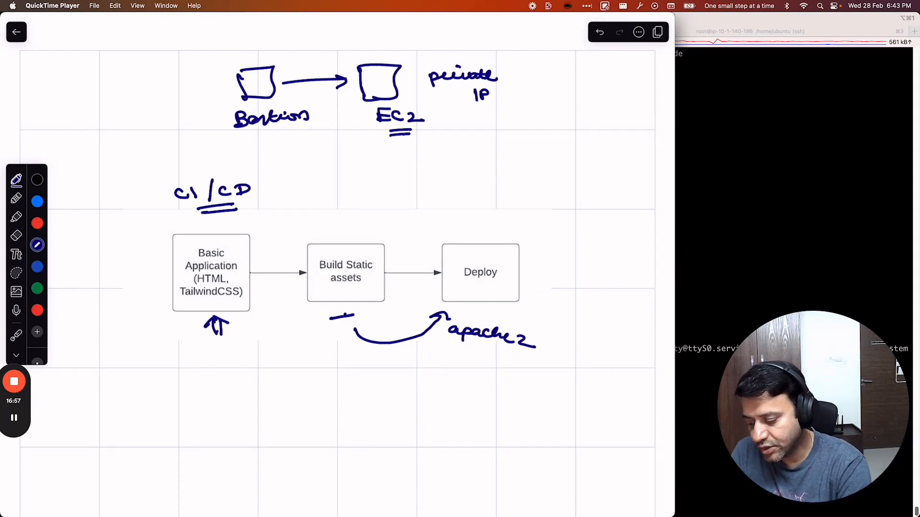
pyautogui.moveTo(242, 316); pyautogui.dragTo(314, 315)
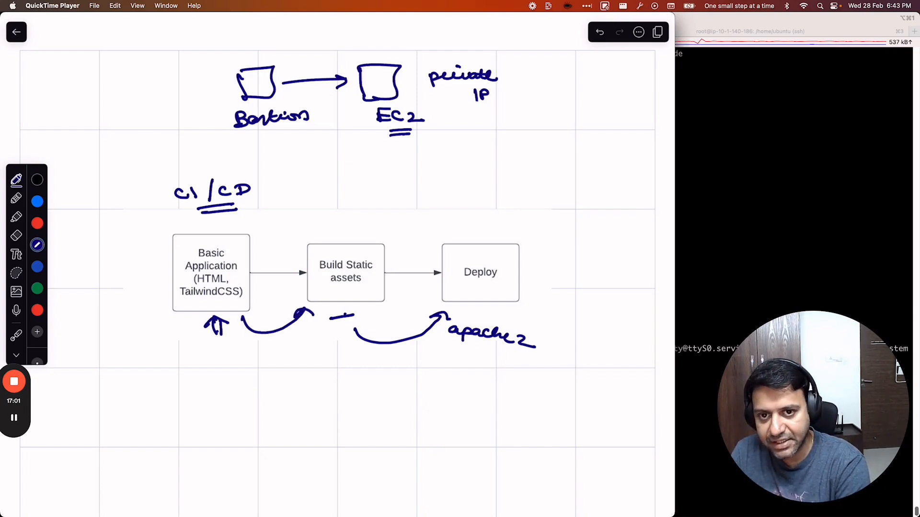
pyautogui.moveTo(376, 310)
pyautogui.mouseDown()
pyautogui.moveTo(437, 301)
pyautogui.moveTo(439, 309)
pyautogui.mouseUp()
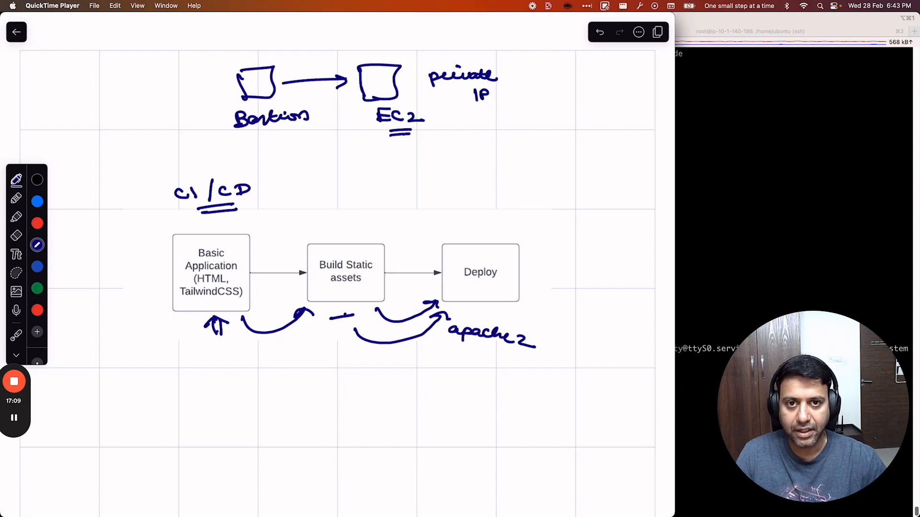
# Switch to iTerm2, clear the terminal and check the installed Node.js version with node --version.
pyautogui.press('super+Tab')
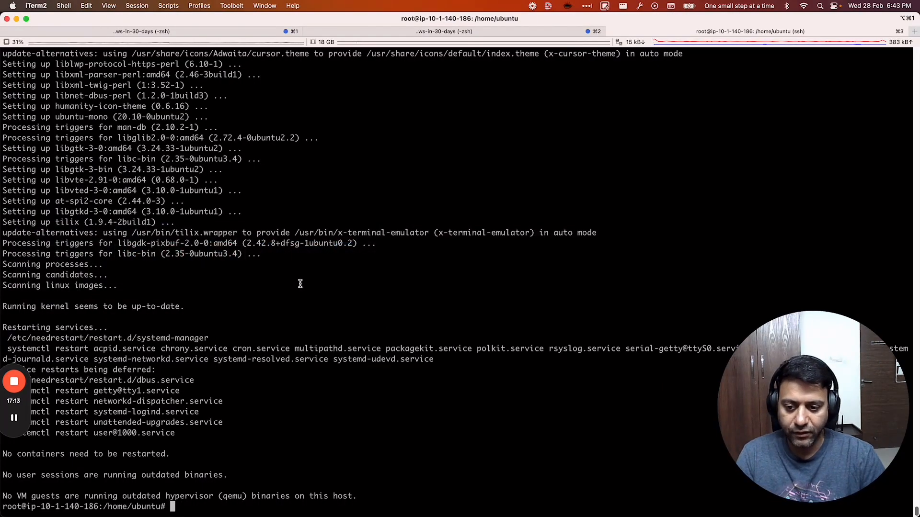
pyautogui.press('super+k')
pyautogui.write('node version')
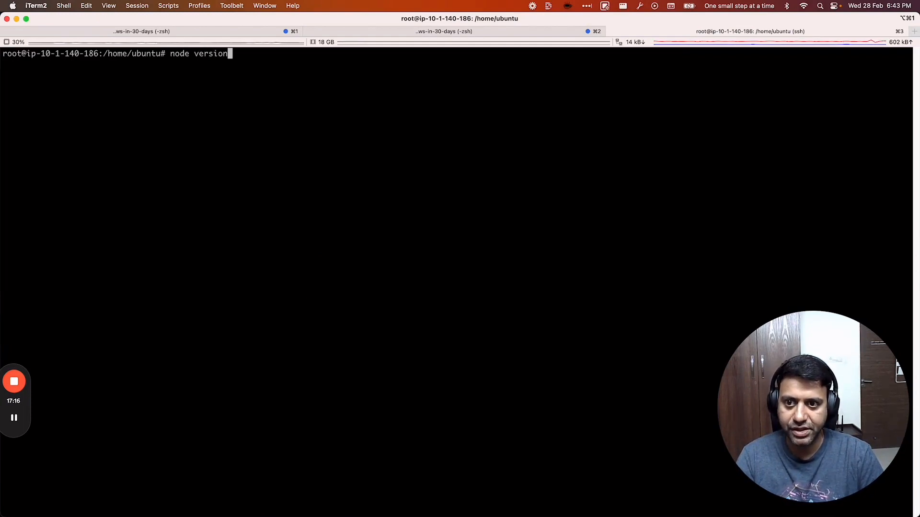
pyautogui.press('Return')
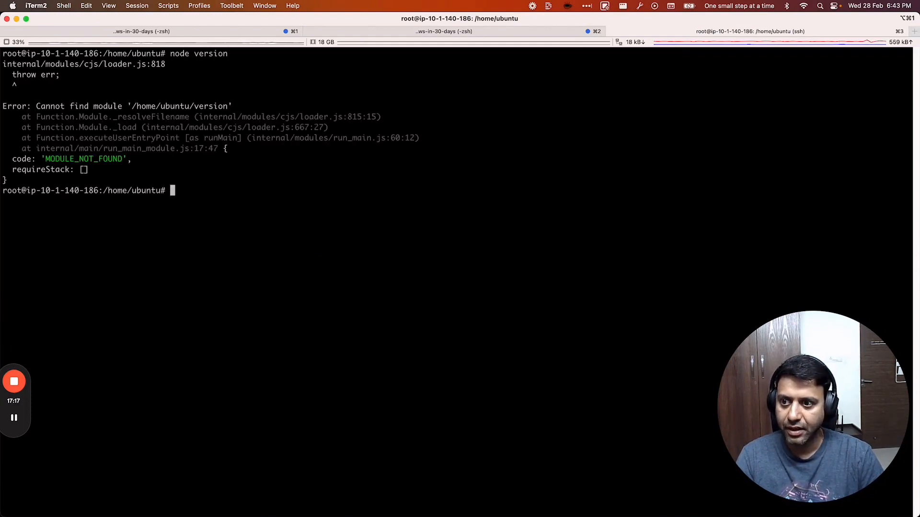
pyautogui.write('node ')
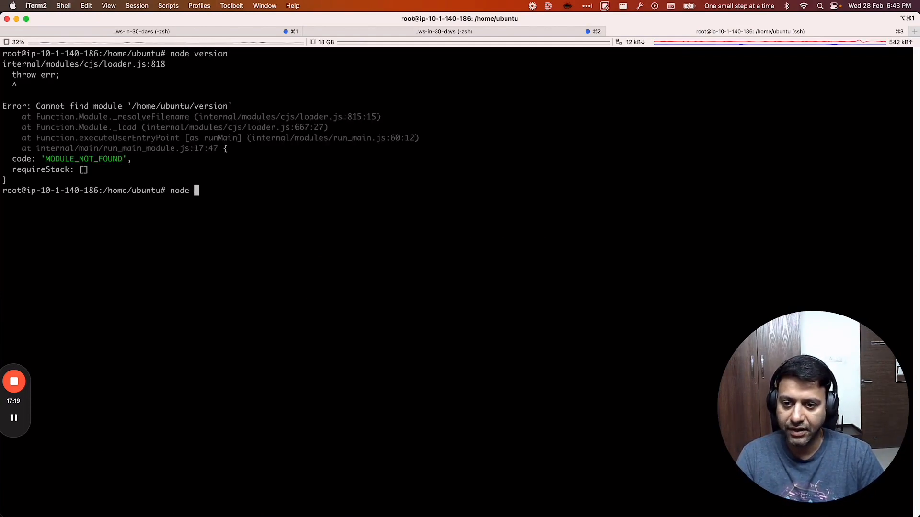
pyautogui.write('--version')
pyautogui.press('Return')
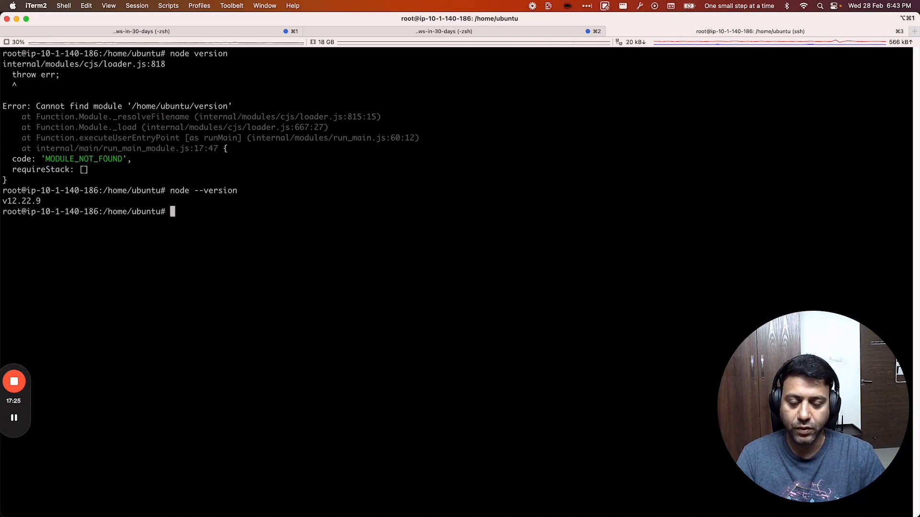
# Copy the NVM v0.39.3 install command from the Day5.md script in Chrome and run it on the server in iTerm2.
pyautogui.press('super+Tab')
pyautogui.press('super+Tab')
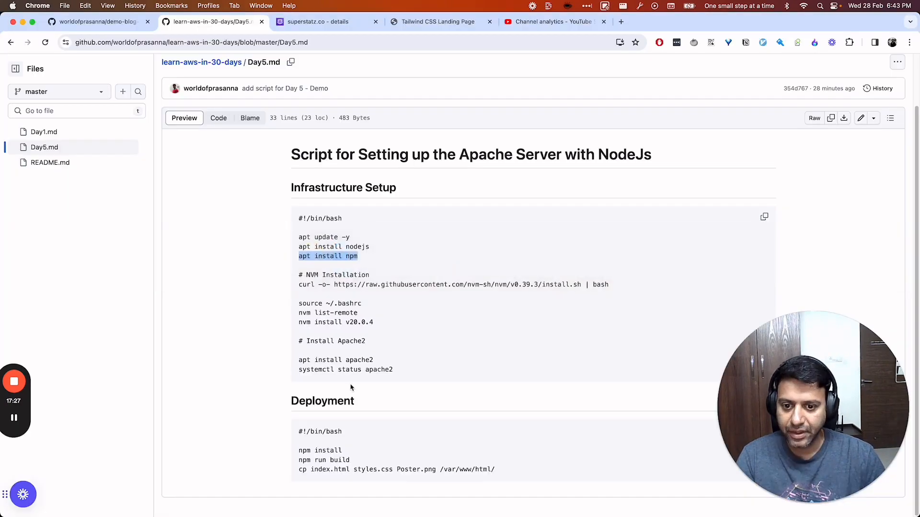
pyautogui.moveTo(300, 285); pyautogui.dragTo(614, 285)
pyautogui.press('super+c')
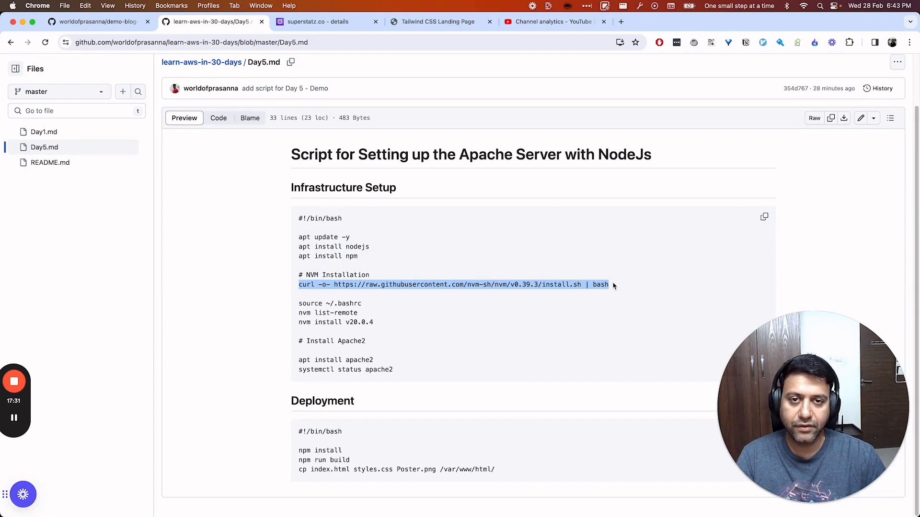
pyautogui.press('super+Tab')
pyautogui.press('super+v')
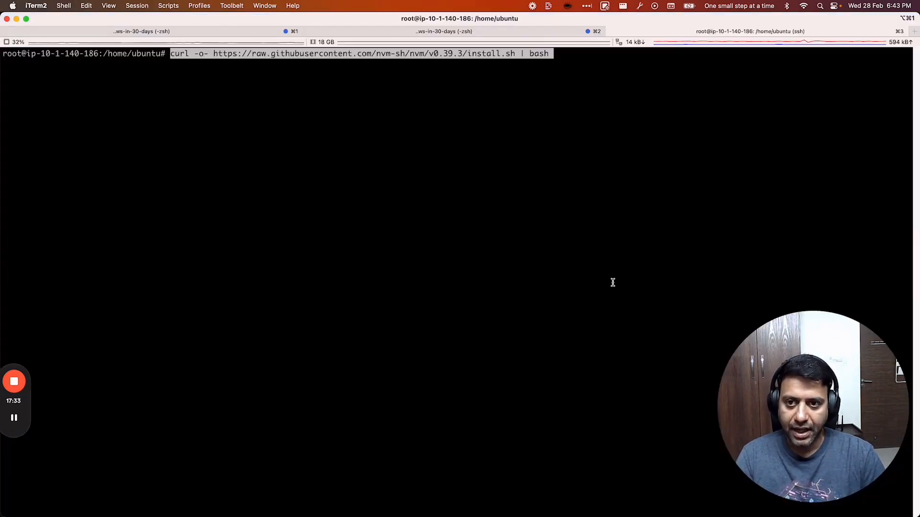
pyautogui.press('Return')
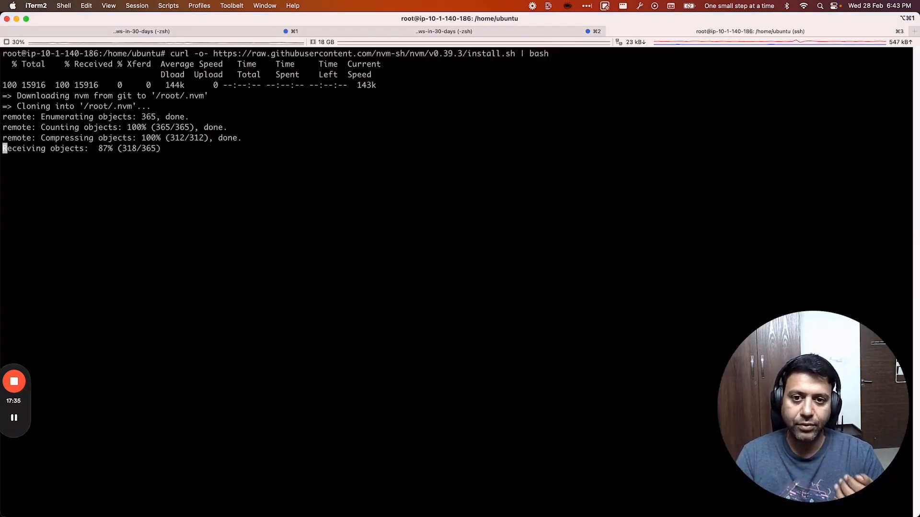
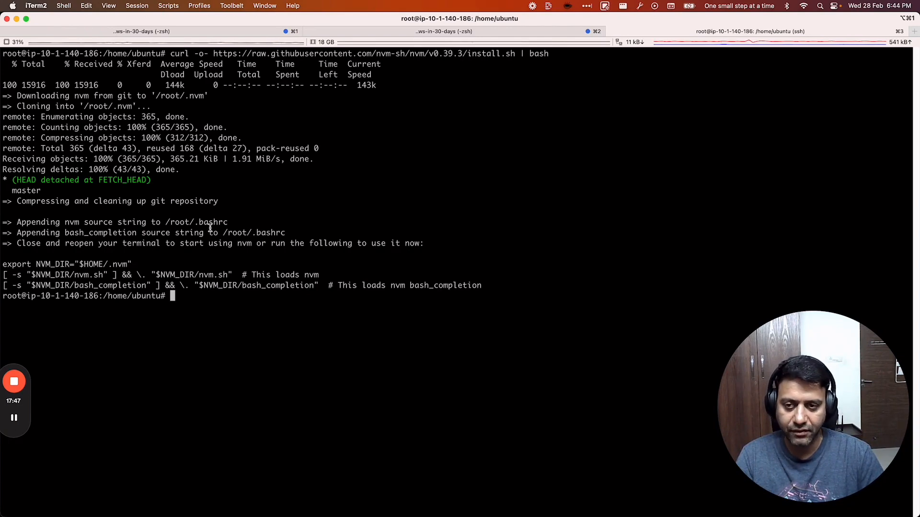
# Copy "source ~/.bashrc" from the Day5.md script in Chrome and run it in iTerm2 to load NVM.
pyautogui.press('super+Tab')
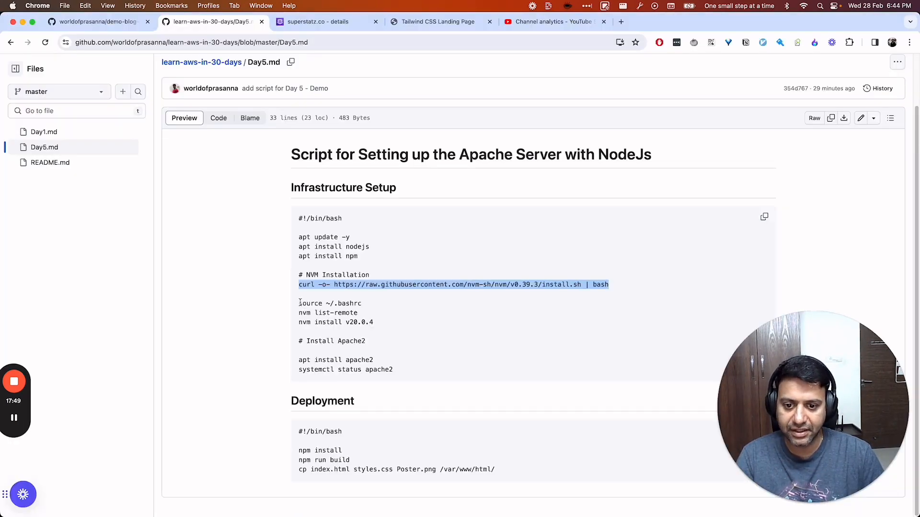
pyautogui.moveTo(299, 303); pyautogui.dragTo(372, 309)
pyautogui.press('super+c')
pyautogui.press('super+Tab')
pyautogui.press('super+v')
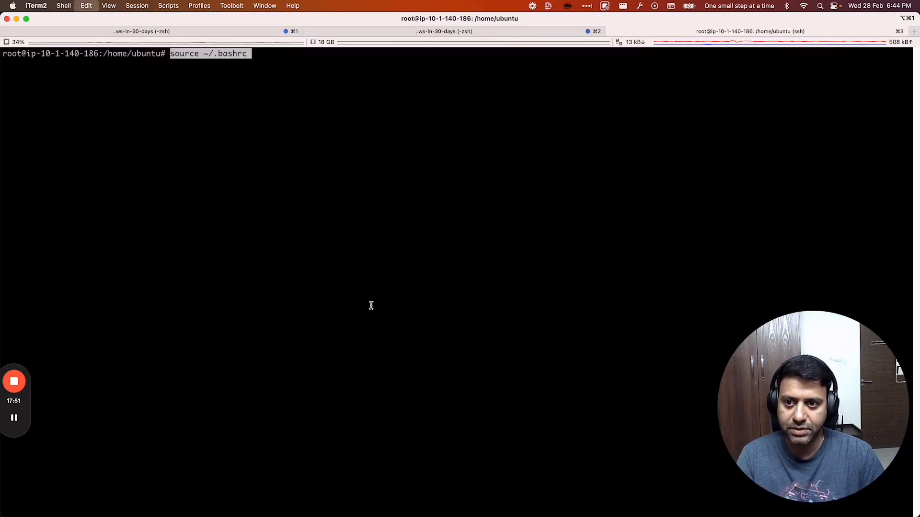
pyautogui.press('Return')
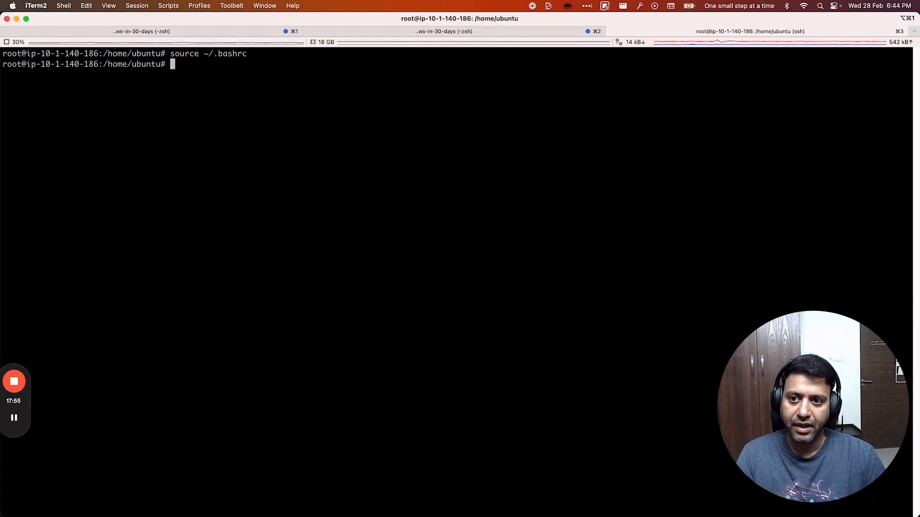
# Copy "nvm list-remote" from the Day5.md script in Chrome and run it in iTerm2 to list the available Node.js versions.
pyautogui.press('super+Tab')
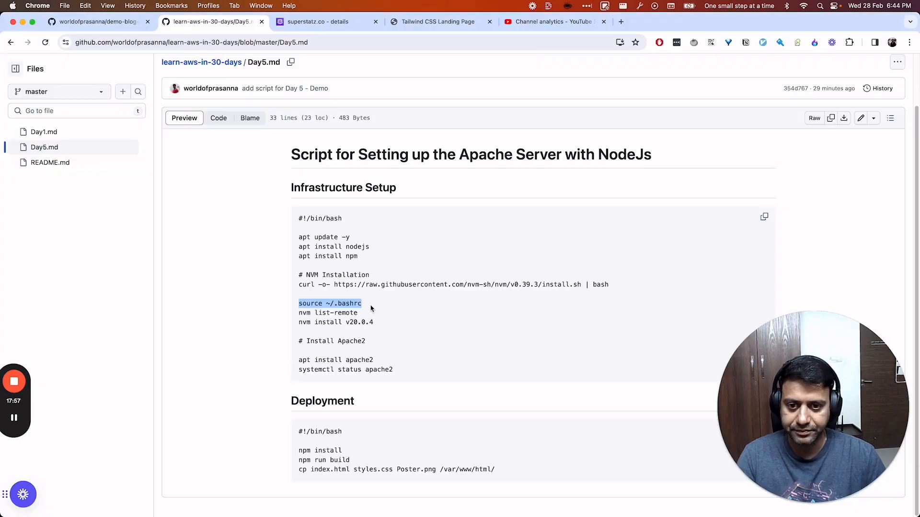
pyautogui.moveTo(298, 313); pyautogui.dragTo(349, 307)
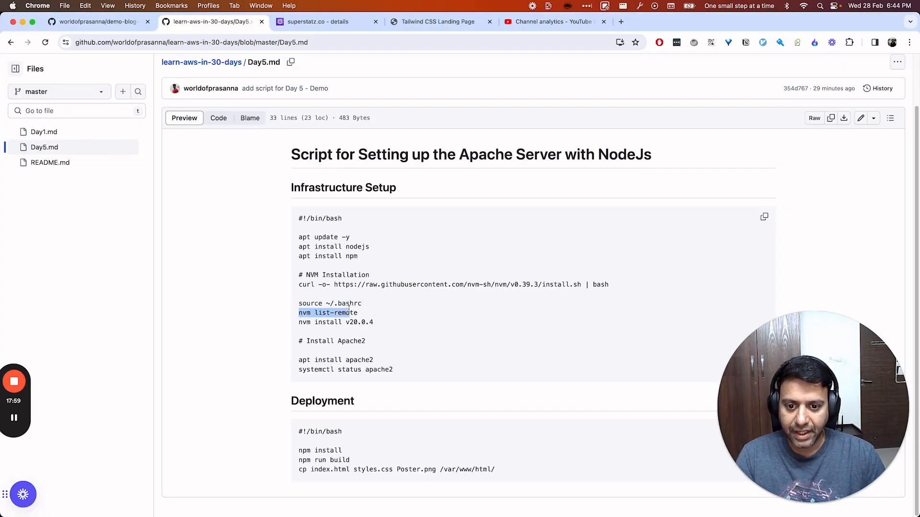
pyautogui.press('super+Tab')
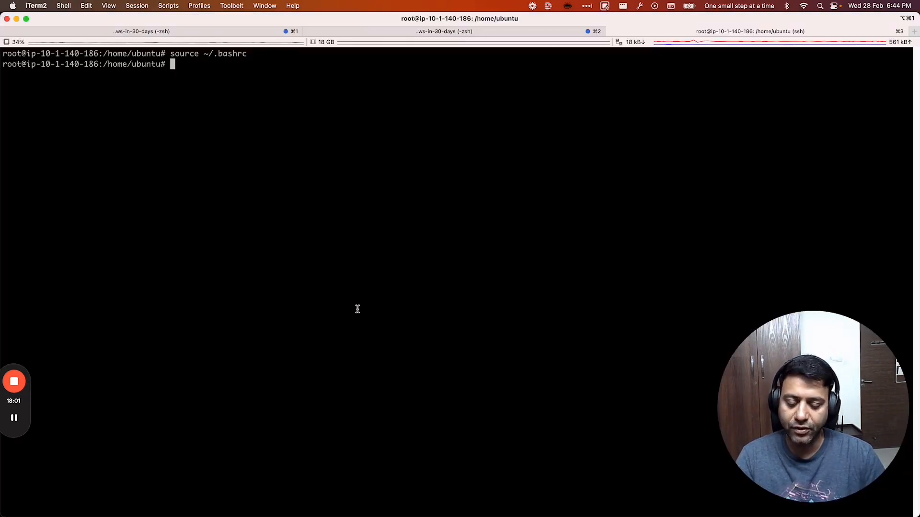
pyautogui.press('super+v')
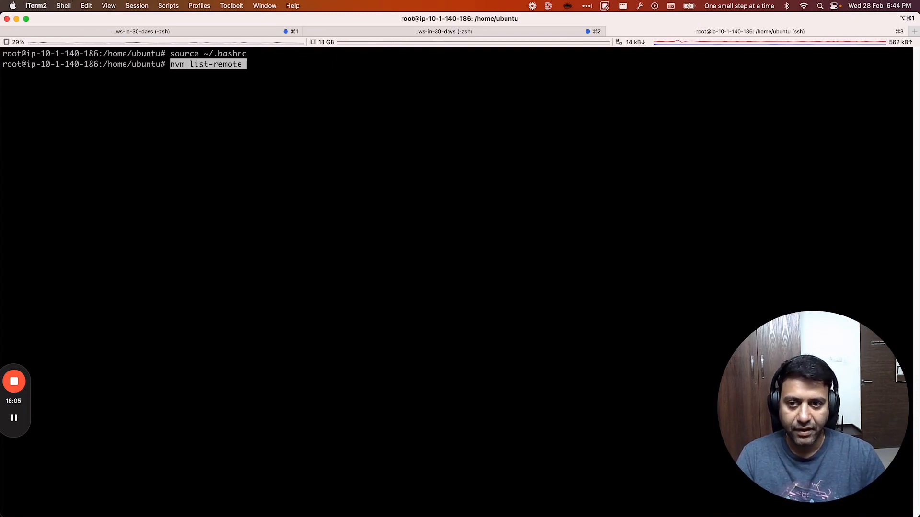
pyautogui.press('Return')
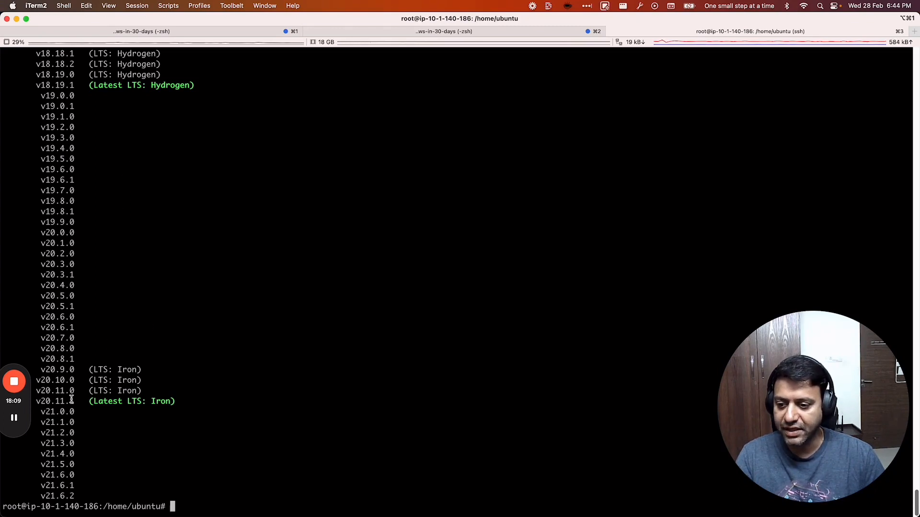
# Copy the latest Iron LTS version from the list and install it with "nvm install v20.11.1".
pyautogui.moveTo(75, 402); pyautogui.dragTo(39, 402)
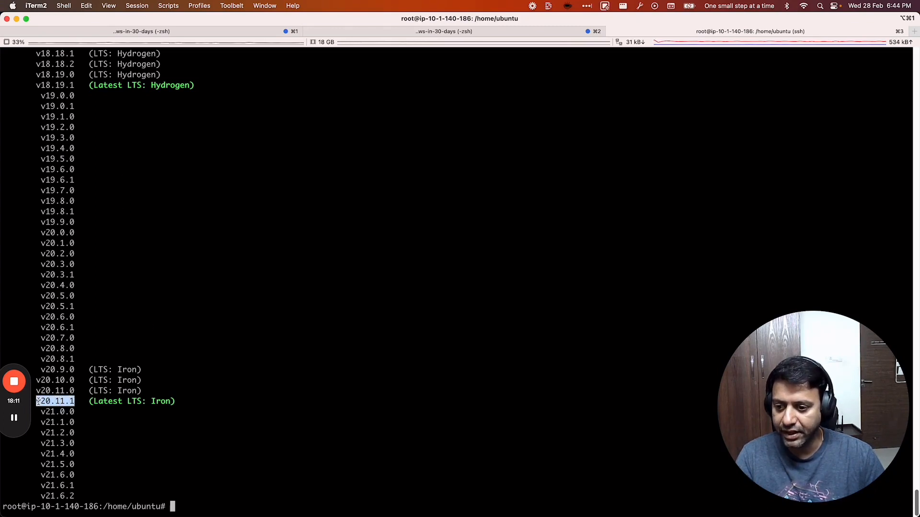
pyautogui.press('super+c')
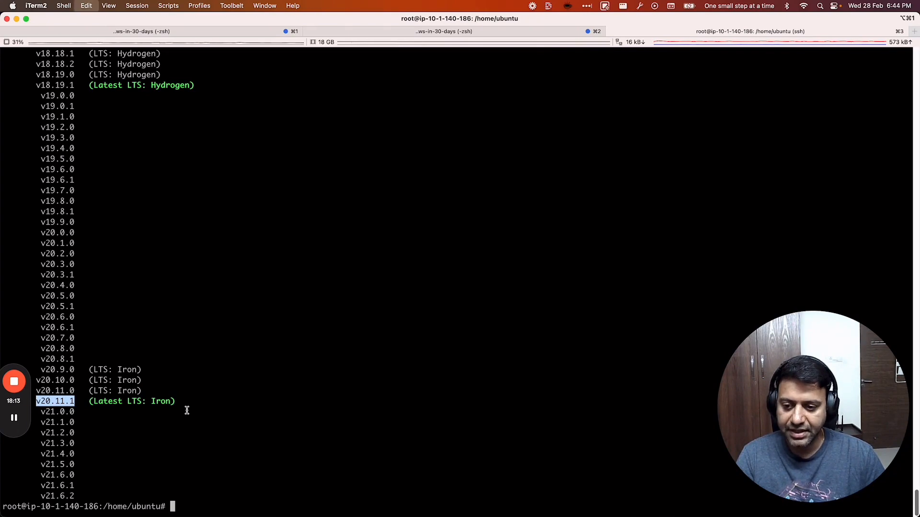
pyautogui.press('super+k')
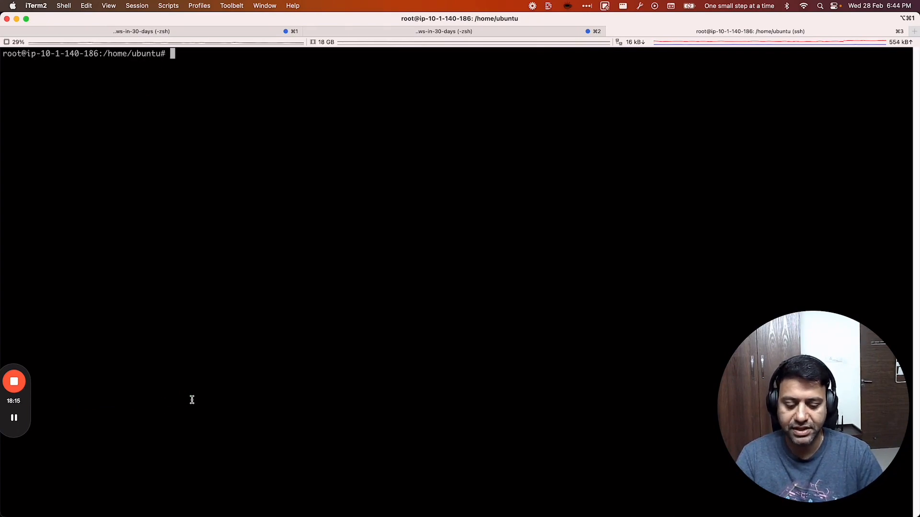
pyautogui.write('nvm')
pyautogui.press('super+Tab')
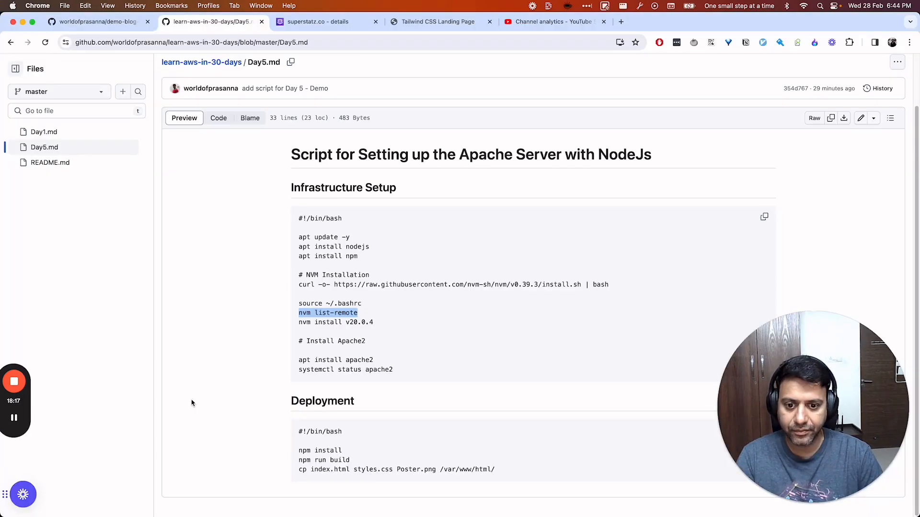
pyautogui.press('super+Tab')
pyautogui.write('isntall')
pyautogui.press('BackSpace')
pyautogui.press('BackSpace')
pyautogui.press('BackSpace')
pyautogui.press('BackSpace')
pyautogui.press('BackSpace')
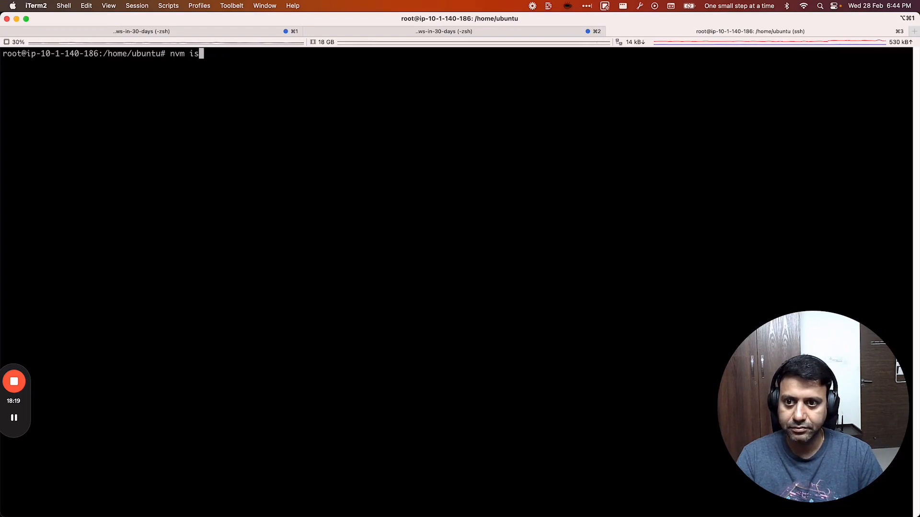
pyautogui.press('BackSpace')
pyautogui.write('nstall')
pyautogui.press('super+v')
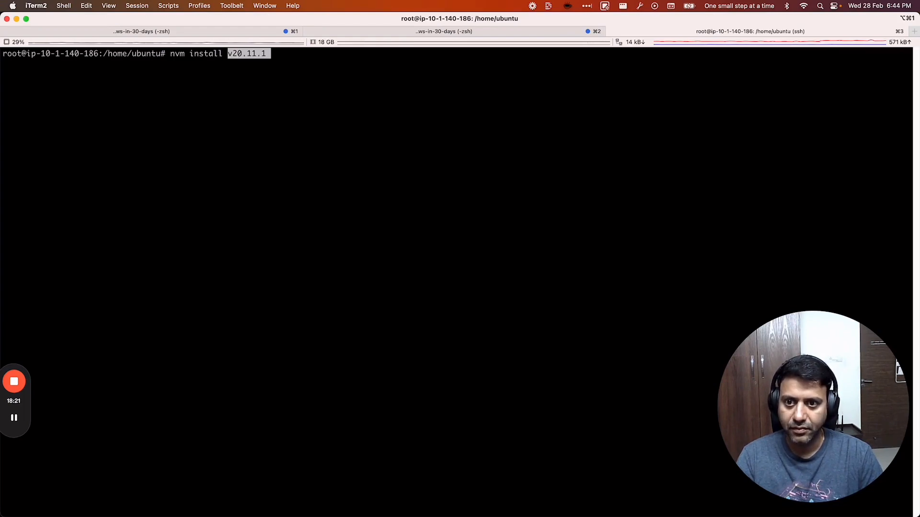
pyautogui.press('Return')
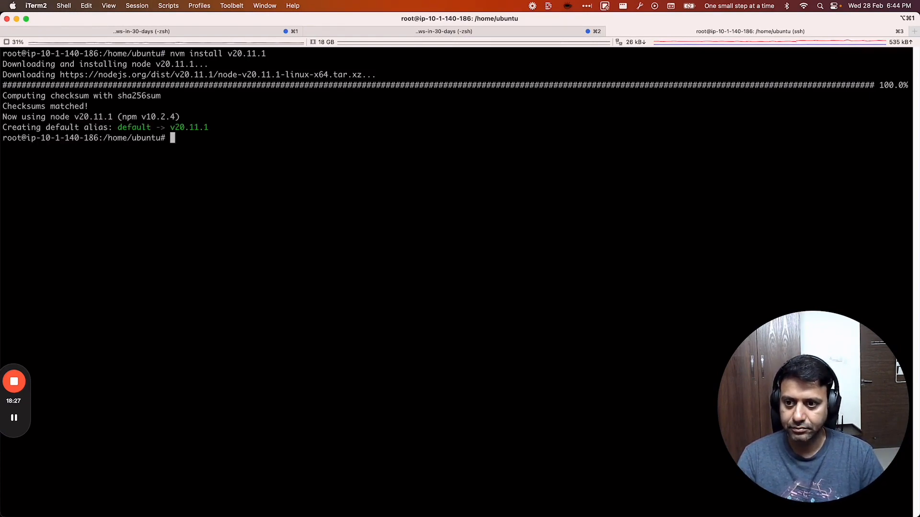
# Clear the terminal and check the active Node.js version again with node --version.
pyautogui.hotkey('ctrl', 'l')
pyautogui.write('node -')
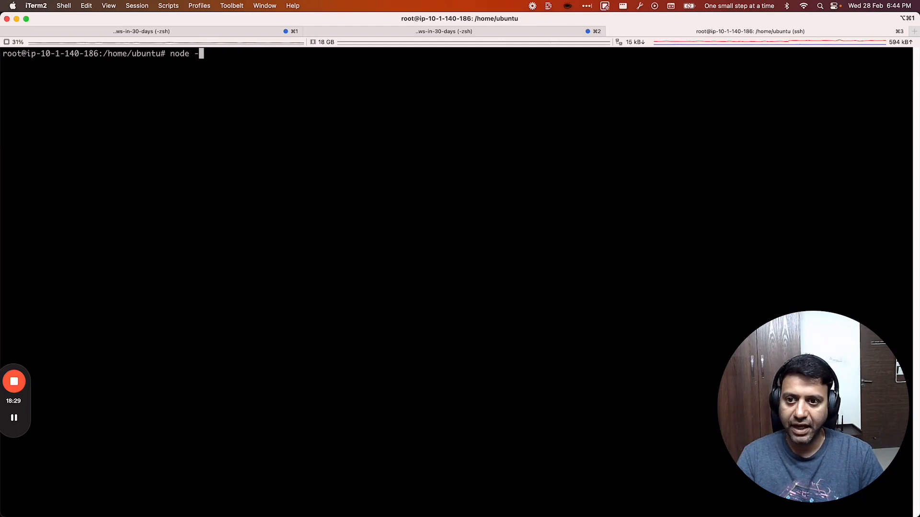
pyautogui.write('-version')
pyautogui.press('Return')
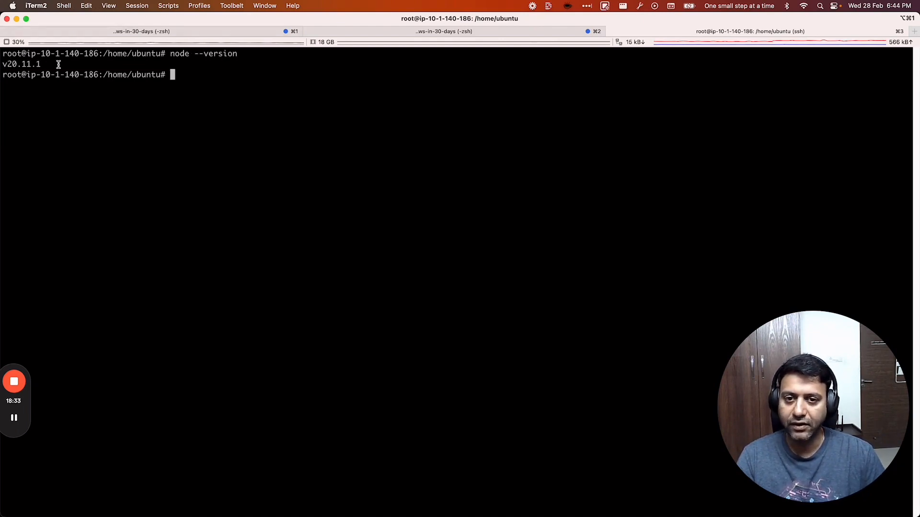
# Copy "apt install apache2" from the Day5.md script in Chrome, run it in iTerm2 and confirm the package installation.
pyautogui.press('super+Tab')
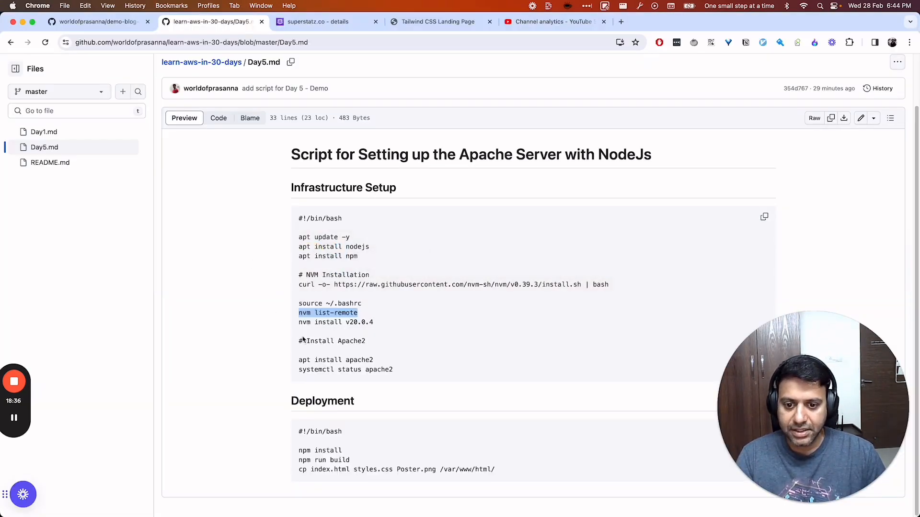
pyautogui.click(319, 341)
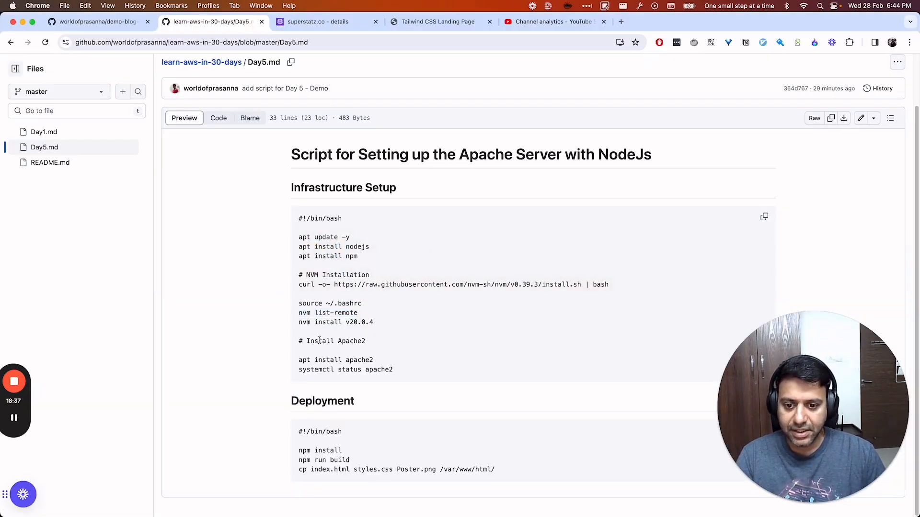
pyautogui.moveTo(348, 323); pyautogui.dragTo(371, 320)
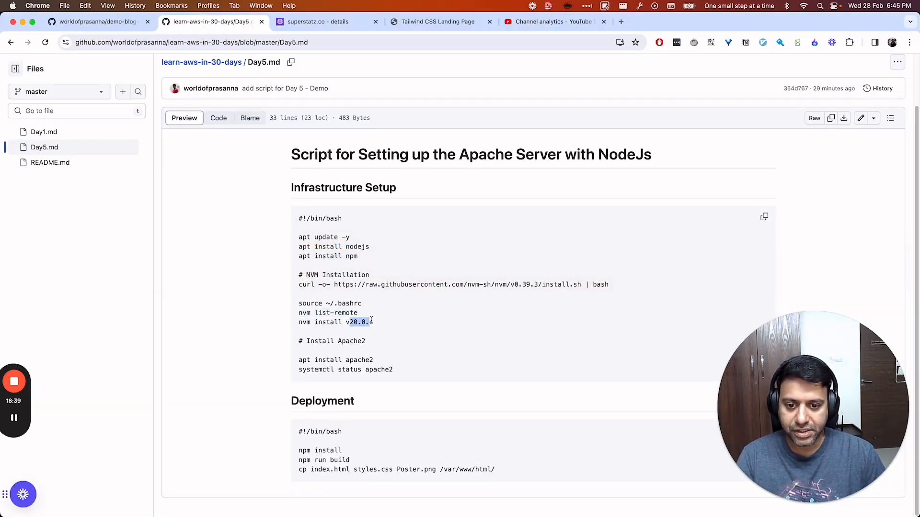
pyautogui.moveTo(299, 360); pyautogui.dragTo(378, 360)
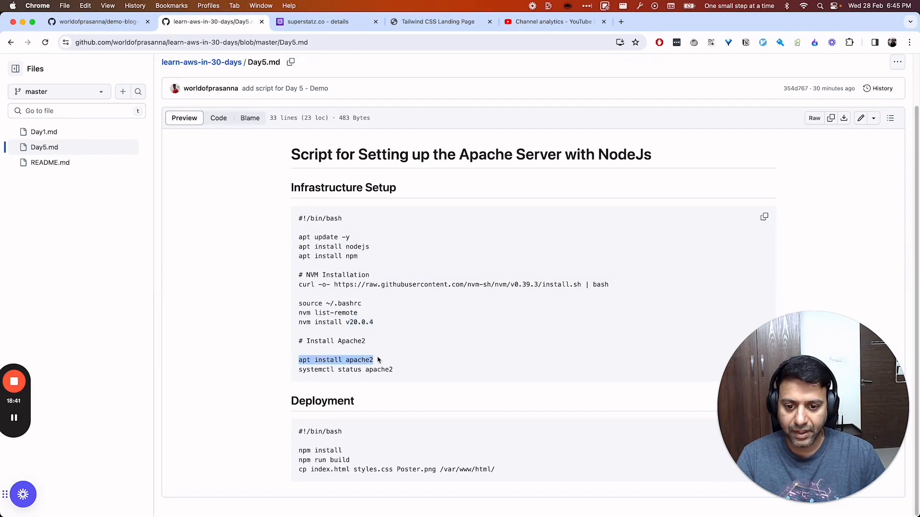
pyautogui.press('super+c')
pyautogui.press('super+Tab')
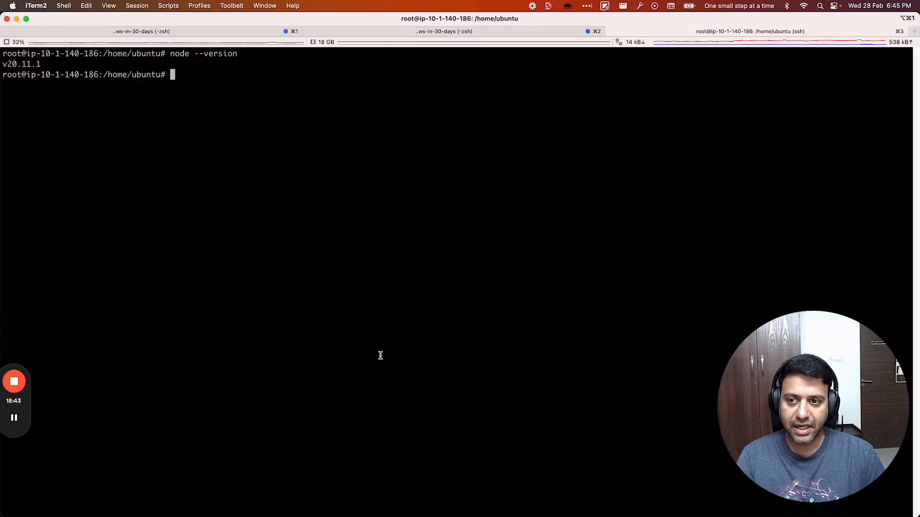
pyautogui.press('super+v')
pyautogui.press('Return')
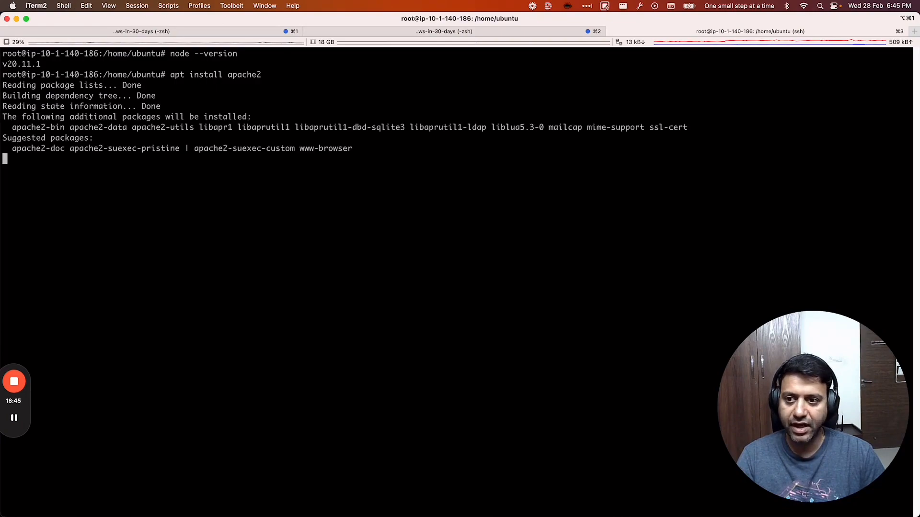
pyautogui.press('Return')
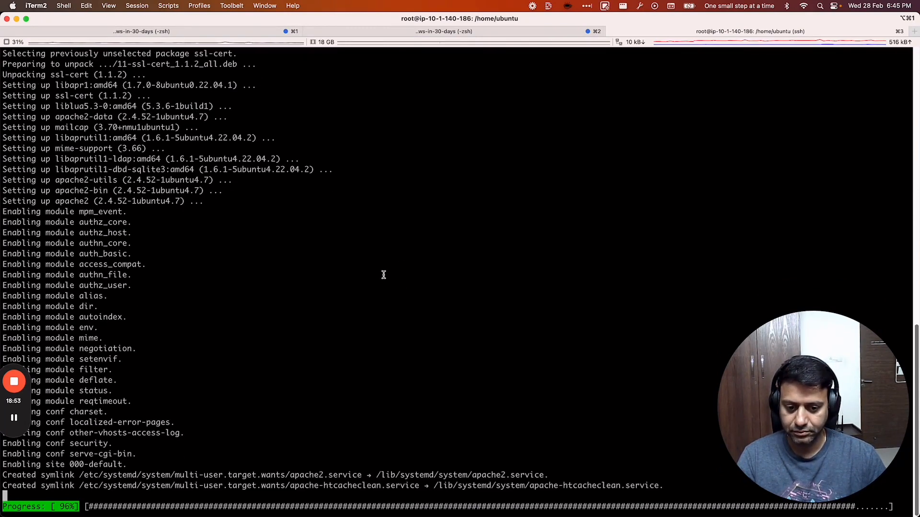
# Copy "systemctl status apache2" from the Day5.md script in Chrome, accept the service restart dialog in iTerm2 and run the command.
pyautogui.press('super+Tab')
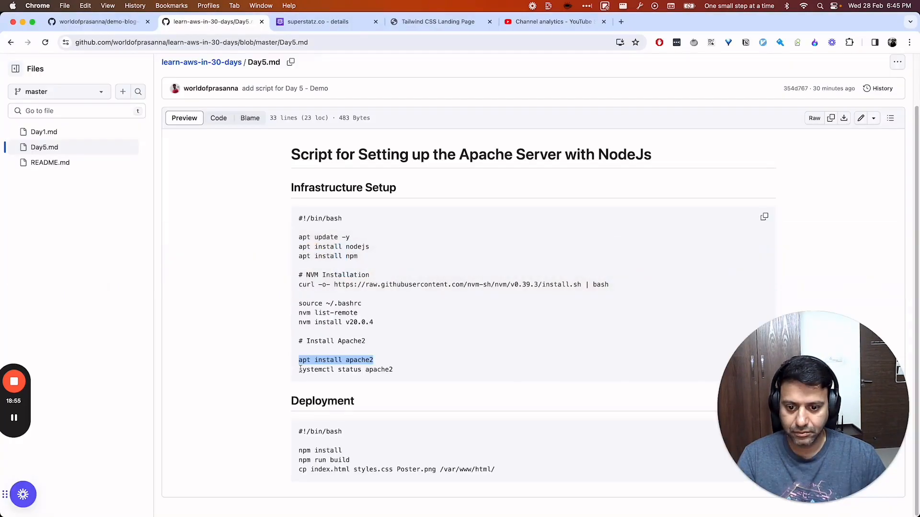
pyautogui.moveTo(301, 370); pyautogui.dragTo(397, 372)
pyautogui.press('super+c')
pyautogui.press('super+Tab')
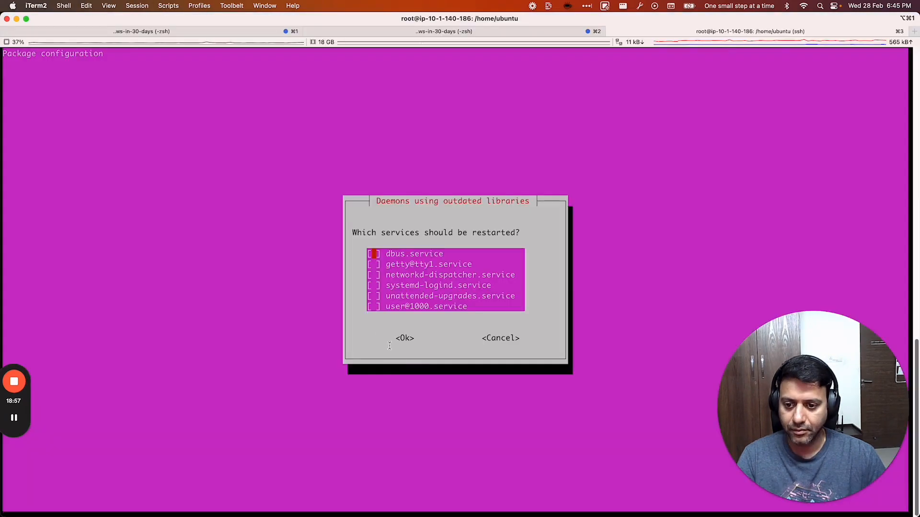
pyautogui.press('Return')
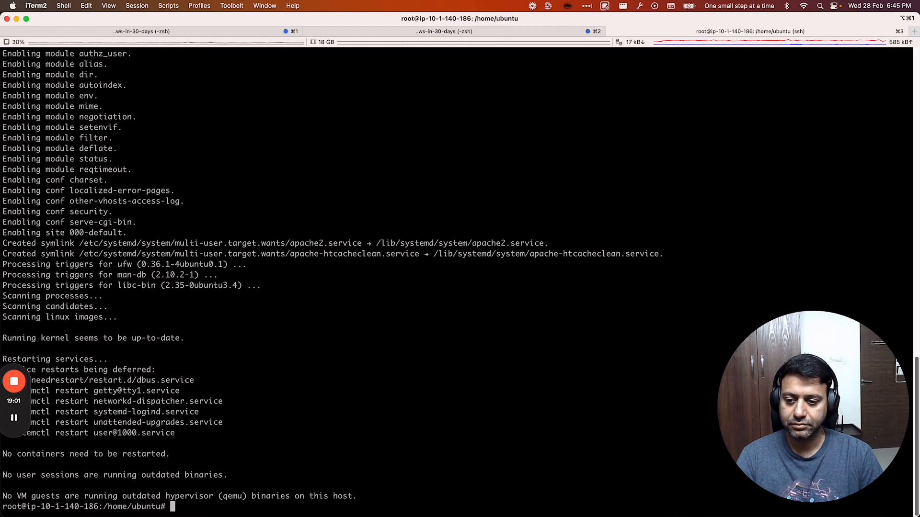
pyautogui.hotkey('ctrl', 'l')
pyautogui.press('super+v')
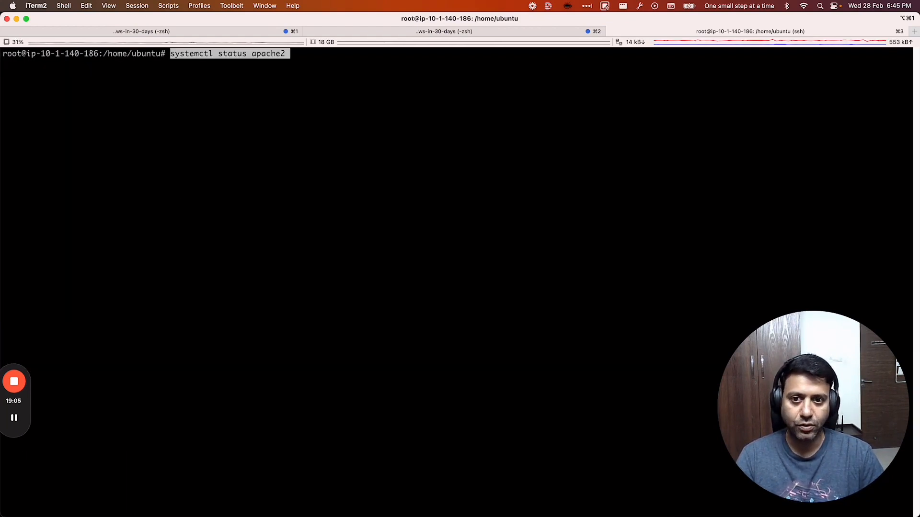
pyautogui.press('Return')
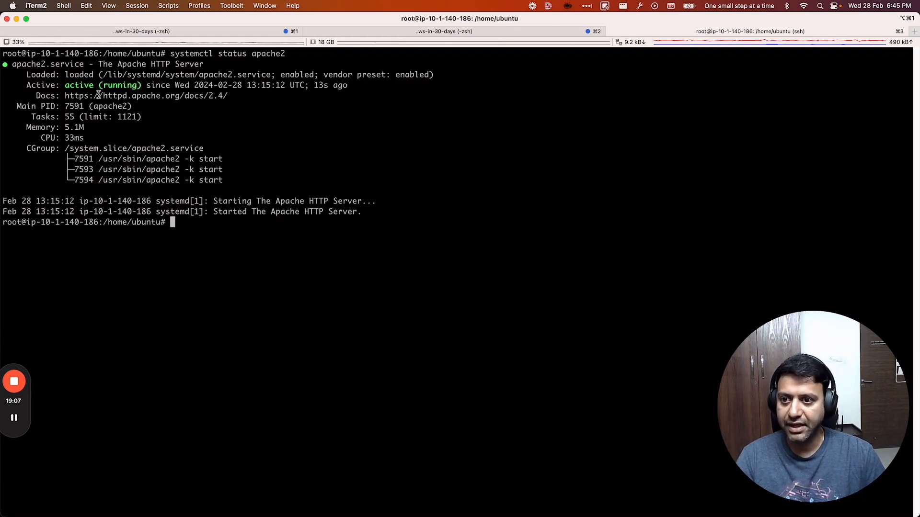
# Request the default Apache page with "curl localhost", look through the returned HTML and clear the terminal.
pyautogui.hotkey('ctrl', 'l')
pyautogui.write('cur')
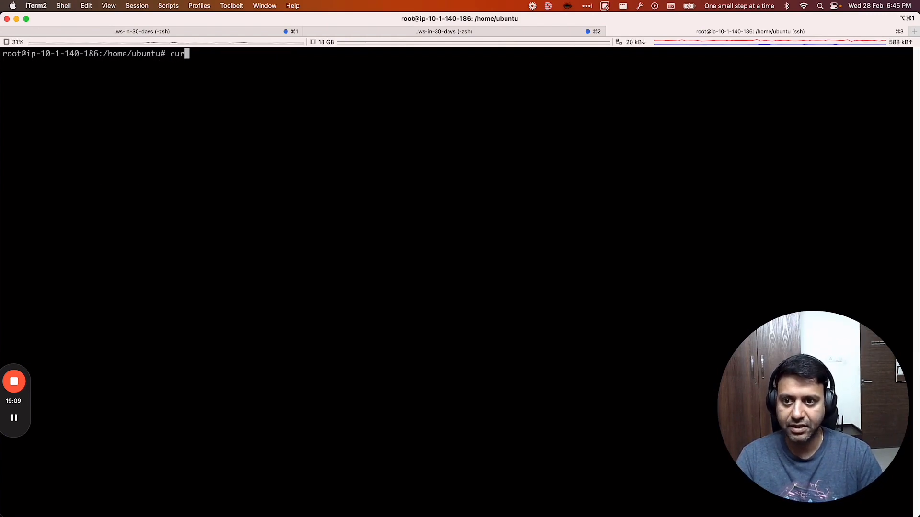
pyautogui.write('l localhost')
pyautogui.press('Return')
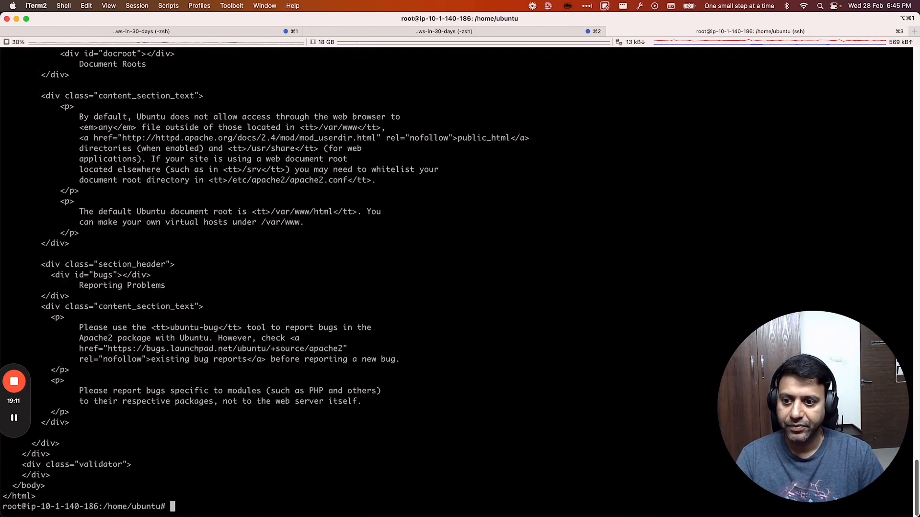
pyautogui.scroll(10, 167, 227)
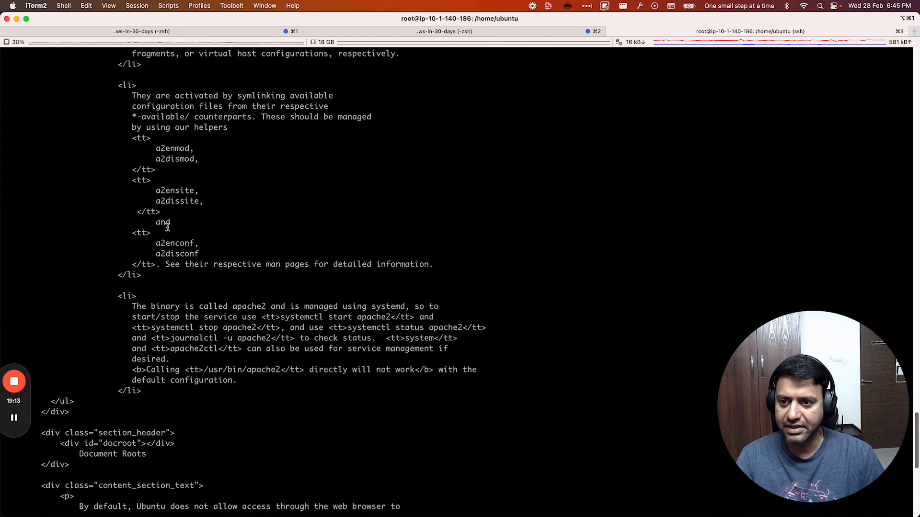
pyautogui.scroll(15, 168, 227)
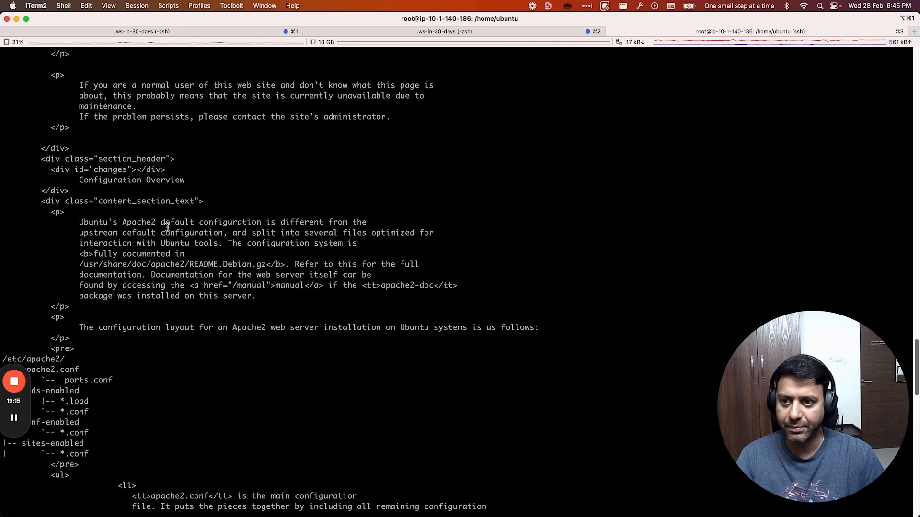
pyautogui.scroll(3, 168, 228)
pyautogui.scroll(-20, 167, 228)
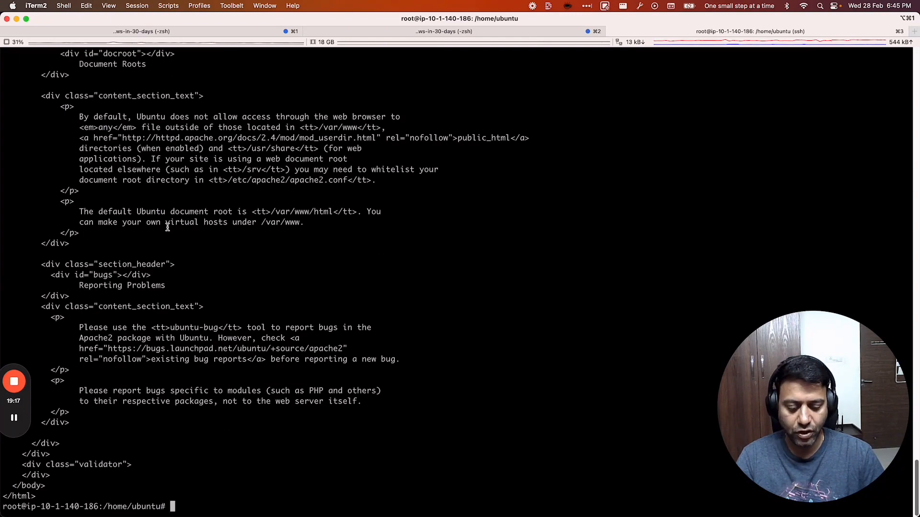
pyautogui.hotkey('ctrl', 'l')
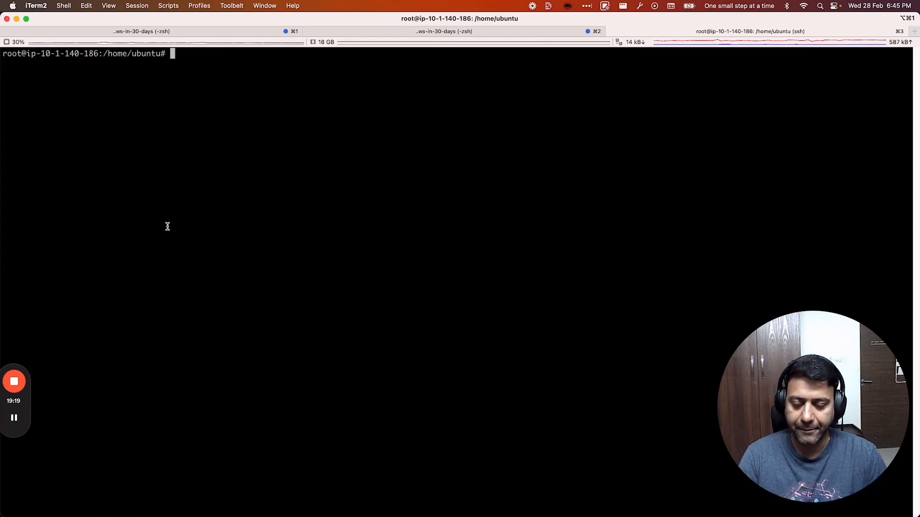
# Switch to Chrome and look over the themesberg/tailwind-landing-page repository that demo-blog-learnaws was forked from, then close it.
pyautogui.press('super+Tab')
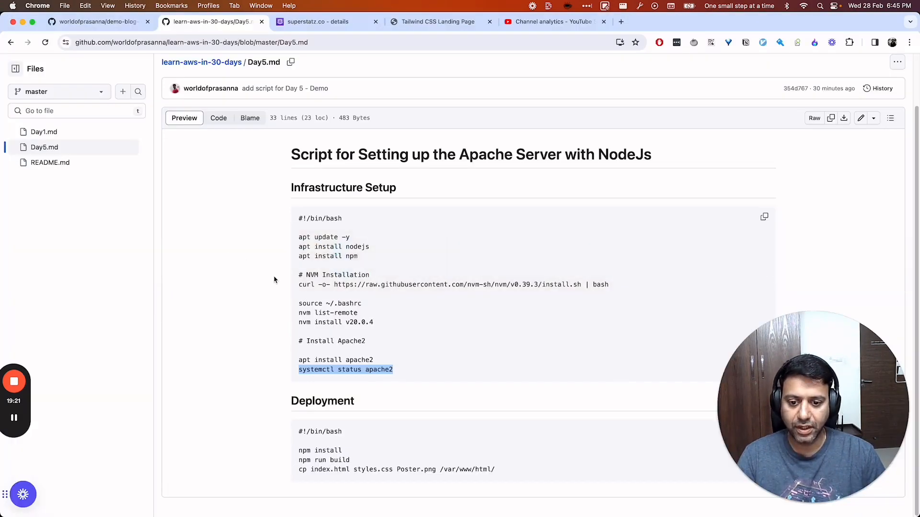
pyautogui.click(318, 360)
pyautogui.click(114, 21)
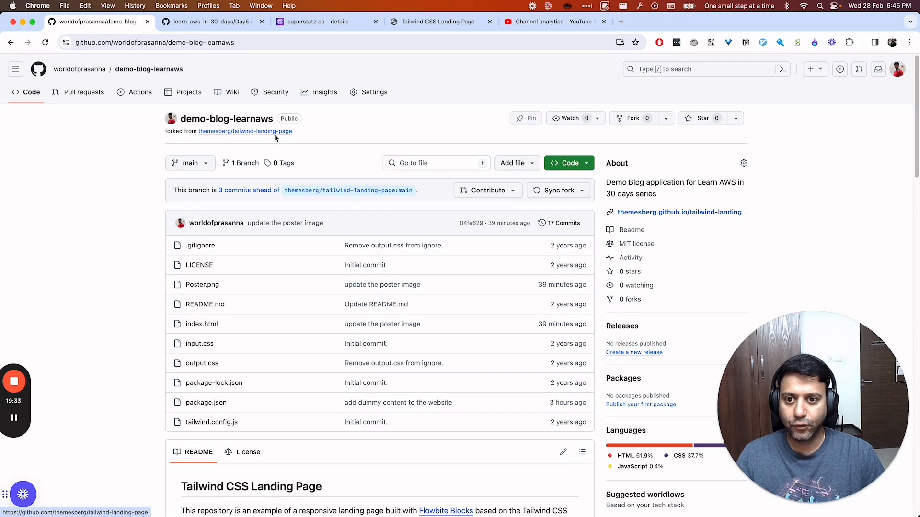
pyautogui.moveTo(260, 137)
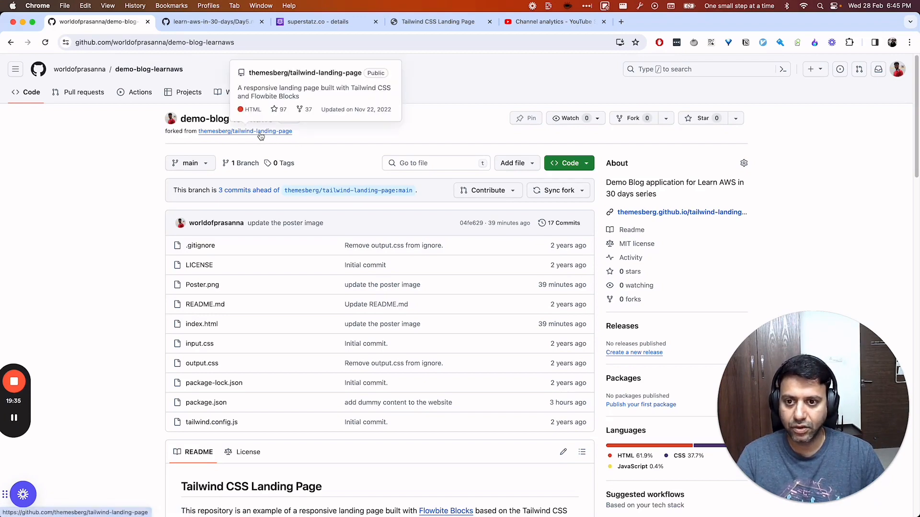
pyautogui.keyDown('super'); pyautogui.click(260, 136); pyautogui.keyUp('super')
pyautogui.click(212, 25)
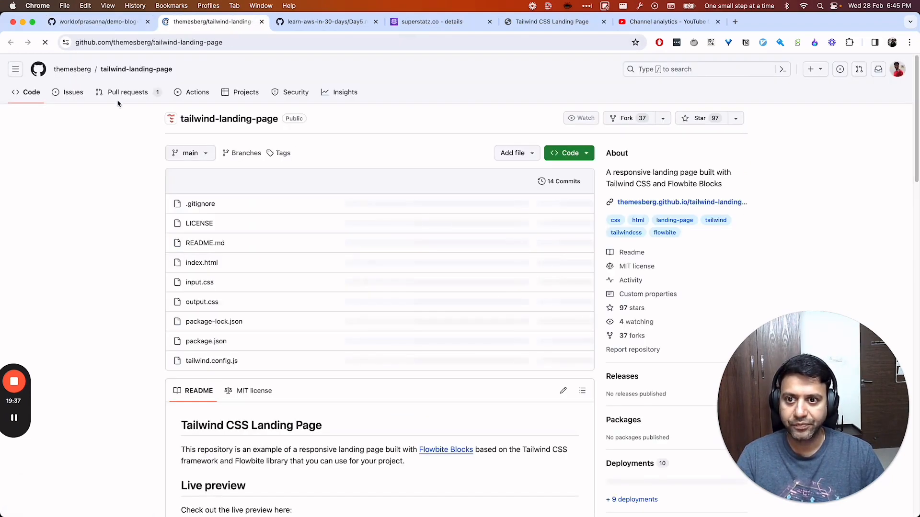
pyautogui.scroll(-6, 144, 226)
pyautogui.scroll(6, 145, 225)
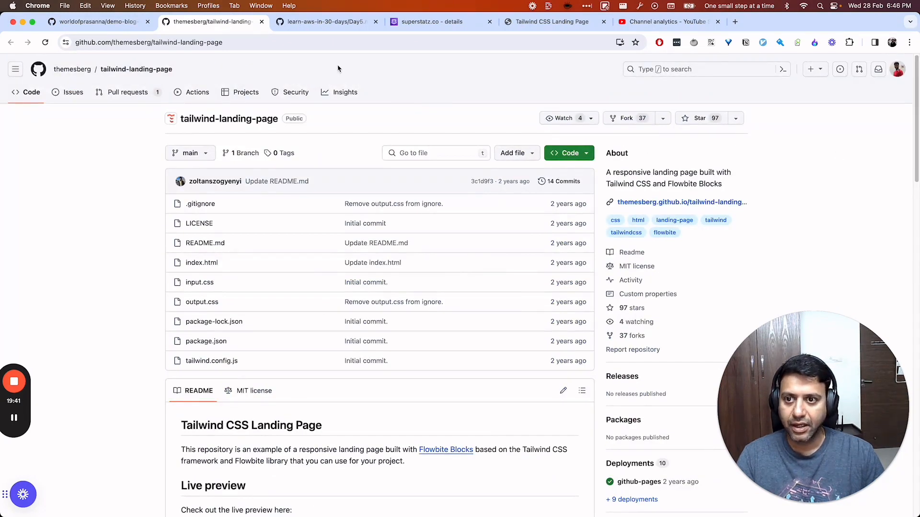
pyautogui.press('super+w')
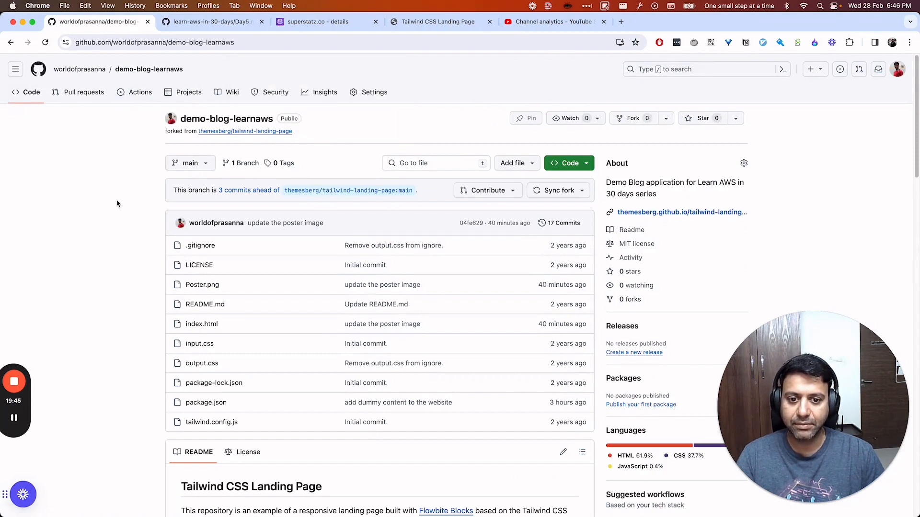
# Examine the demo-blog-learnaws file list and the heading and intro text of the live demo blog page.
pyautogui.scroll(-2, 116, 202)
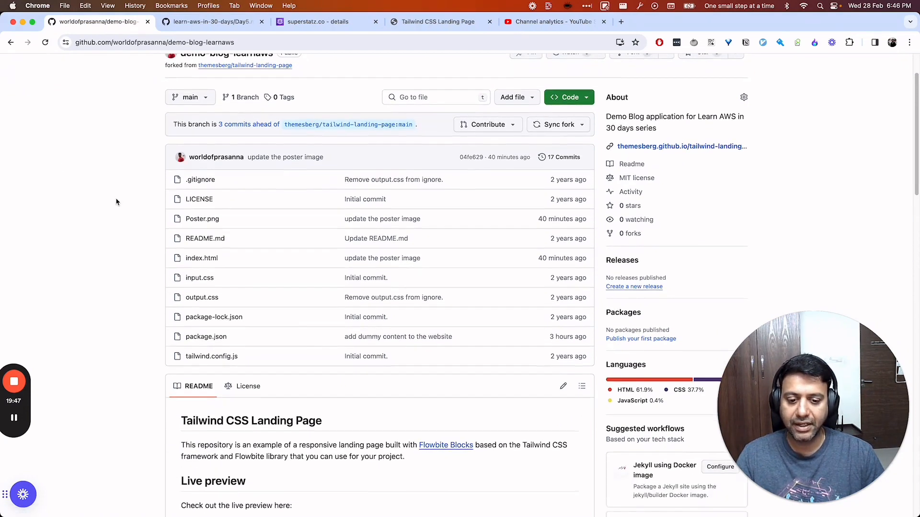
pyautogui.click(450, 23)
pyautogui.moveTo(167, 146); pyautogui.dragTo(457, 151)
pyautogui.moveTo(158, 175); pyautogui.dragTo(371, 196)
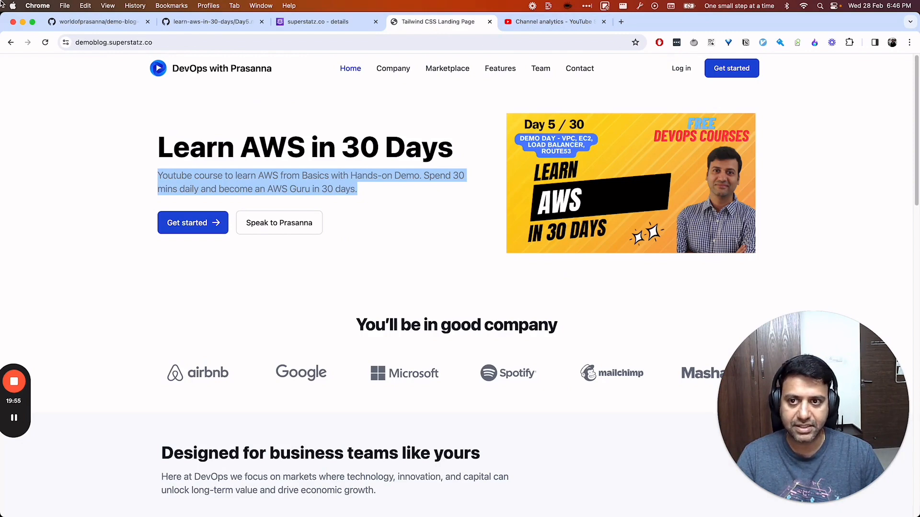
# Copy the HTTPS clone URL of the demo-blog-learnaws repository on GitHub.
pyautogui.click(96, 21)
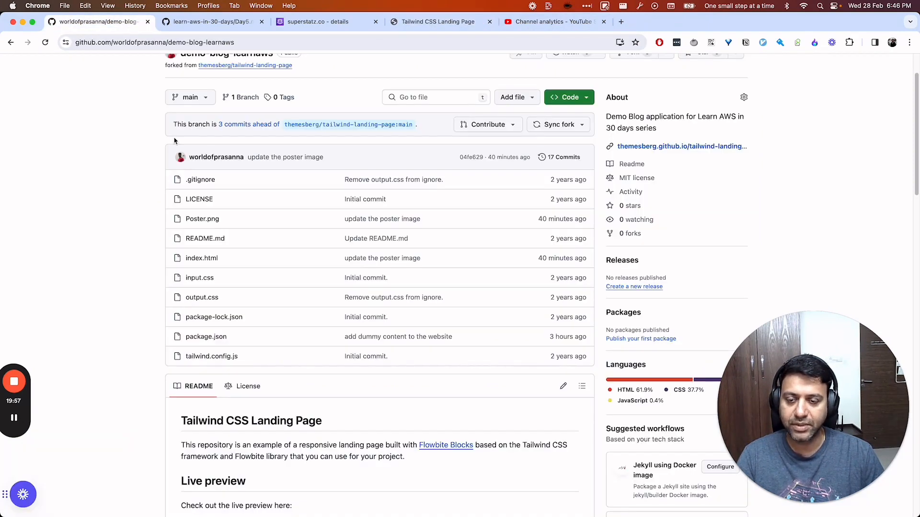
pyautogui.scroll(2, 127, 172)
pyautogui.click(570, 163)
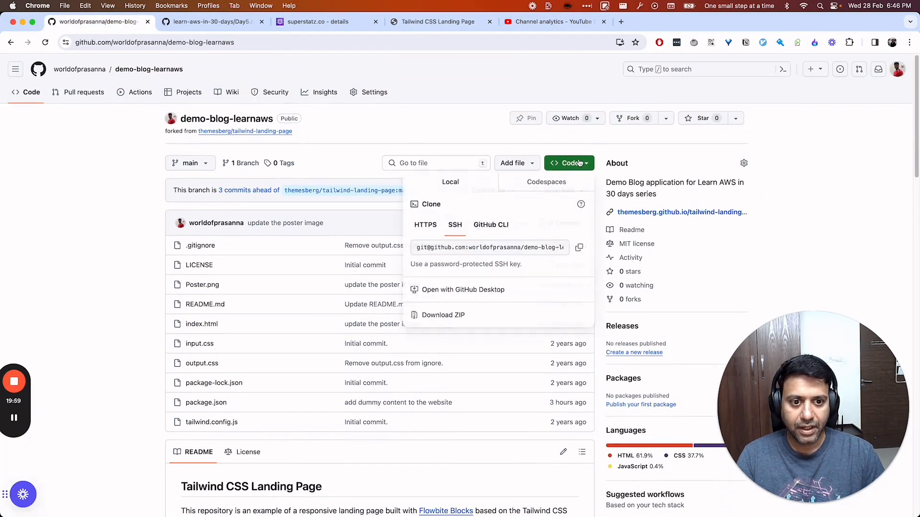
pyautogui.click(455, 228)
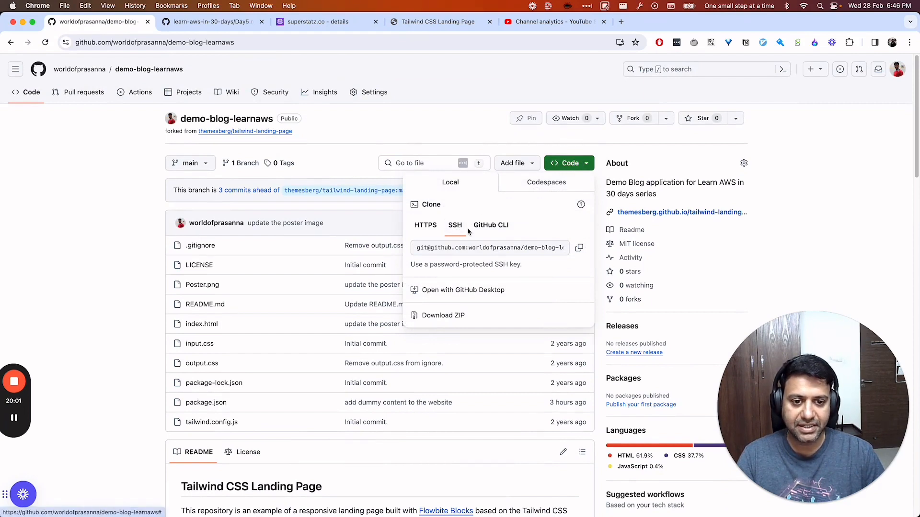
pyautogui.click(425, 225)
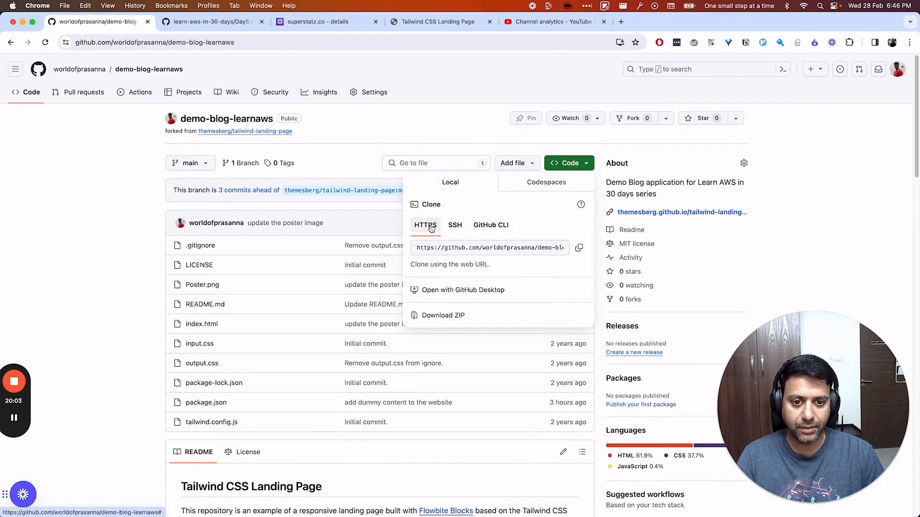
pyautogui.click(580, 248)
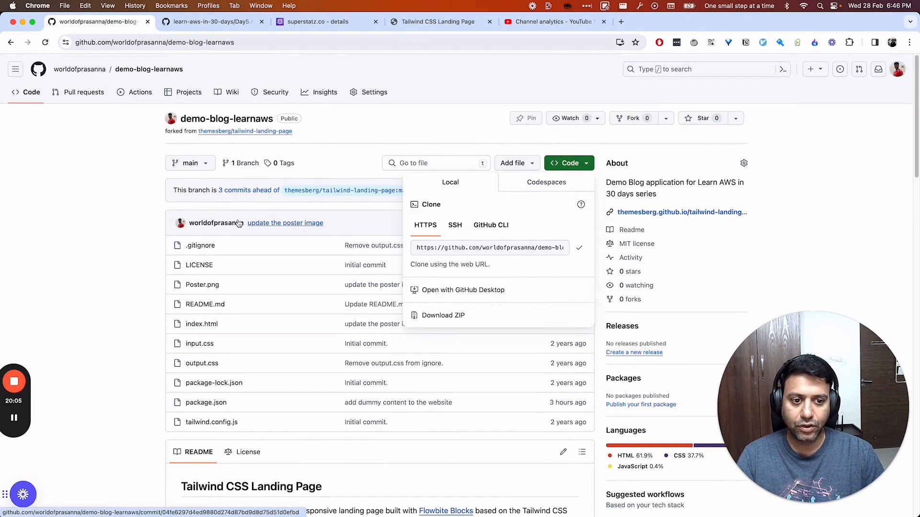
pyautogui.click(92, 207)
# Switch to iTerm2 and clone the demo-blog-learnaws repository into /home/ubuntu with git clone.
pyautogui.press('super+Tab')
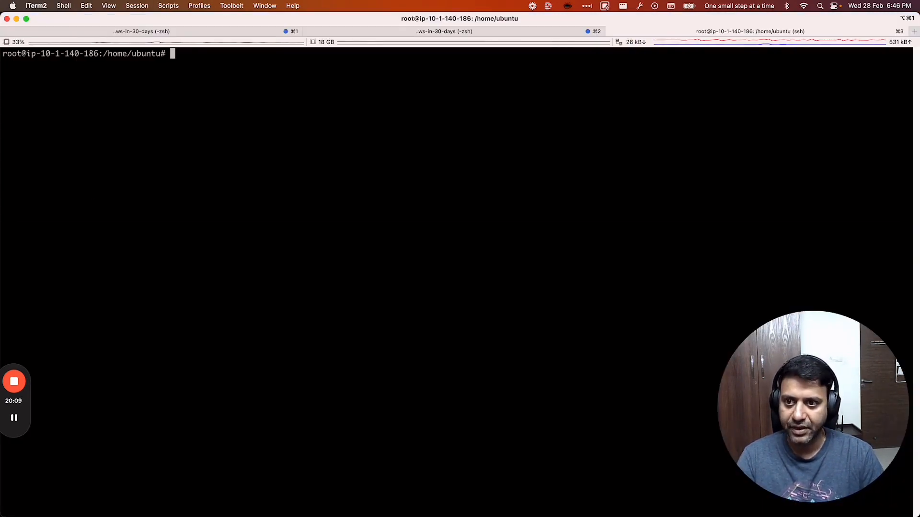
pyautogui.write('git clone')
pyautogui.press('super+v')
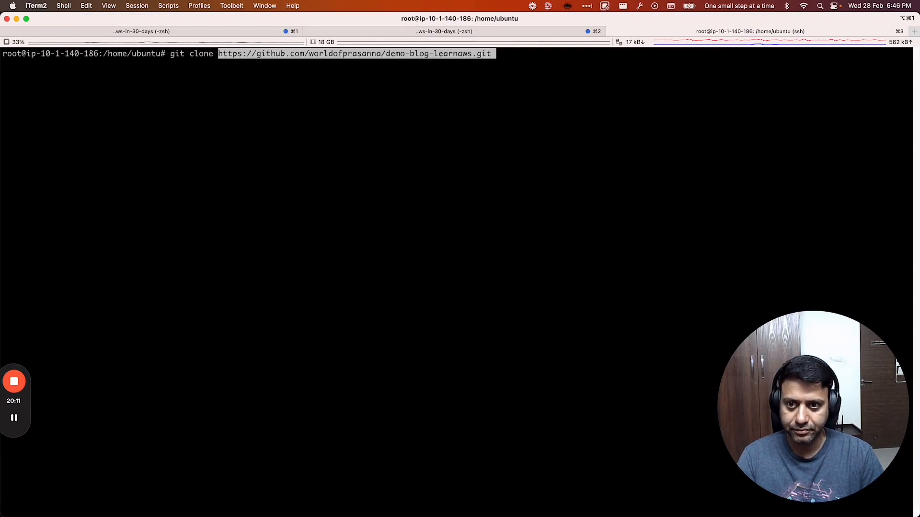
pyautogui.press('Return')
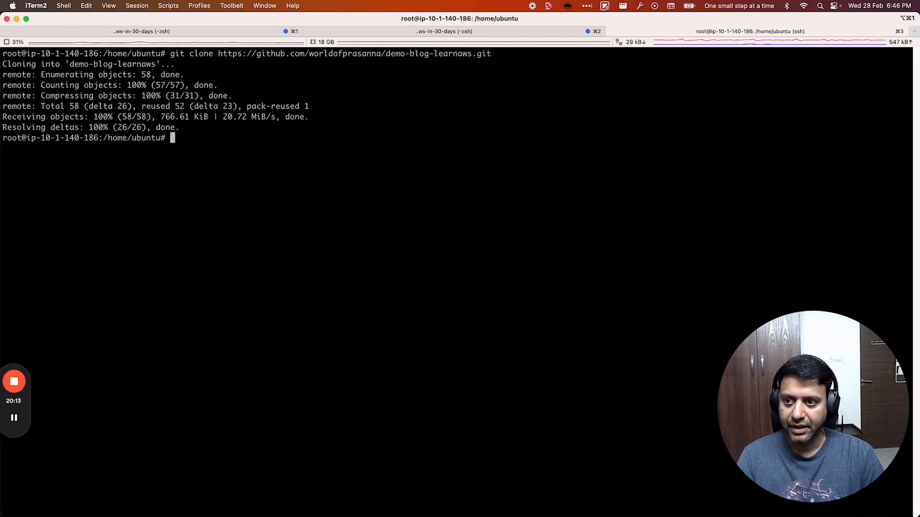
# Change into the demo-blog-learnaws directory, clear the terminal and list its files with ls.
pyautogui.write('cd demo')
pyautogui.press('Tab')
pyautogui.press('Return')
pyautogui.hotkey('ctrl', 'l')
pyautogui.write('ls')
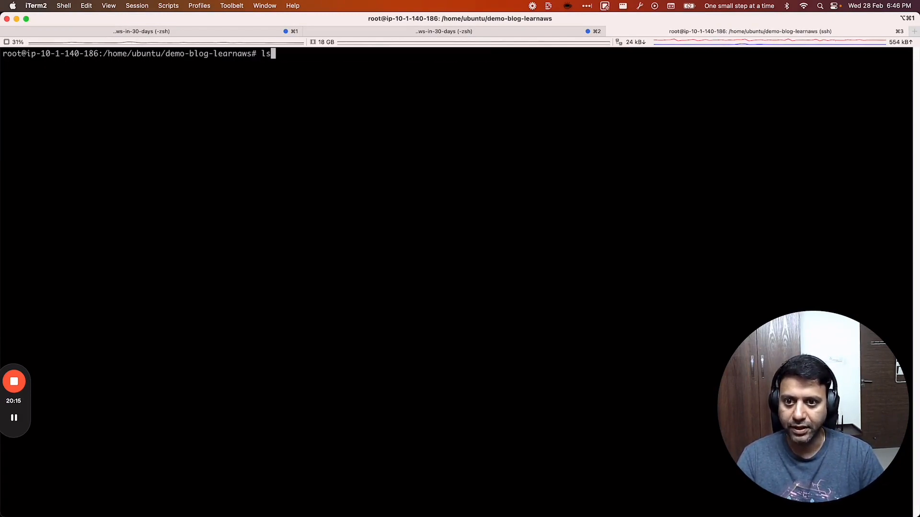
pyautogui.press('Return')
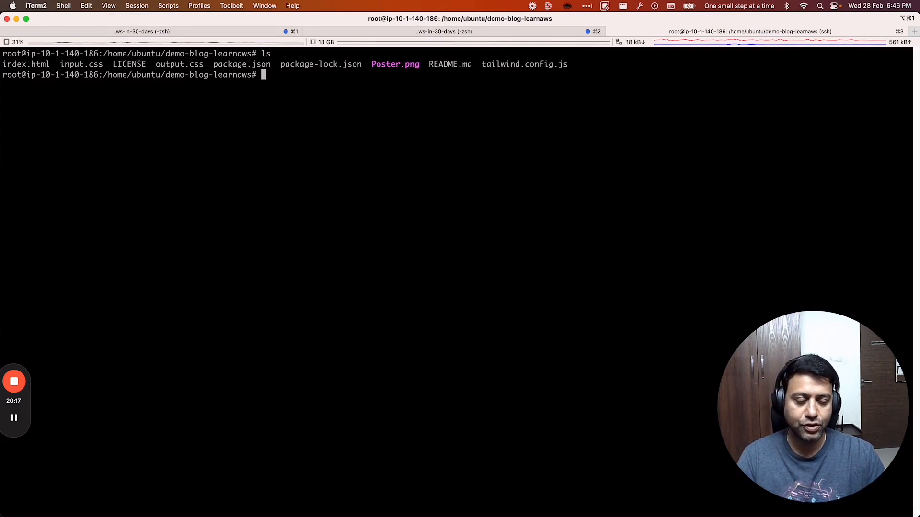
# Copy "npm install" from the Deployment section of Day5.md in Chrome and run it in iTerm2 inside the demo-blog-learnaws directory.
pyautogui.press('super+Tab')
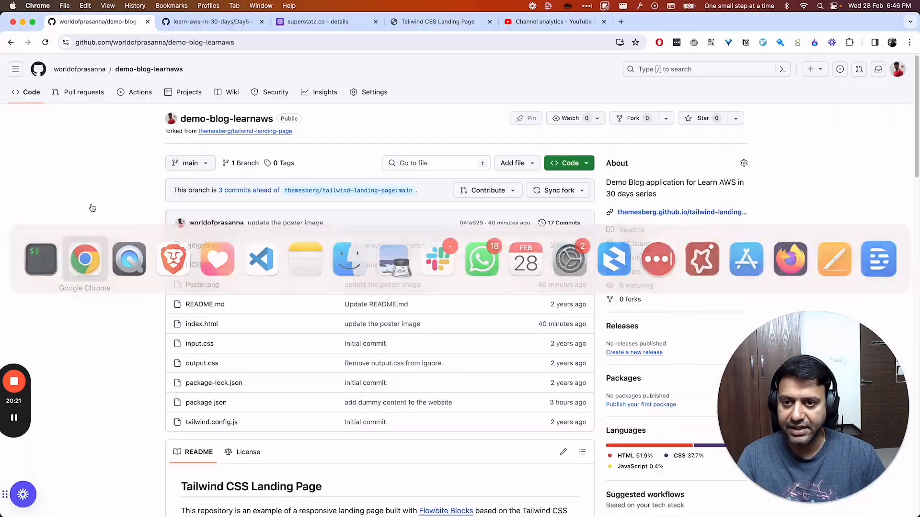
pyautogui.click(254, 24)
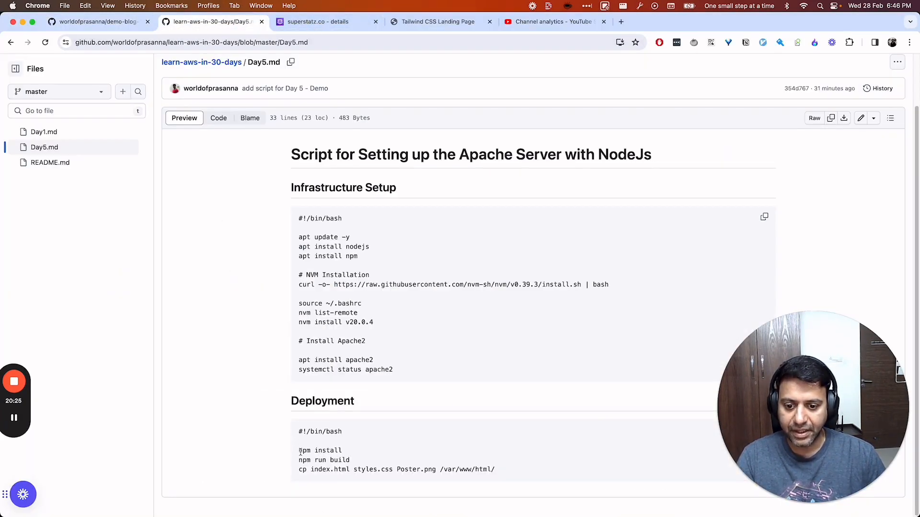
pyautogui.moveTo(297, 450); pyautogui.dragTo(359, 455)
pyautogui.press('super+c')
pyautogui.press('super+Tab')
pyautogui.press('super+v')
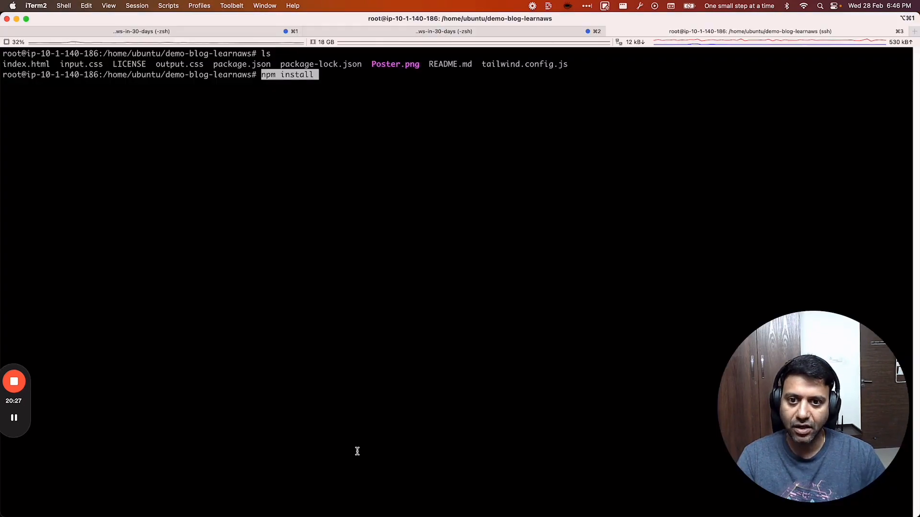
pyautogui.press('Return')
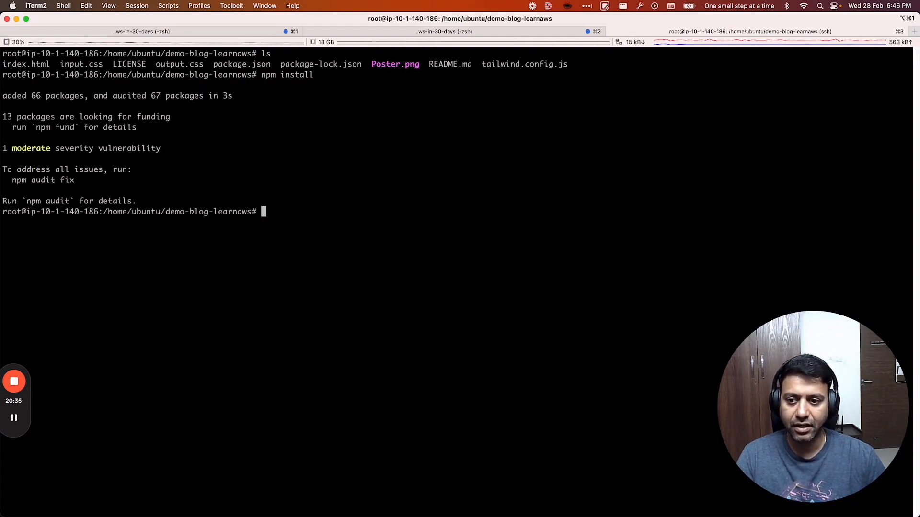
# Switch to Chrome and select the "npm run build" command in the Deployment section of the Day5.md script.
pyautogui.press('super+Tab')
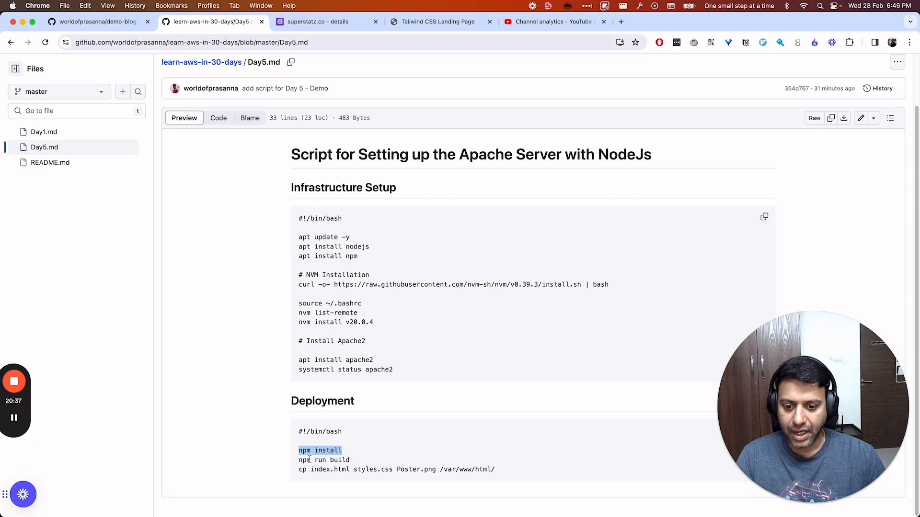
pyautogui.moveTo(299, 460); pyautogui.dragTo(350, 460)
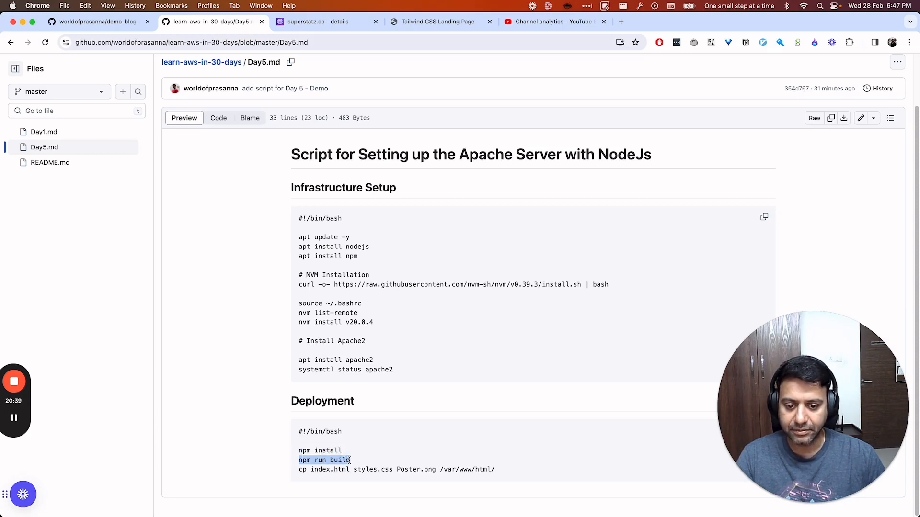
# Copy the npm run build command from the Deployment script and run it in the iTerm2 server session.
pyautogui.press('super+c')
pyautogui.press('super+Tab')
pyautogui.press('super+v')
pyautogui.press('Return')
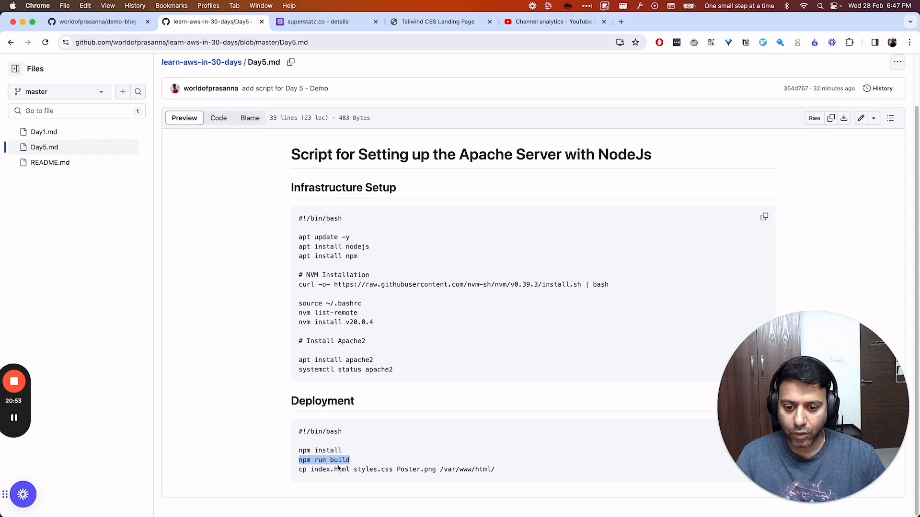
# Copy the Deployment script's cp command, list the project files in iTerm2, and try running cp index.html styles.css Poster.png /var/www/html/.
pyautogui.moveTo(301, 471); pyautogui.dragTo(504, 474)
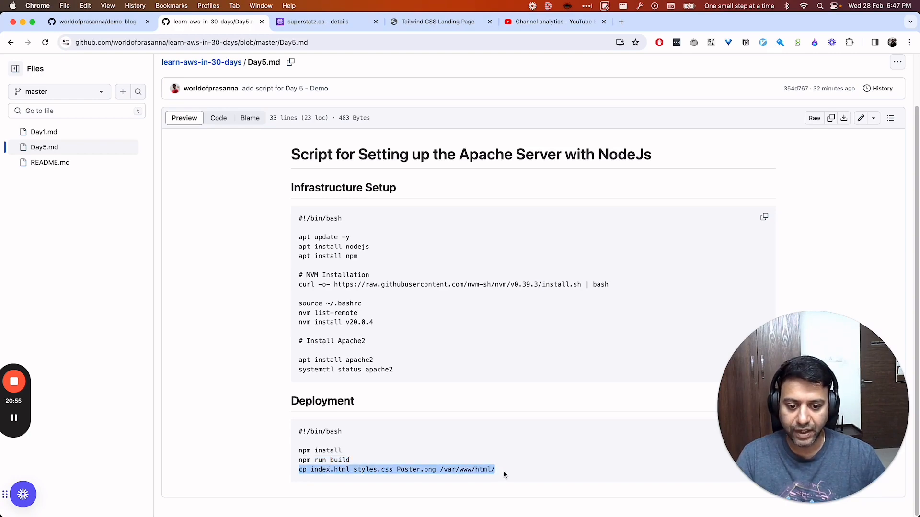
pyautogui.press('super+Tab')
pyautogui.write('ls')
pyautogui.press('Return')
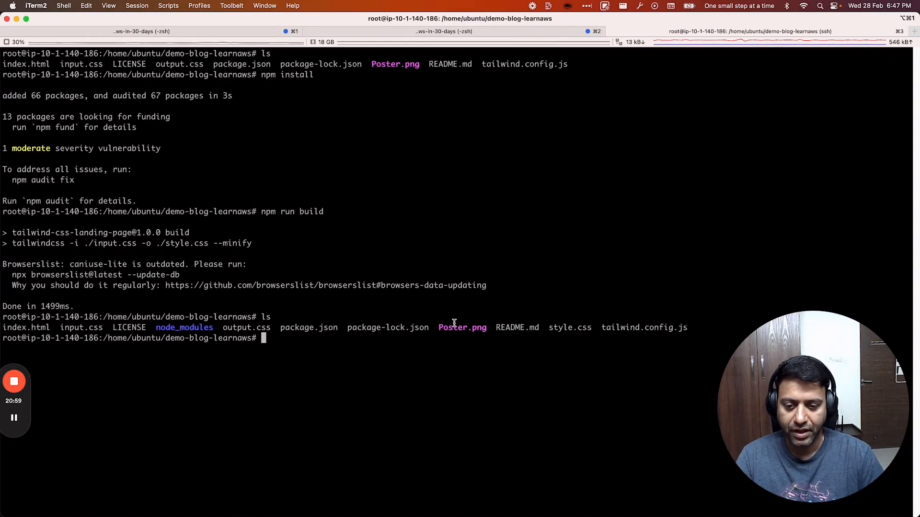
pyautogui.hotkey('ctrl', 'l')
pyautogui.press('super+v')
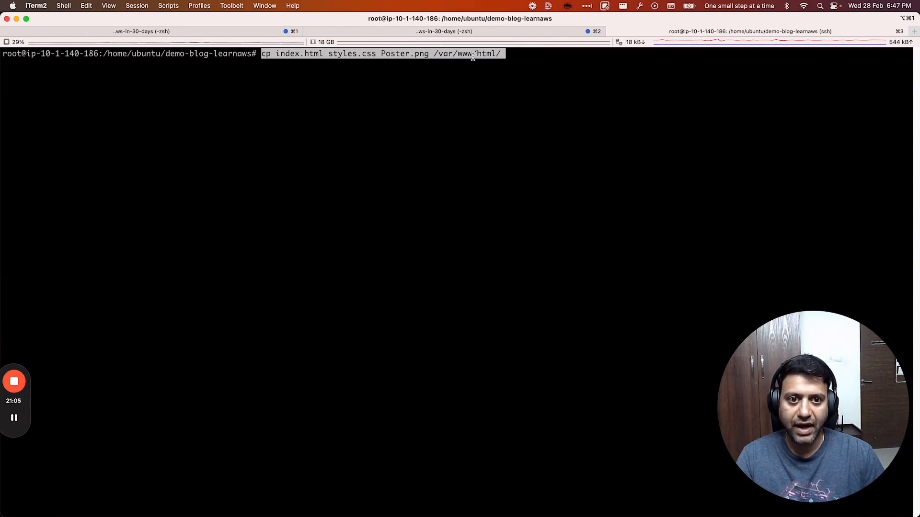
pyautogui.press('Return')
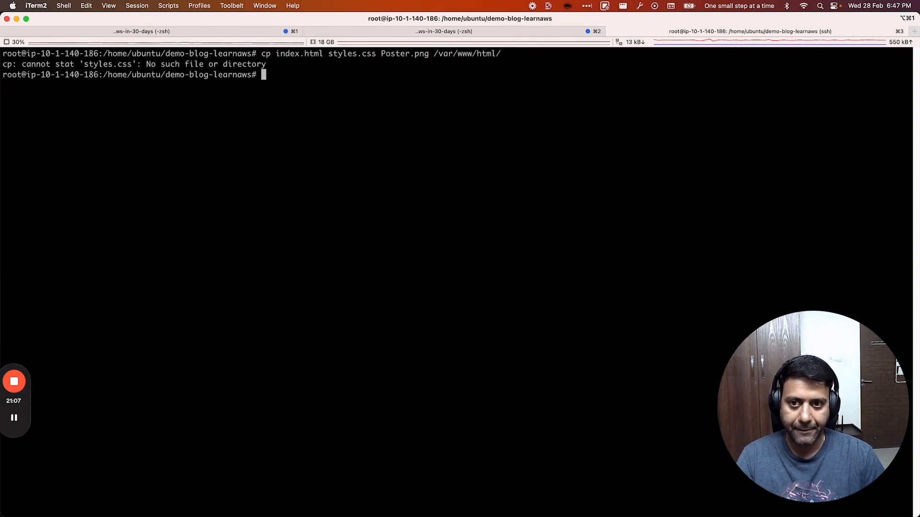
# List the project files and rerun the copy command with the stylesheet name corrected to style.css, targeting /var/www/html/.
pyautogui.write('ls')
pyautogui.press('Return')
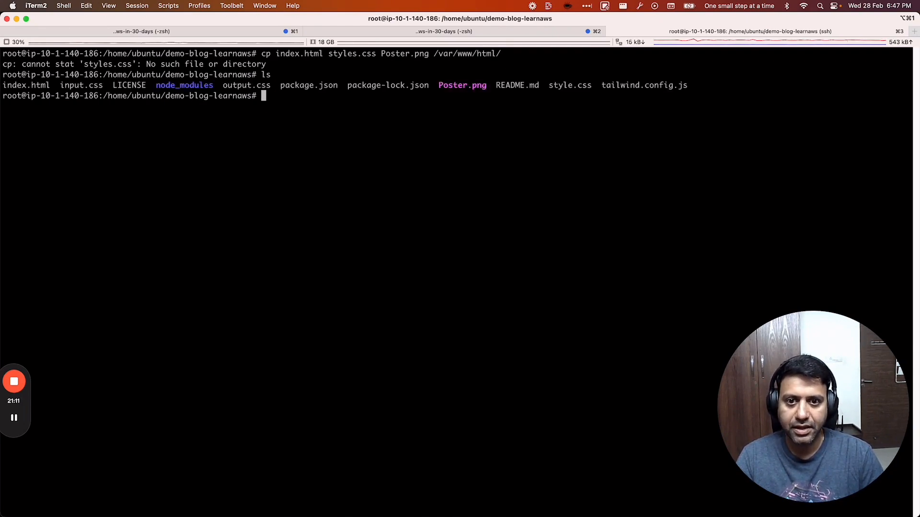
pyautogui.press('Up')
pyautogui.press('Up')
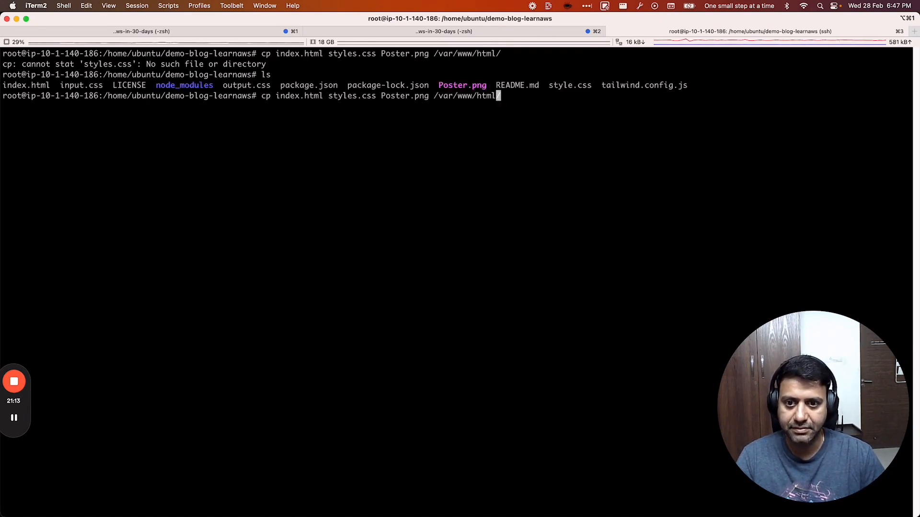
pyautogui.press('Left')
pyautogui.press('Left')
pyautogui.press('Left')
pyautogui.press('Left')
pyautogui.press('Left')
pyautogui.press('Left')
pyautogui.press('Left')
pyautogui.press('Left')
pyautogui.press('Left')
pyautogui.press('Left')
pyautogui.press('Left')
pyautogui.press('Left')
pyautogui.press('Left')
pyautogui.press('Left')
pyautogui.press('Left')
pyautogui.press('Left')
pyautogui.press('Left')
pyautogui.press('Left')
pyautogui.press('Left')
pyautogui.press('Left')
pyautogui.press('Left')
pyautogui.press('Left')
pyautogui.press('Left')
pyautogui.press('Left')
pyautogui.press('Left')
pyautogui.press('Left')
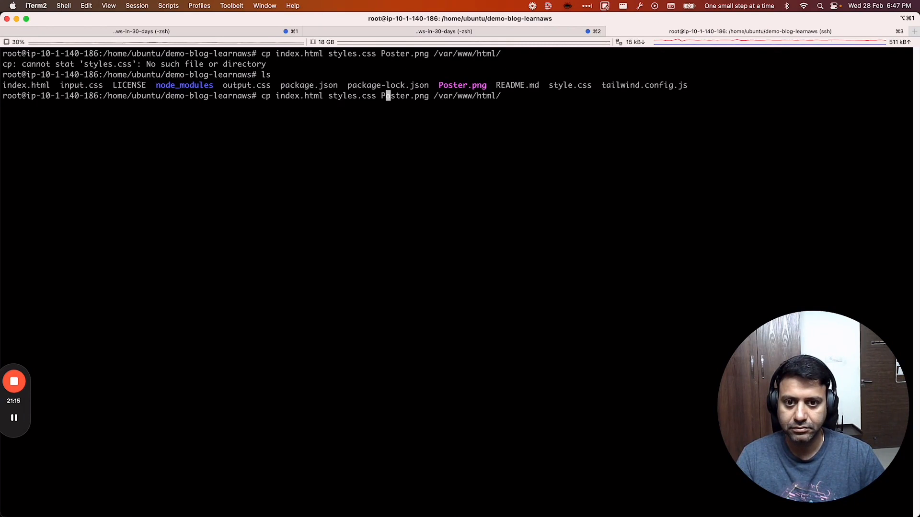
pyautogui.press('Left')
pyautogui.press('BackSpace')
pyautogui.press('Return')
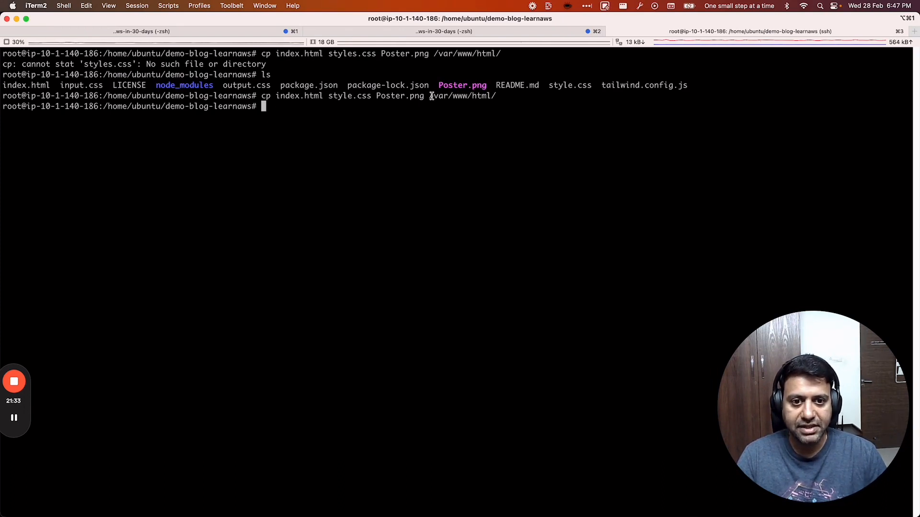
pyautogui.moveTo(430, 95); pyautogui.dragTo(497, 95)
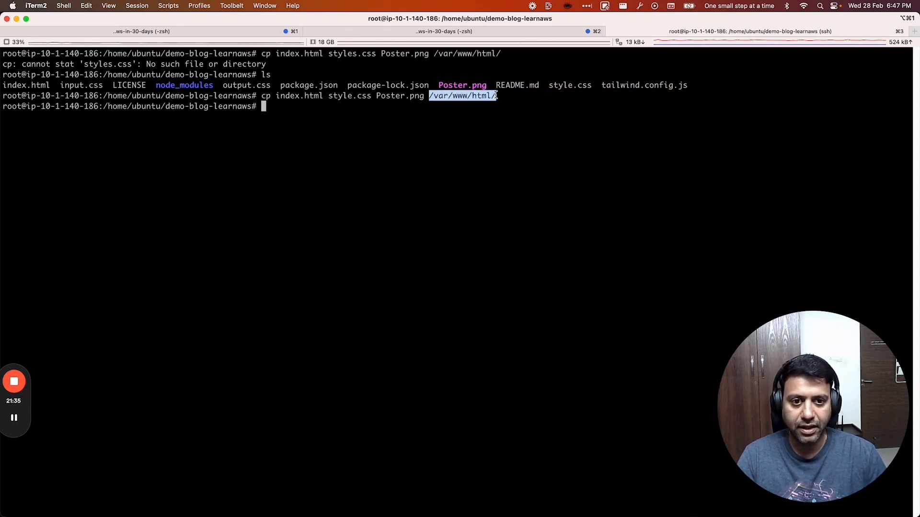
pyautogui.click(454, 117)
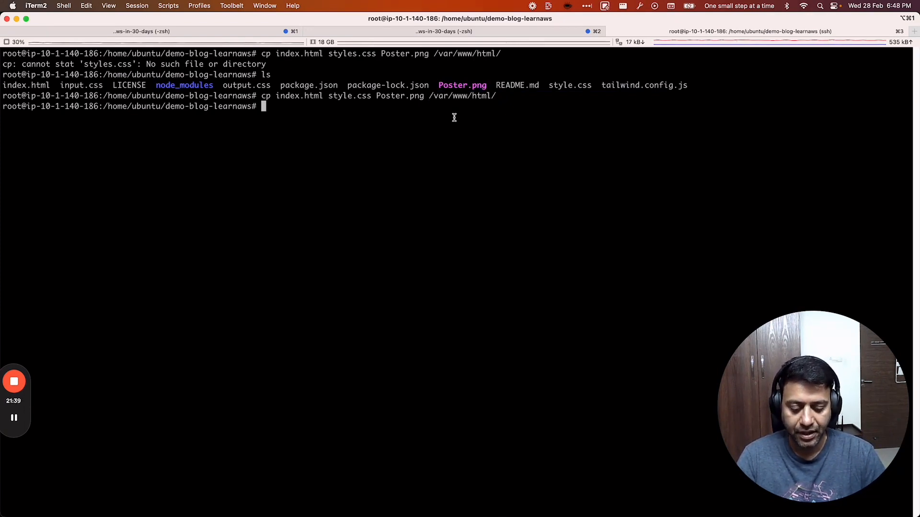
# Request localhost with curl, look through the returned HTML, and clear the terminal.
pyautogui.write('curl localh')
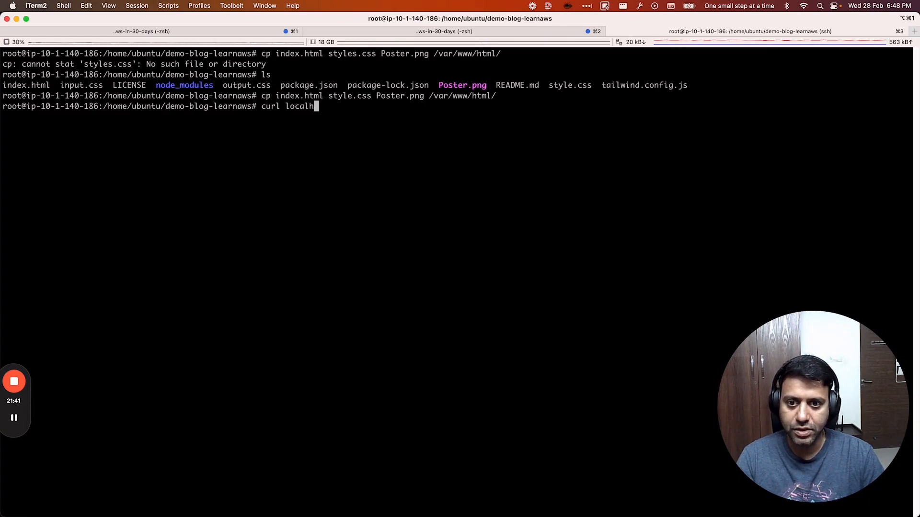
pyautogui.write('ost')
pyautogui.press('Return')
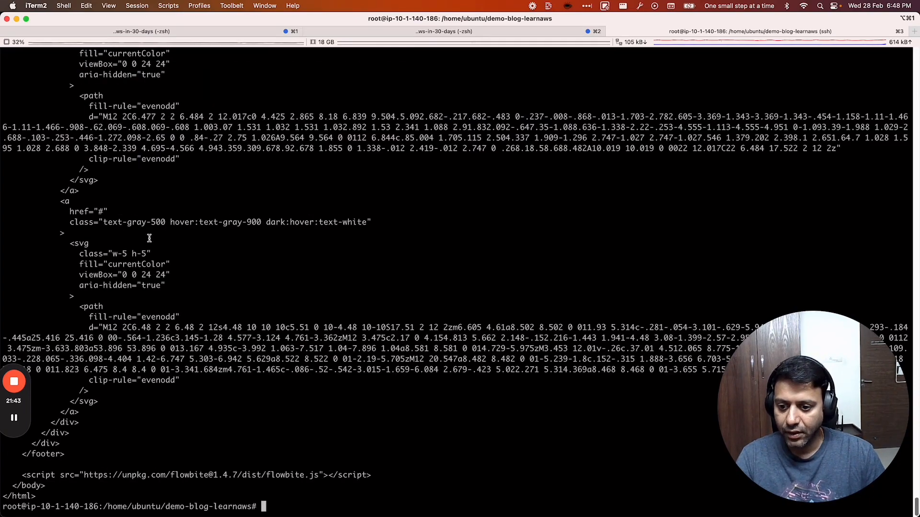
pyautogui.scroll(10, 150, 238)
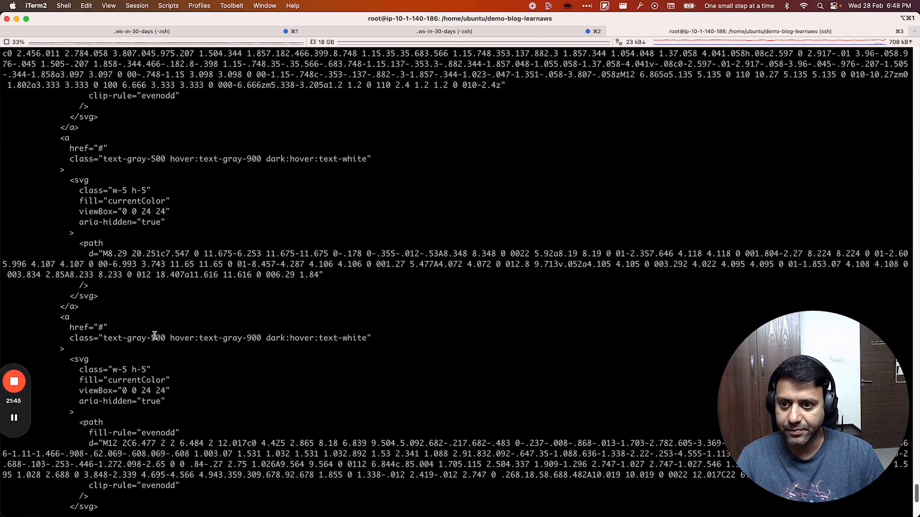
pyautogui.scroll(4, 155, 335)
pyautogui.scroll(-15, 154, 338)
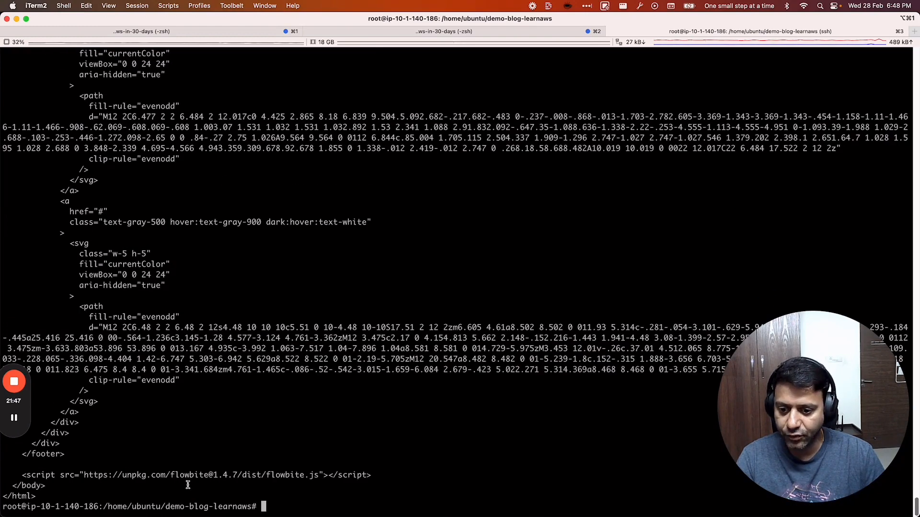
pyautogui.press('super+k')
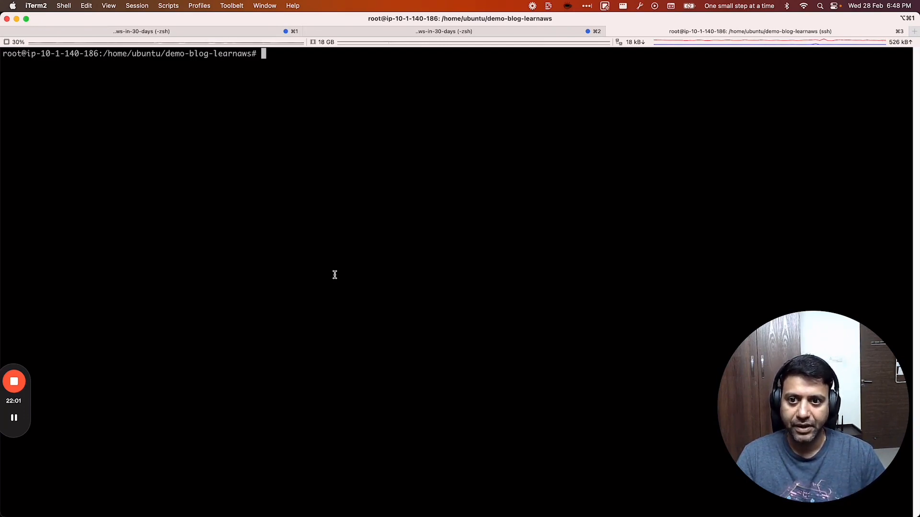
# Switch to the AWS console in Brave and open the webserver-sg security group attached to the LearnAWSIn30DaysBlog instance.
pyautogui.press('super+Tab')
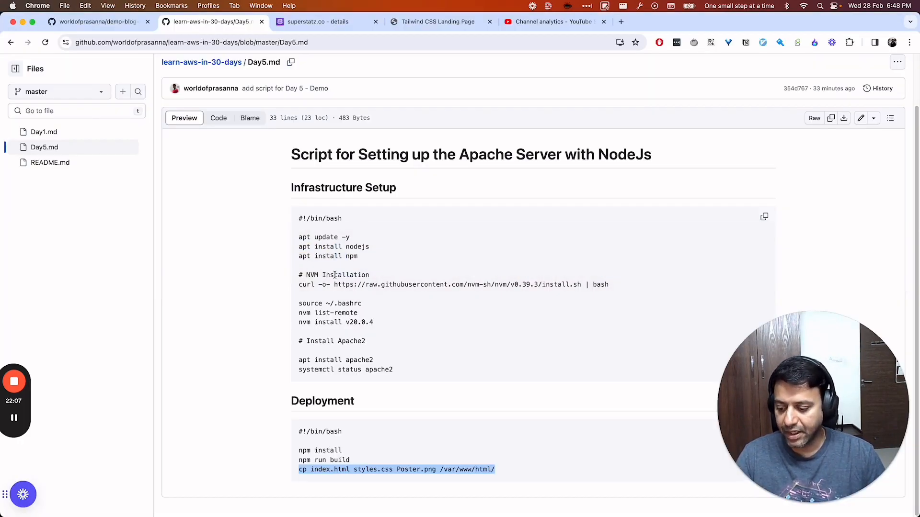
pyautogui.press('super+Tab')
pyautogui.press('super+Tab')
pyautogui.press('super+Tab')
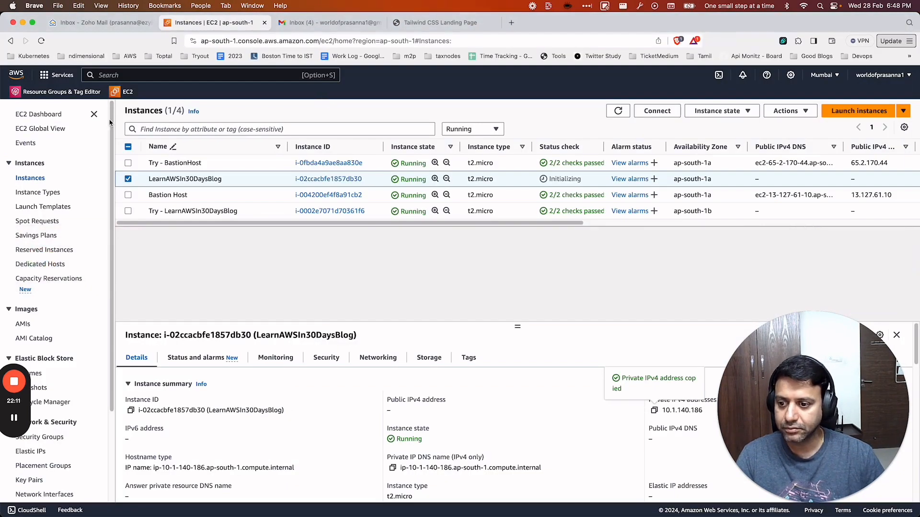
pyautogui.scroll(-3, 74, 257)
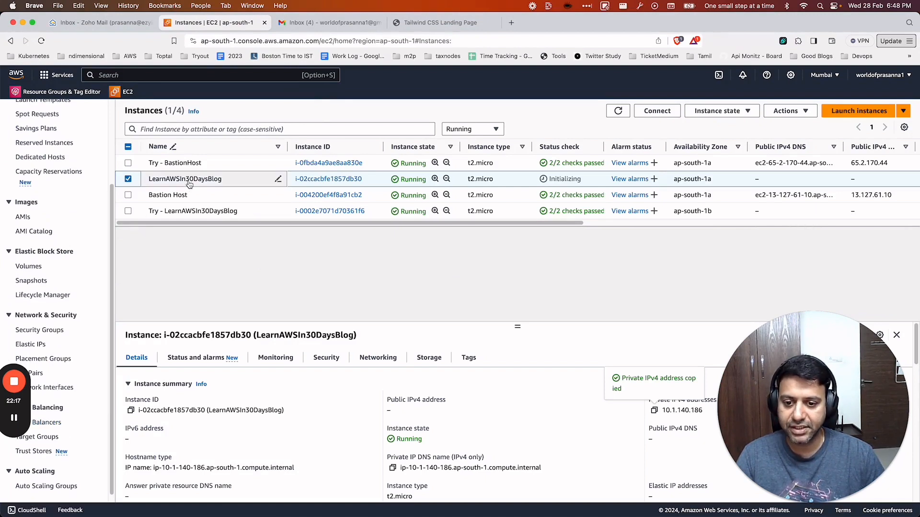
pyautogui.click(328, 358)
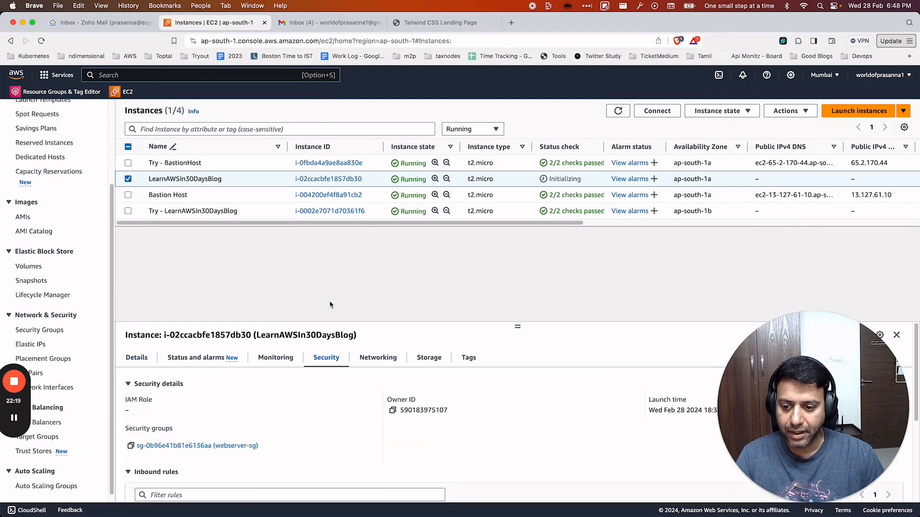
pyautogui.click(225, 448)
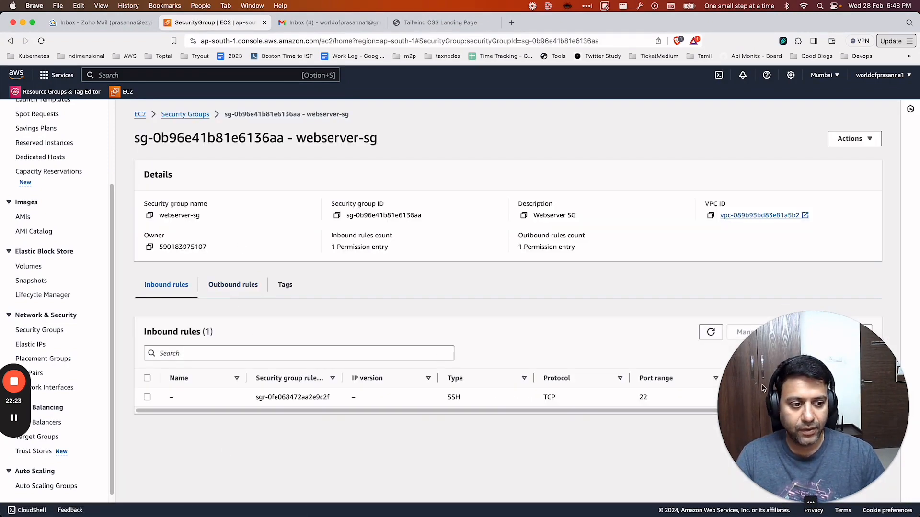
# Start editing the inbound rules of webserver-sg and add a new rule, leaving its type as Custom TCP.
pyautogui.moveTo(763, 388); pyautogui.dragTo(736, 155)
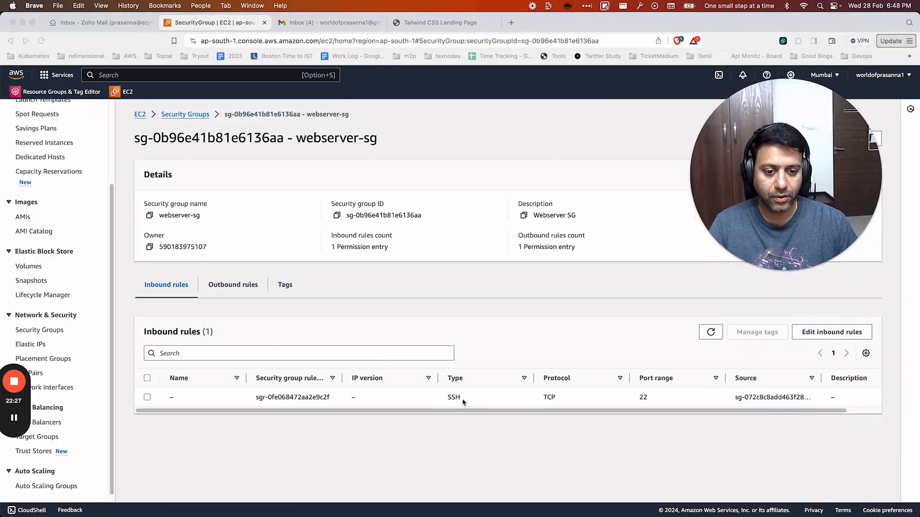
pyautogui.click(656, 461)
pyautogui.click(832, 332)
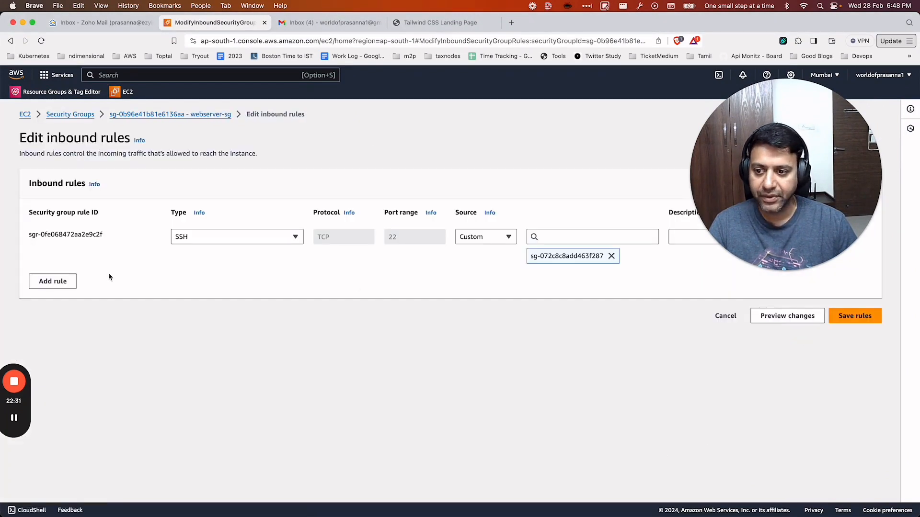
pyautogui.click(73, 286)
pyautogui.click(211, 286)
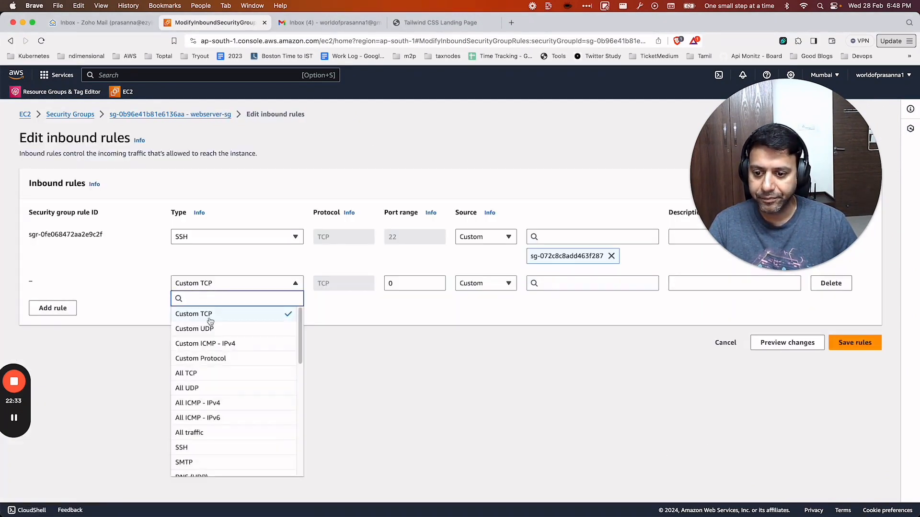
pyautogui.scroll(-2, 209, 414)
pyautogui.click(443, 401)
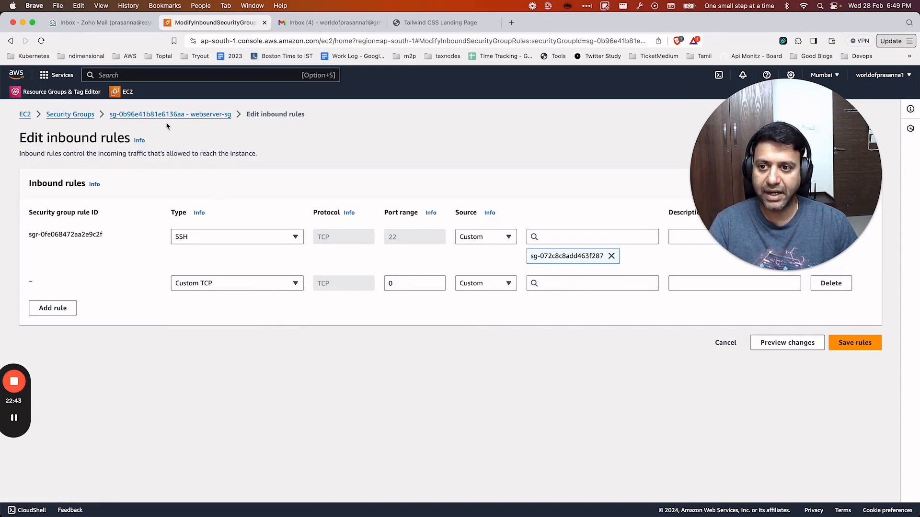
# Open the EC2 load balancers page in a separate browser tab and start creating an Application Load Balancer.
pyautogui.click(126, 93)
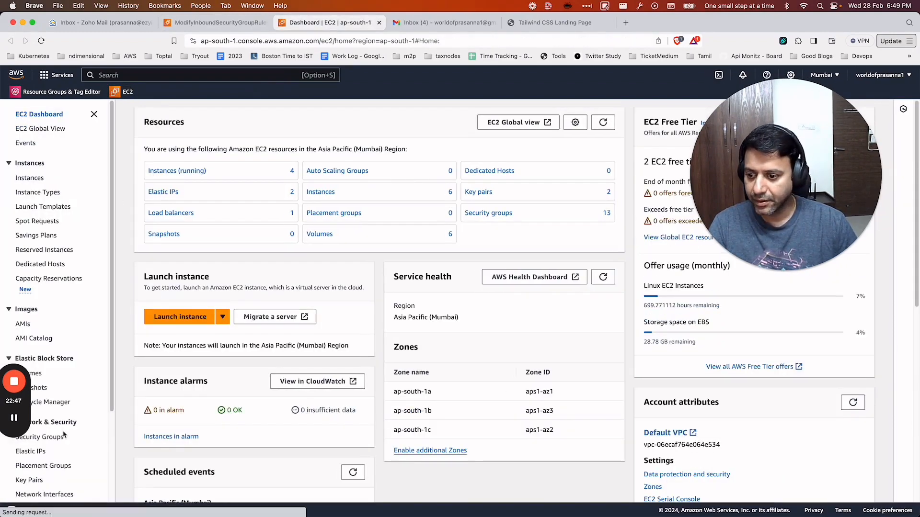
pyautogui.scroll(-5, 60, 427)
pyautogui.click(50, 415)
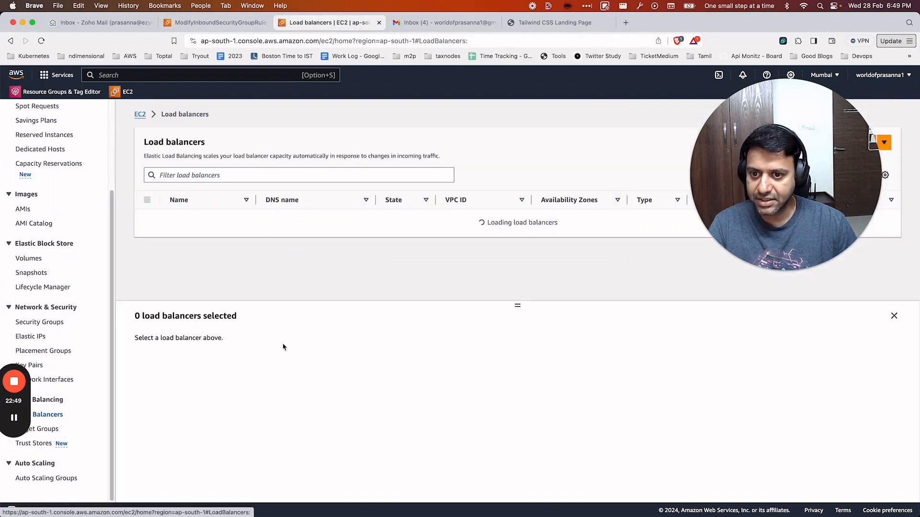
pyautogui.moveTo(782, 153); pyautogui.dragTo(750, 376)
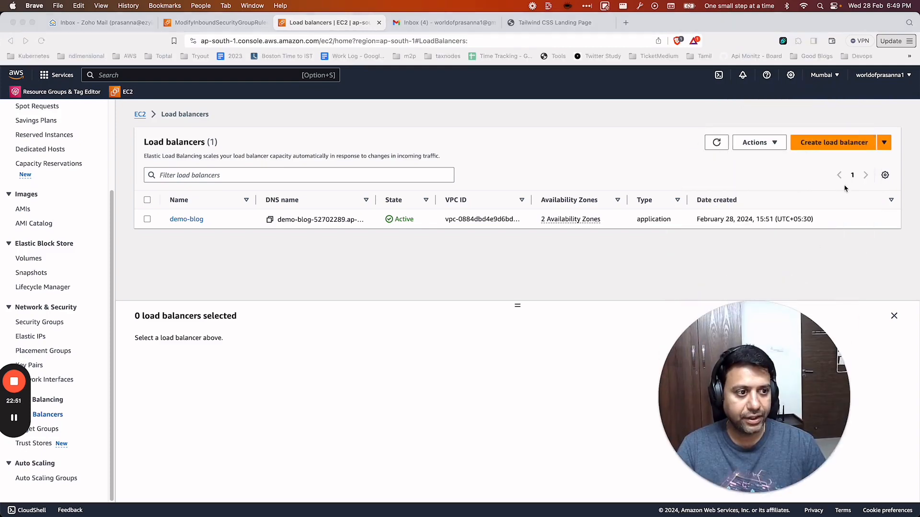
pyautogui.click(834, 148)
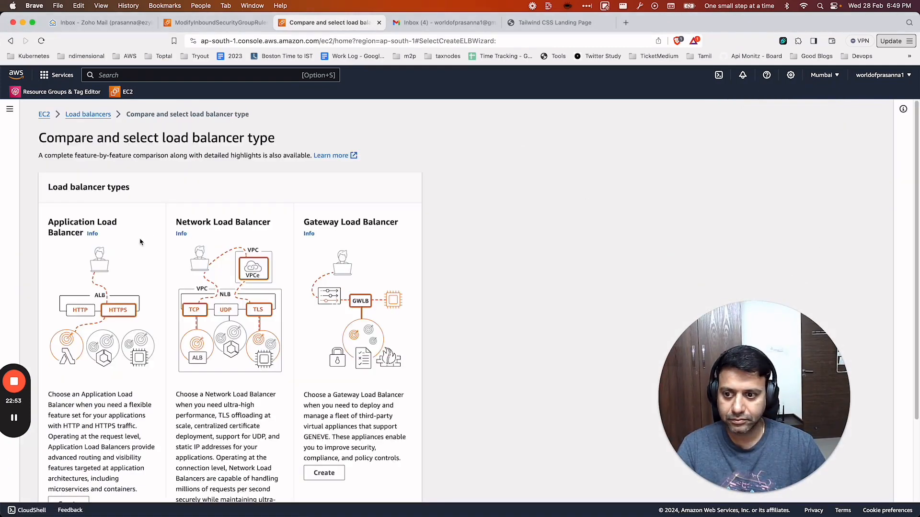
pyautogui.scroll(-3, 103, 277)
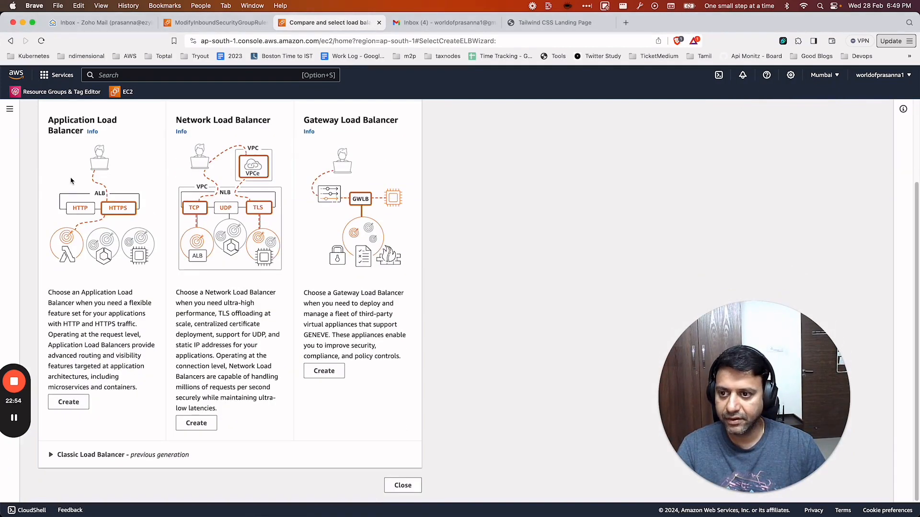
pyautogui.click(75, 408)
# Name the load balancer learn-aws-blog.
pyautogui.click(136, 295)
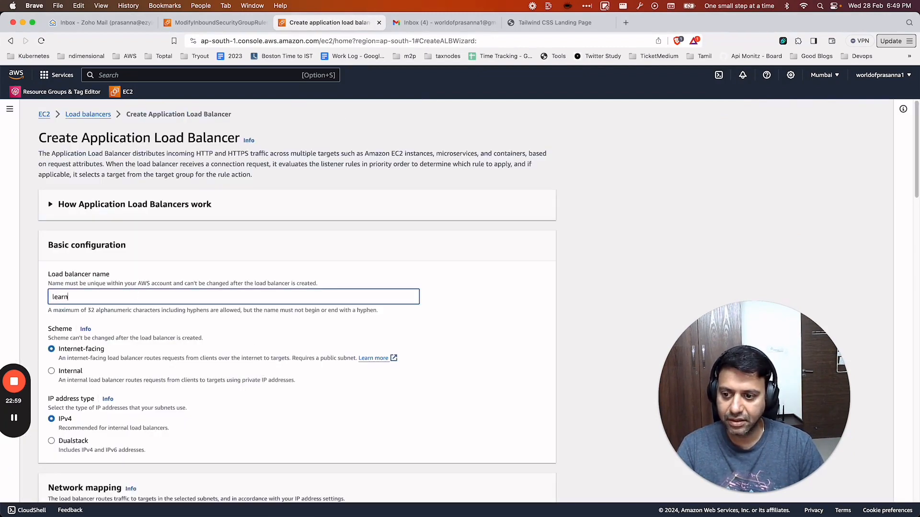
pyautogui.write('learn-aws-')
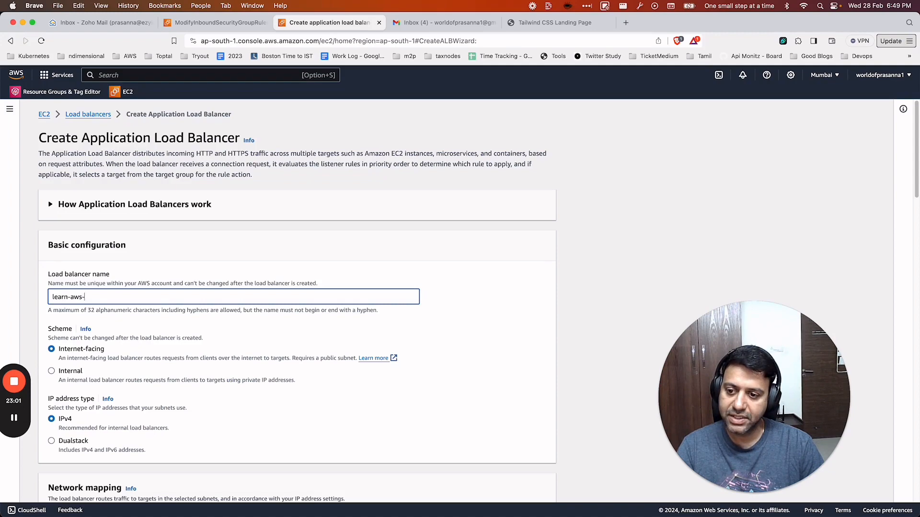
pyautogui.write('blog')
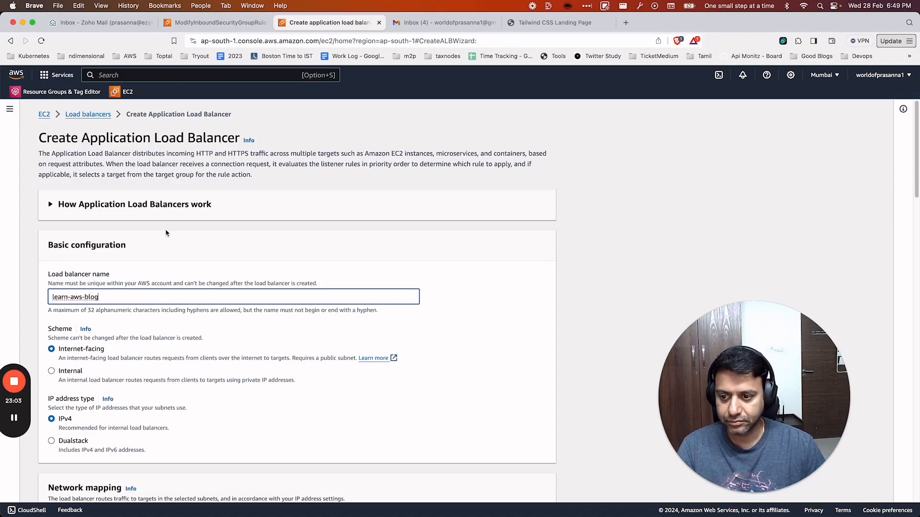
# Place the load balancer in learnawsblog-vpc and map it to the public subnets of ap-south-1a and ap-south-1b.
pyautogui.scroll(-2, 173, 252)
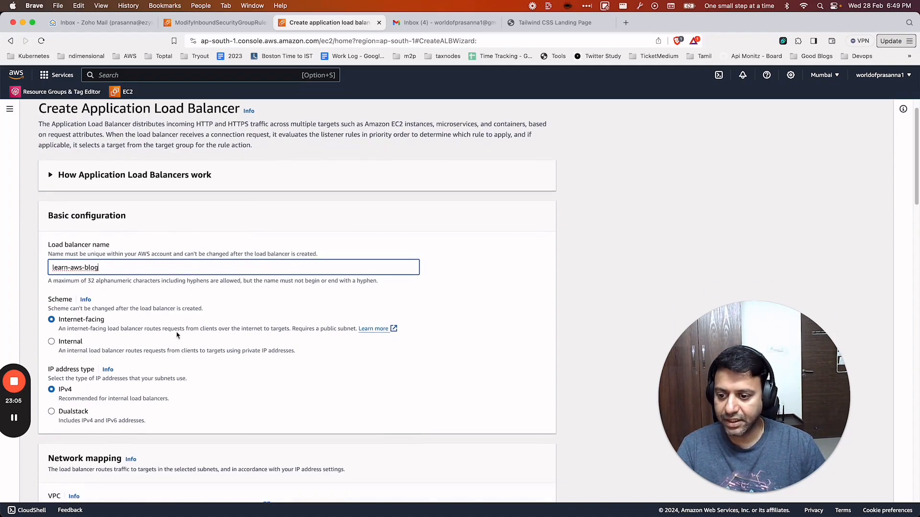
pyautogui.scroll(-5, 177, 335)
pyautogui.click(152, 303)
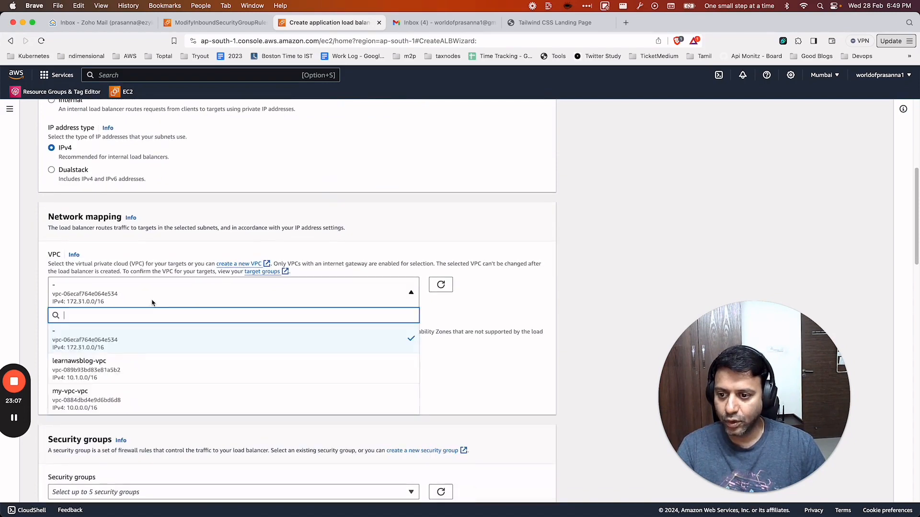
pyautogui.click(122, 370)
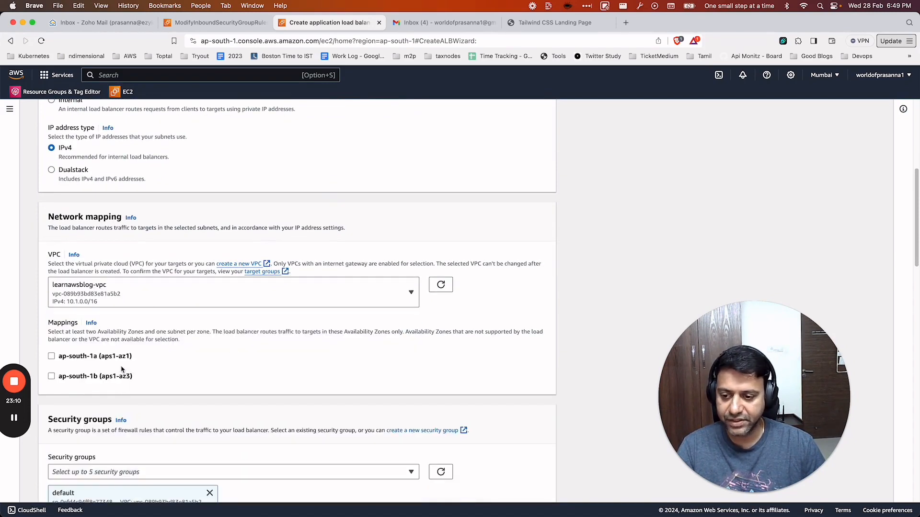
pyautogui.click(52, 357)
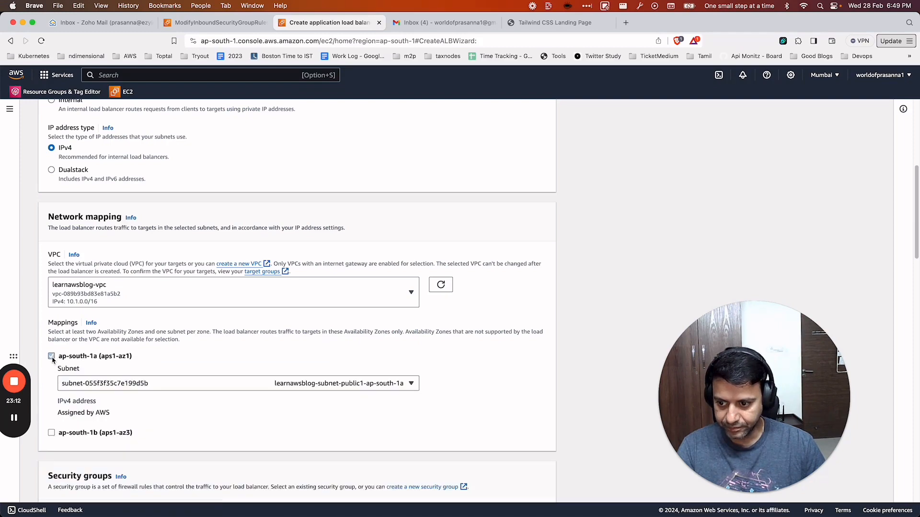
pyautogui.click(52, 433)
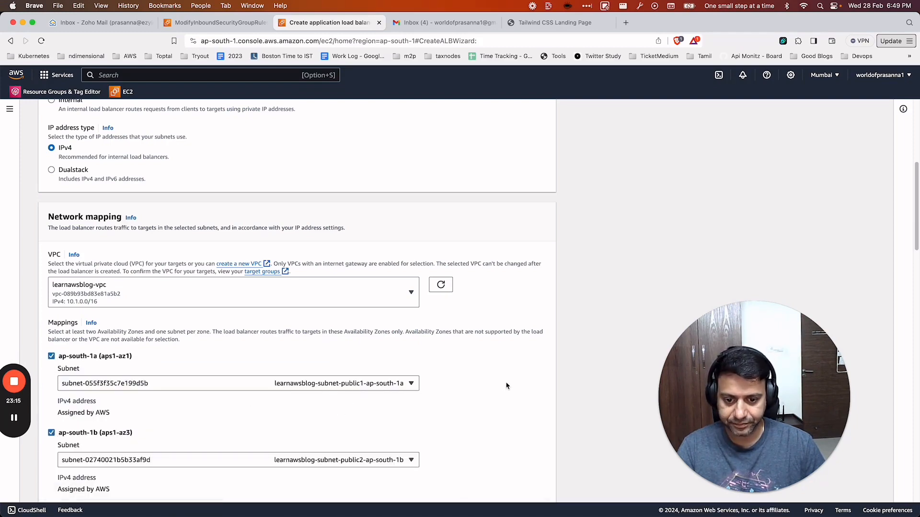
# Remove the default security group from the load balancer and open the form for creating a new security group.
pyautogui.scroll(-5, 507, 383)
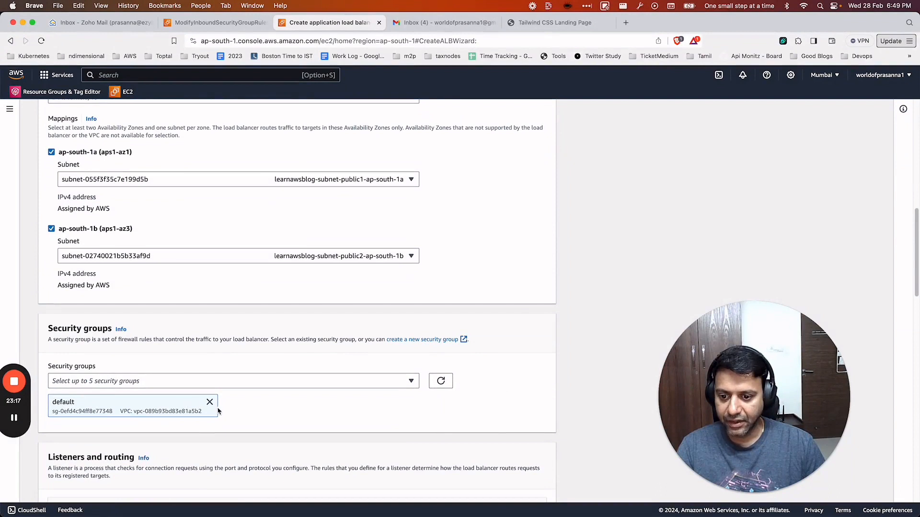
pyautogui.click(209, 403)
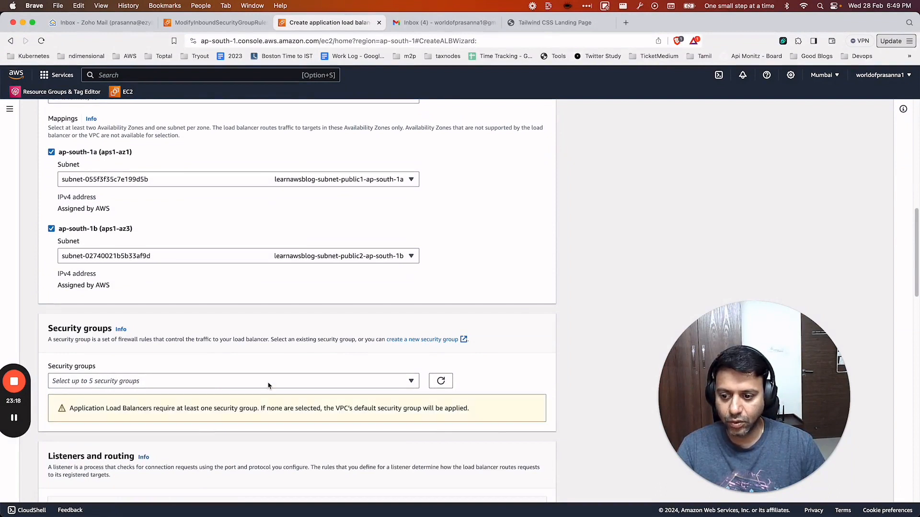
pyautogui.click(431, 339)
pyautogui.click(431, 23)
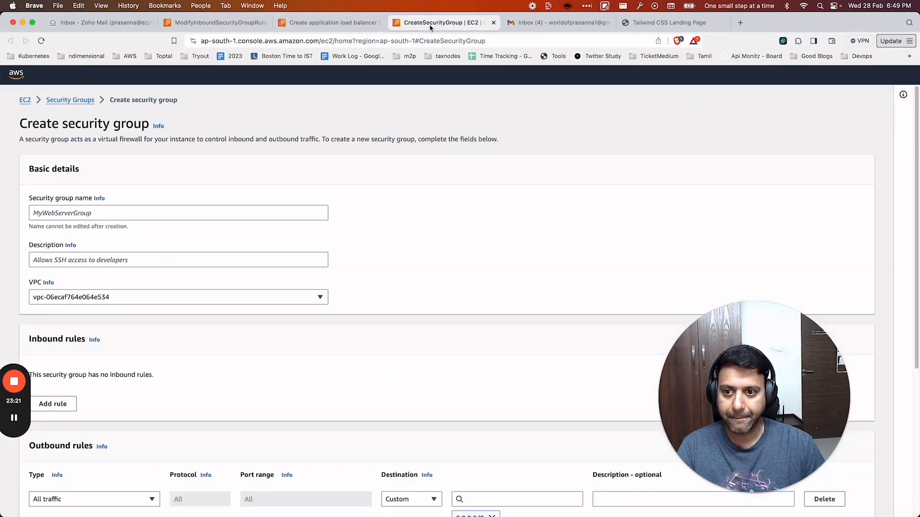
# Name the new security group learnaws-lb-sg.
pyautogui.click(78, 232)
pyautogui.write('l')
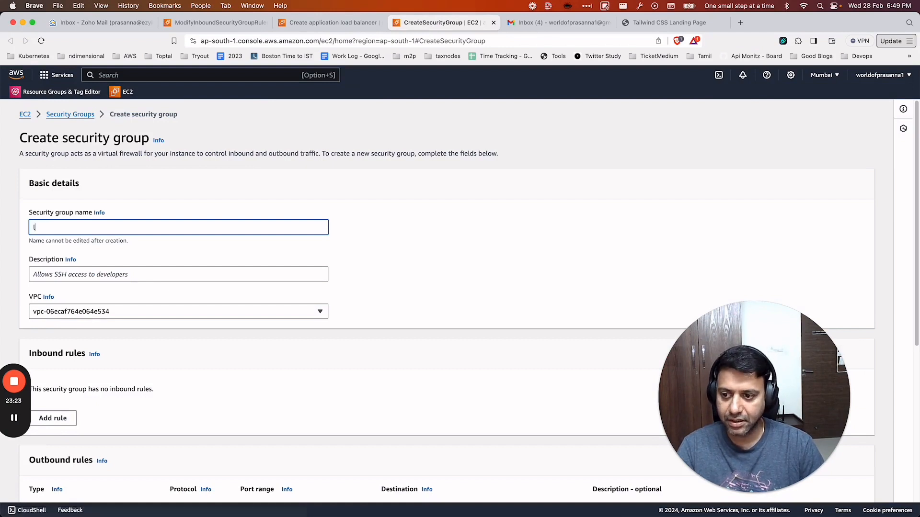
pyautogui.write('earnaws-s')
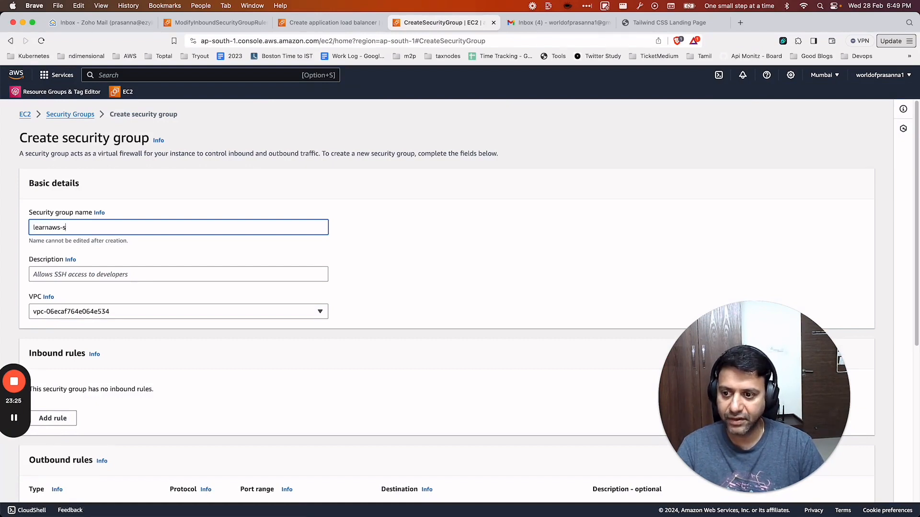
pyautogui.write('g')
pyautogui.click(63, 227)
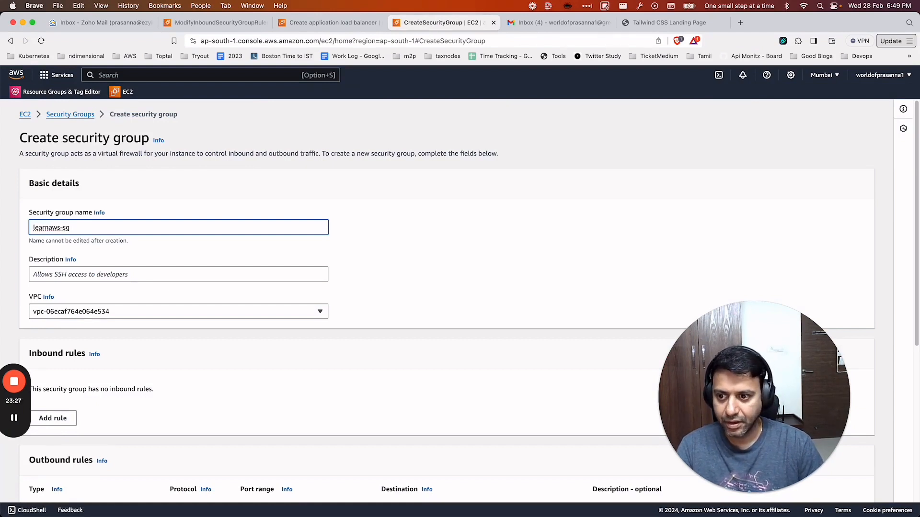
pyautogui.write('lb-')
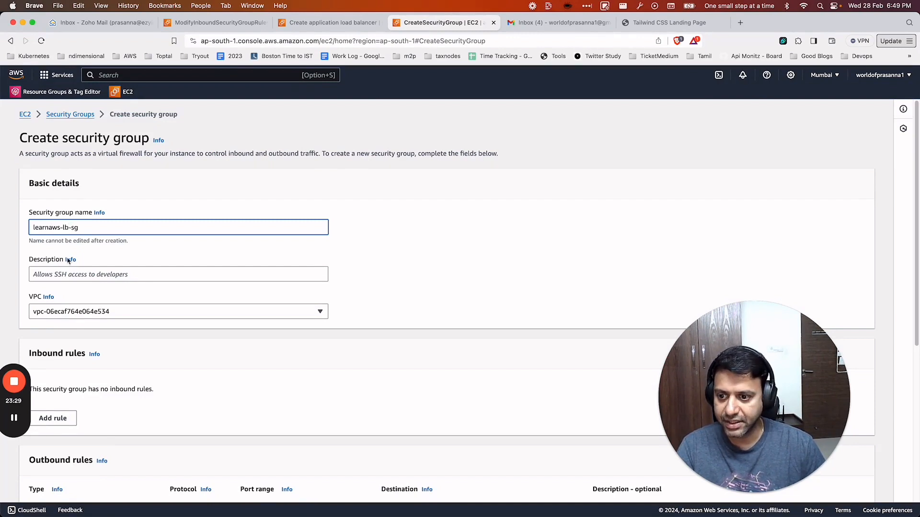
# Describe the security group as Load Balancer SG and assign it to learnawsblog-vpc.
pyautogui.click(59, 274)
pyautogui.write('Loa')
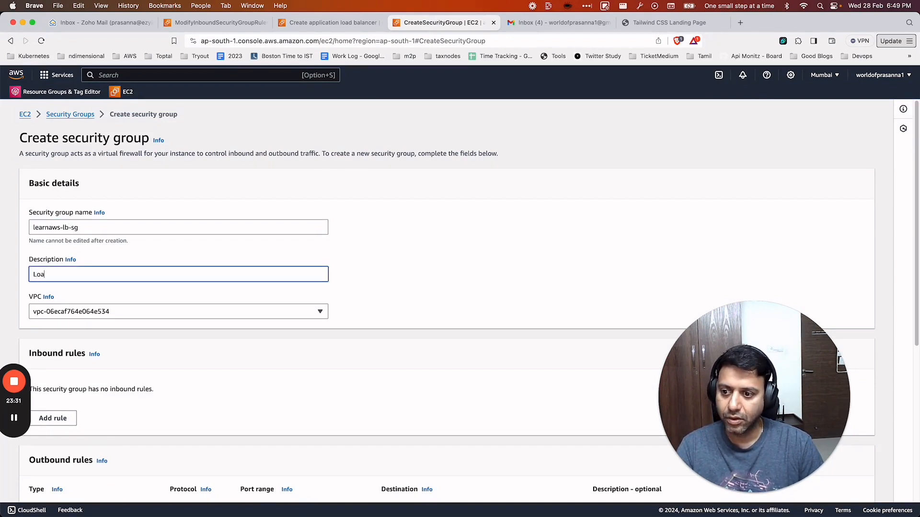
pyautogui.write('d Balancer SG')
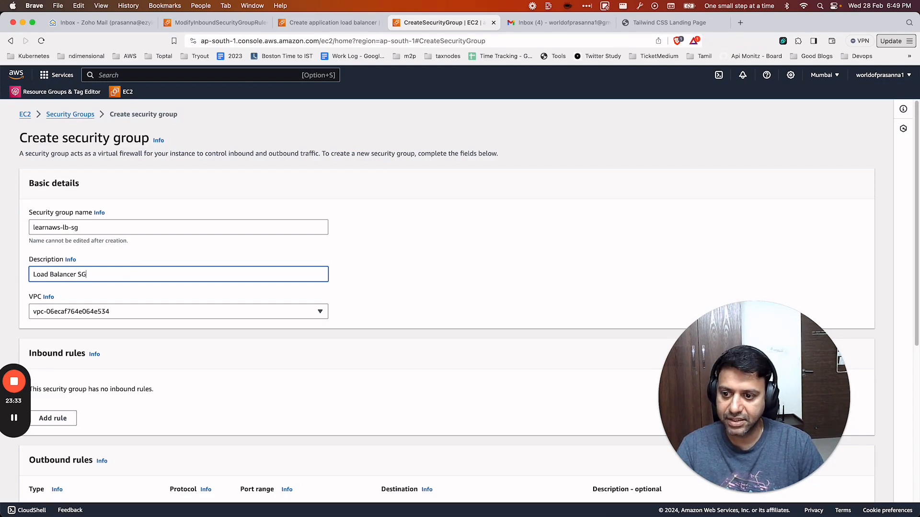
pyautogui.click(111, 316)
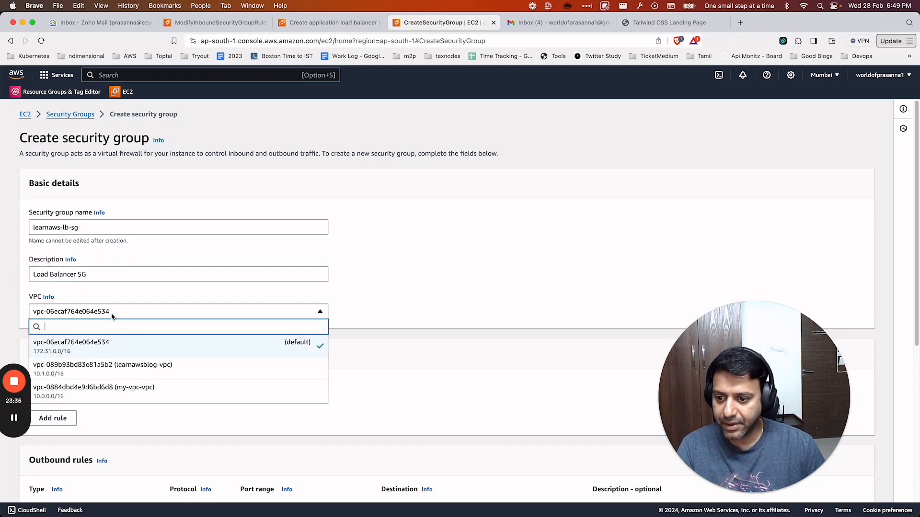
pyautogui.click(124, 368)
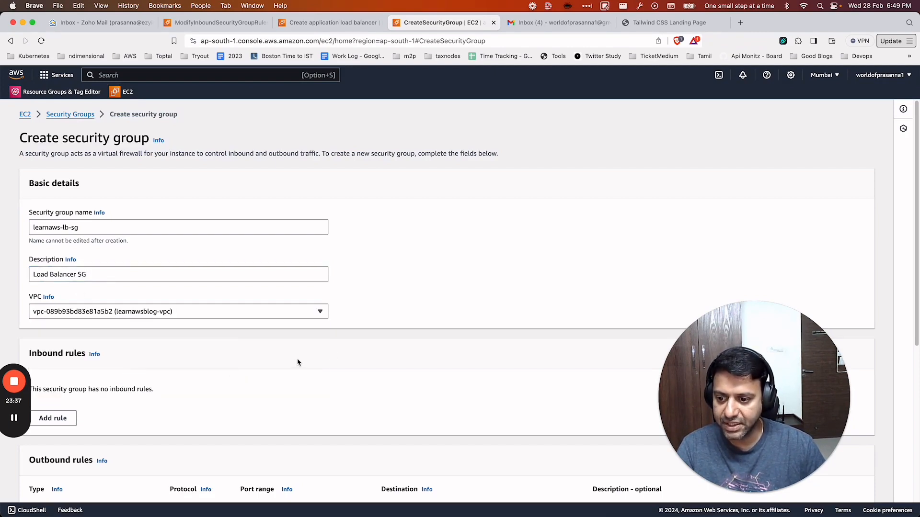
# Add an inbound rule allowing HTTP on port 80 from anywhere over IPv4 (0.0.0.0/0).
pyautogui.scroll(-5, 317, 357)
pyautogui.click(64, 242)
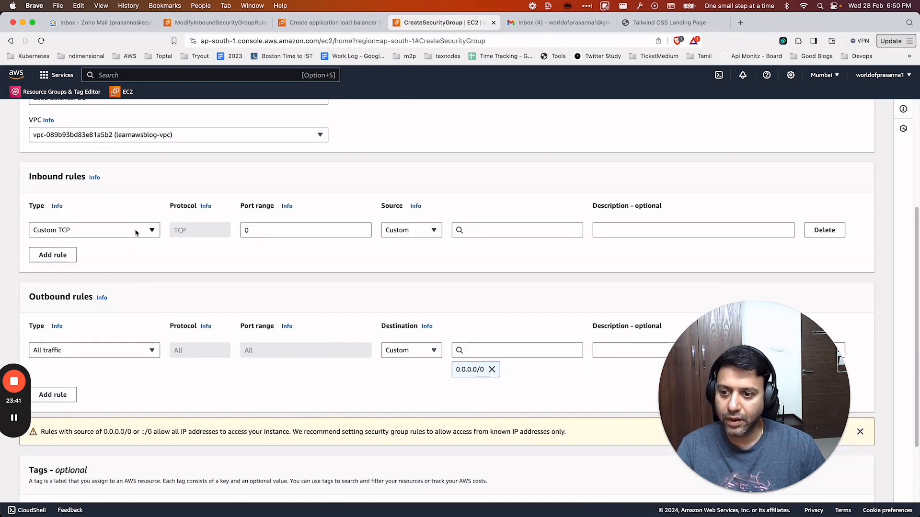
pyautogui.click(136, 233)
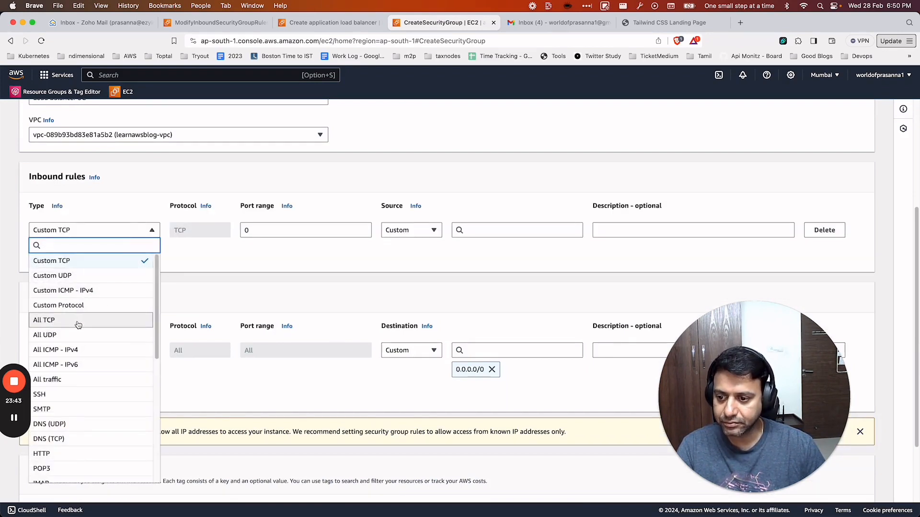
pyautogui.scroll(-3, 86, 398)
pyautogui.click(69, 363)
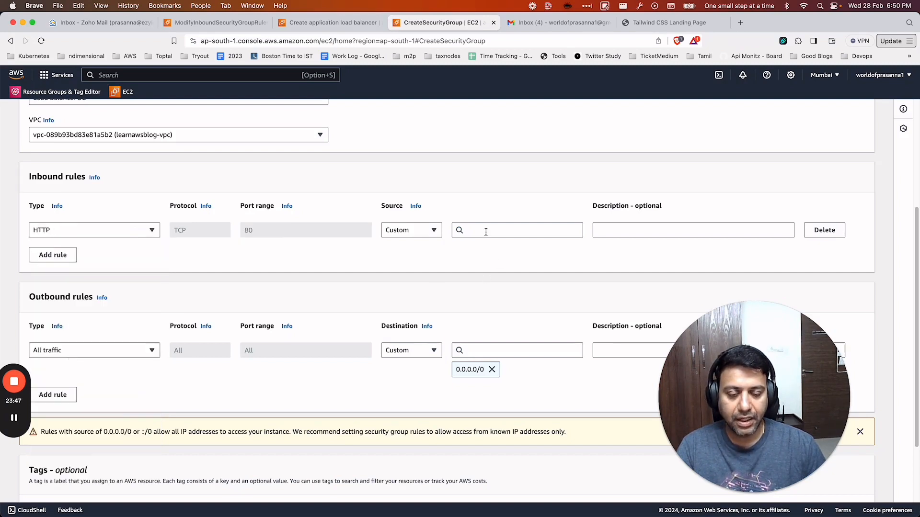
pyautogui.click(416, 231)
pyautogui.click(414, 260)
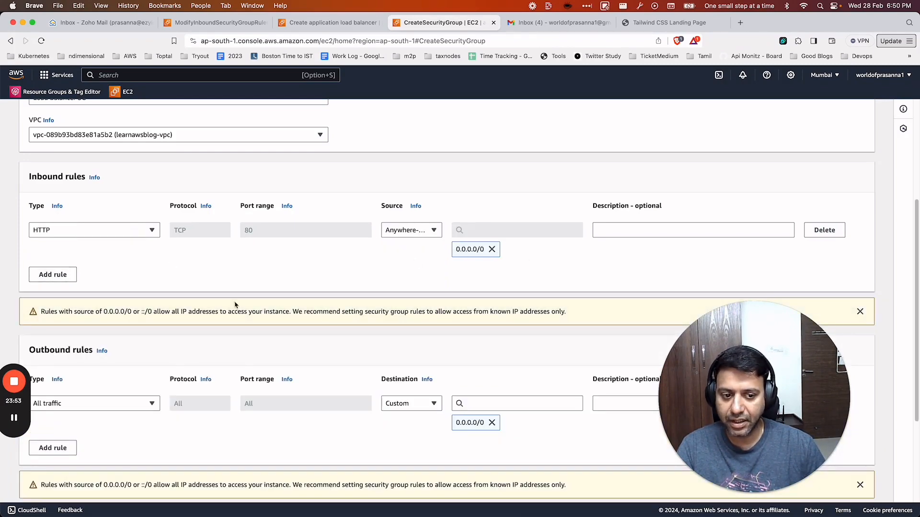
# Create the security group with only the HTTP inbound rule and the default outbound rule, discarding any extra empty rule.
pyautogui.scroll(-3, 324, 323)
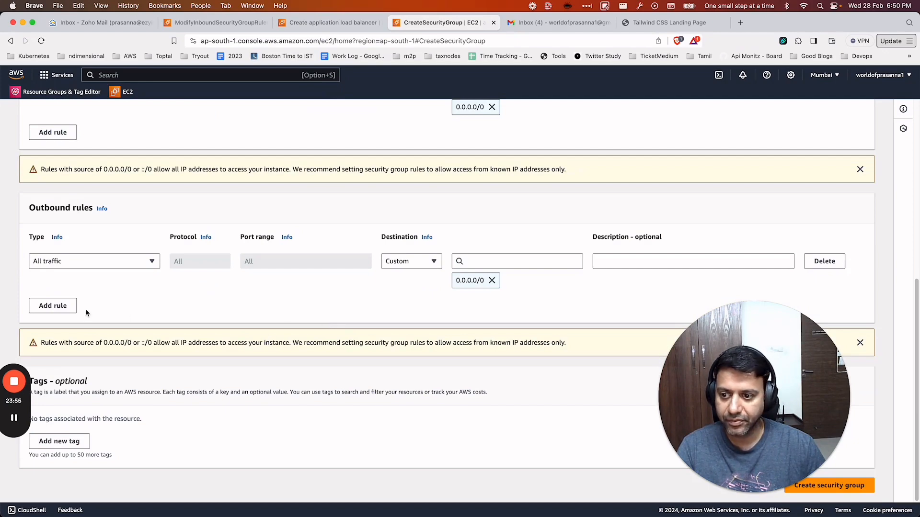
pyautogui.scroll(4, 111, 322)
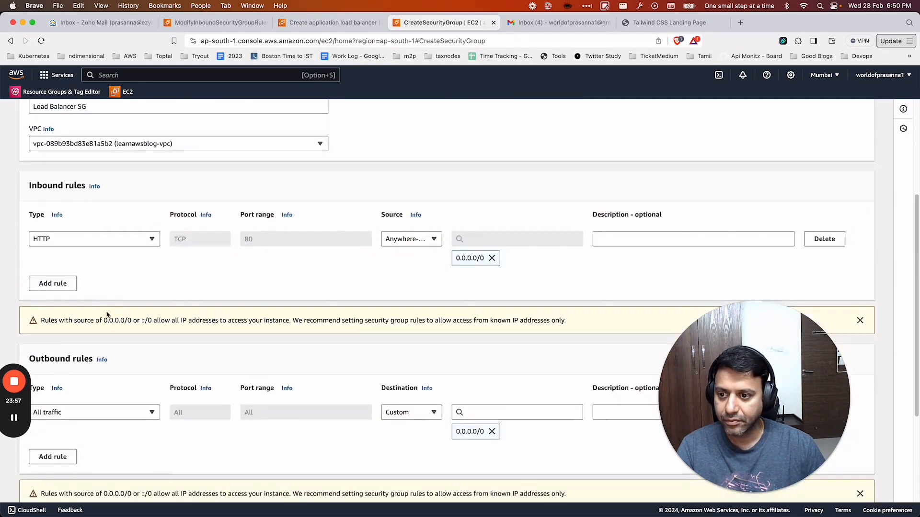
pyautogui.click(54, 283)
pyautogui.click(824, 286)
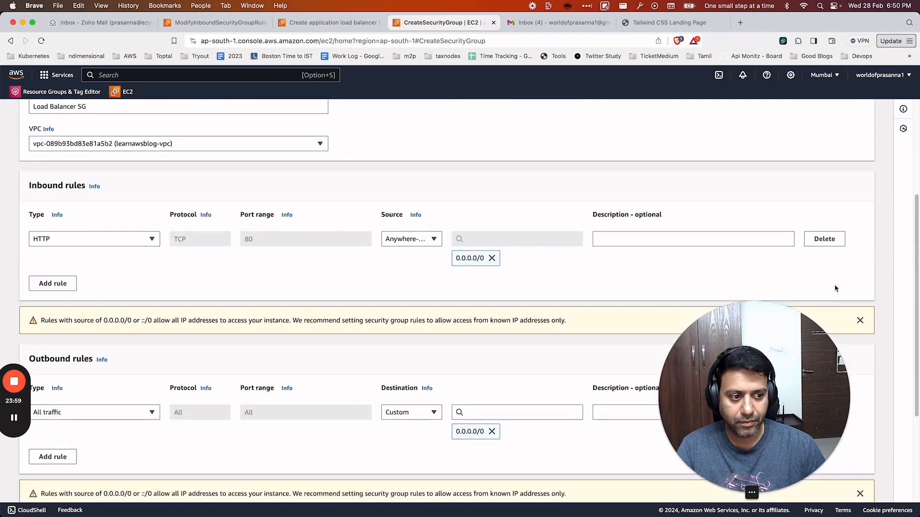
pyautogui.scroll(-2, 510, 360)
pyautogui.scroll(-3, 526, 381)
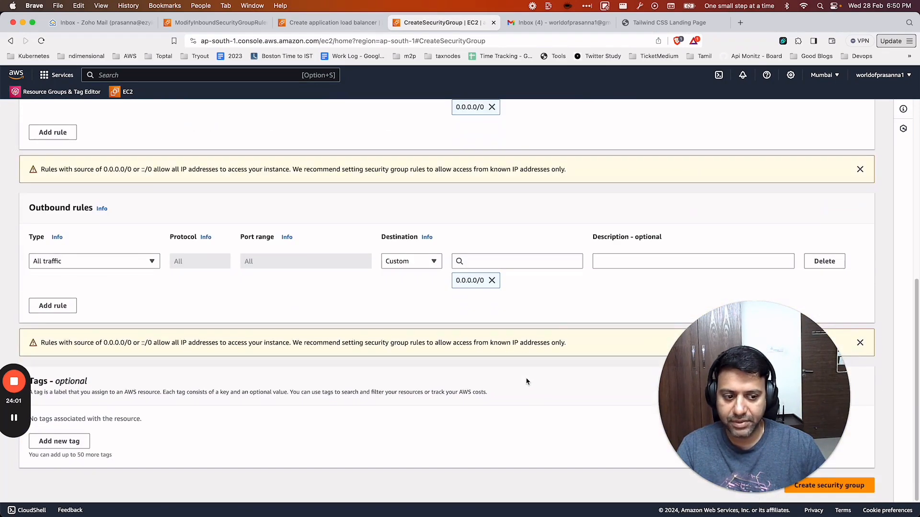
pyautogui.click(856, 484)
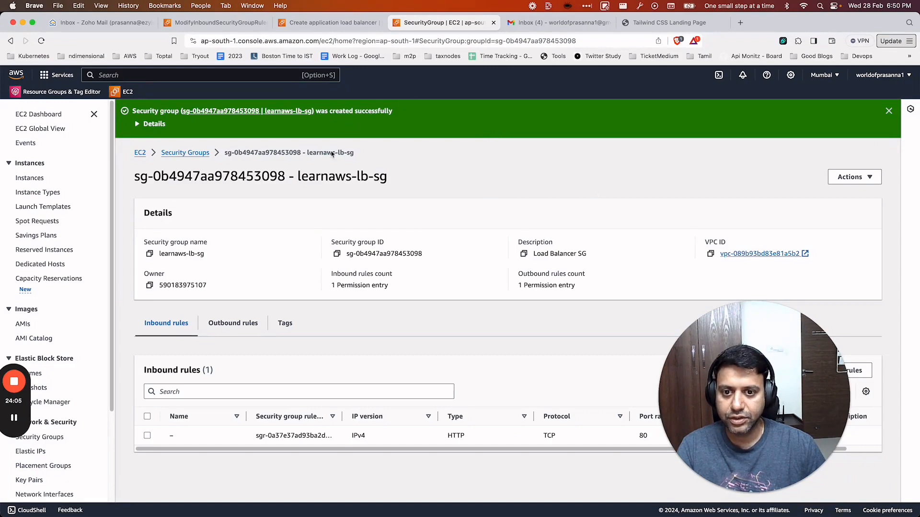
# Return to the load balancer form, refresh its security groups and replace the default group with learnaws-lb-sg.
pyautogui.click(323, 22)
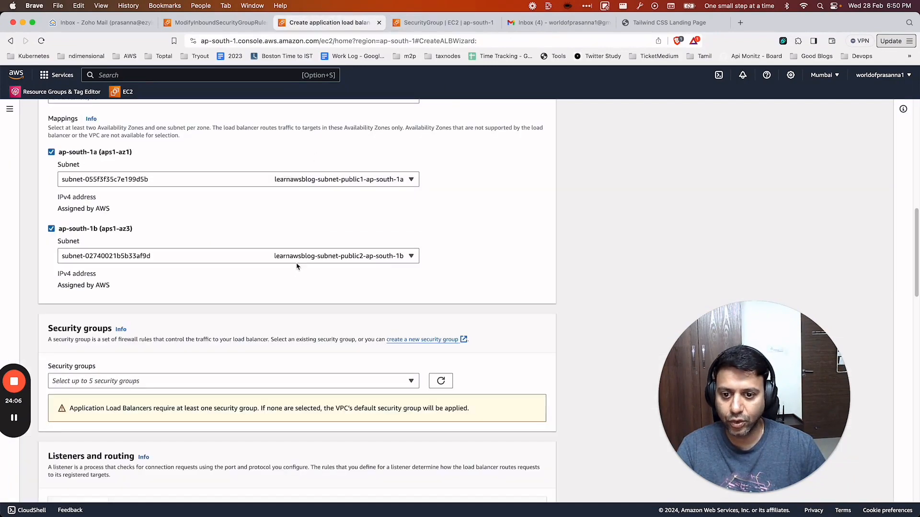
pyautogui.click(441, 381)
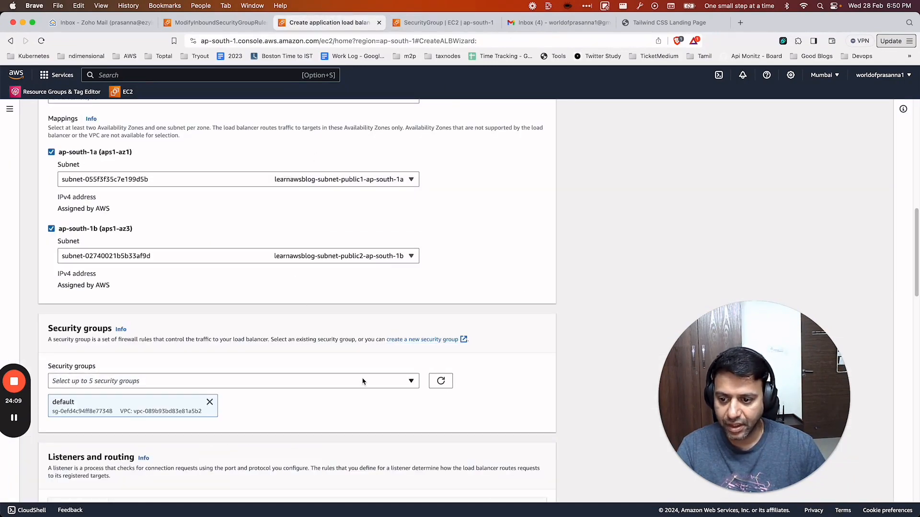
pyautogui.click(209, 402)
pyautogui.click(206, 382)
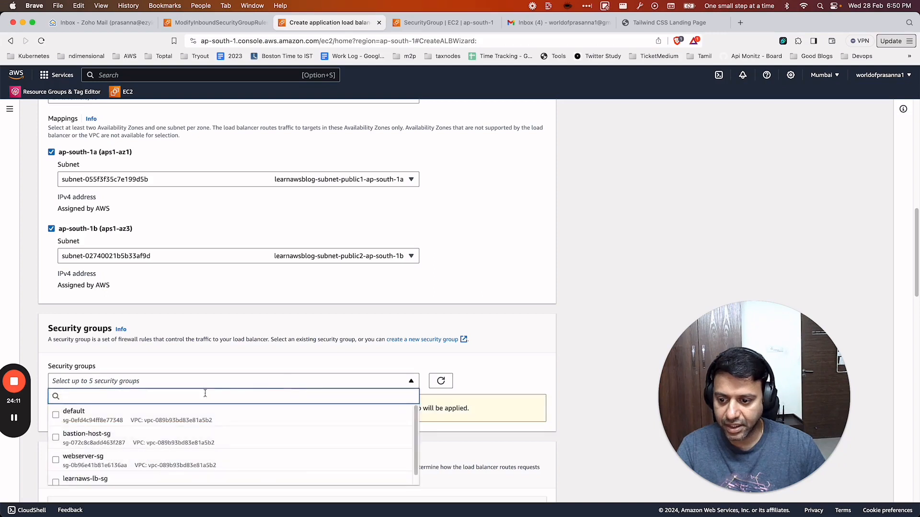
pyautogui.scroll(-1, 125, 459)
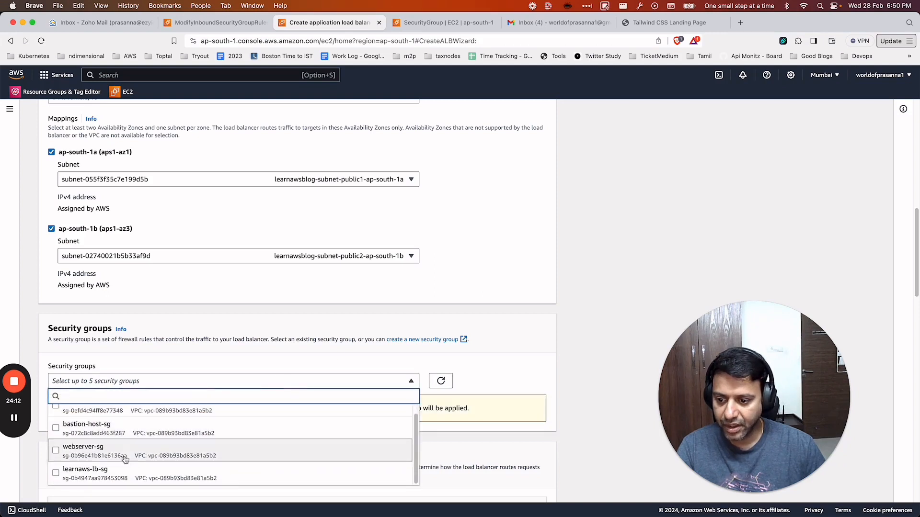
pyautogui.click(102, 478)
pyautogui.click(549, 370)
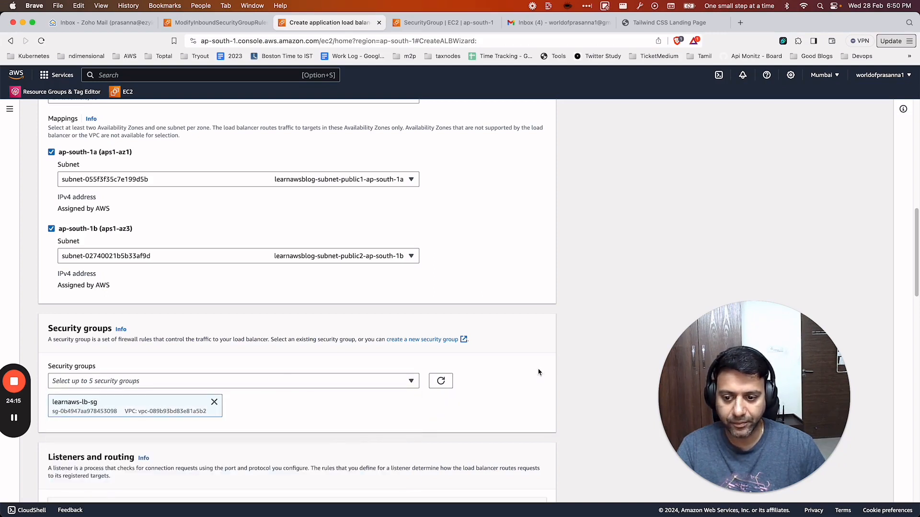
# Start creating a target group for the HTTP:80 listener, keeping Instances as the target type.
pyautogui.scroll(-5, 546, 368)
pyautogui.scroll(-2, 540, 320)
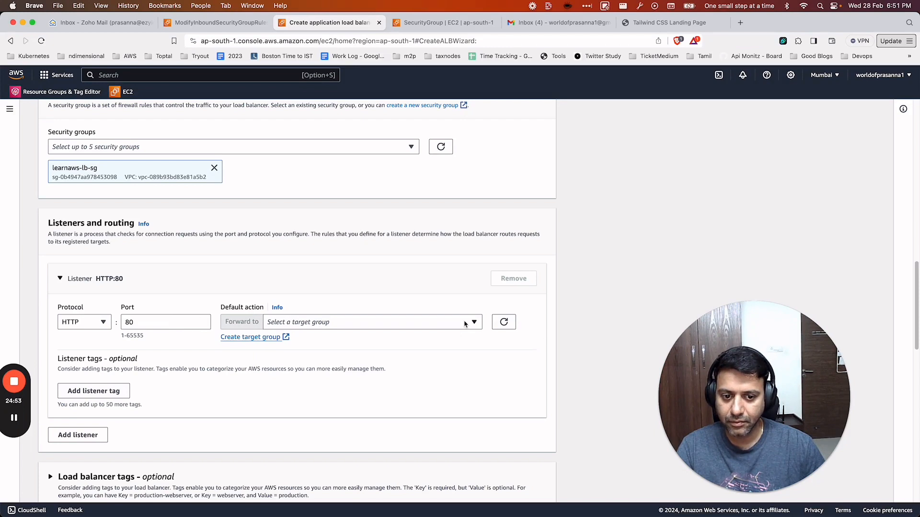
pyautogui.click(465, 324)
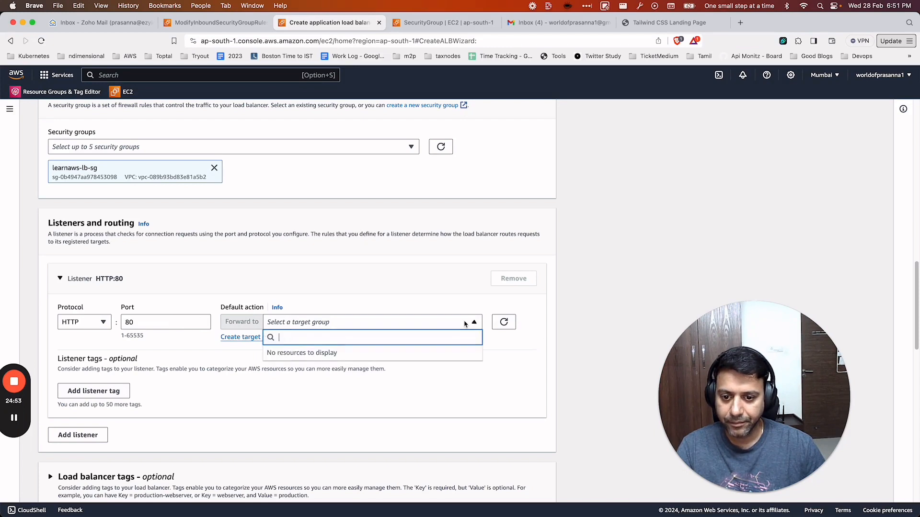
pyautogui.click(247, 370)
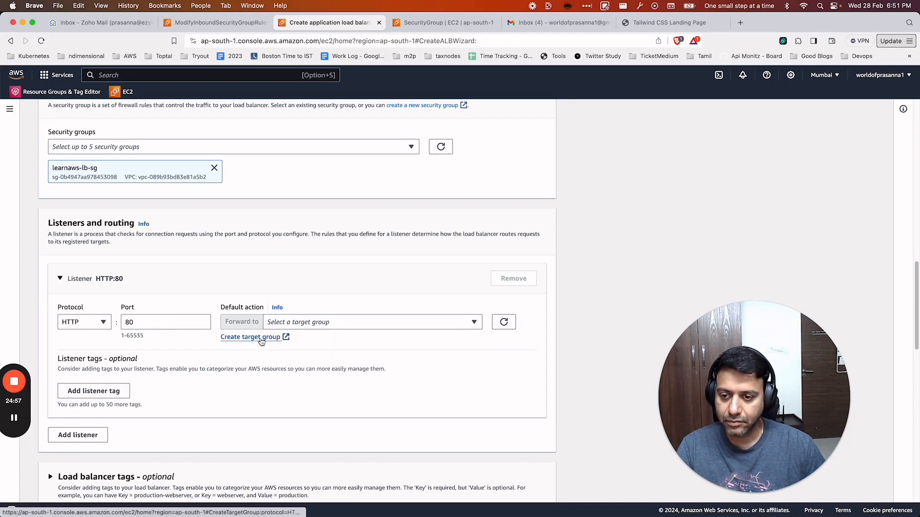
pyautogui.click(260, 338)
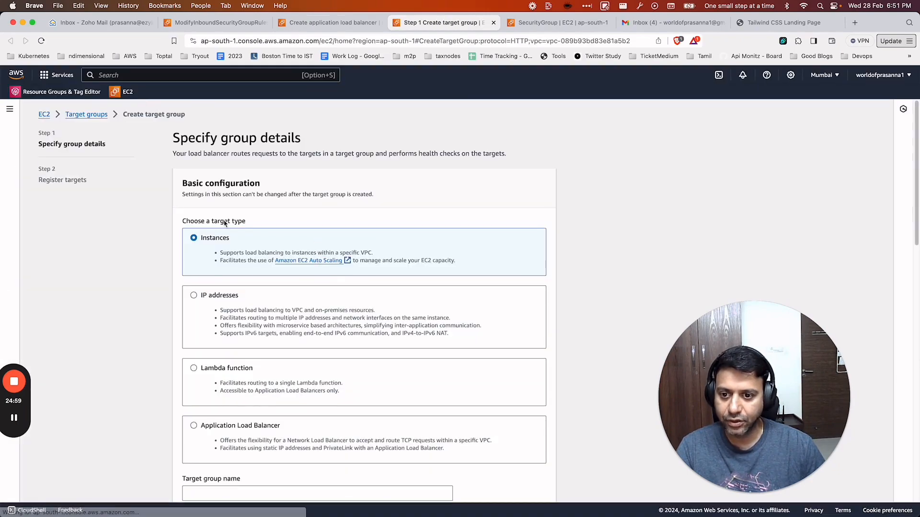
pyautogui.scroll(-6, 234, 271)
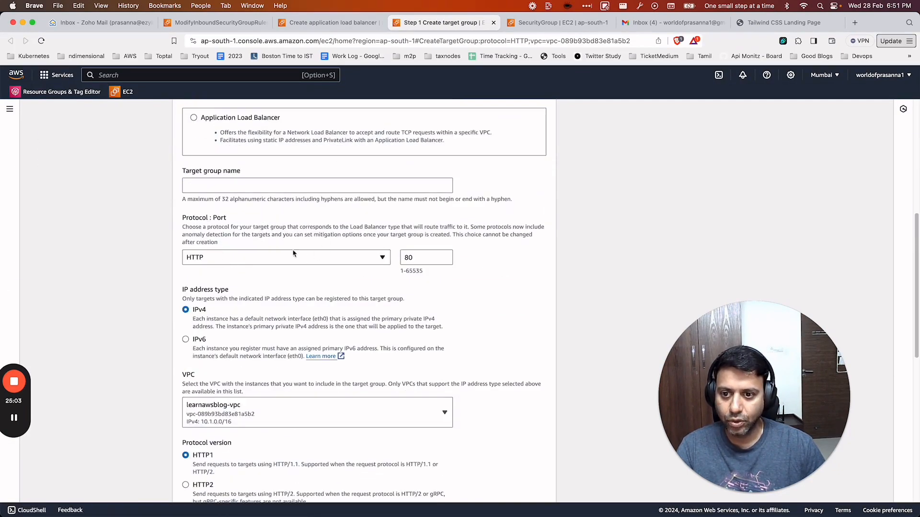
# Name the target group learnaws-tg, keep HTTP port 80 and learnawsblog-vpc, and expand the advanced health check settings.
pyautogui.click(244, 183)
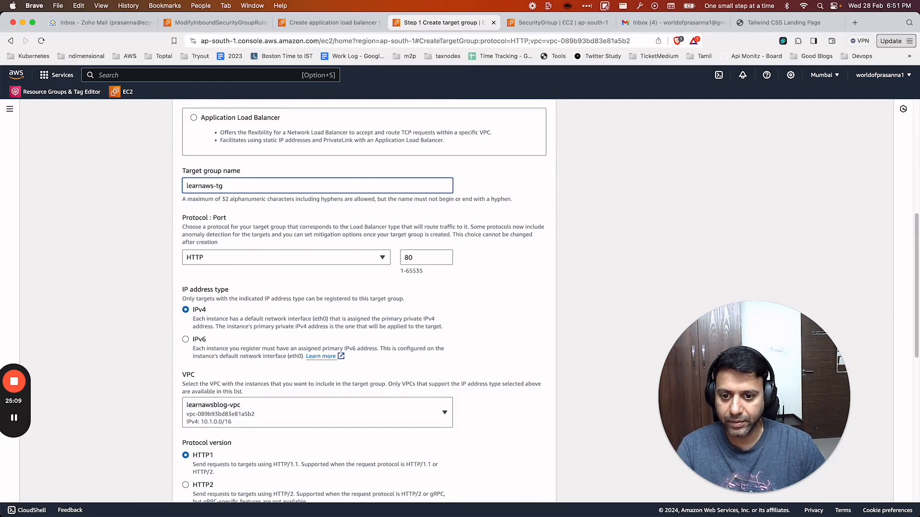
pyautogui.scroll(-5, 253, 262)
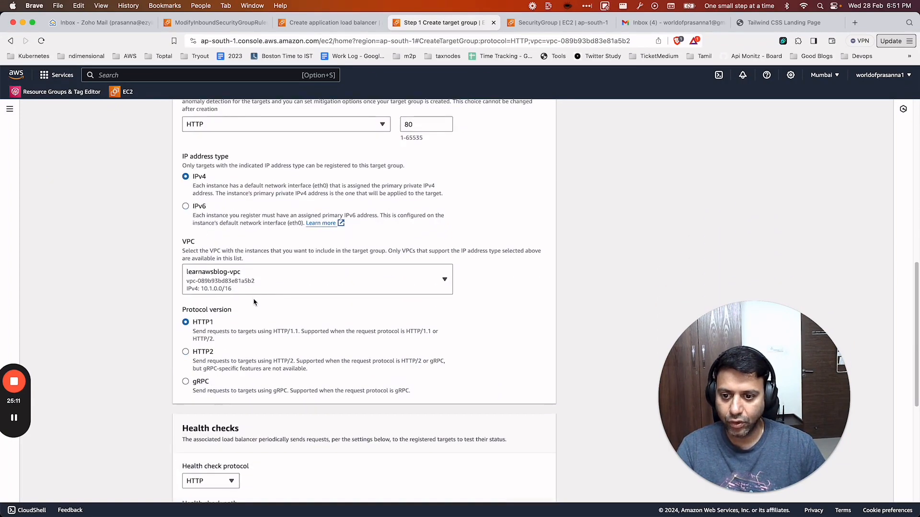
pyautogui.scroll(-7, 317, 321)
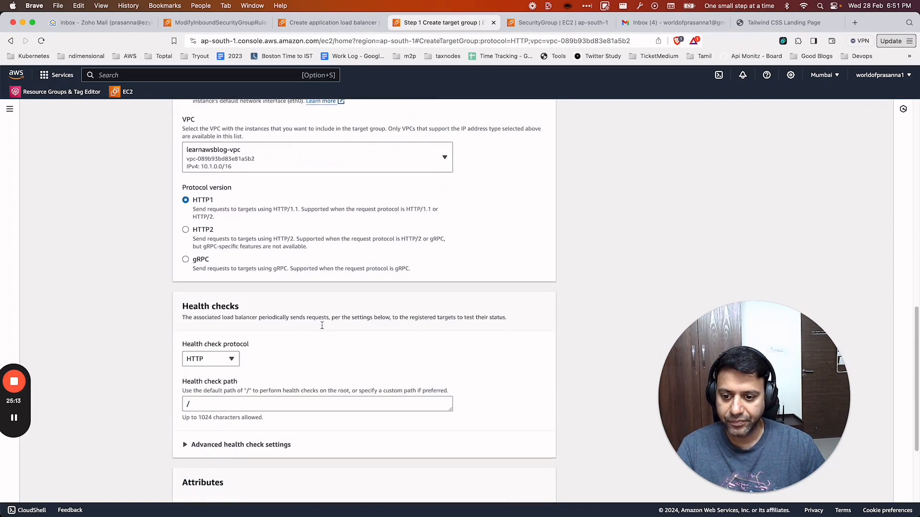
pyautogui.click(228, 379)
pyautogui.scroll(-7, 352, 311)
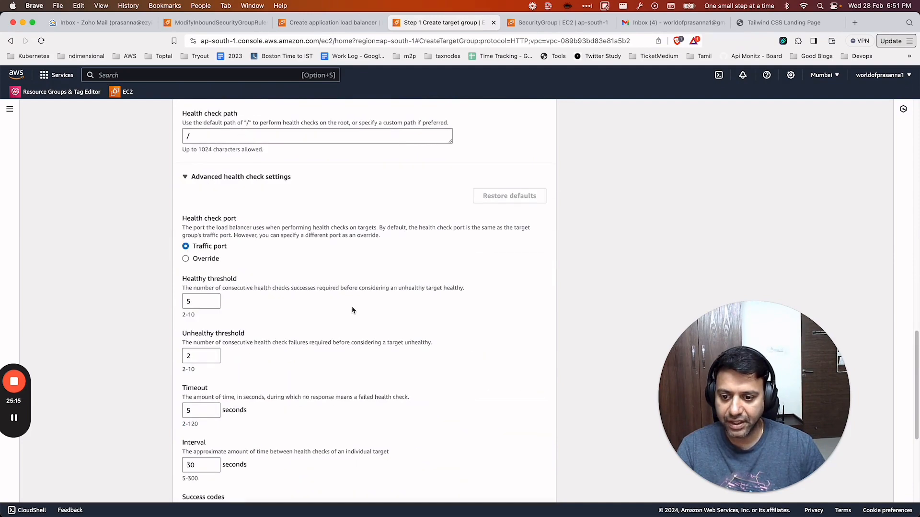
pyautogui.scroll(-5, 288, 311)
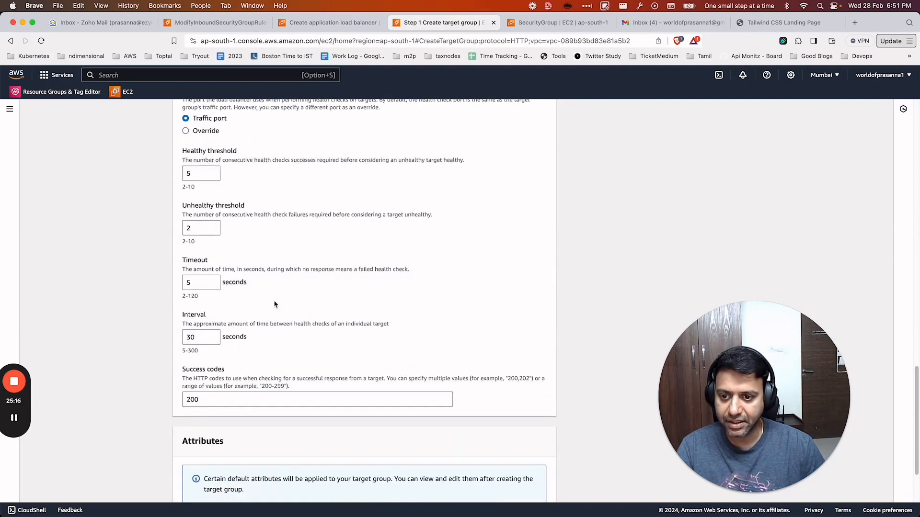
# Set the healthy threshold to 2, the timeout to 2 seconds and the interval to 5 seconds, and continue to target registration.
pyautogui.click(192, 174)
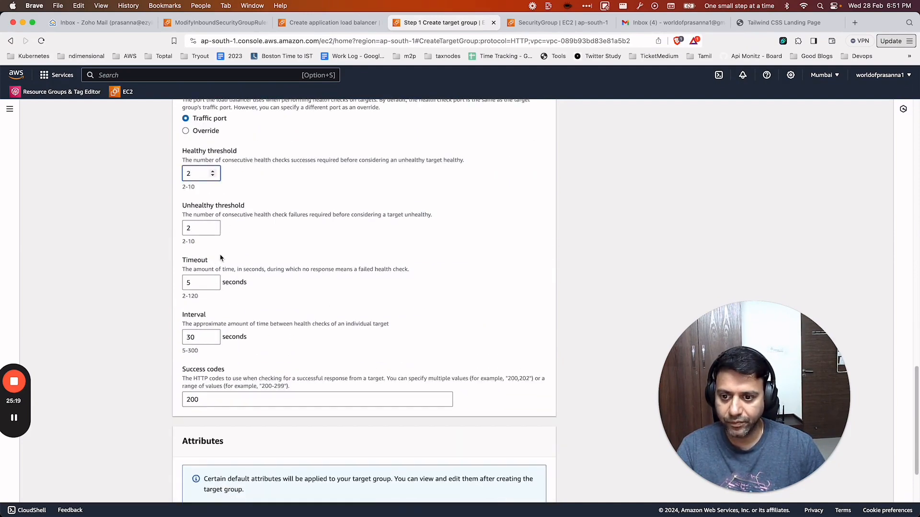
pyautogui.press('Tab')
pyautogui.press('Tab')
pyautogui.write('2')
pyautogui.click(193, 338)
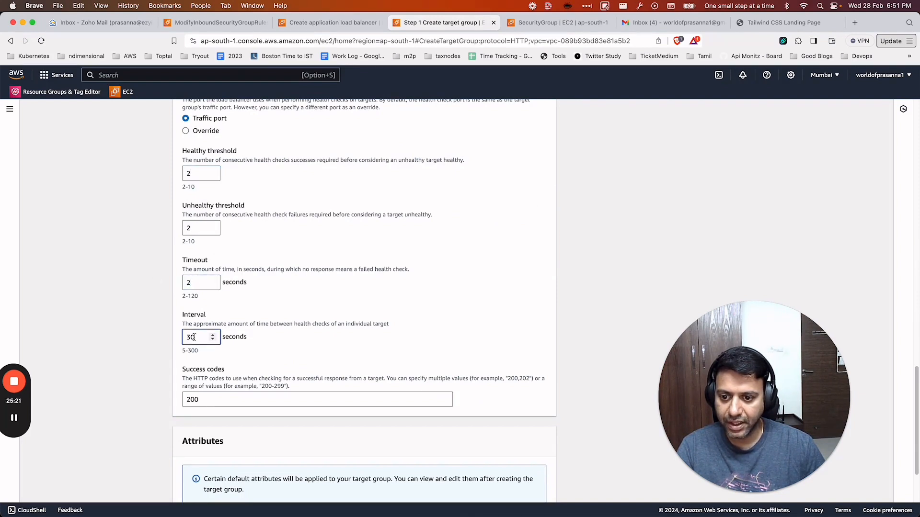
pyautogui.press('BackSpace')
pyautogui.press('BackSpace')
pyautogui.write('5')
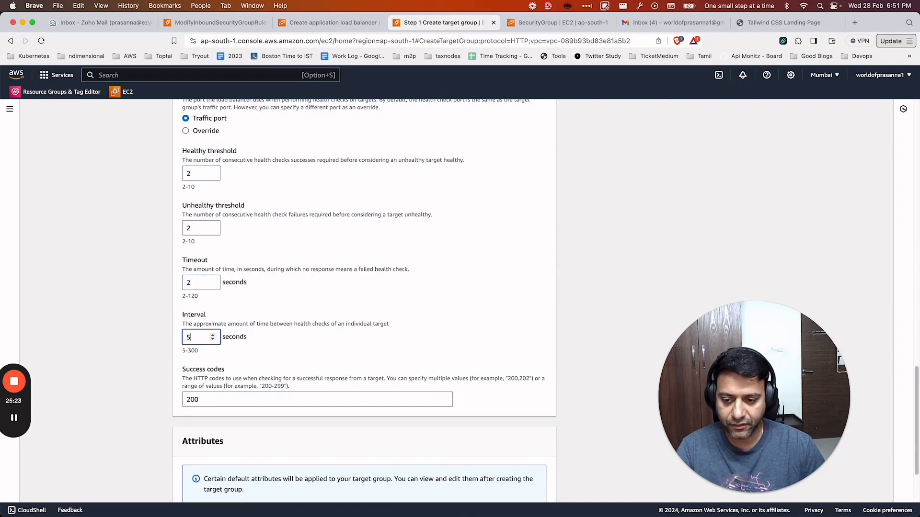
pyautogui.click(144, 335)
pyautogui.scroll(-3, 413, 358)
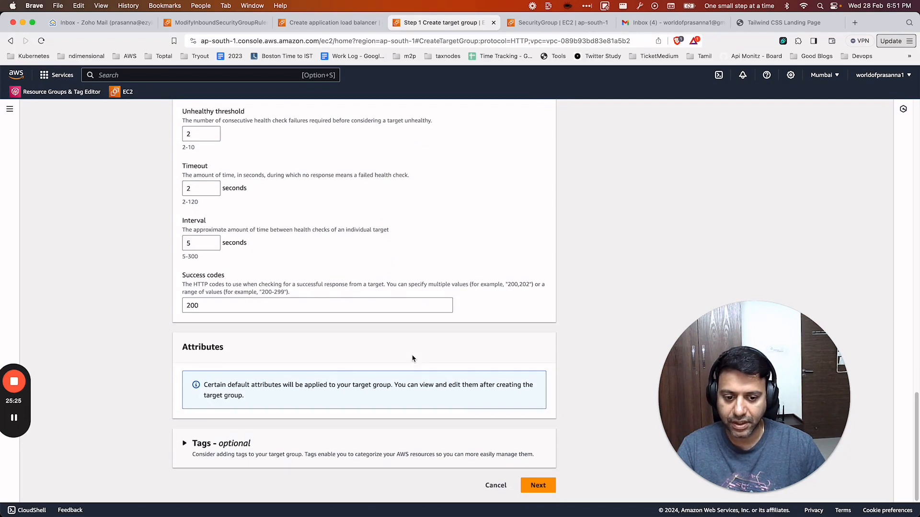
pyautogui.click(538, 486)
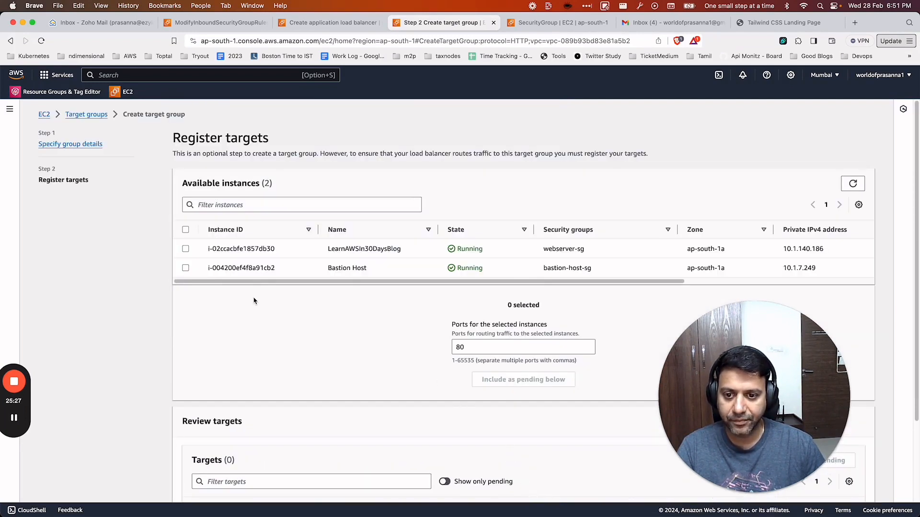
# Add the LearnAWSIn30DaysBlog instance as a pending target on port 80 and create the target group.
pyautogui.click(185, 249)
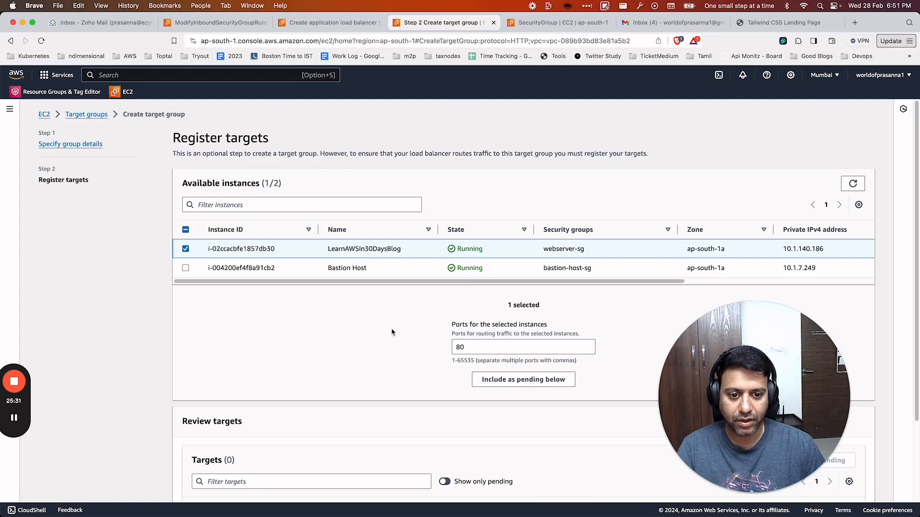
pyautogui.scroll(-3, 392, 332)
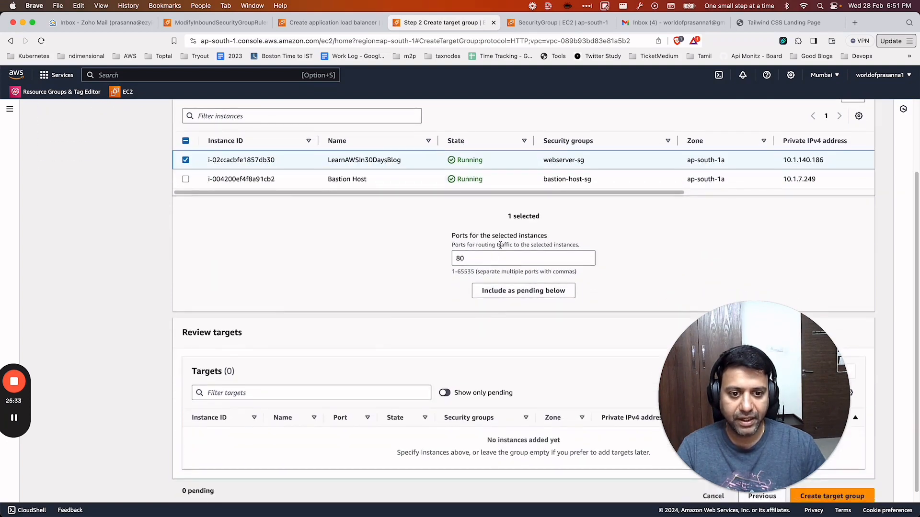
pyautogui.click(510, 290)
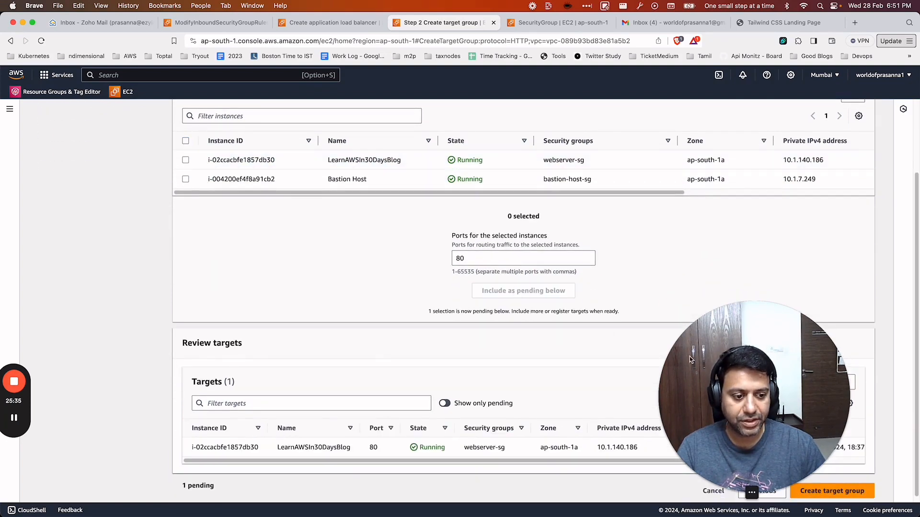
pyautogui.moveTo(690, 360); pyautogui.dragTo(696, 227)
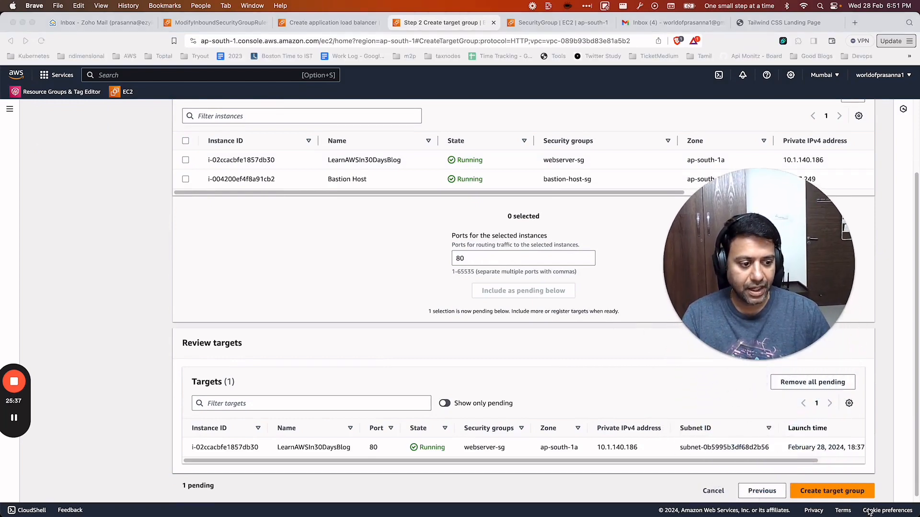
pyautogui.click(835, 491)
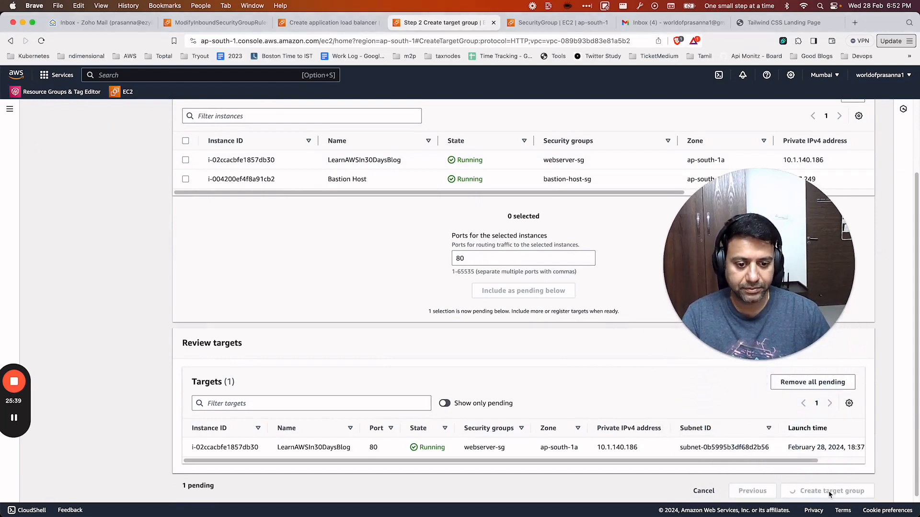
# Return to the load balancer form and make the HTTP:80 listener forward to the learnaws-tg target group.
pyautogui.scroll(-3, 359, 396)
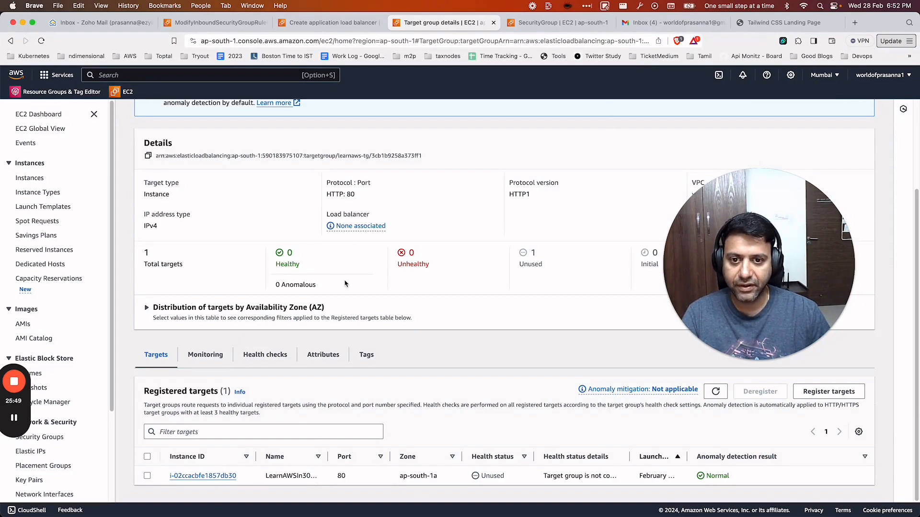
pyautogui.scroll(4, 344, 284)
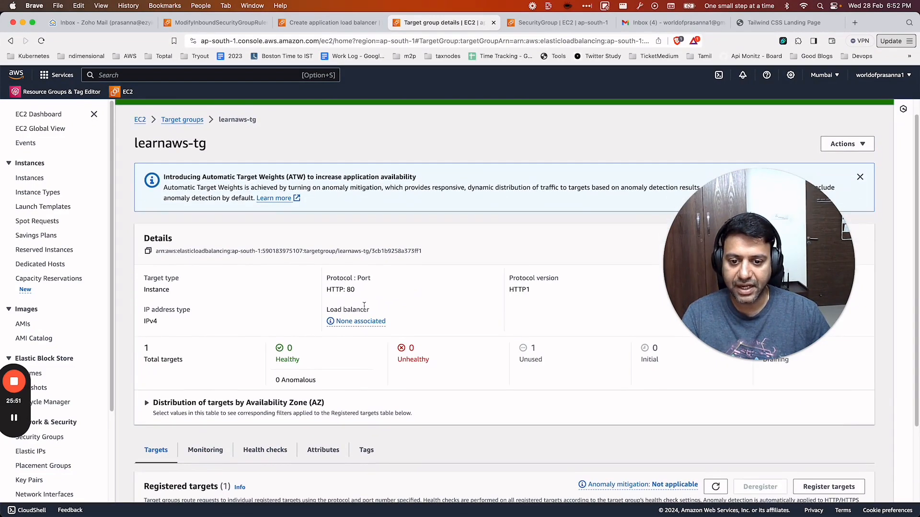
pyautogui.click(338, 29)
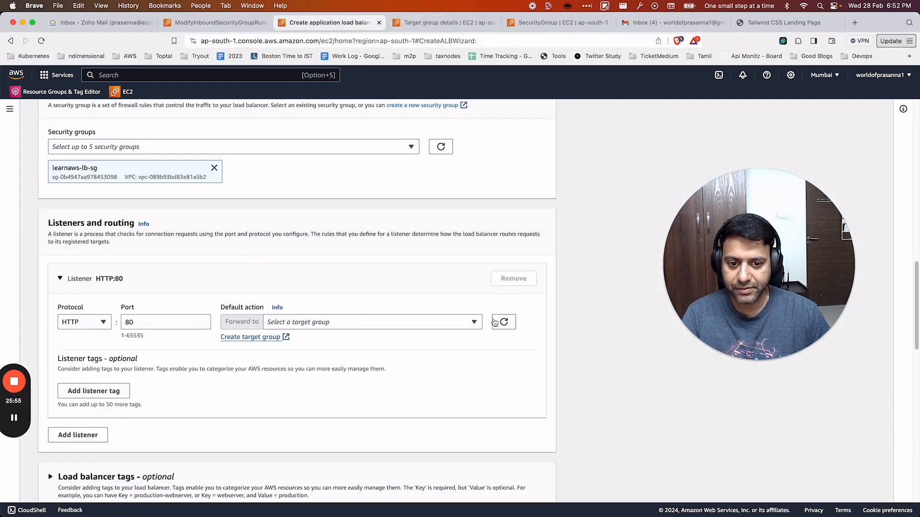
pyautogui.click(473, 322)
pyautogui.click(336, 360)
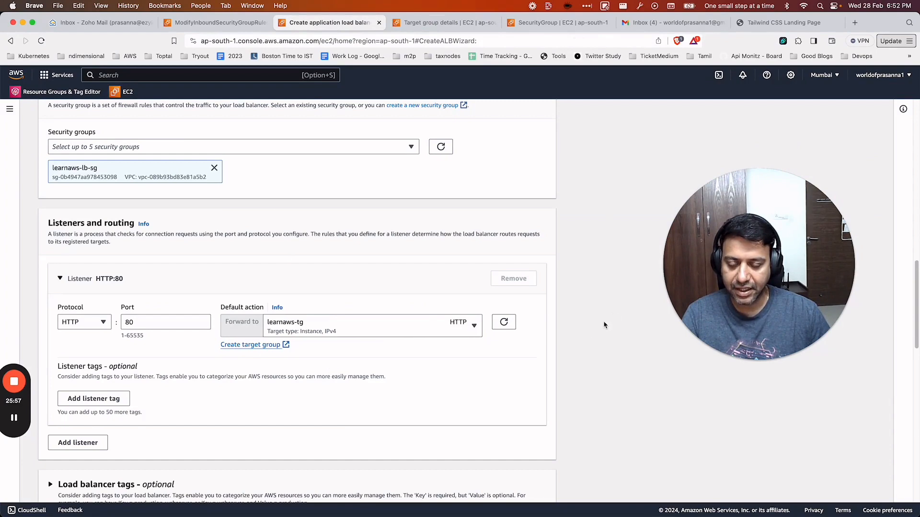
# Review the load balancer's configuration summary and create the load balancer without tags or optional service integrations.
pyautogui.scroll(-4, 367, 394)
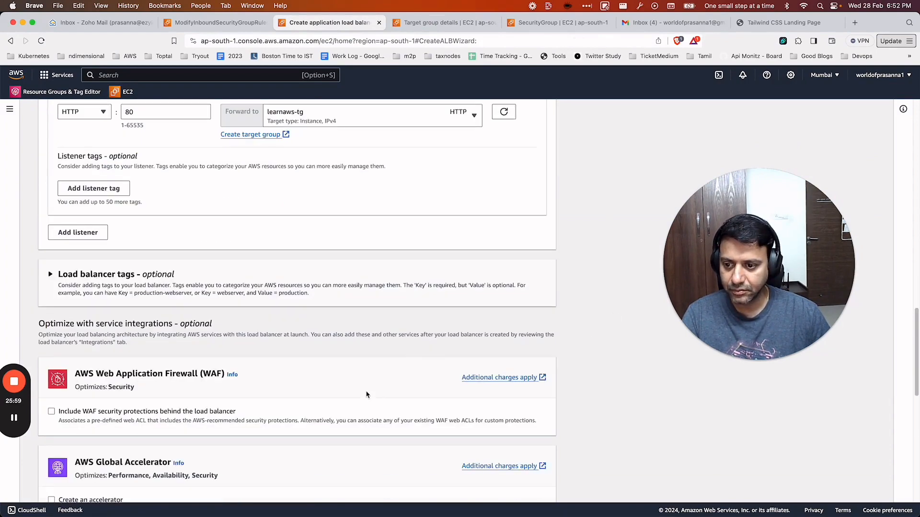
pyautogui.scroll(5, 357, 389)
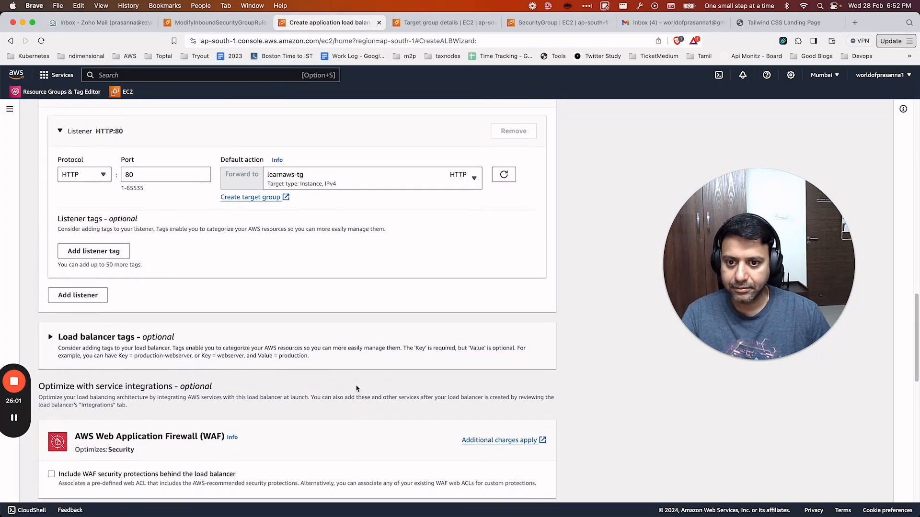
pyautogui.scroll(-10, 357, 389)
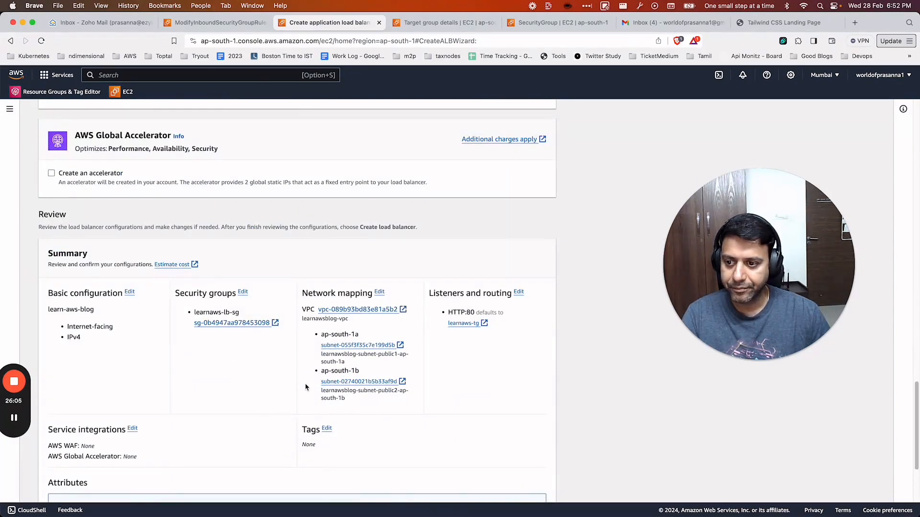
pyautogui.scroll(-2, 305, 387)
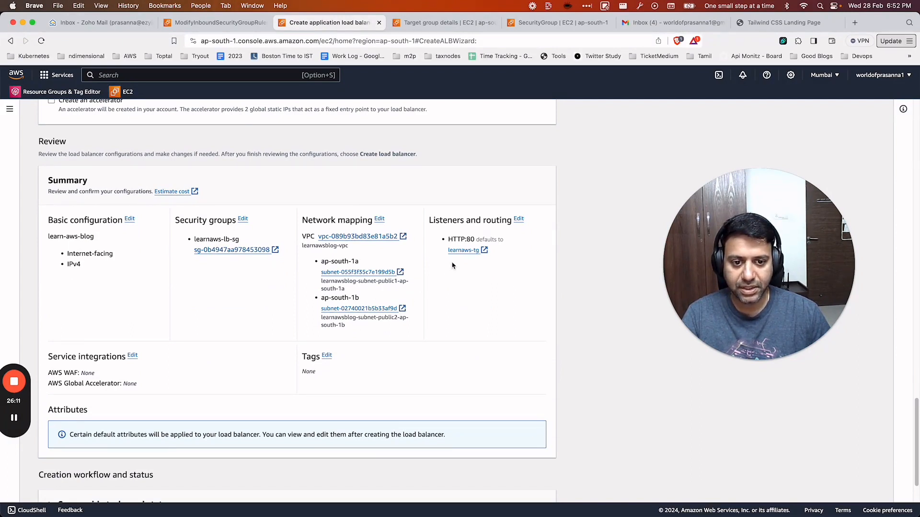
pyautogui.scroll(-2, 497, 318)
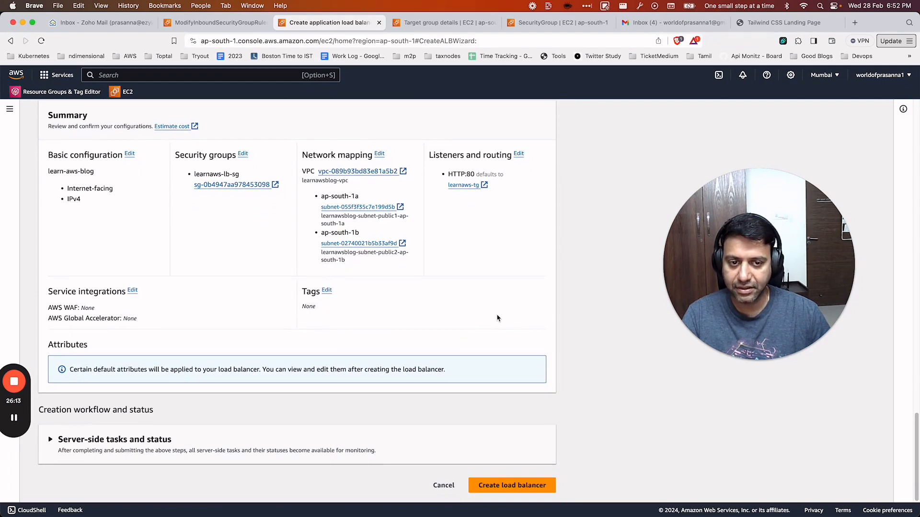
pyautogui.click(517, 479)
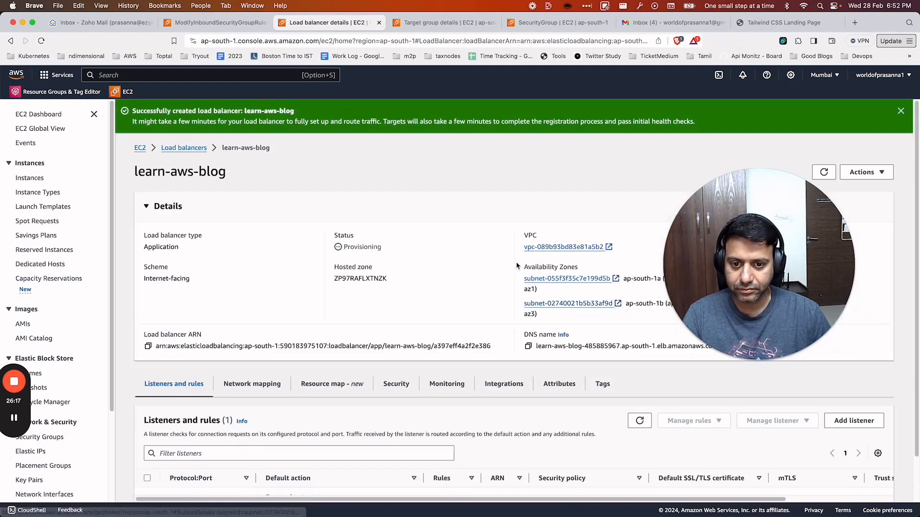
# Show the new load balancer's security groups and copy the security group name learnaws-lb-sg.
pyautogui.scroll(-1, 409, 306)
pyautogui.scroll(-1, 408, 306)
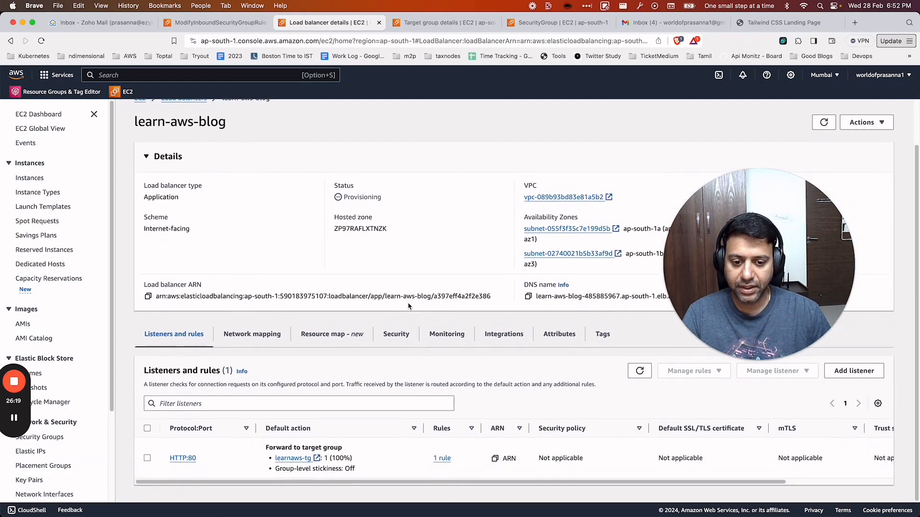
pyautogui.click(396, 334)
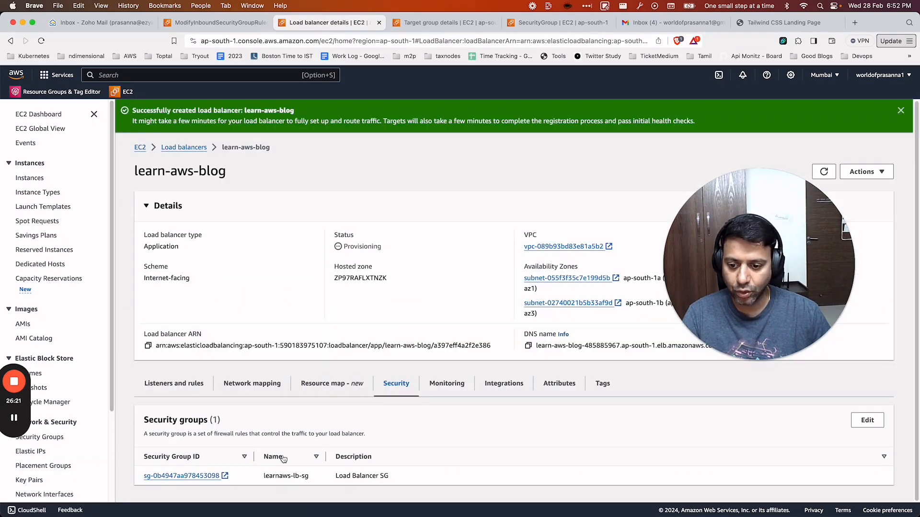
pyautogui.moveTo(264, 476); pyautogui.dragTo(337, 477)
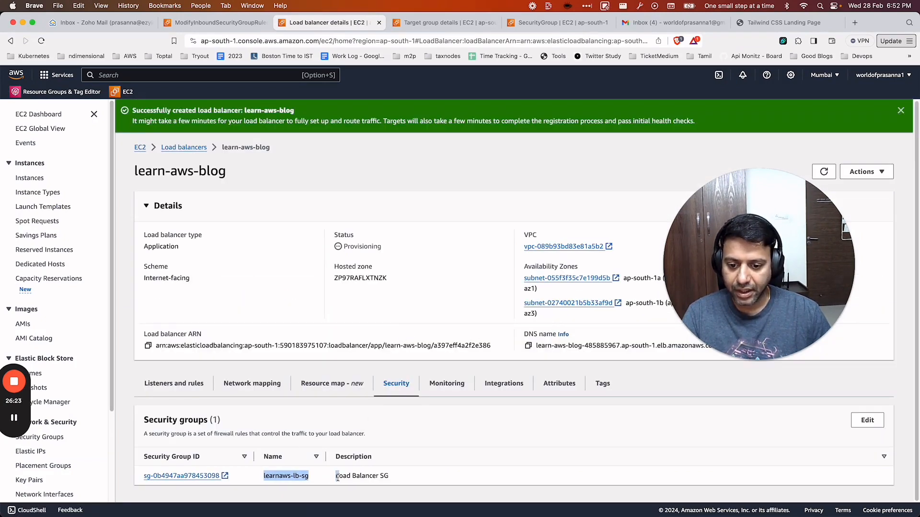
pyautogui.press('super+c')
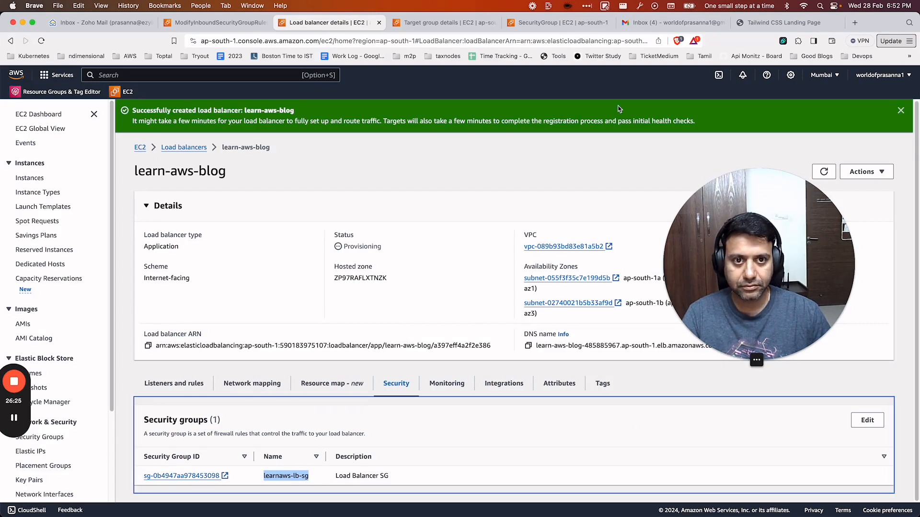
# Go back to editing webserver-sg's inbound rules, replace the empty rule with a new one and set its type to HTTP.
pyautogui.click(216, 22)
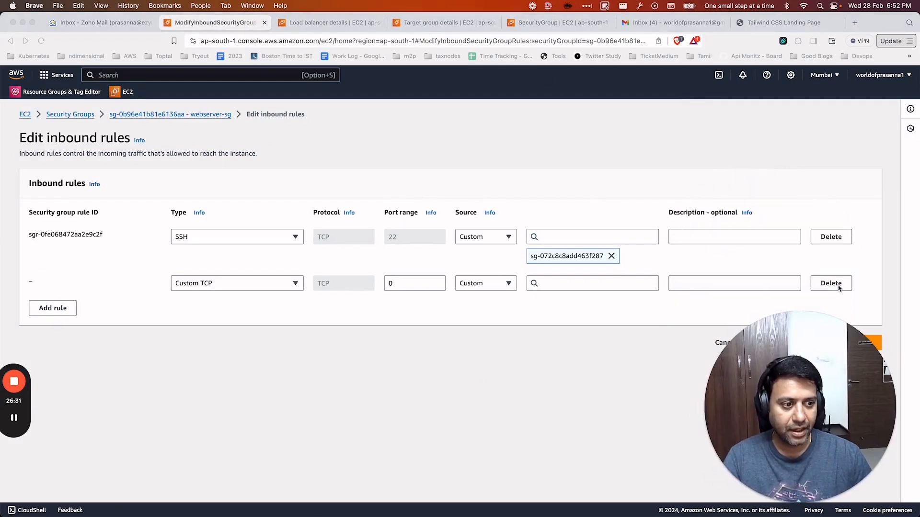
pyautogui.click(831, 284)
pyautogui.click(48, 281)
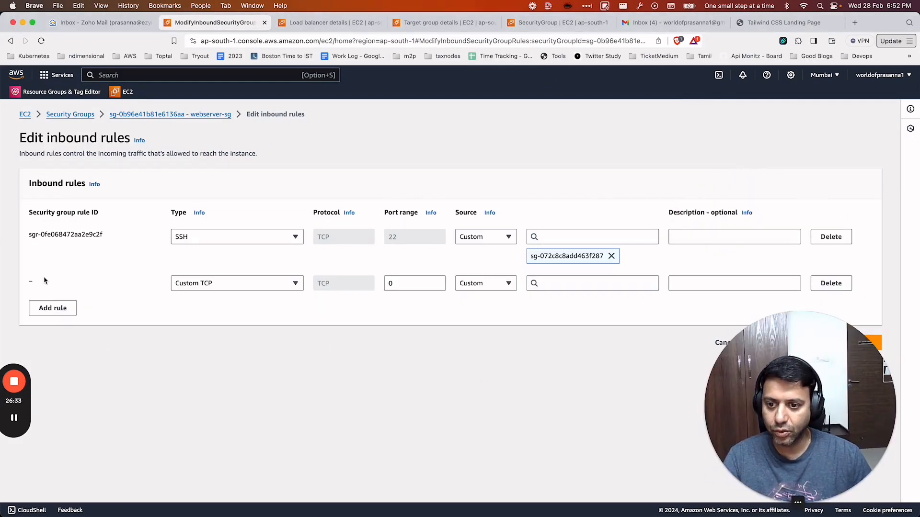
pyautogui.click(273, 284)
pyautogui.scroll(-3, 200, 432)
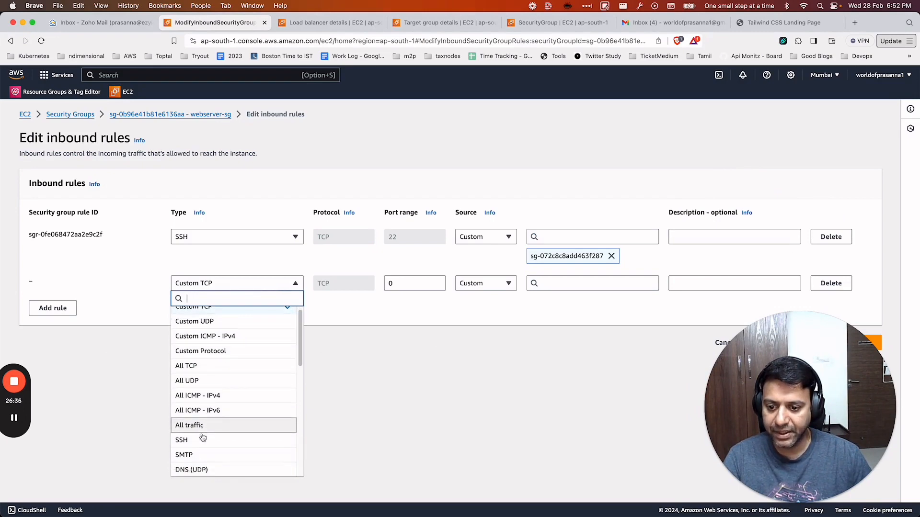
pyautogui.click(191, 396)
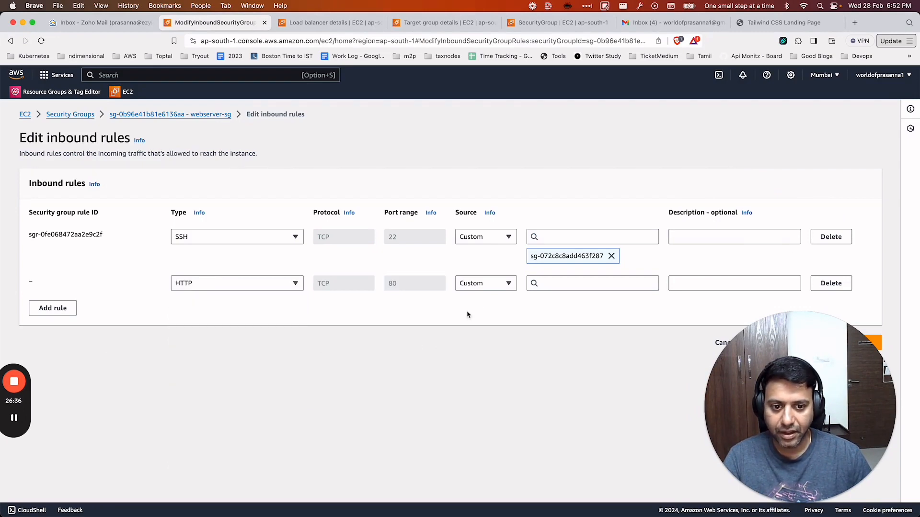
# Set the new HTTP rule's source to the learnaws-lb-sg security group and save webserver-sg's inbound rules.
pyautogui.click(561, 288)
pyautogui.scroll(-4, 585, 386)
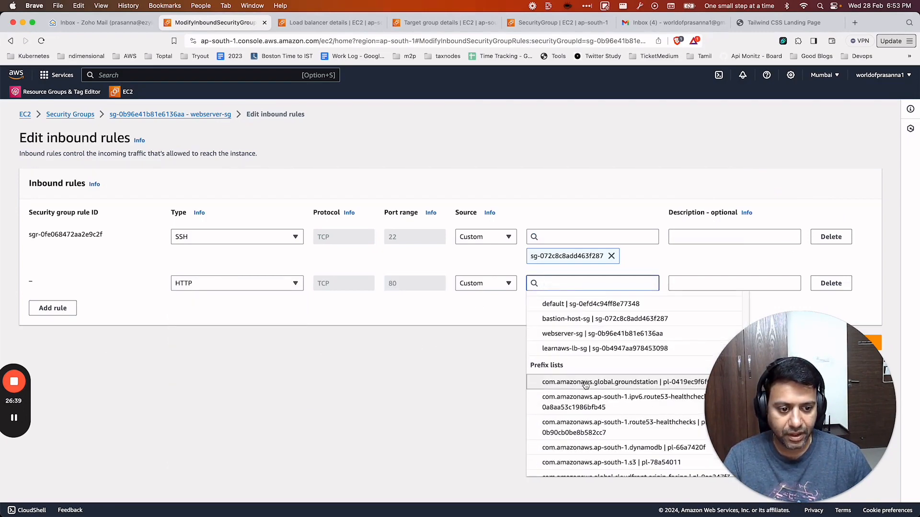
pyautogui.click(799, 377)
pyautogui.moveTo(798, 377); pyautogui.dragTo(777, 162)
pyautogui.click(556, 284)
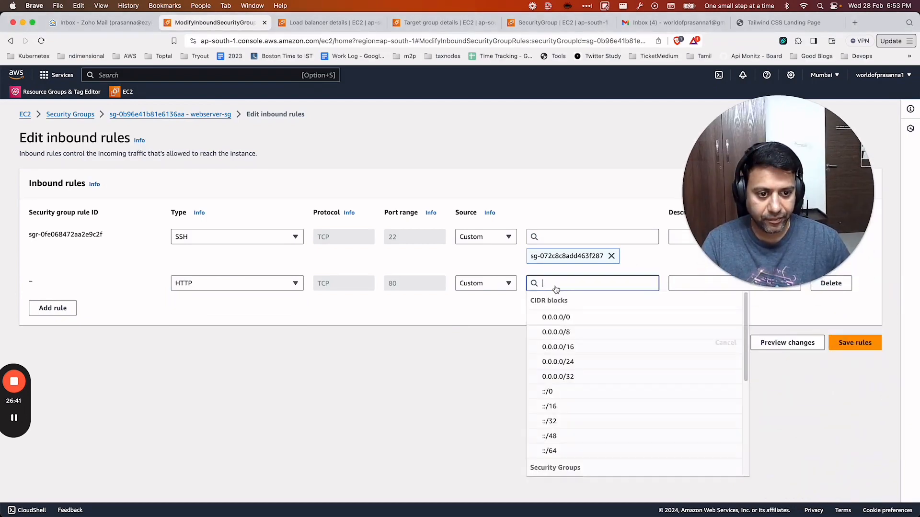
pyautogui.scroll(-5, 587, 370)
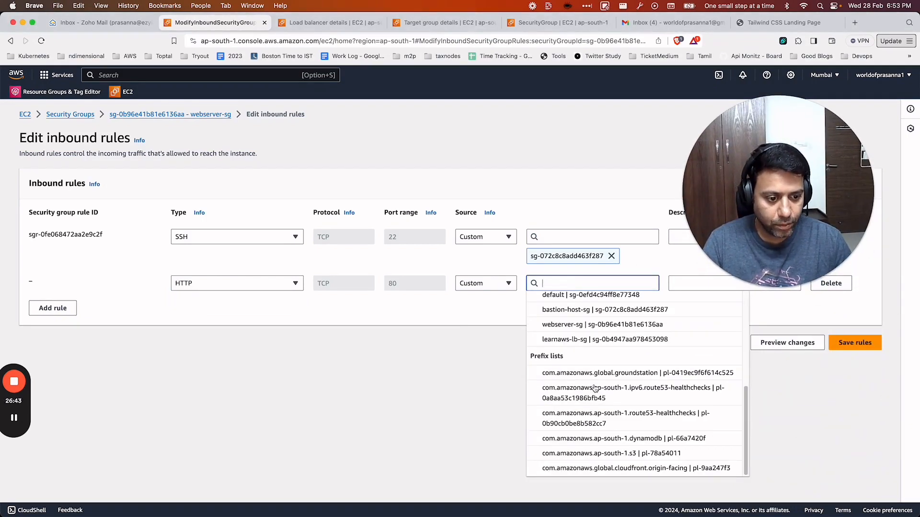
pyautogui.scroll(3, 594, 394)
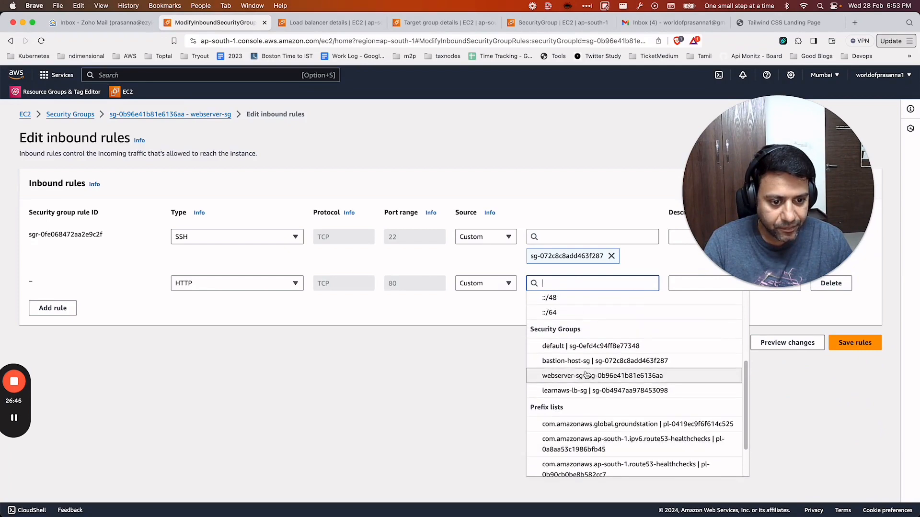
pyautogui.click(565, 398)
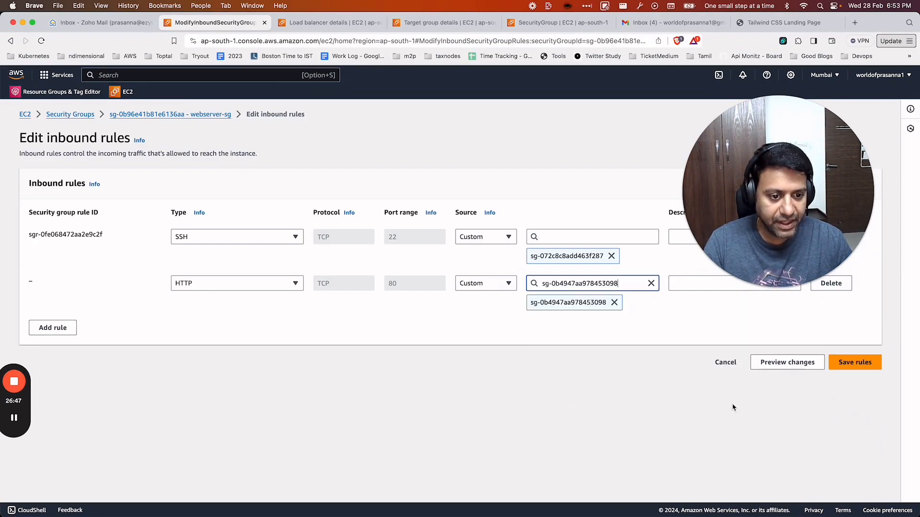
pyautogui.click(855, 362)
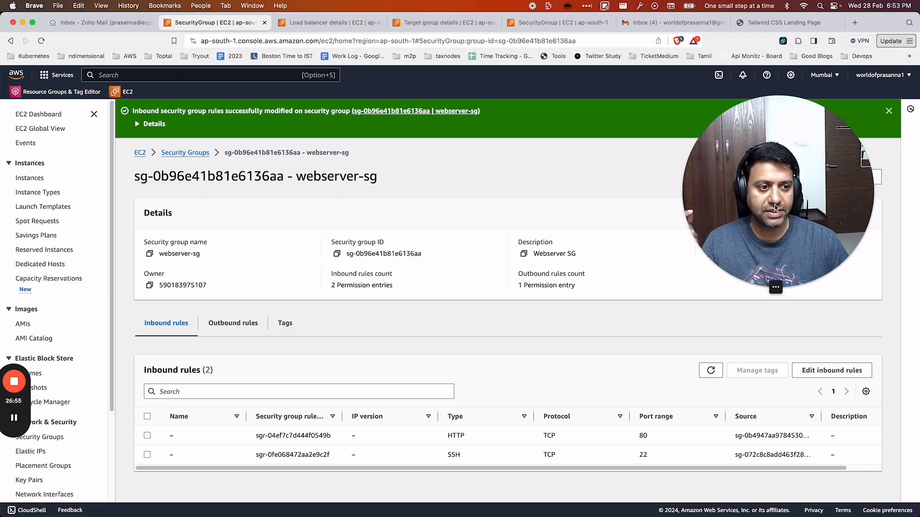
pyautogui.moveTo(776, 204); pyautogui.dragTo(812, 377)
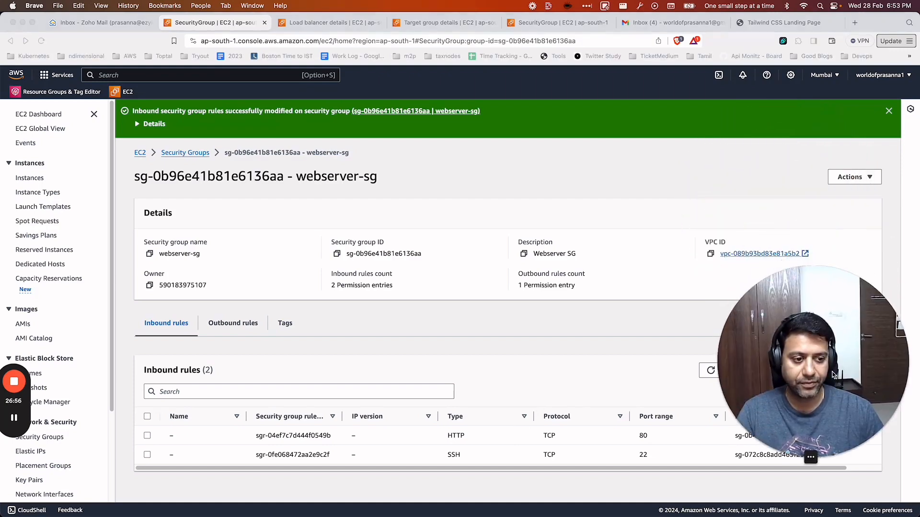
# Review the load balancer's listeners and rules, and check the health status of the registered target in learnaws-tg.
pyautogui.click(322, 25)
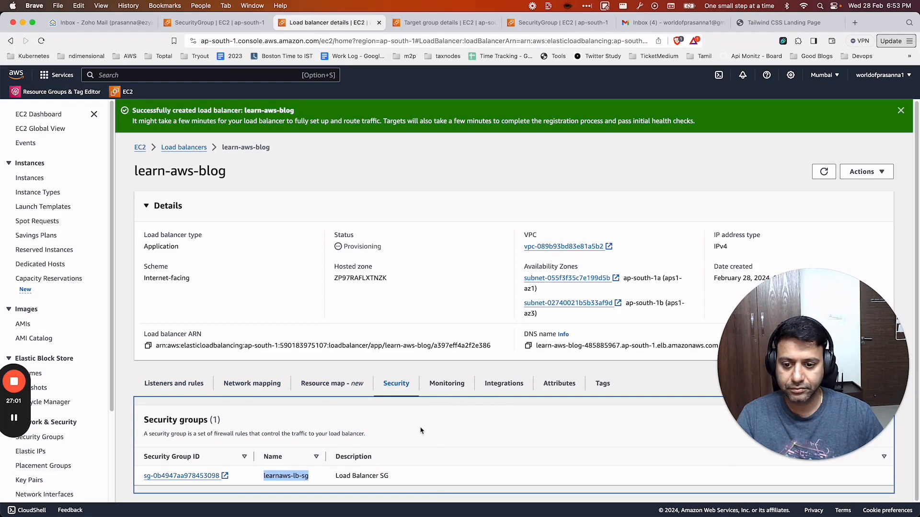
pyautogui.click(194, 396)
pyautogui.click(189, 390)
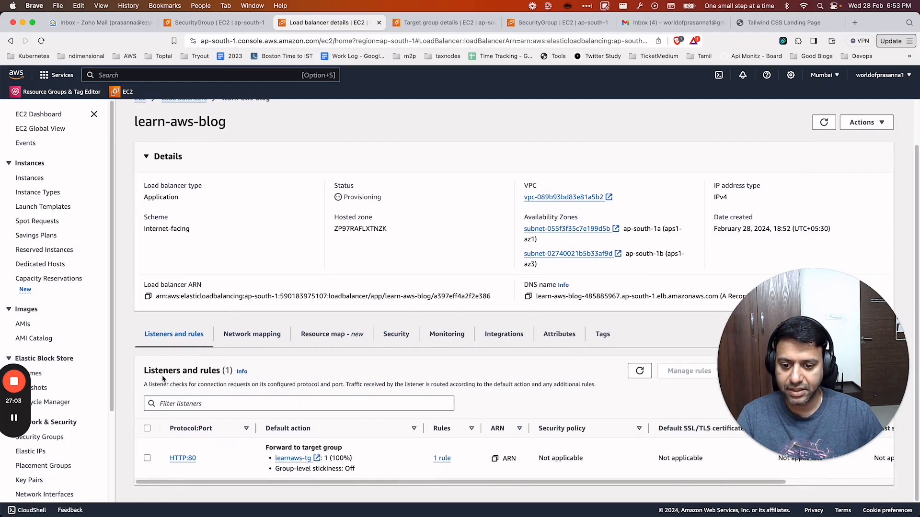
pyautogui.click(296, 461)
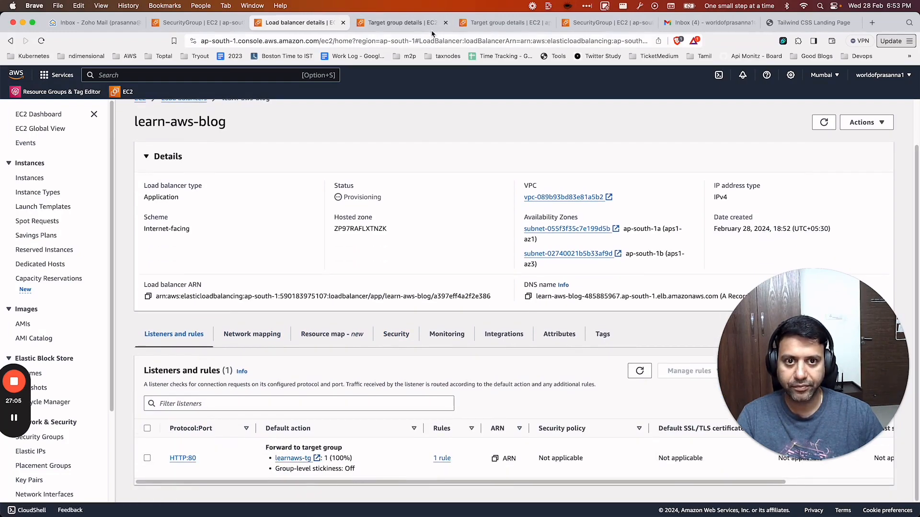
pyautogui.click(446, 23)
pyautogui.scroll(-3, 412, 261)
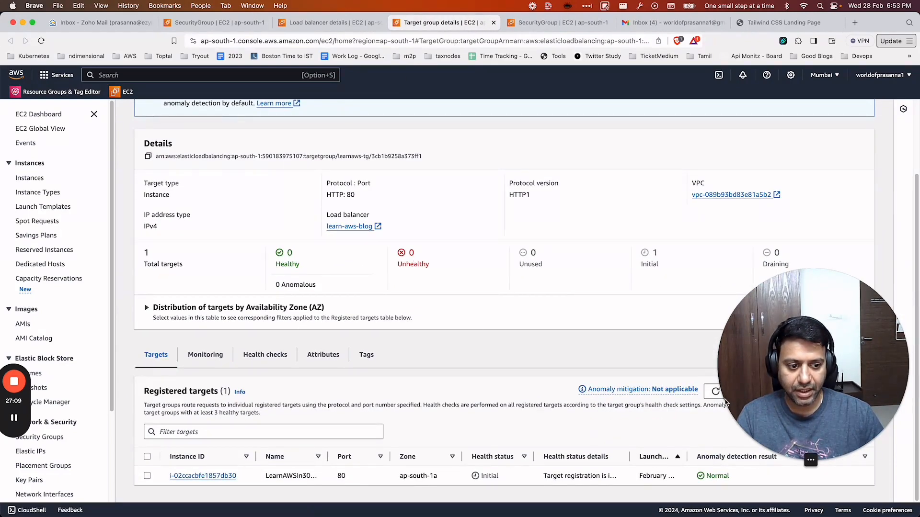
pyautogui.click(715, 392)
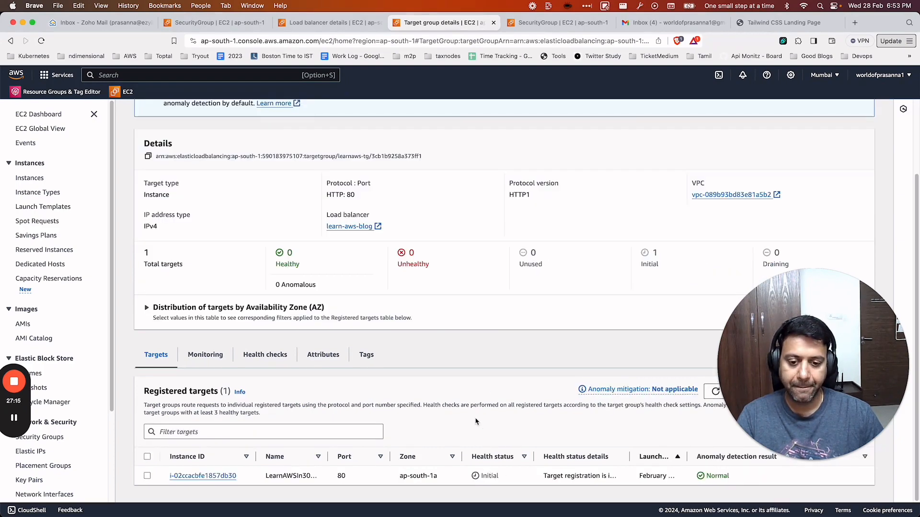
pyautogui.scroll(4, 476, 418)
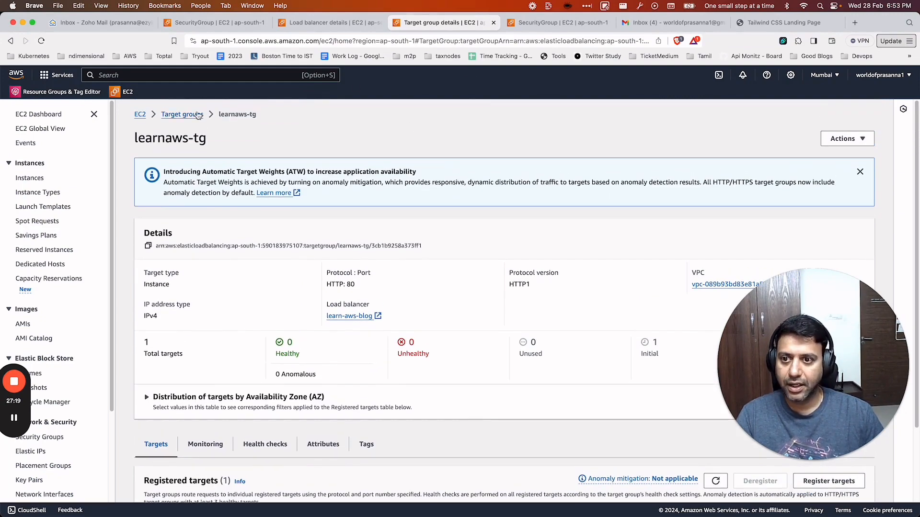
# Search the AWS services for "cert" and open Certificate Manager.
pyautogui.click(160, 75)
pyautogui.write('cert')
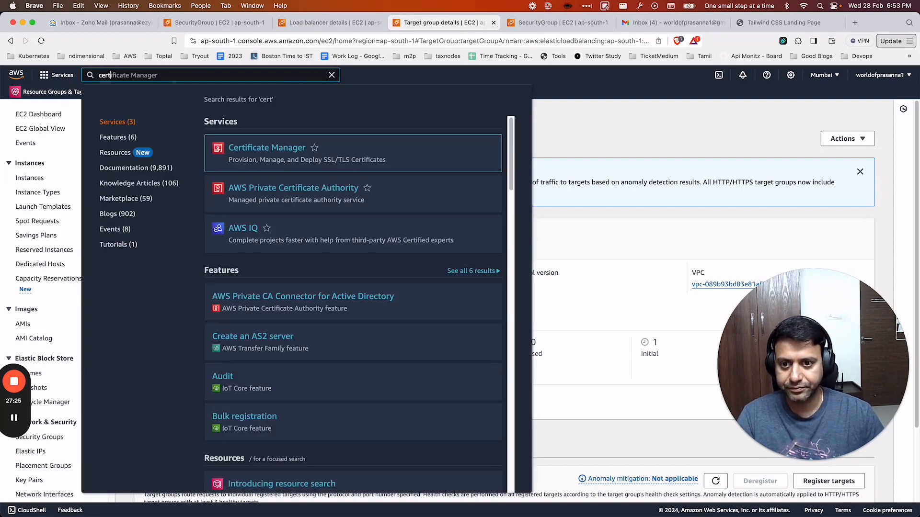
pyautogui.click(242, 147)
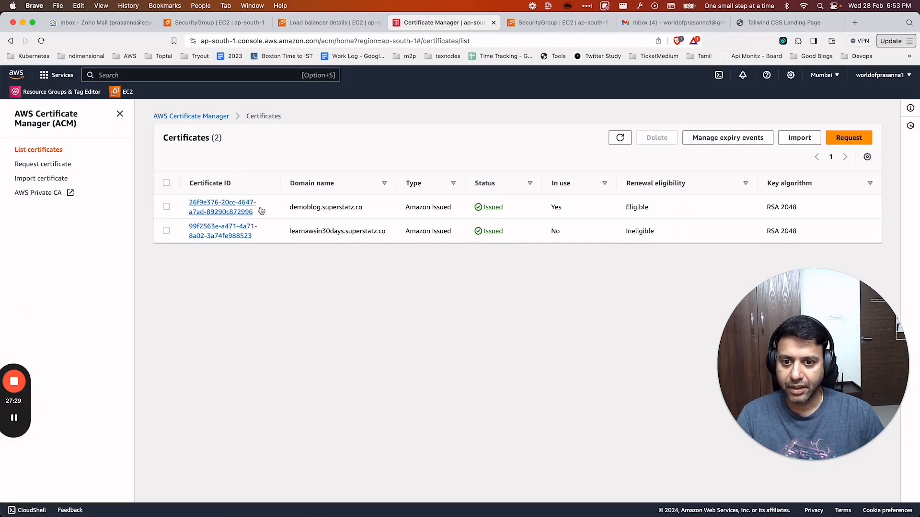
# Request a public certificate for learnaws.superstatz.co with DNS validation and the RSA 2048 key algorithm.
pyautogui.click(845, 139)
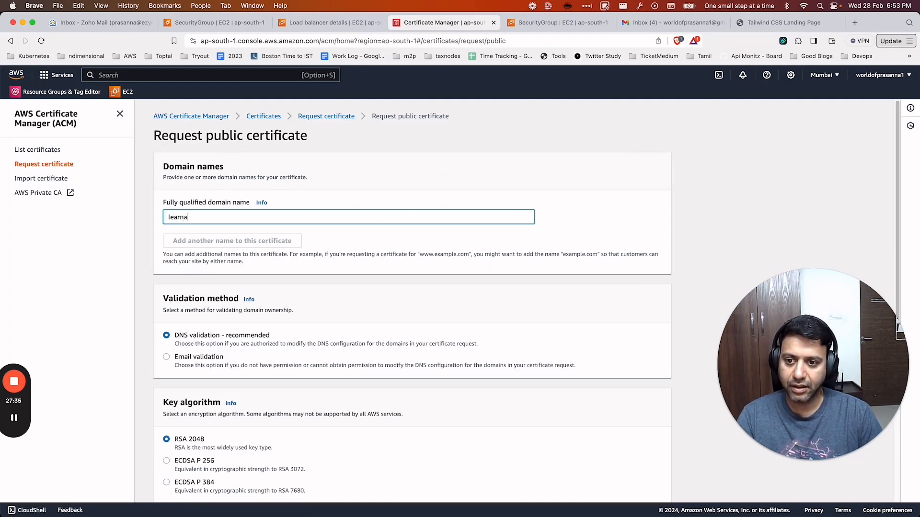
pyautogui.write('uperstat')
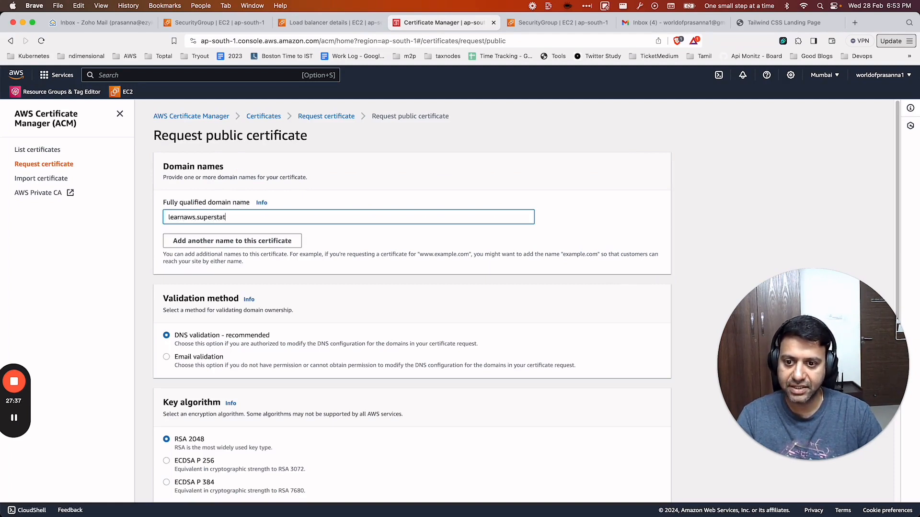
pyautogui.write('z.co')
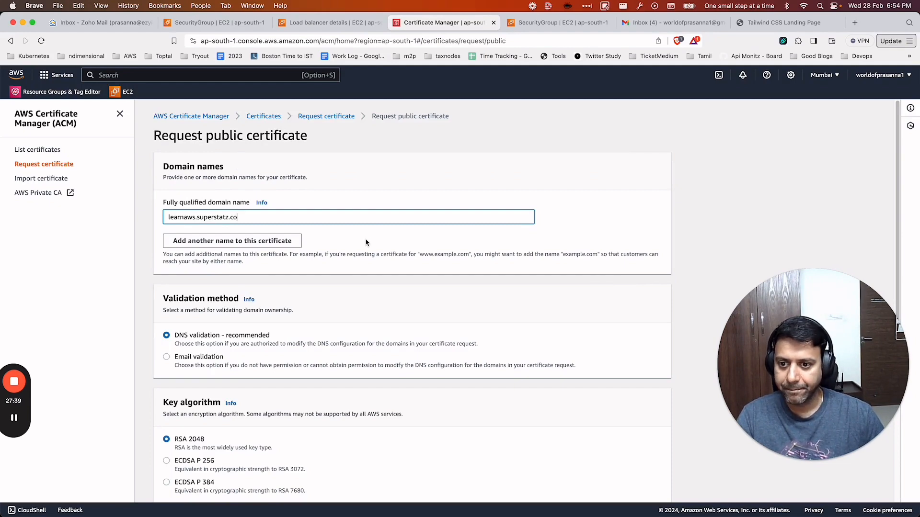
pyautogui.scroll(-1, 405, 297)
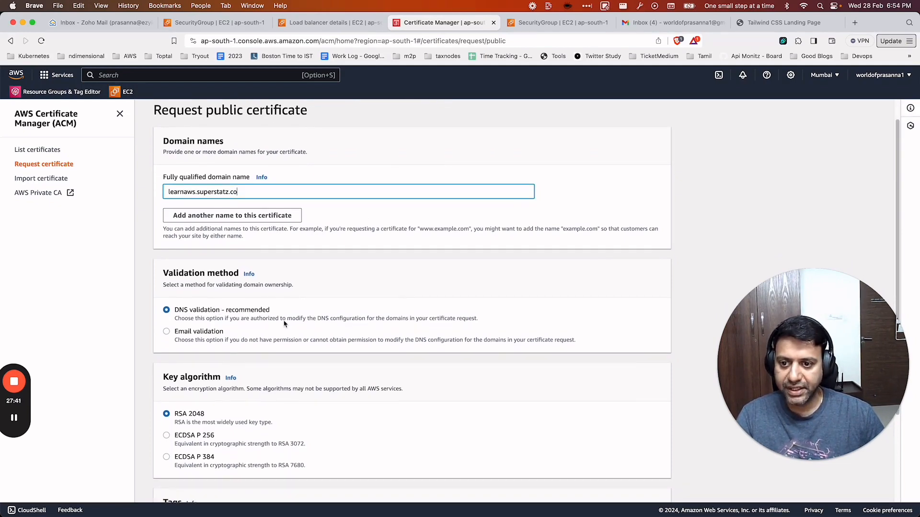
pyautogui.scroll(-5, 408, 349)
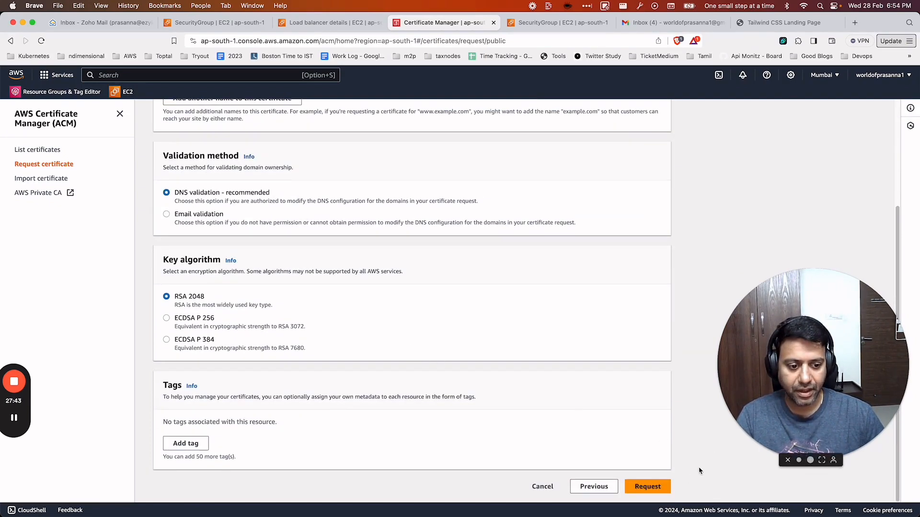
pyautogui.click(650, 487)
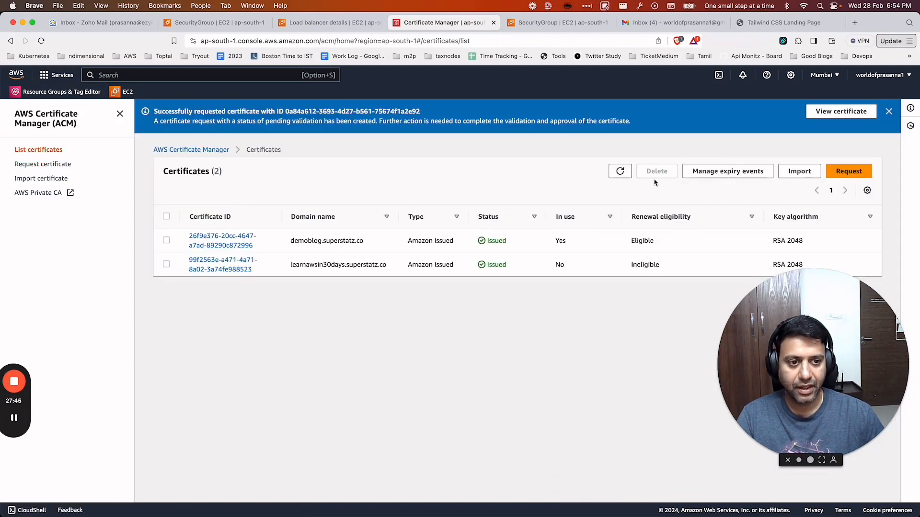
# Refresh the certificate list and copy the validation CNAME name from the learnaws.superstatz.co certificate's details.
pyautogui.click(620, 173)
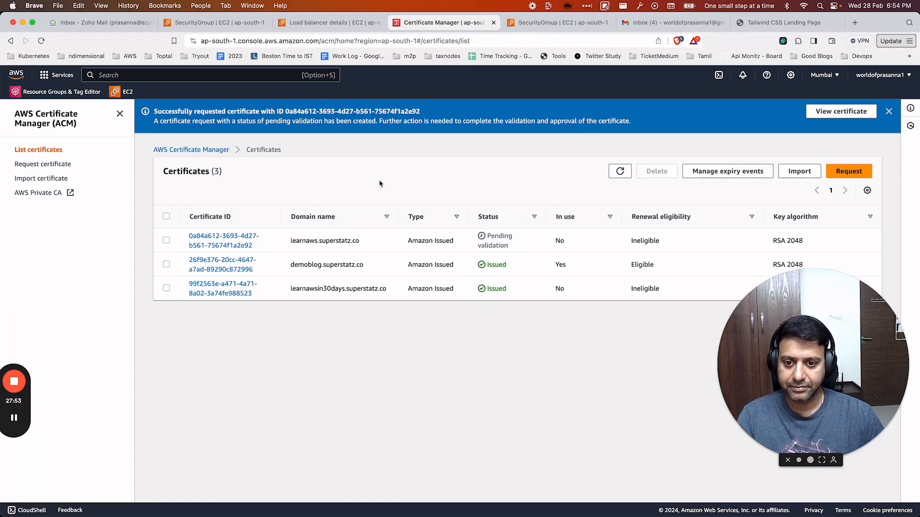
pyautogui.click(624, 172)
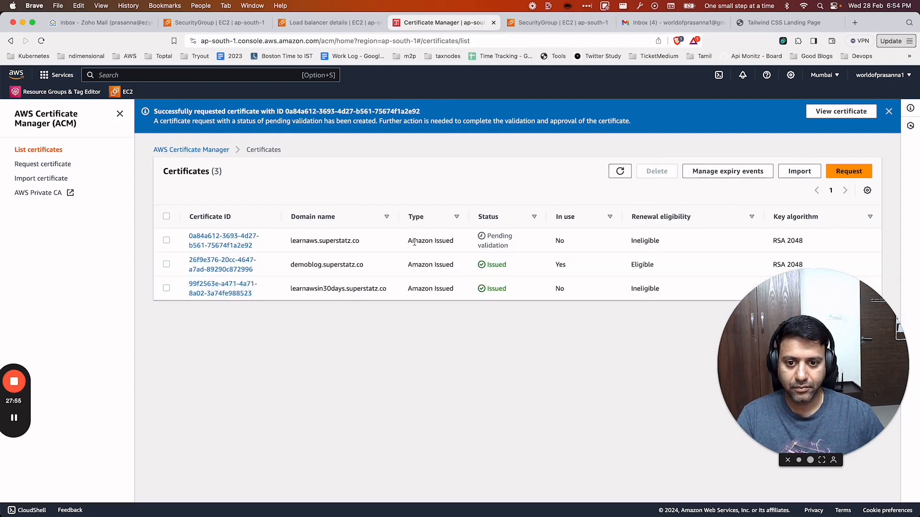
pyautogui.click(231, 242)
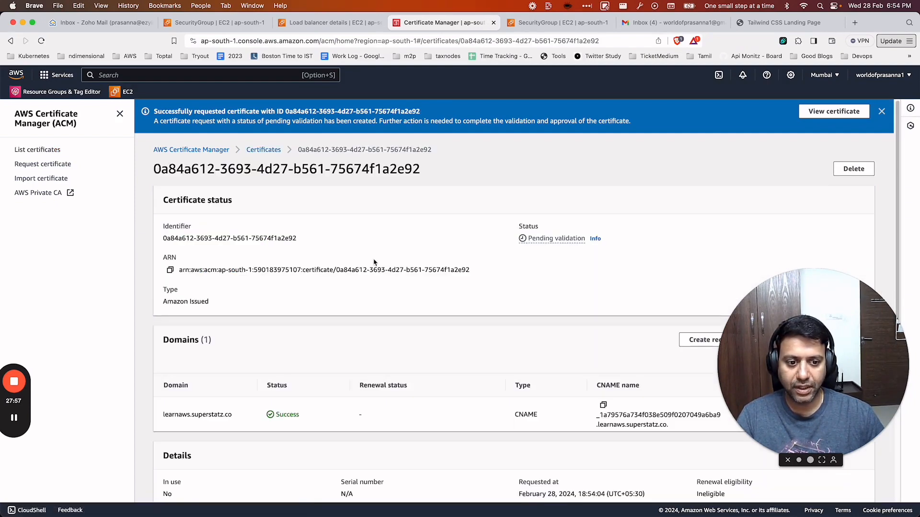
pyautogui.scroll(-2, 426, 267)
pyautogui.scroll(-5, 540, 268)
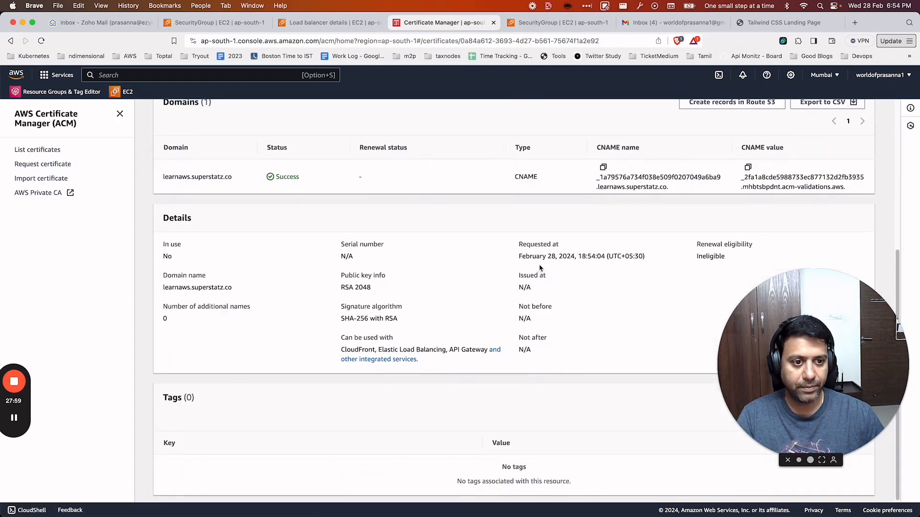
pyautogui.click(603, 168)
# Switch to Google Chrome and start a new record in Route 53's superstatz.co hosted zone.
pyautogui.press('super+Tab')
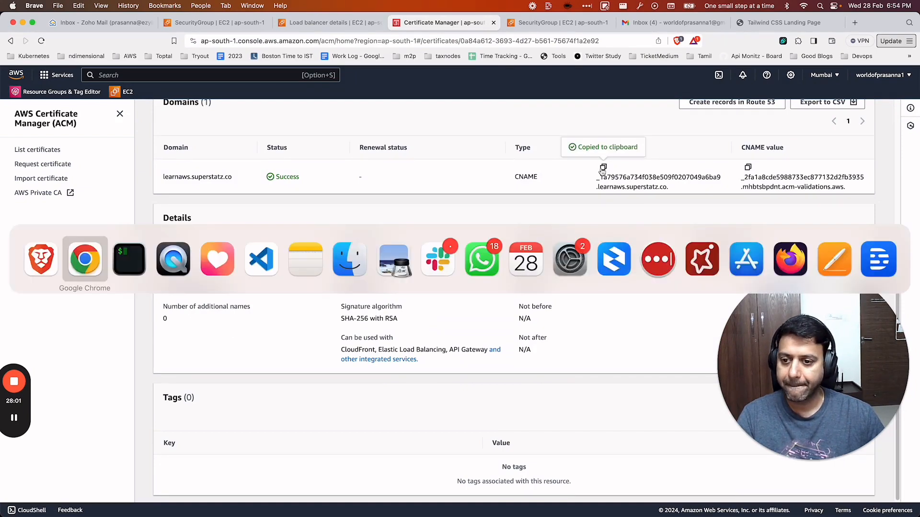
pyautogui.click(309, 24)
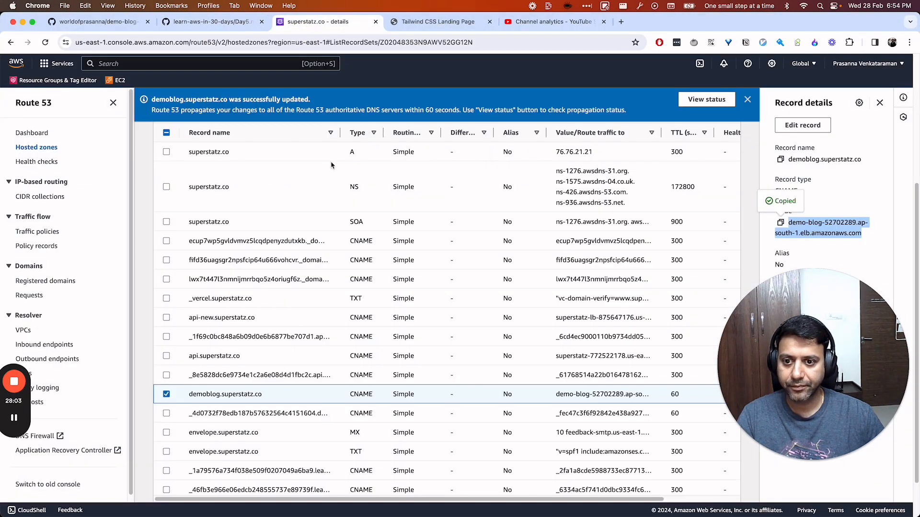
pyautogui.scroll(5, 295, 217)
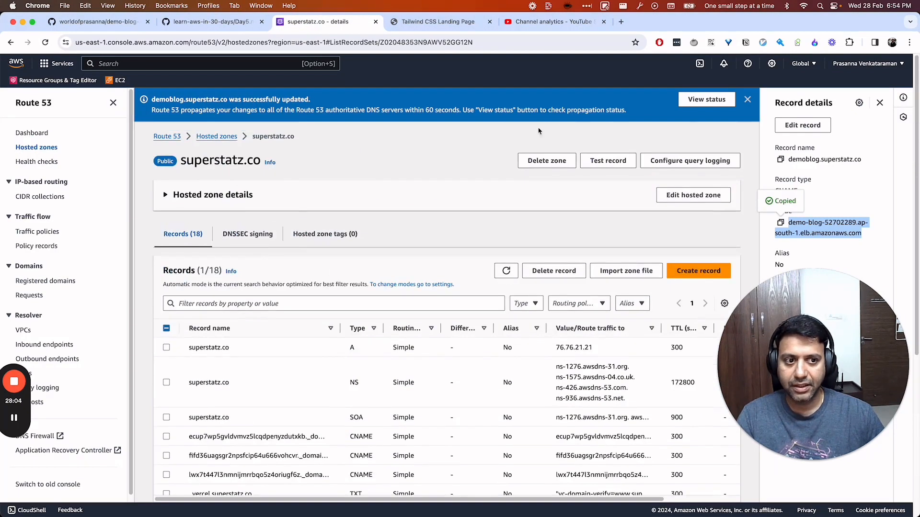
pyautogui.click(748, 100)
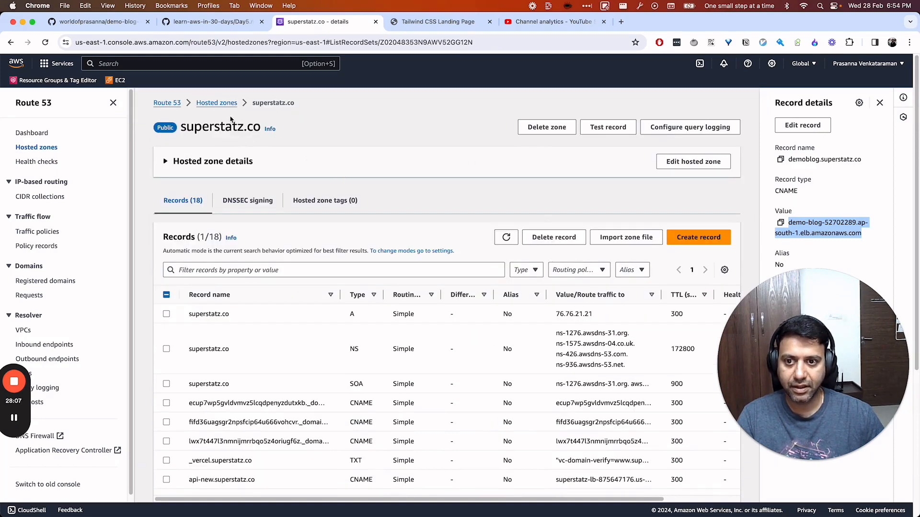
pyautogui.click(685, 243)
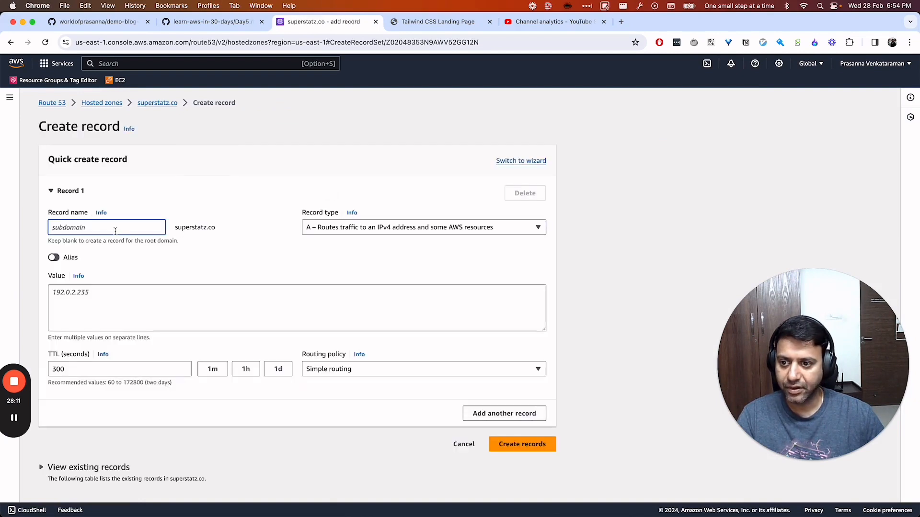
# Enter the copied CNAME name as the record name, trimmed so that it ends in learnaws without the superstatz.co suffix.
pyautogui.press('super+v')
pyautogui.press('BackSpace')
pyautogui.press('BackSpace')
pyautogui.press('BackSpace')
pyautogui.press('BackSpace')
pyautogui.press('BackSpace')
pyautogui.press('BackSpace')
pyautogui.press('BackSpace')
pyautogui.press('BackSpace')
pyautogui.press('BackSpace')
pyautogui.press('BackSpace')
pyautogui.press('BackSpace')
pyautogui.press('BackSpace')
pyautogui.press('BackSpace')
pyautogui.press('BackSpace')
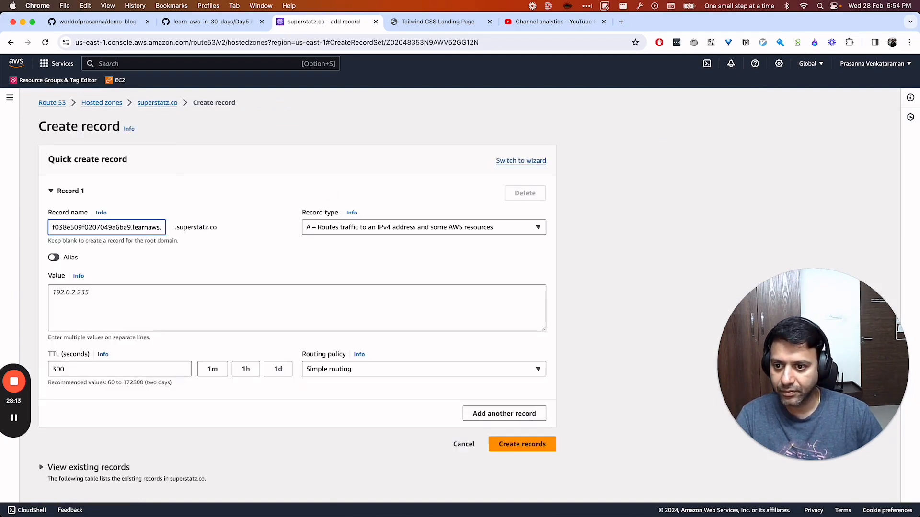
pyautogui.press('BackSpace')
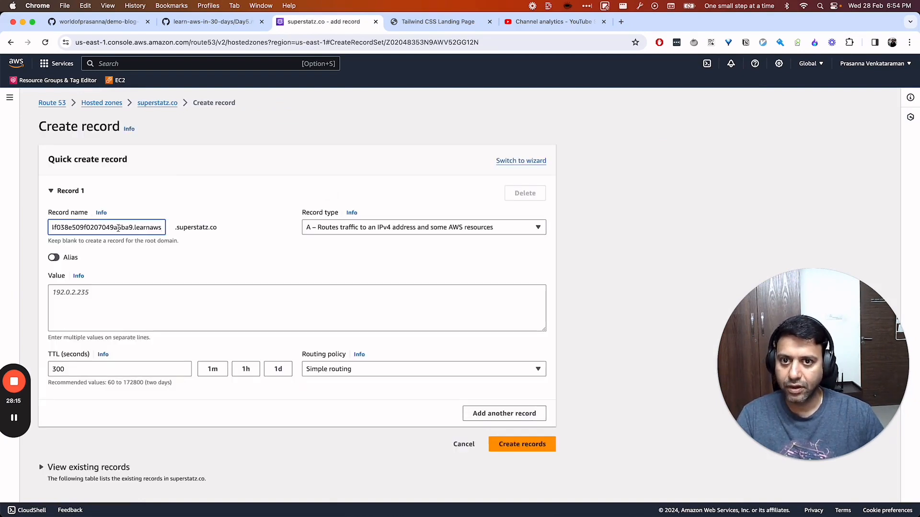
# Copy the validation CNAME value from the certificate's details in Brave and paste it as the new Route 53 record's value in Chrome.
pyautogui.press('super+Tab')
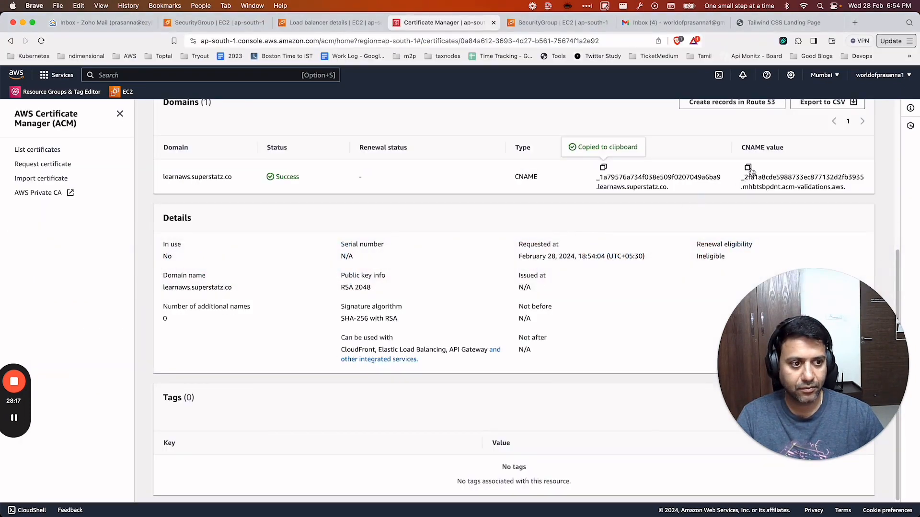
pyautogui.click(748, 167)
pyautogui.press('super+Tab')
pyautogui.click(71, 299)
pyautogui.press('super+v')
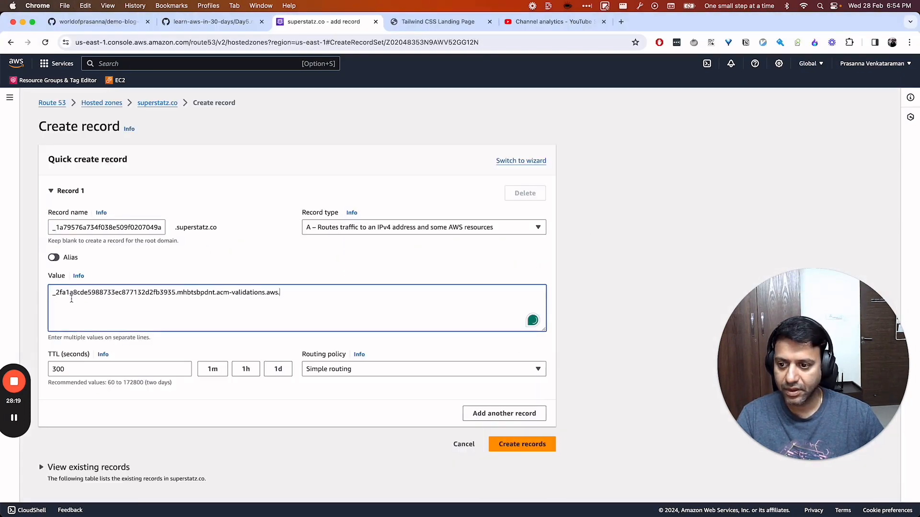
# Try to create the record with type CNAME and a TTL of 60 seconds.
pyautogui.click(387, 231)
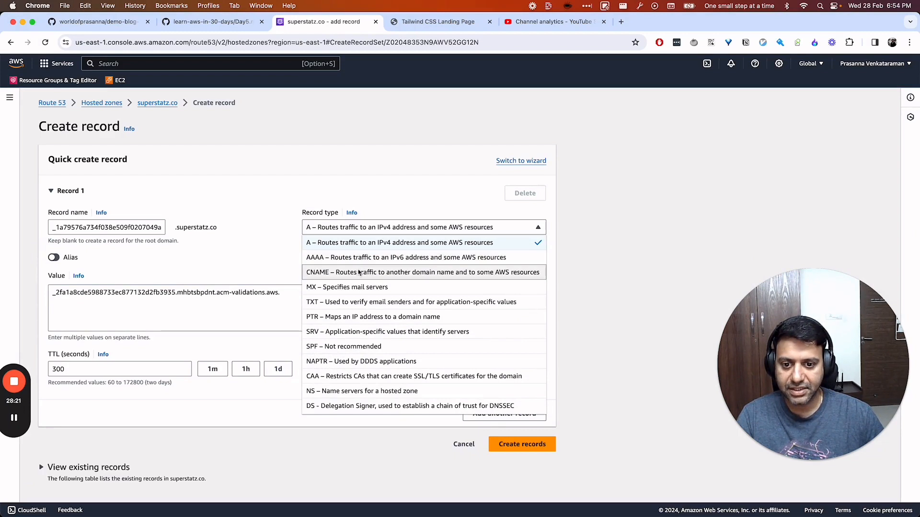
pyautogui.click(359, 273)
pyautogui.click(211, 374)
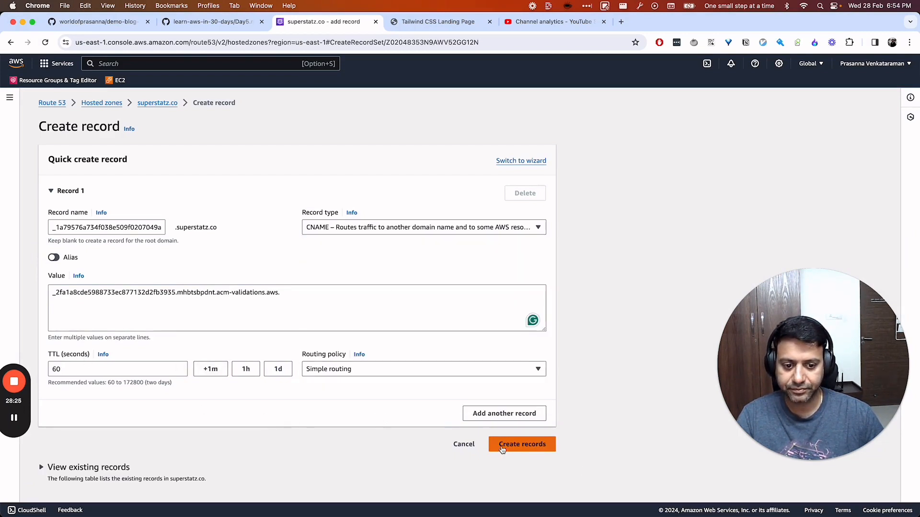
pyautogui.click(520, 445)
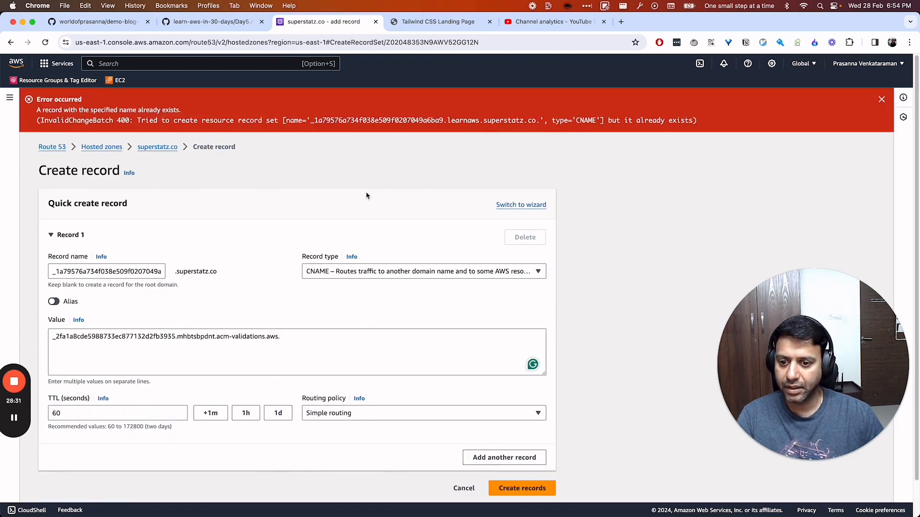
# Check the learnaws.superstatz.co certificate's status in Brave's certificate list and cancel the unfinished Route 53 record in Chrome.
pyautogui.press('super+Tab')
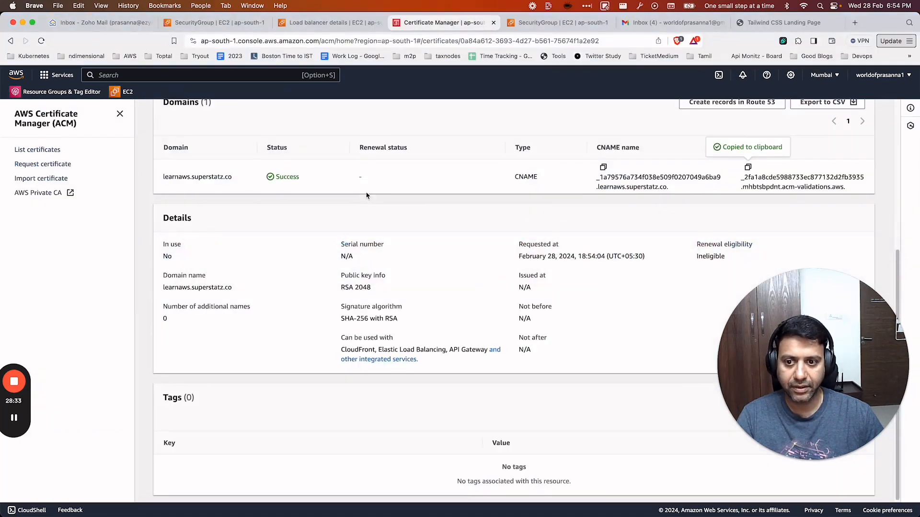
pyautogui.scroll(10, 366, 195)
pyautogui.click(262, 150)
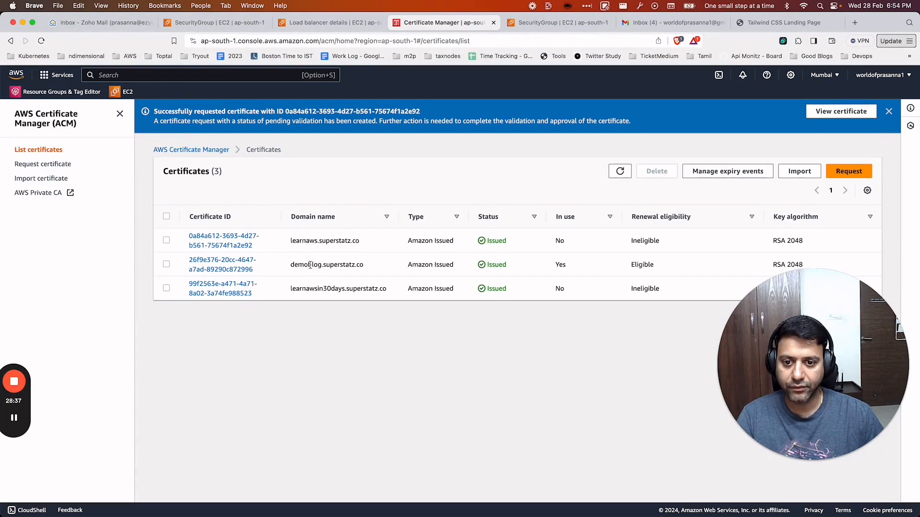
pyautogui.press('super+Tab')
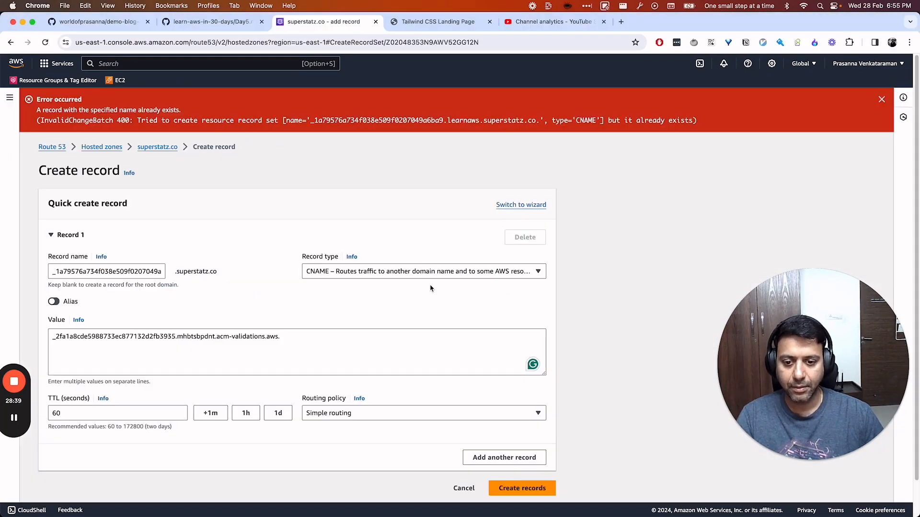
pyautogui.click(464, 489)
pyautogui.press('super+Tab')
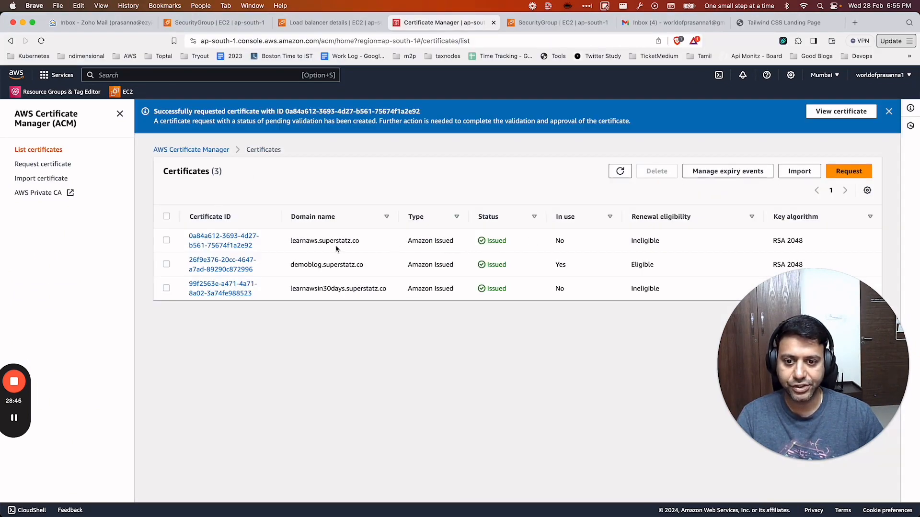
pyautogui.moveTo(290, 242); pyautogui.dragTo(360, 239)
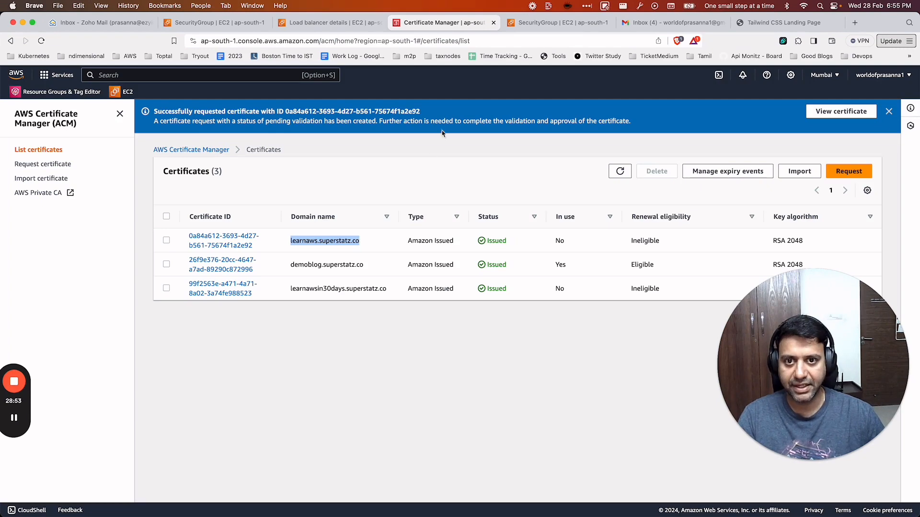
# Refresh the learn-aws-blog load balancer's details and copy its DNS name.
pyautogui.click(336, 23)
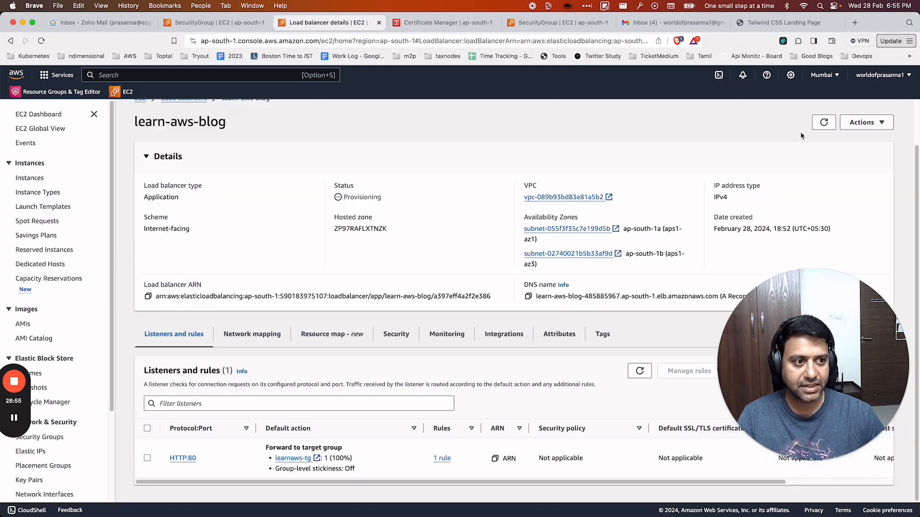
pyautogui.click(824, 122)
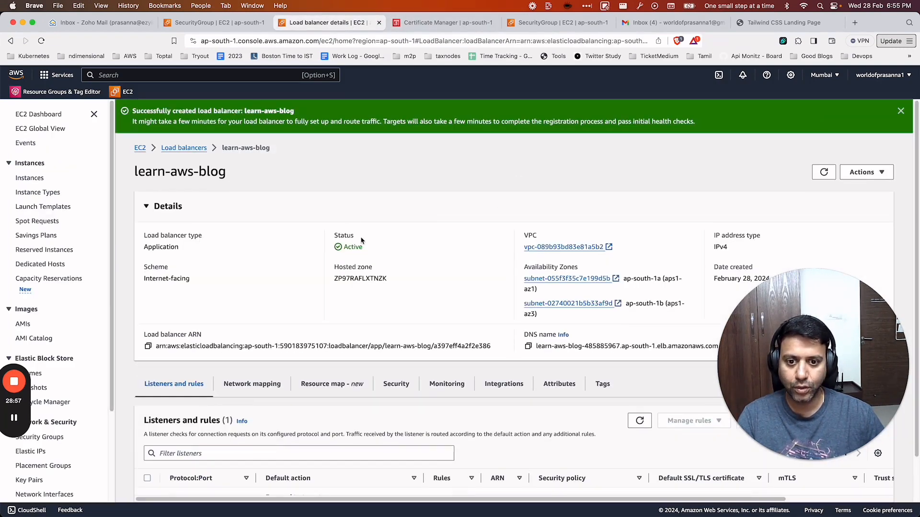
pyautogui.scroll(-2, 408, 253)
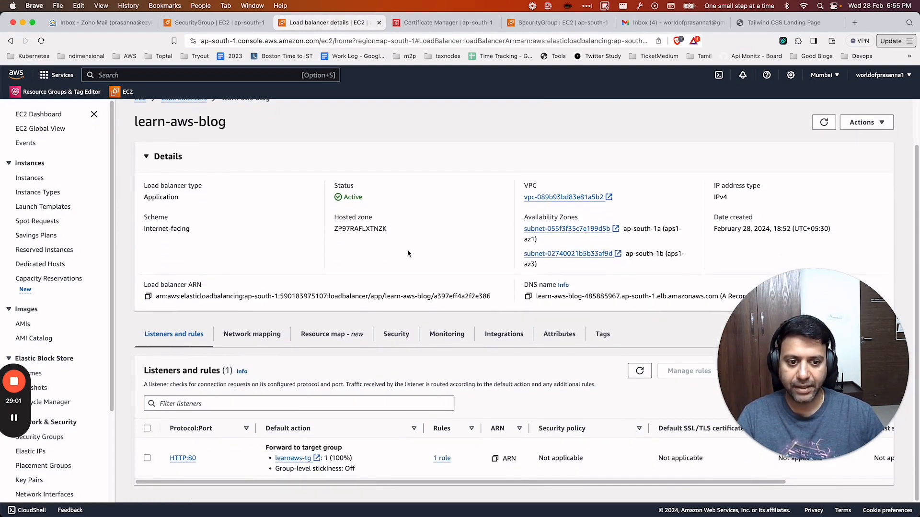
pyautogui.click(527, 297)
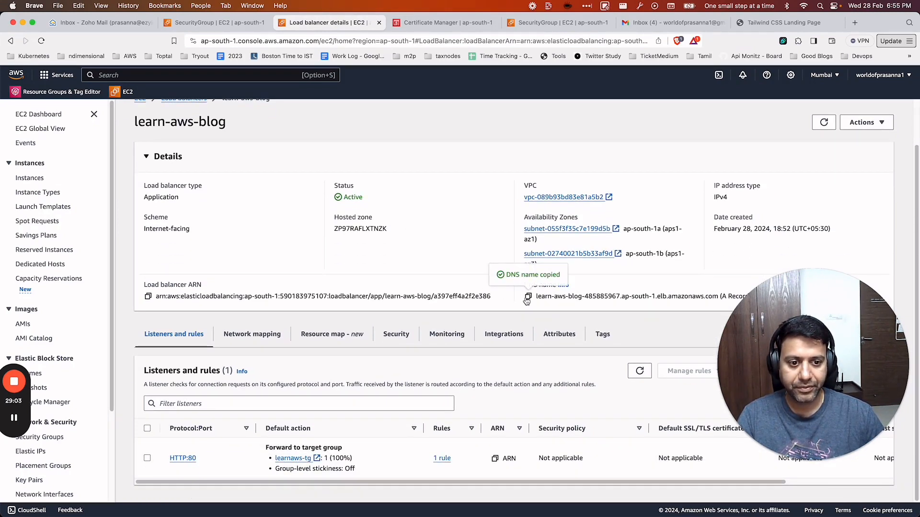
pyautogui.press('super+Tab')
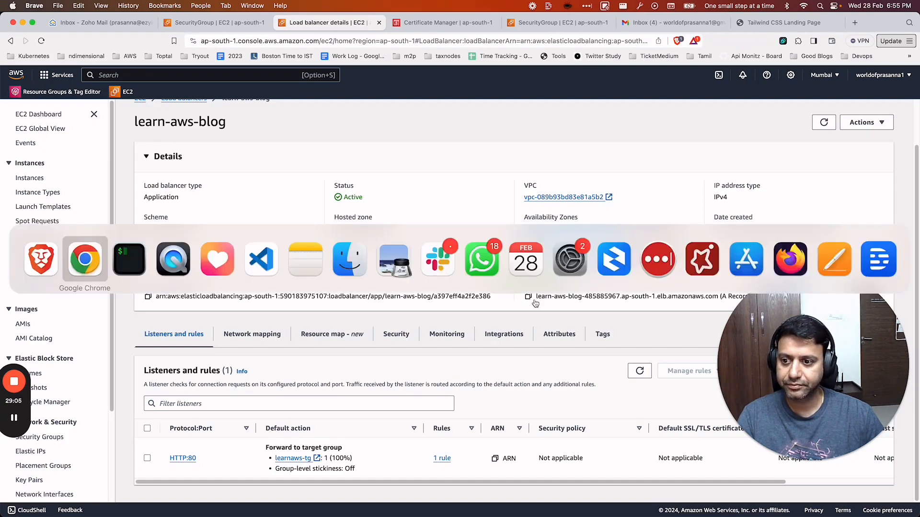
pyautogui.press('super+t')
pyautogui.press('super+v')
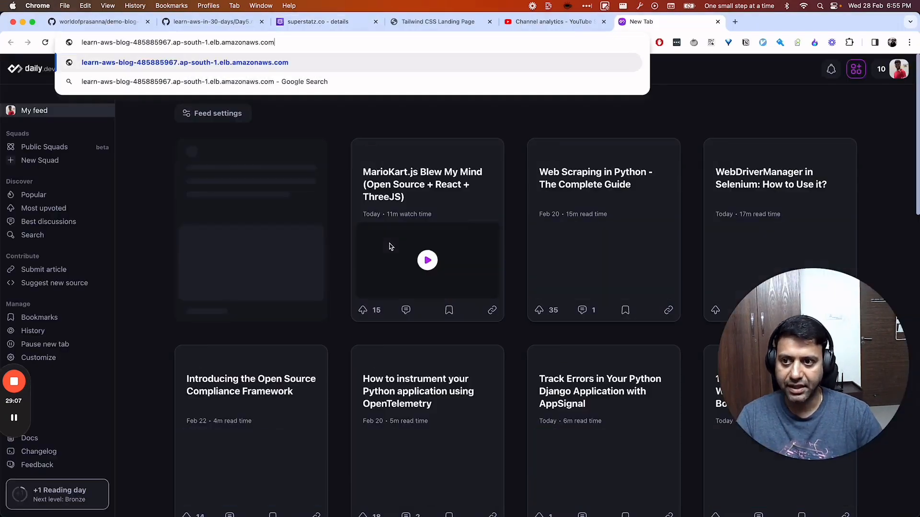
pyautogui.write('http://')
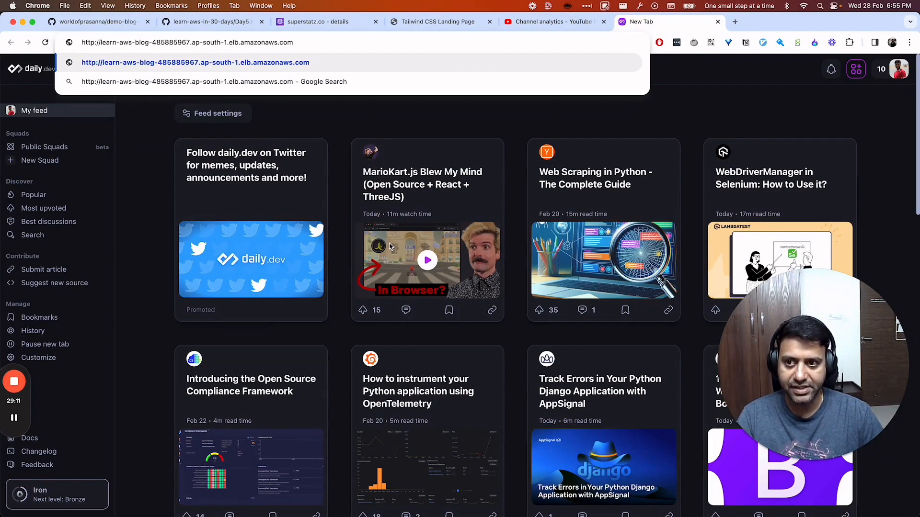
pyautogui.press('Return')
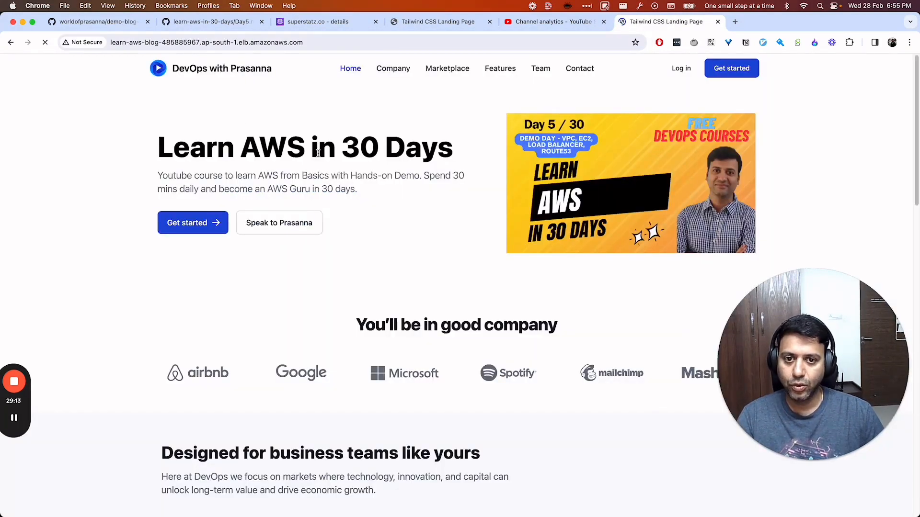
# Look through the blog page served by the load balancer and inspect the site's connection security information.
pyautogui.scroll(-2, 405, 273)
pyautogui.scroll(2, 405, 273)
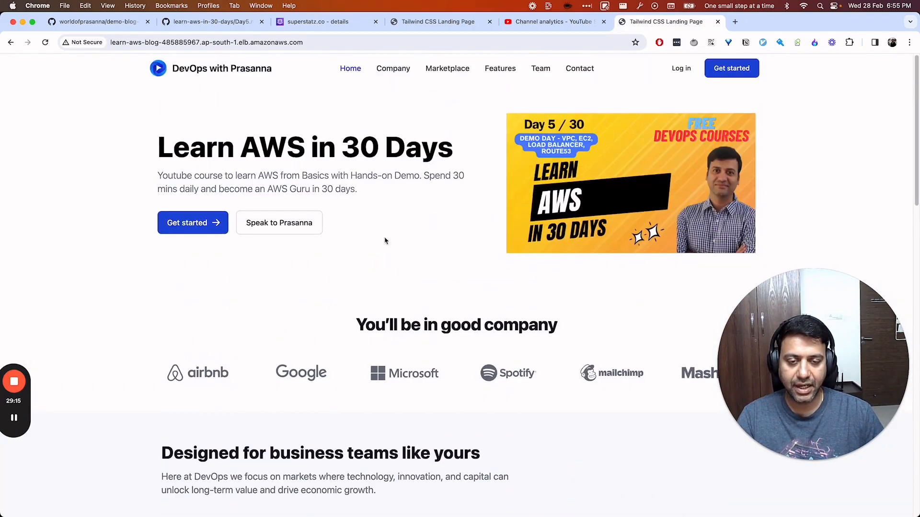
pyautogui.scroll(-10, 396, 331)
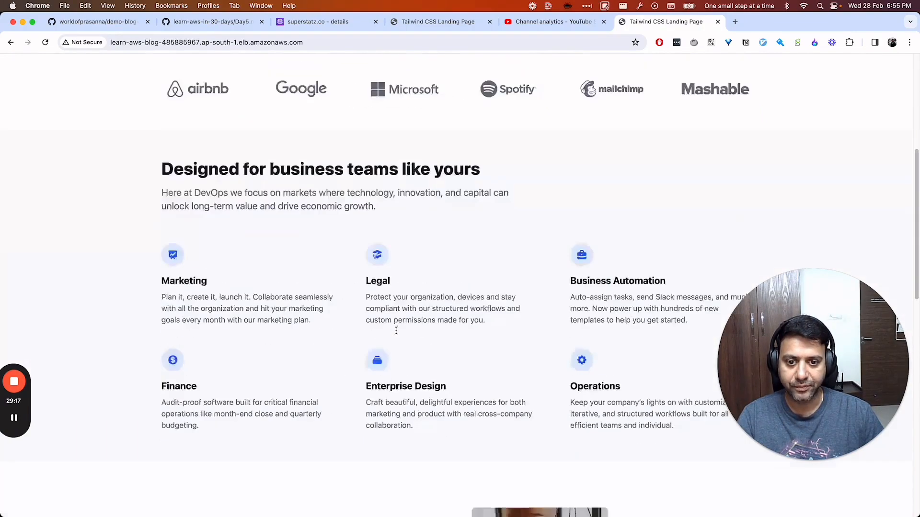
pyautogui.scroll(10, 395, 330)
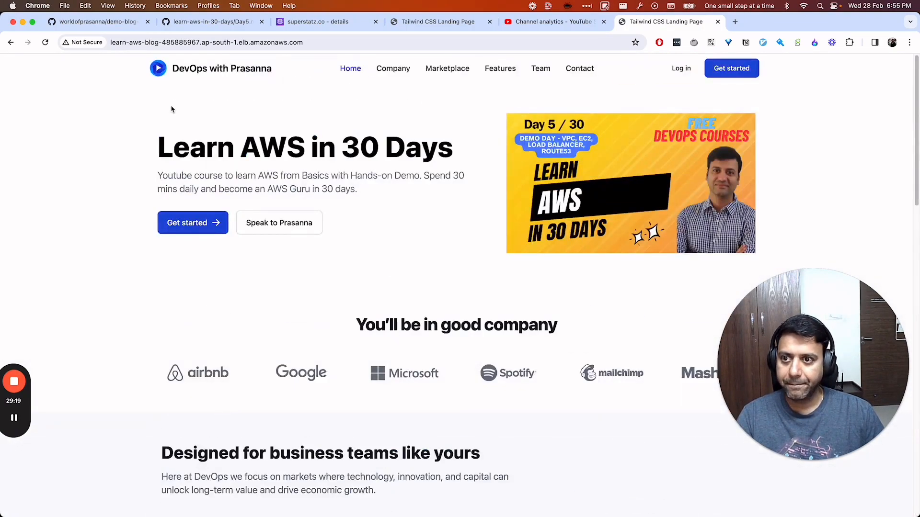
pyautogui.click(85, 42)
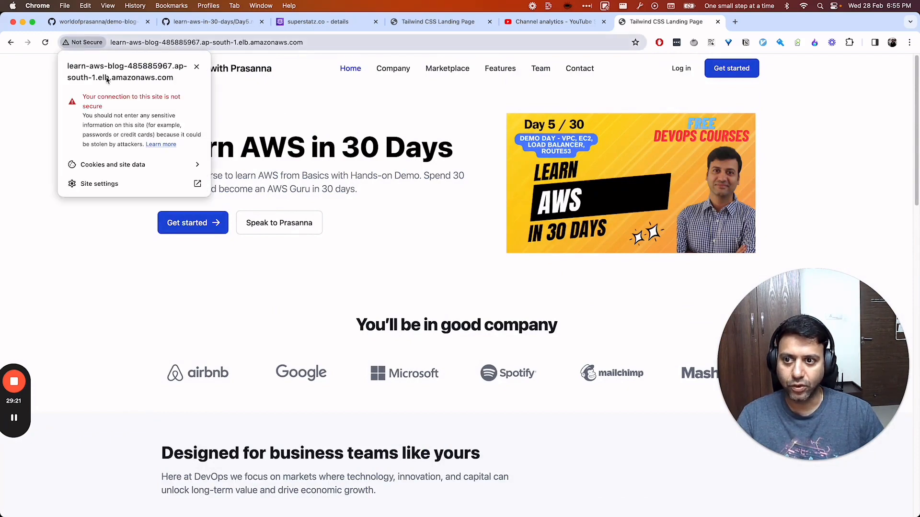
pyautogui.click(46, 85)
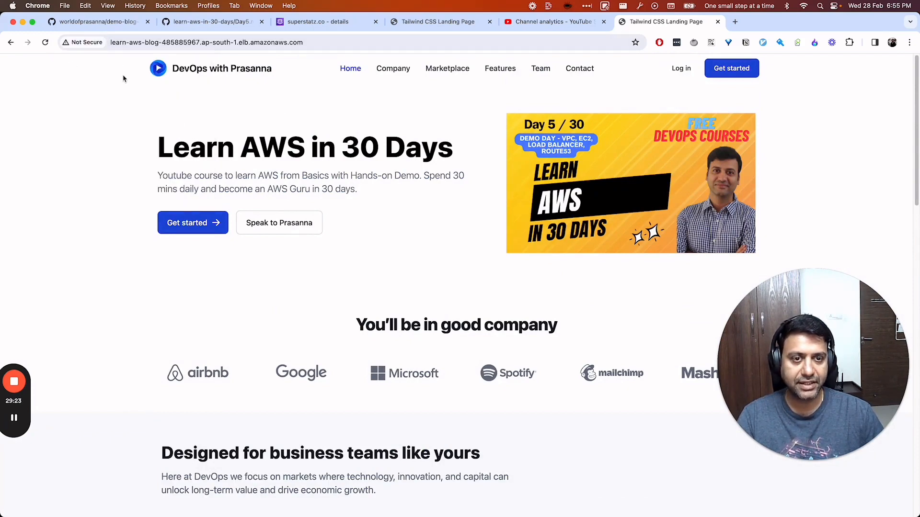
# Switch to Brave and start a new listener on the learn-aws-blog load balancer, using HTTPS on port 443.
pyautogui.press('super+Tab')
pyautogui.press('super+Tab')
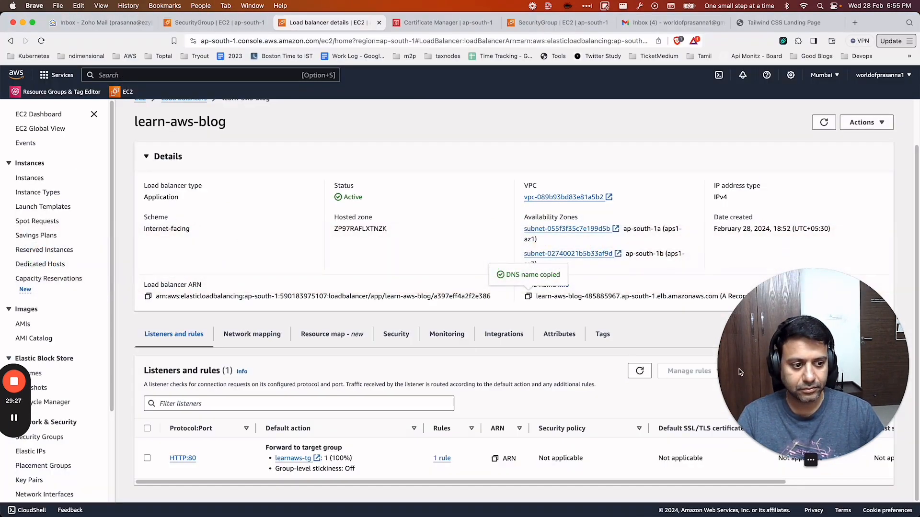
pyautogui.moveTo(739, 369); pyautogui.dragTo(710, 201)
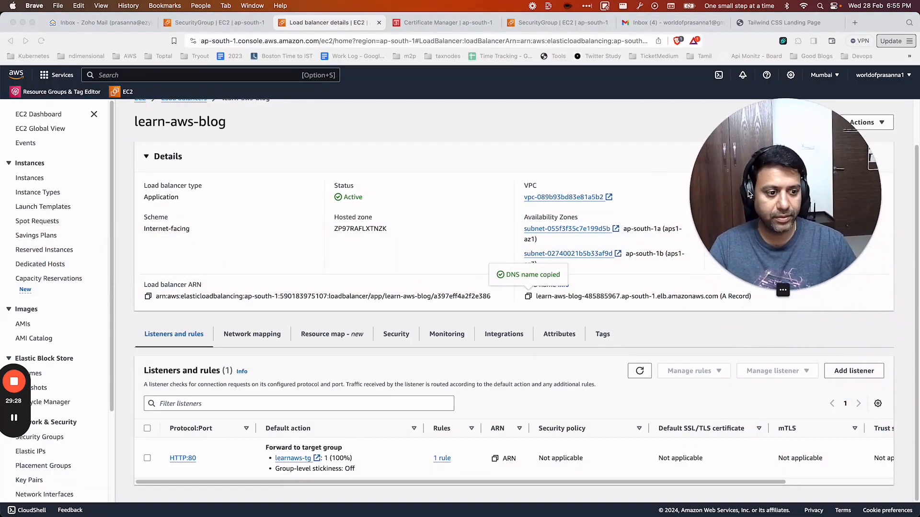
pyautogui.click(213, 448)
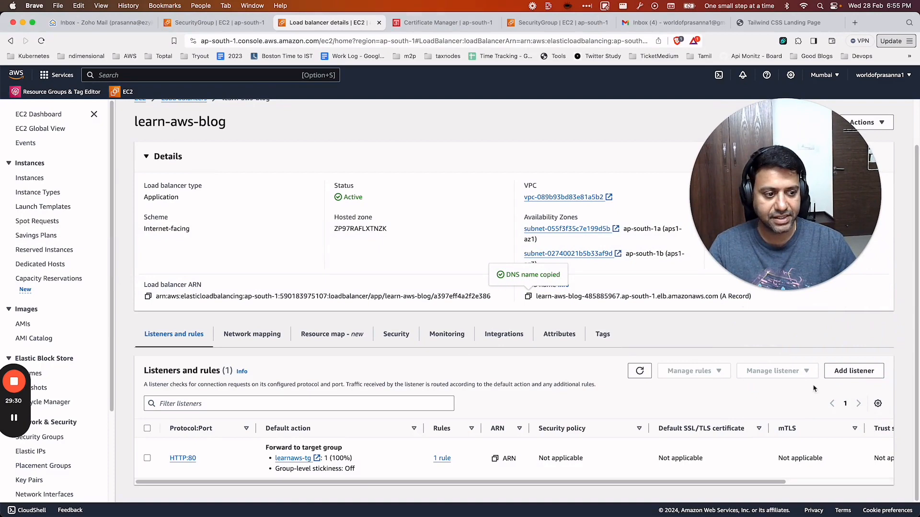
pyautogui.click(861, 377)
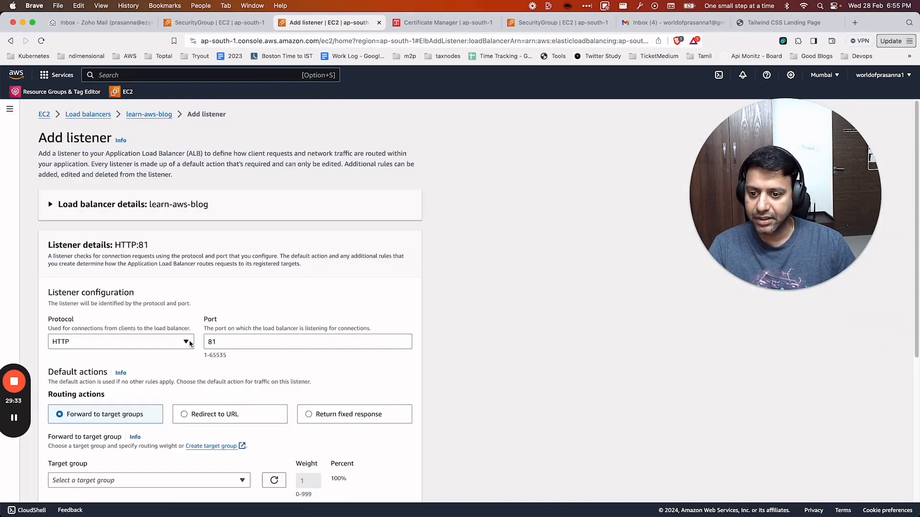
pyautogui.click(172, 342)
pyautogui.click(122, 373)
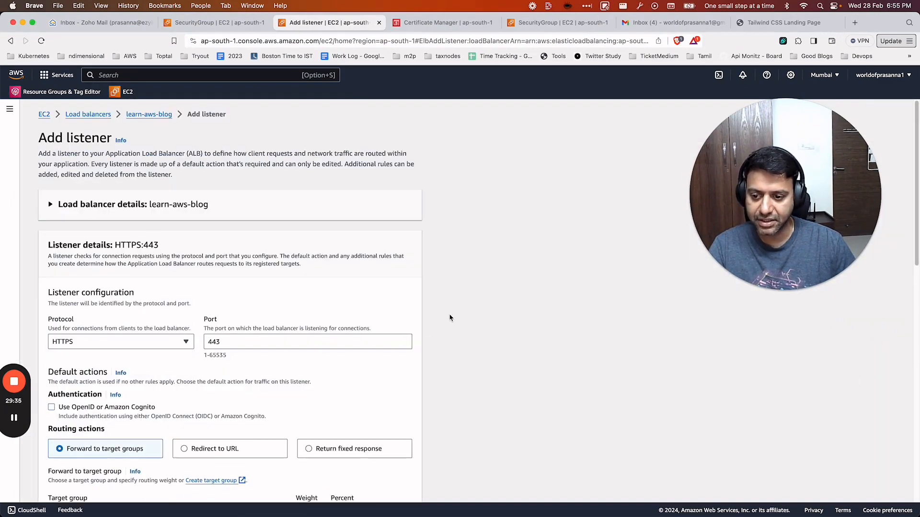
# Select learnaws-tg as the target group to which the new HTTPS listener forwards traffic.
pyautogui.scroll(-5, 450, 318)
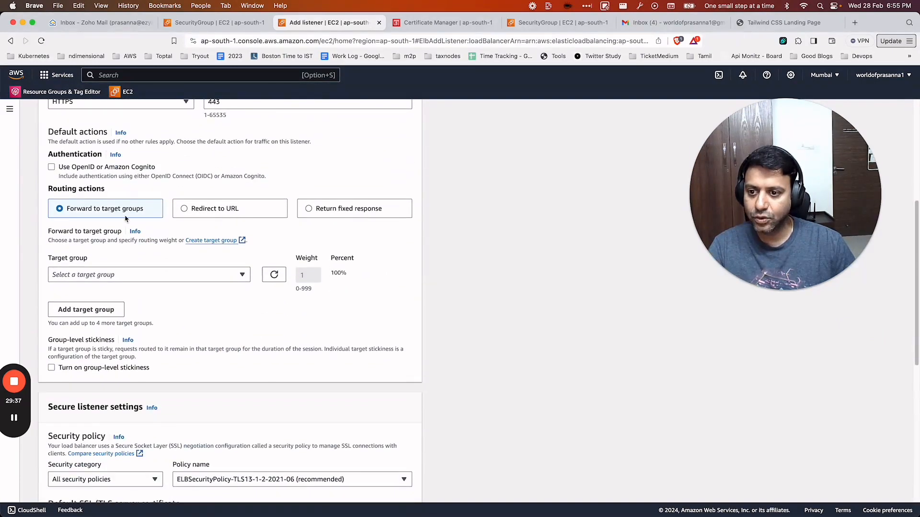
pyautogui.click(148, 275)
pyautogui.click(110, 315)
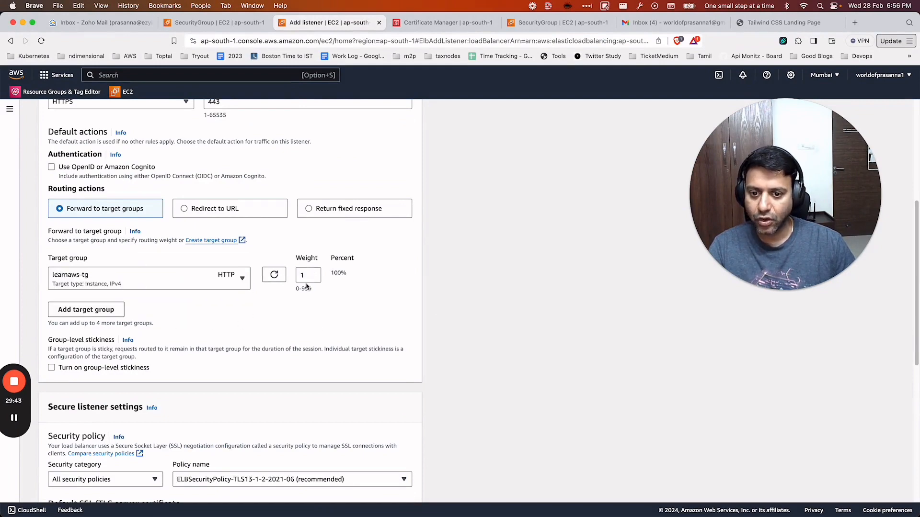
# Choose the learnaws.superstatz.co certificate from ACM as the default SSL/TLS server certificate and add the listener.
pyautogui.scroll(-3, 276, 311)
pyautogui.scroll(-8, 276, 312)
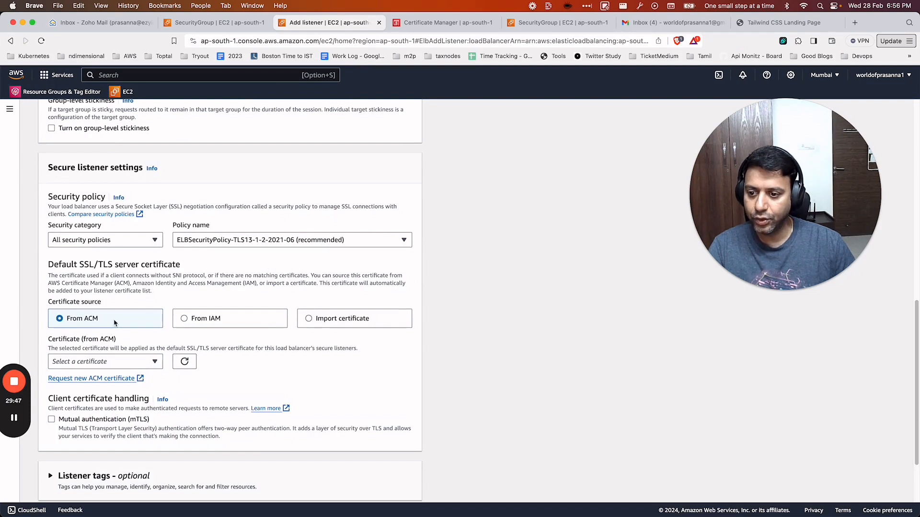
pyautogui.click(139, 362)
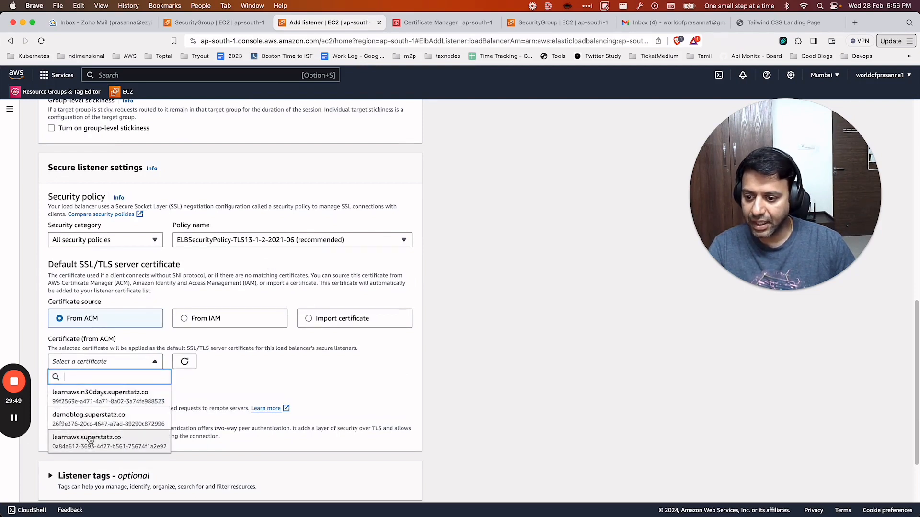
pyautogui.click(88, 443)
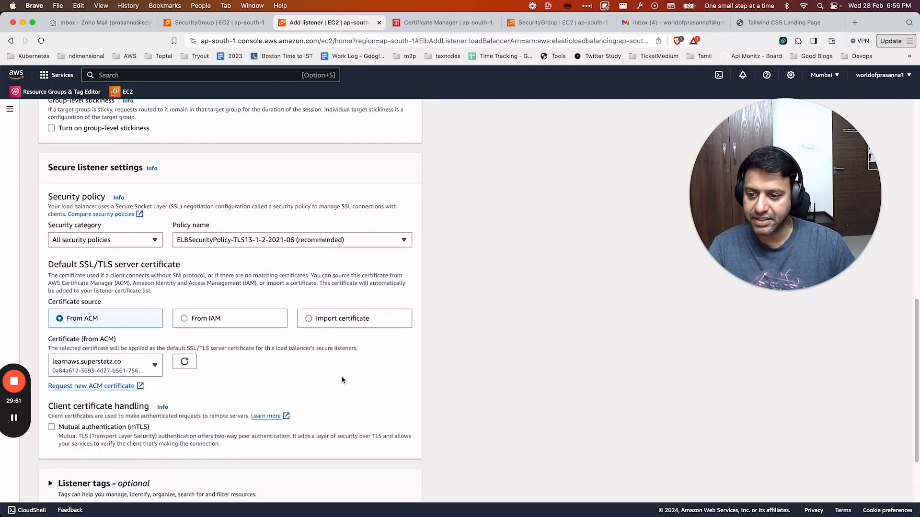
pyautogui.scroll(-4, 342, 379)
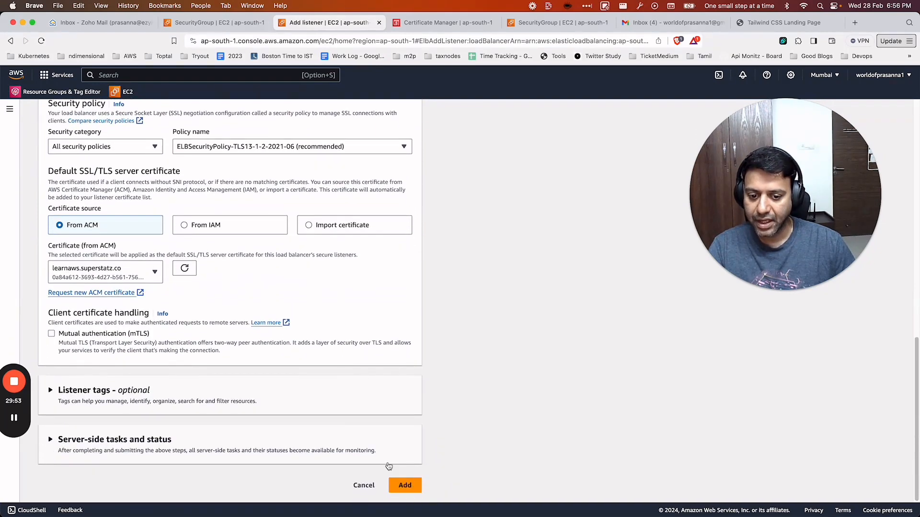
pyautogui.click(405, 486)
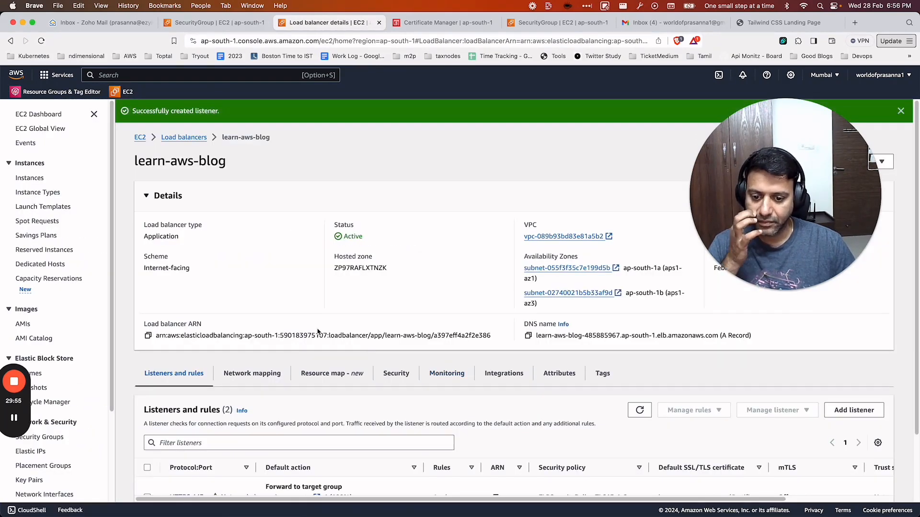
# Check the reachability warning on the HTTPS:443 listener and open the load balancer's learnaws-lb-sg security group.
pyautogui.scroll(-3, 318, 331)
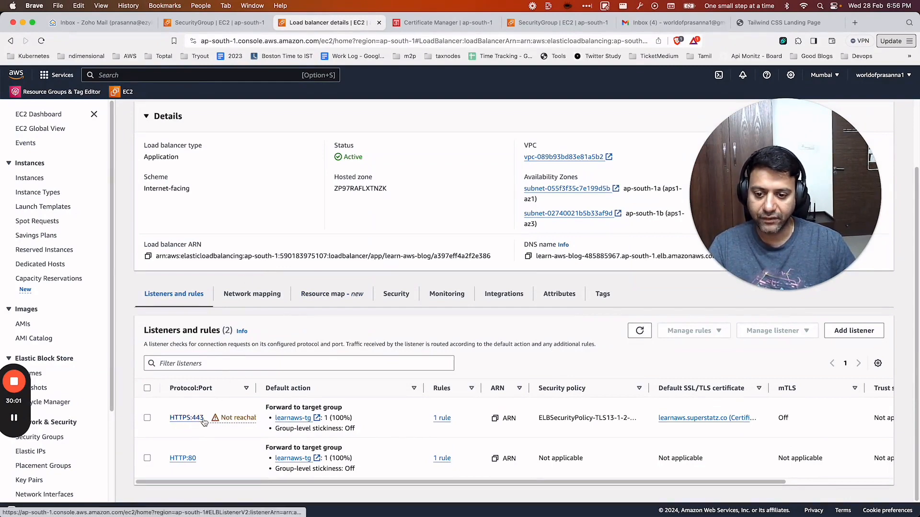
pyautogui.click(229, 420)
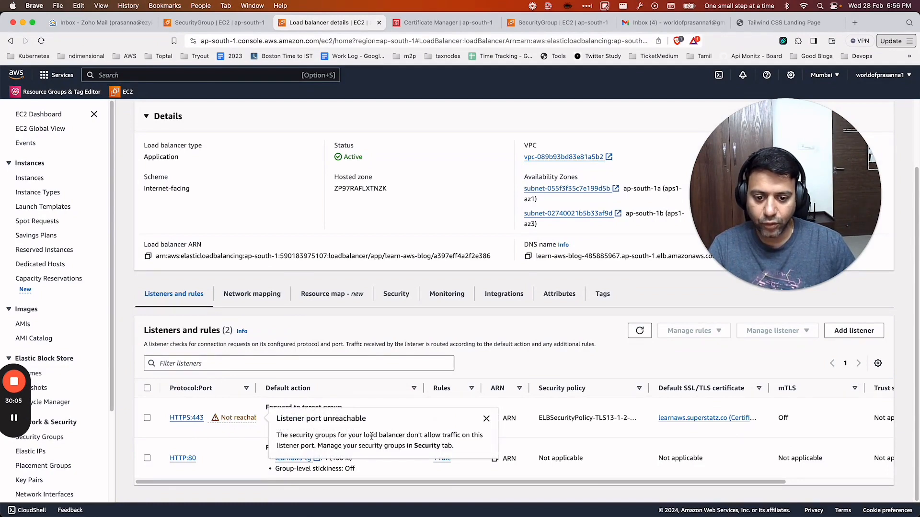
pyautogui.click(398, 303)
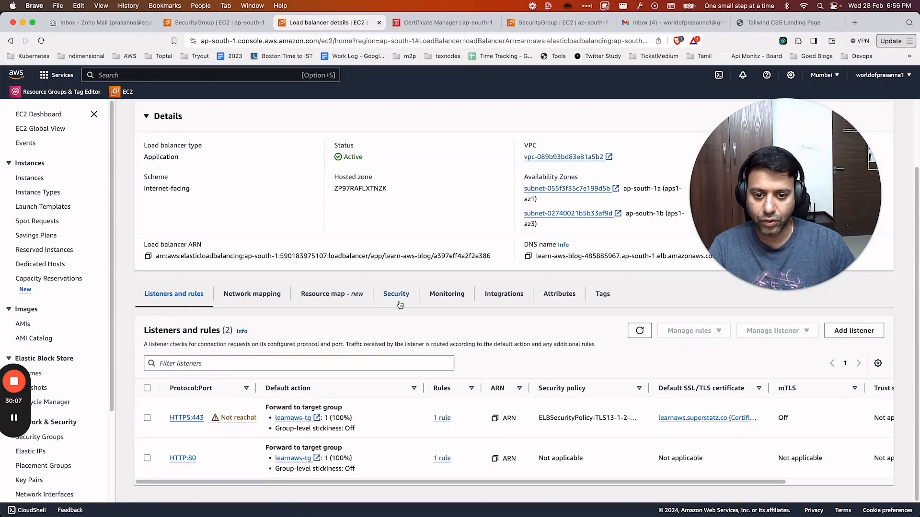
pyautogui.click(196, 456)
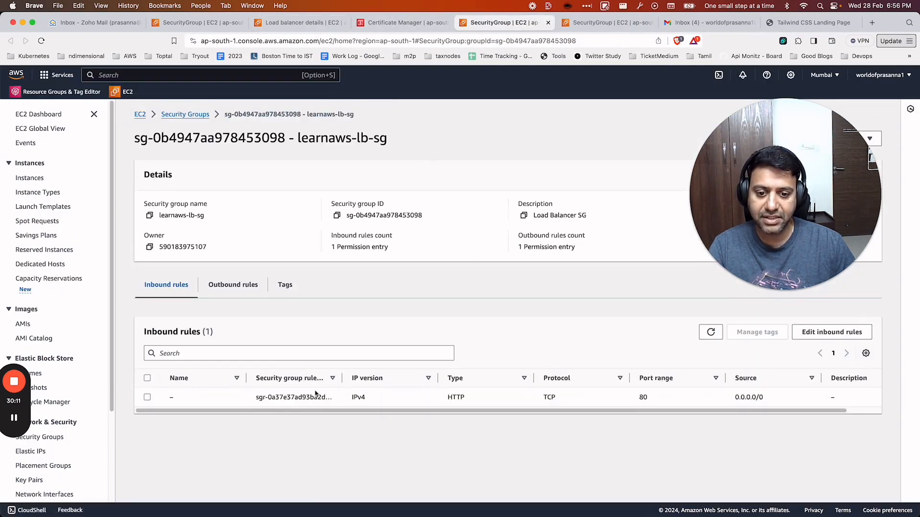
# Add an inbound HTTPS rule with source Anywhere-IPv4 to learnaws-lb-sg and save the rules.
pyautogui.click(832, 332)
pyautogui.click(69, 281)
pyautogui.click(219, 283)
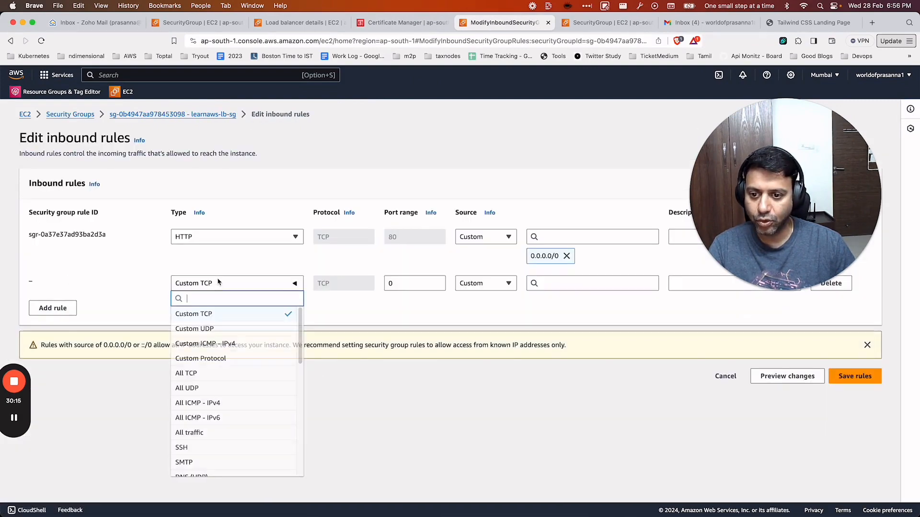
pyautogui.scroll(-5, 216, 376)
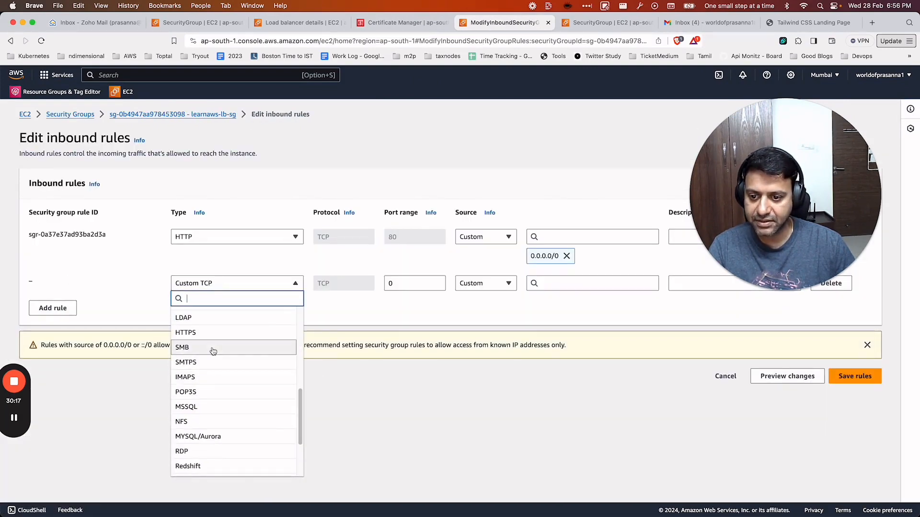
pyautogui.scroll(2, 206, 365)
pyautogui.click(205, 368)
pyautogui.click(508, 284)
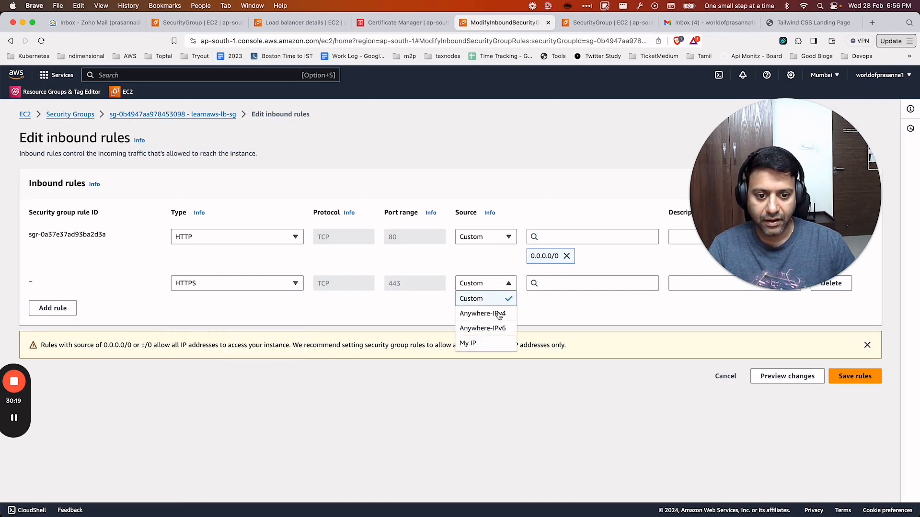
pyautogui.click(498, 315)
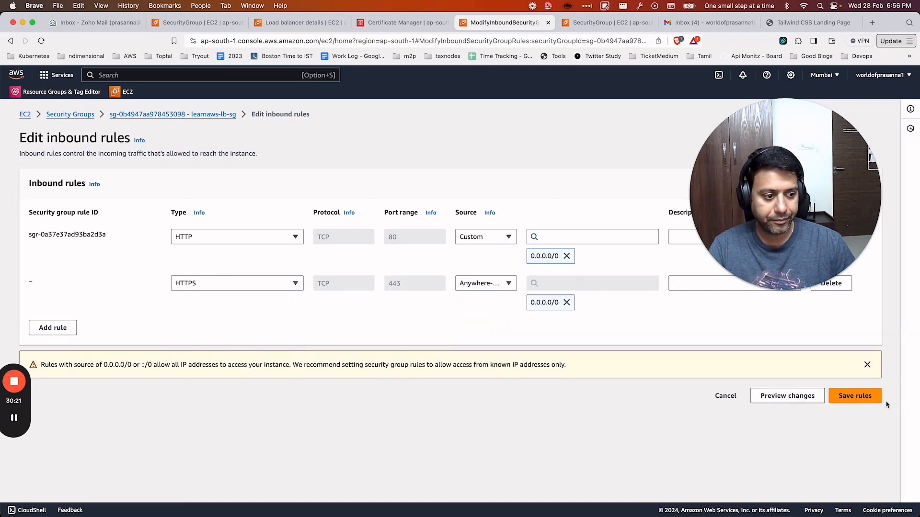
pyautogui.click(873, 398)
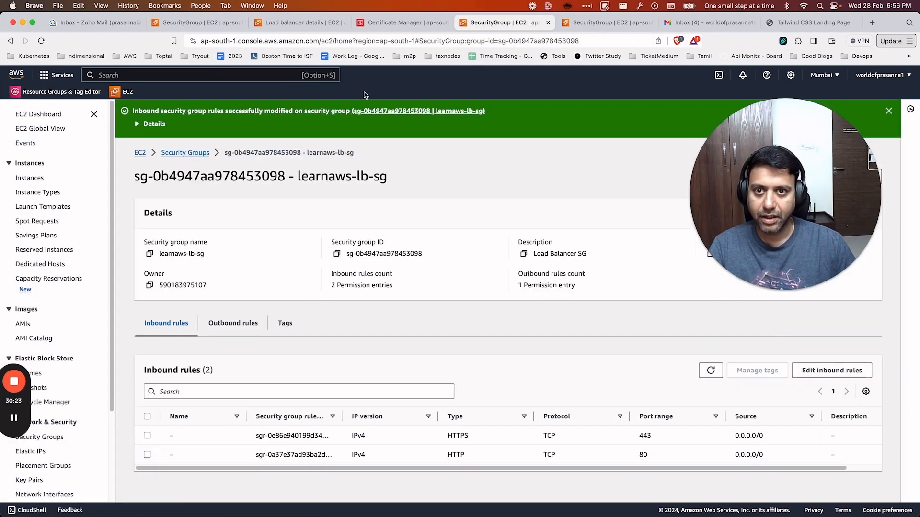
# Return to the load balancers list, reopen learn-aws-blog and check the status of its two listeners.
pyautogui.click(314, 24)
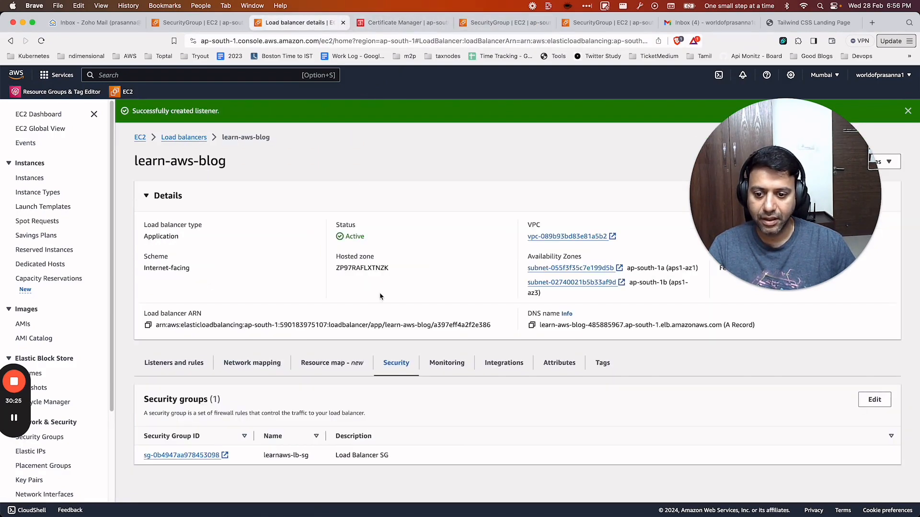
pyautogui.click(184, 138)
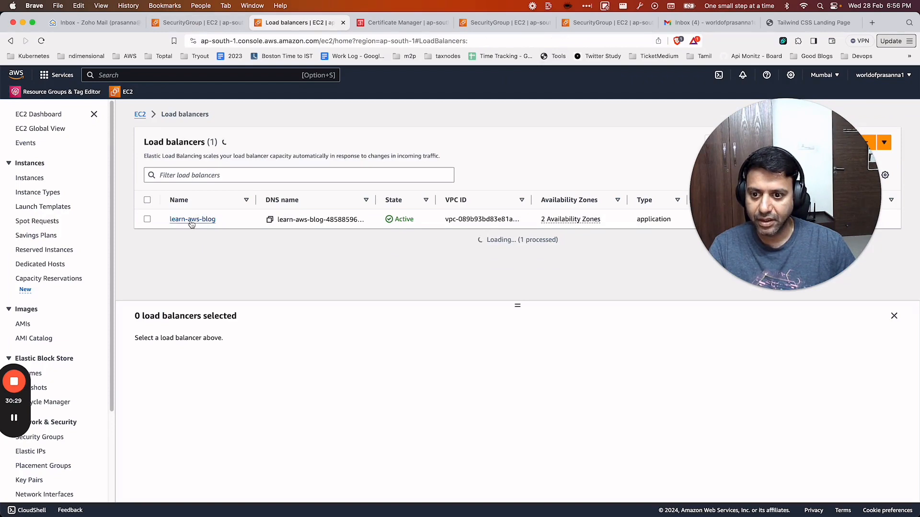
pyautogui.click(192, 238)
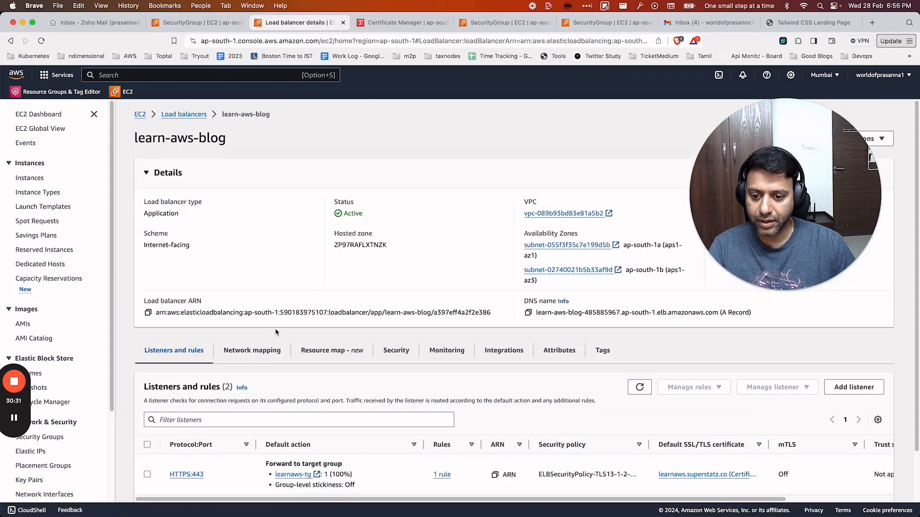
pyautogui.scroll(-2, 276, 332)
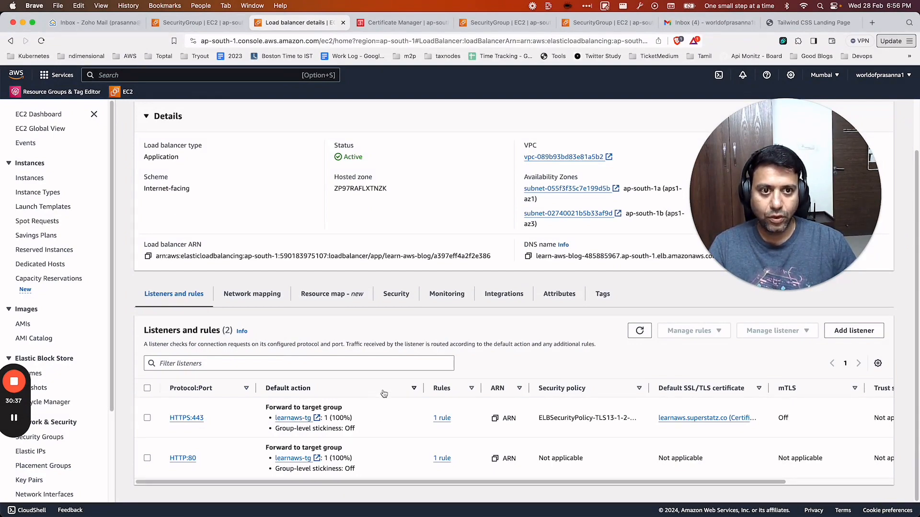
pyautogui.press('super+Tab')
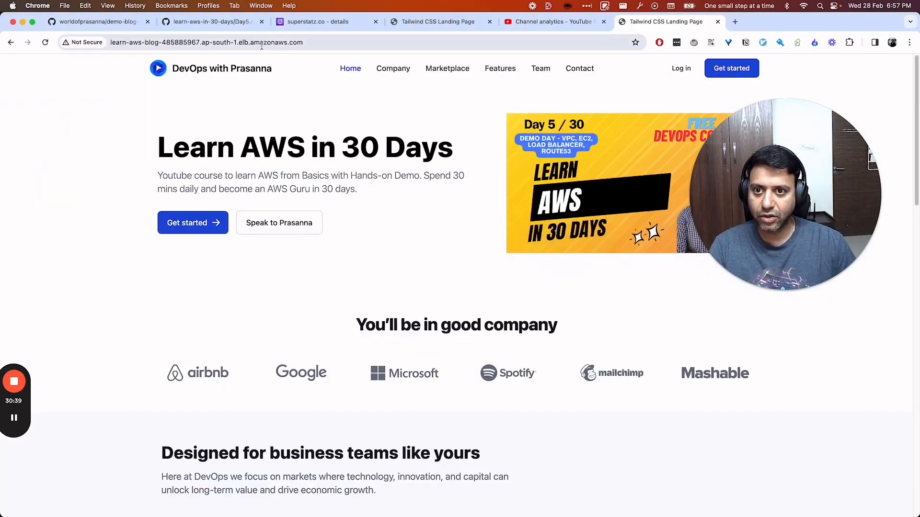
pyautogui.click(262, 43)
pyautogui.press('super+c')
pyautogui.press('super+t')
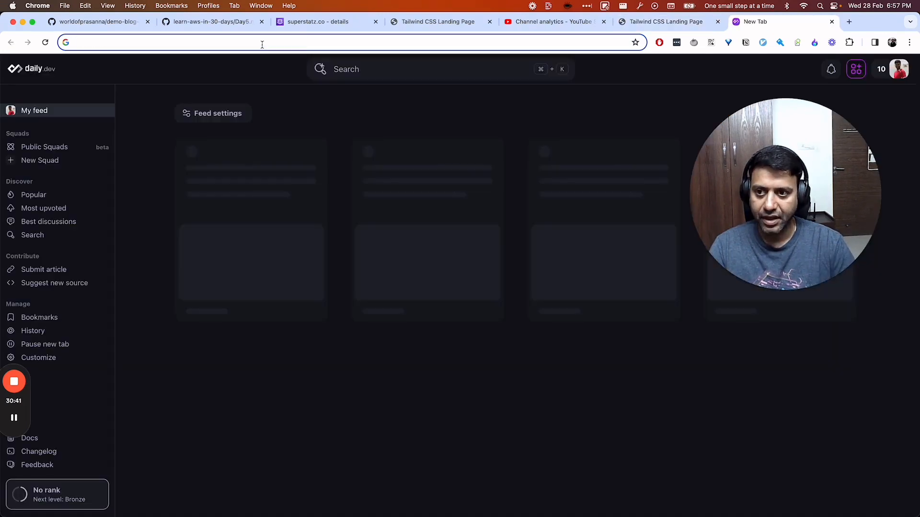
pyautogui.write('https://')
pyautogui.press('super+v')
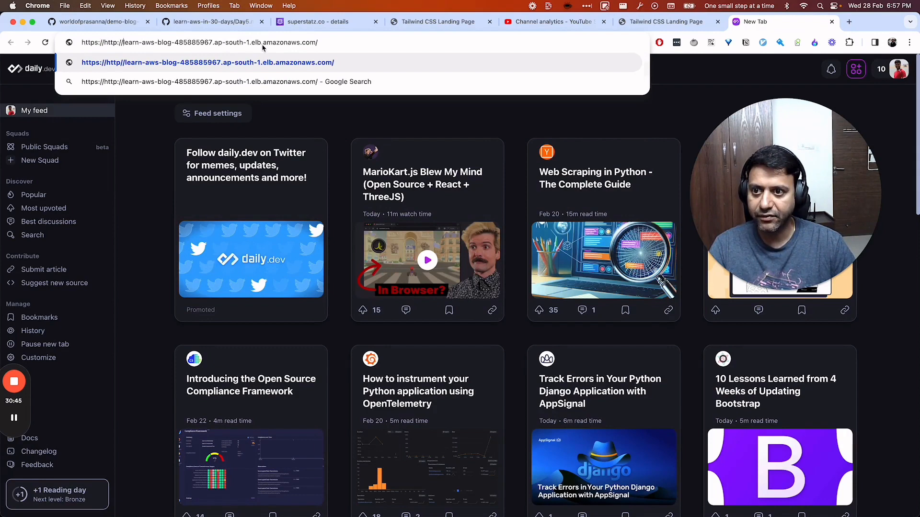
pyautogui.press('BackSpace')
pyautogui.press('BackSpace')
pyautogui.press('BackSpace')
pyautogui.press('BackSpace')
pyautogui.press('BackSpace')
pyautogui.press('BackSpace')
pyautogui.press('BackSpace')
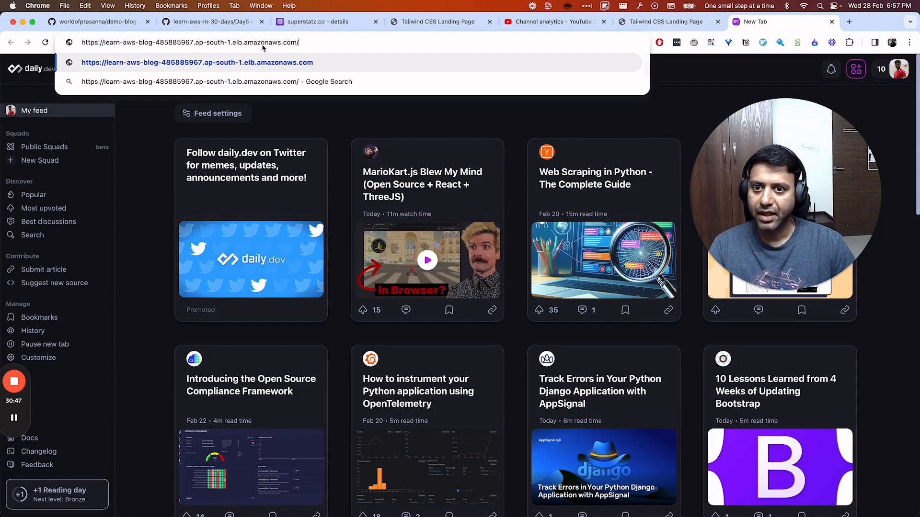
pyautogui.press('Return')
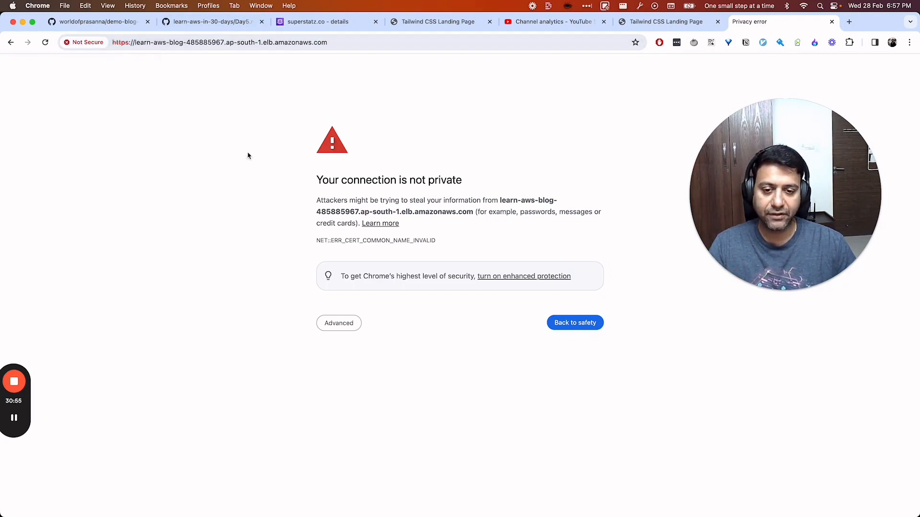
# Read the certificate warning's details, proceed to the blog despite it and examine the address being served.
pyautogui.click(338, 328)
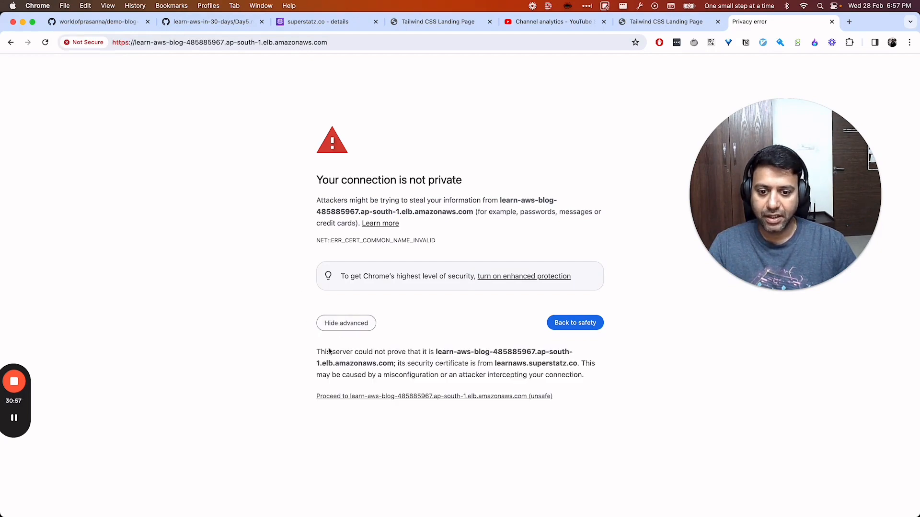
pyautogui.click(386, 398)
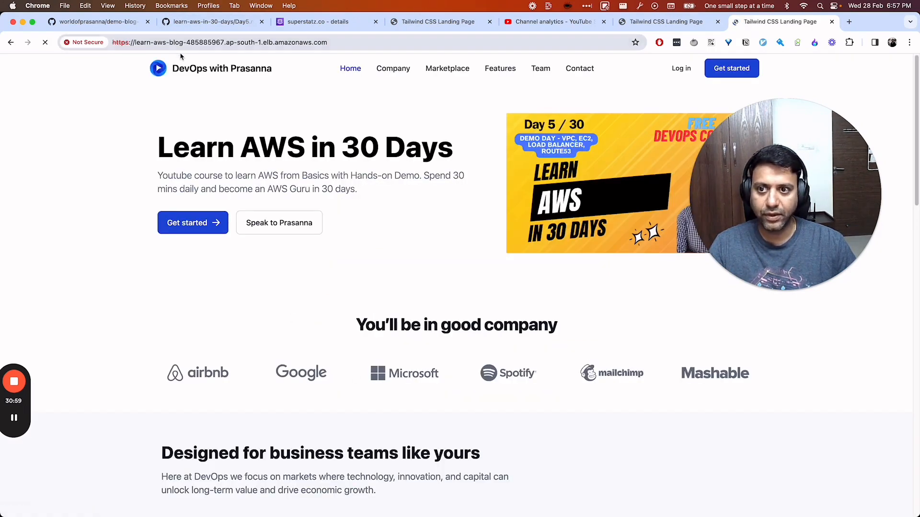
pyautogui.moveTo(139, 43); pyautogui.dragTo(247, 42)
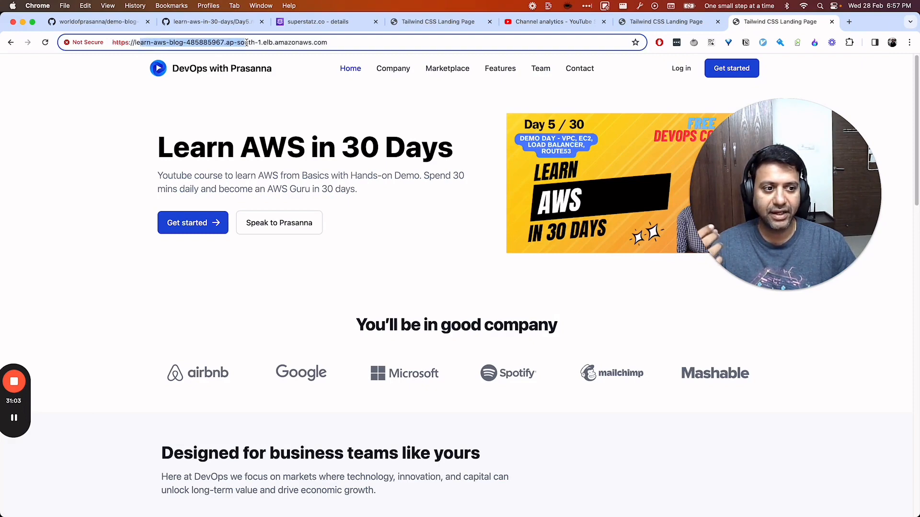
pyautogui.click(112, 127)
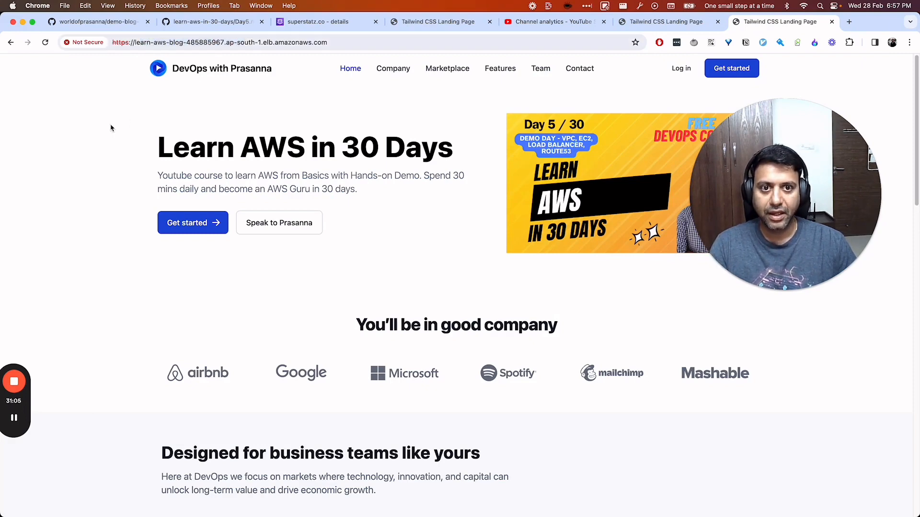
pyautogui.press('super+Tab')
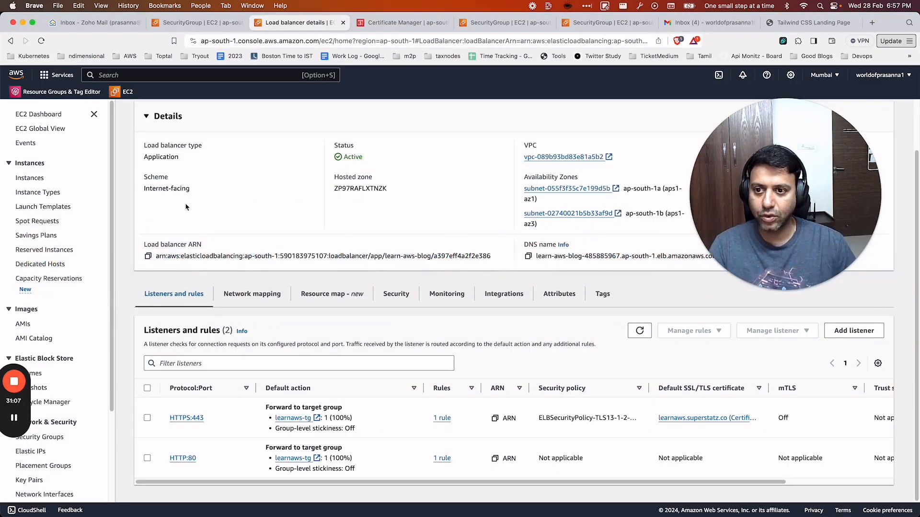
pyautogui.press('super+Tab')
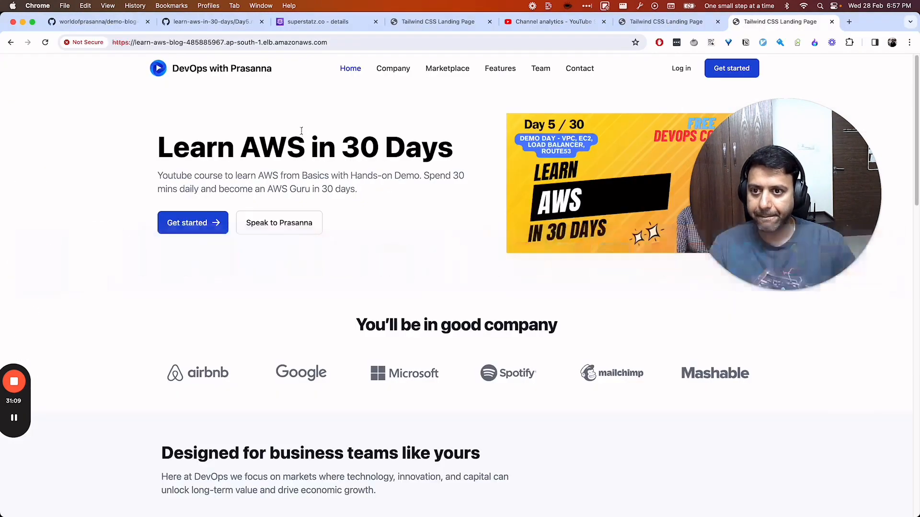
# Start a new record in the superstatz.co hosted zone in Route 53, named learnaws with type CNAME.
pyautogui.click(373, 27)
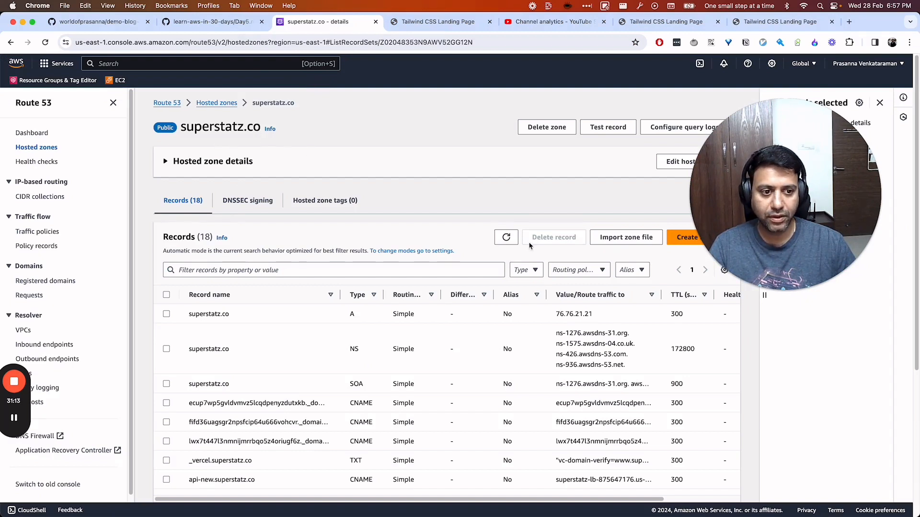
pyautogui.click(670, 238)
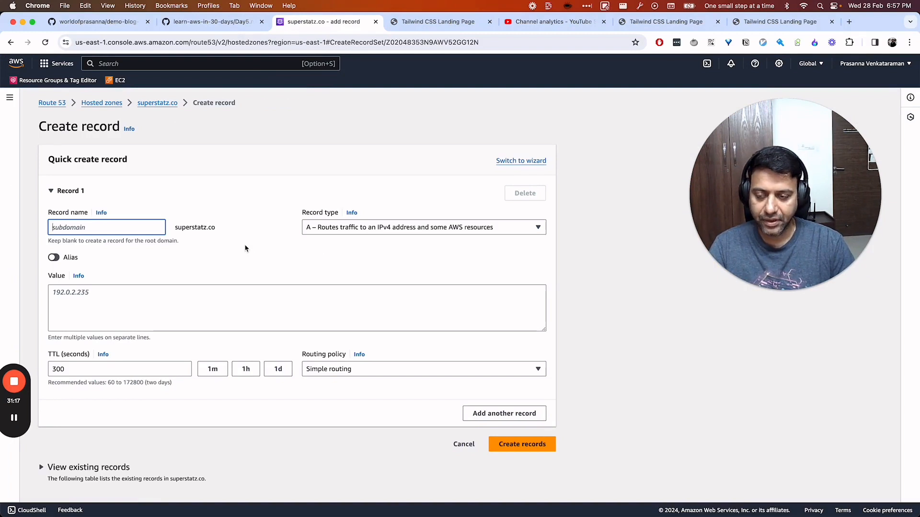
pyautogui.write('learnaws')
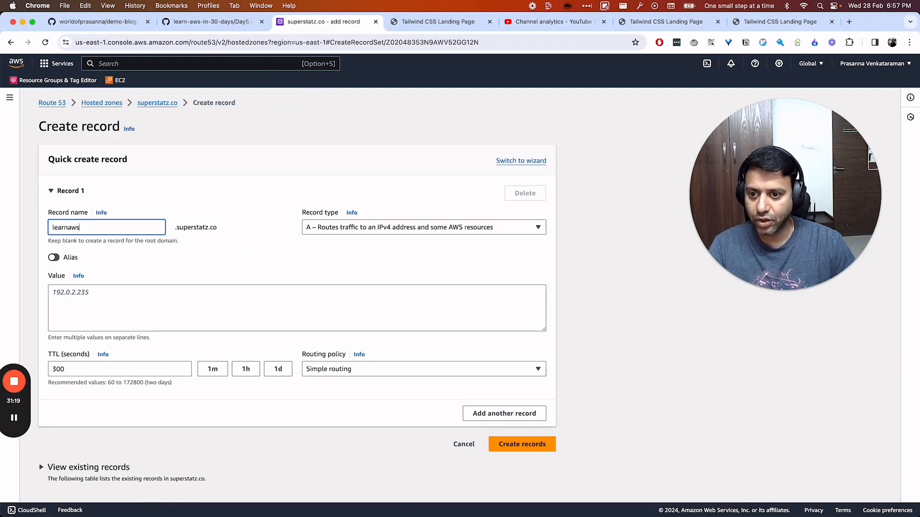
pyautogui.click(388, 227)
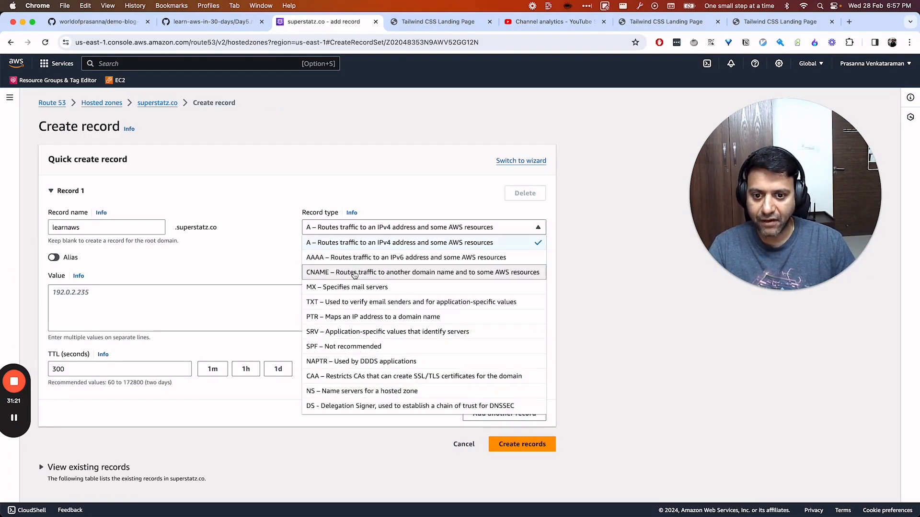
pyautogui.click(355, 274)
# Copy the learn-aws-blog load balancer's DNS name from Brave into the record's value and set the TTL to 60 seconds.
pyautogui.click(228, 318)
pyautogui.press('super+Tab')
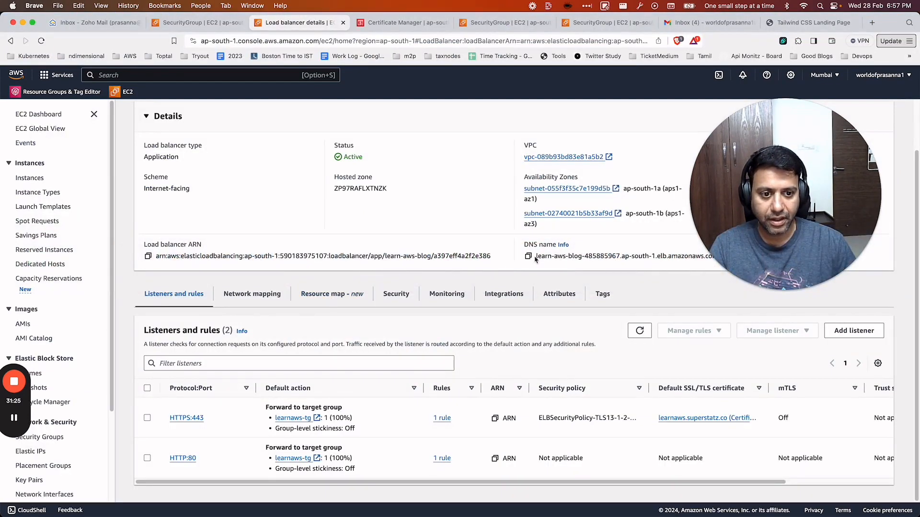
pyautogui.click(529, 256)
pyautogui.press('super+Tab')
pyautogui.press('super+v')
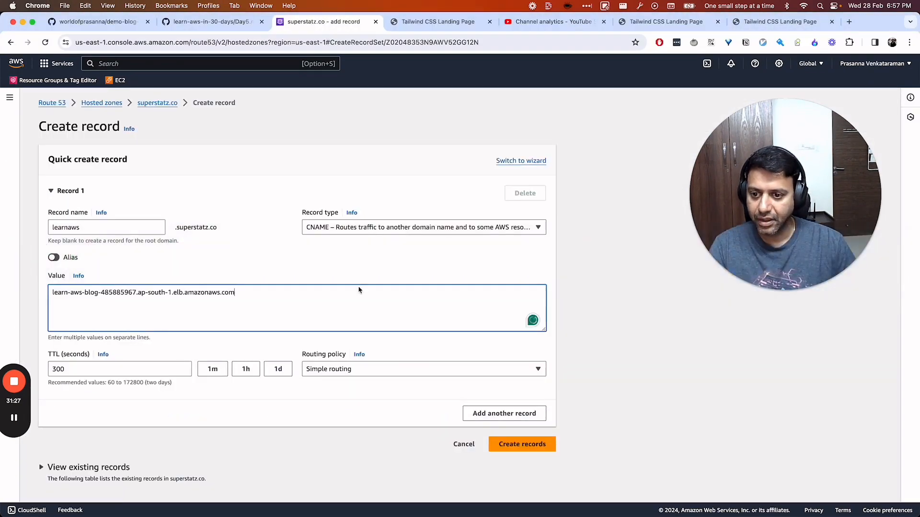
pyautogui.click(212, 370)
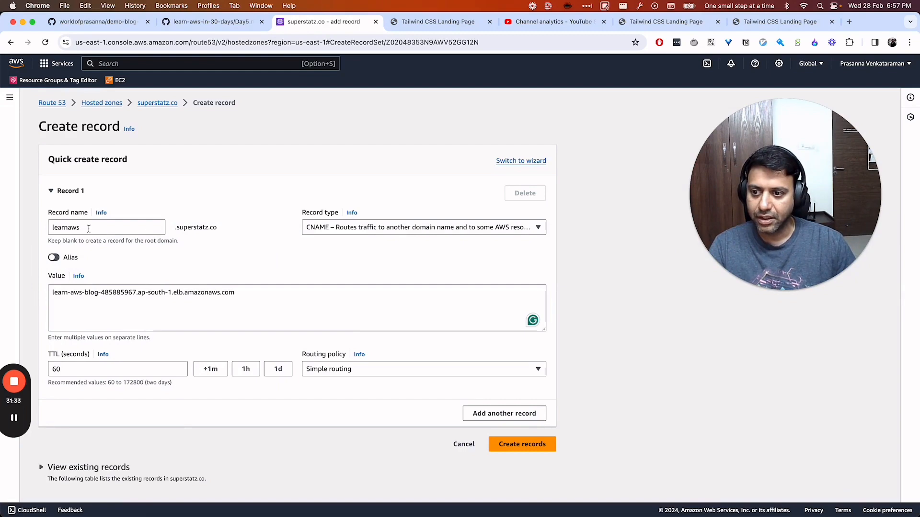
# Check the learnaws certificate's domain name in Certificate Manager in Brave against the record name, and return to the record form in Chrome.
pyautogui.press('super+Tab')
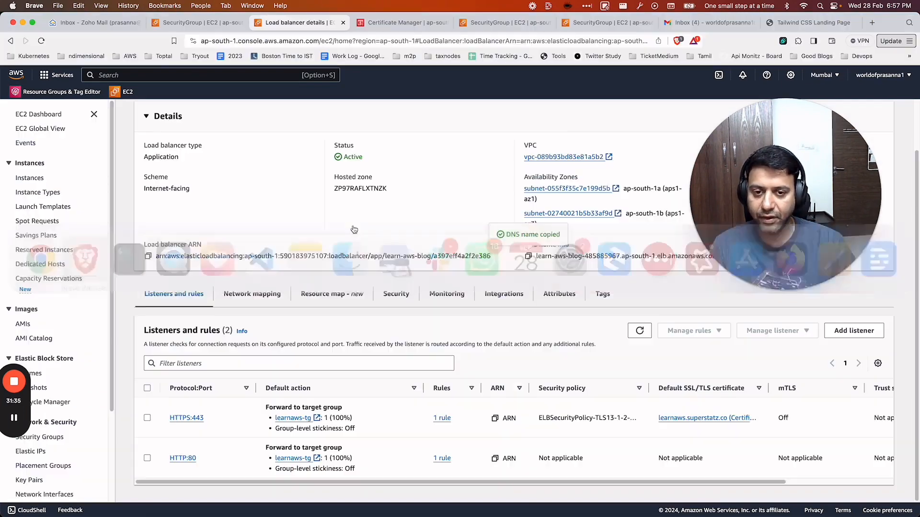
pyautogui.click(400, 23)
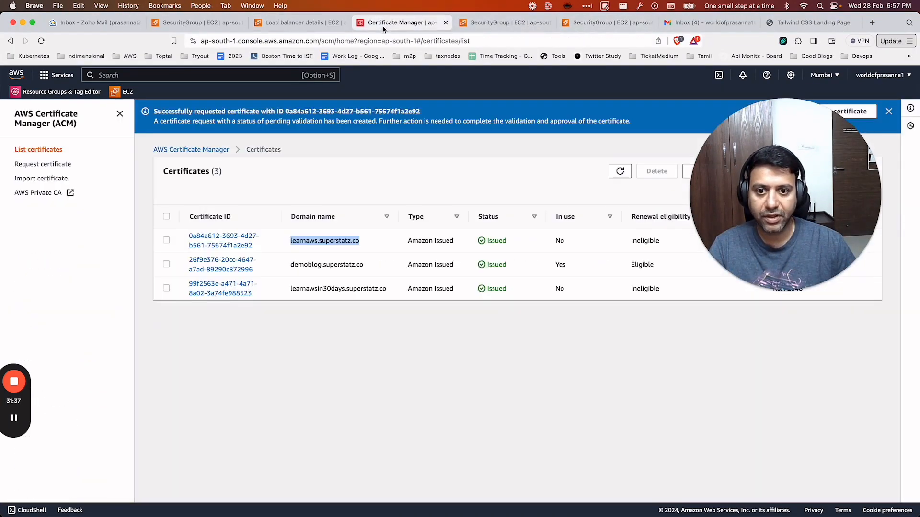
pyautogui.click(332, 245)
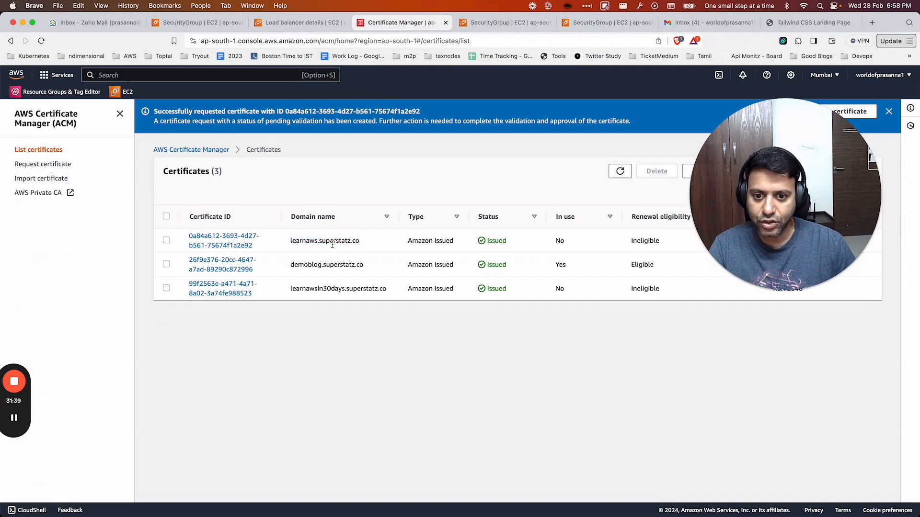
pyautogui.press('super+Tab')
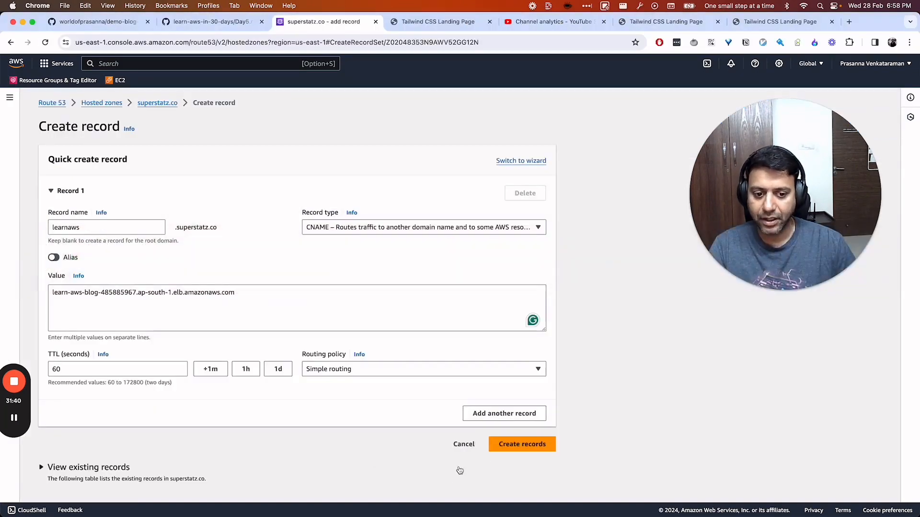
# Create the learnaws CNAME record and look it up in the superstatz.co hosted zone's record list.
pyautogui.click(538, 444)
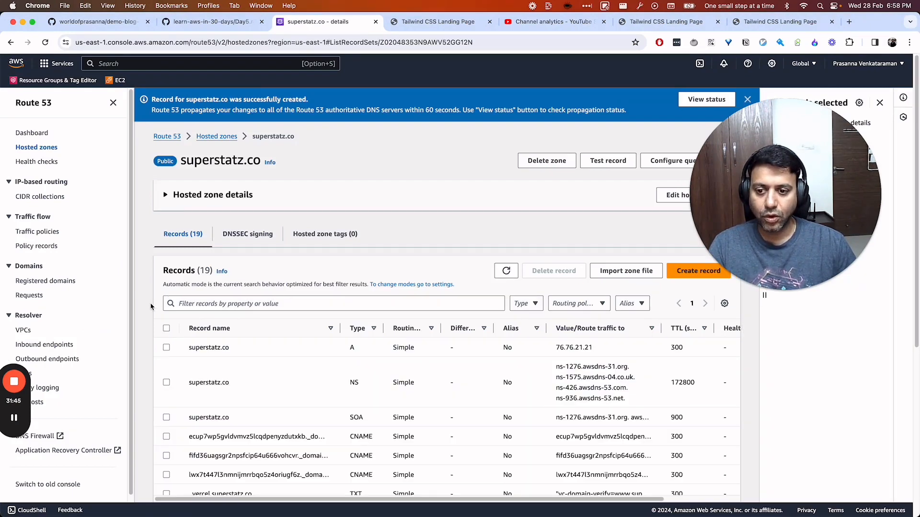
pyautogui.scroll(-2, 150, 307)
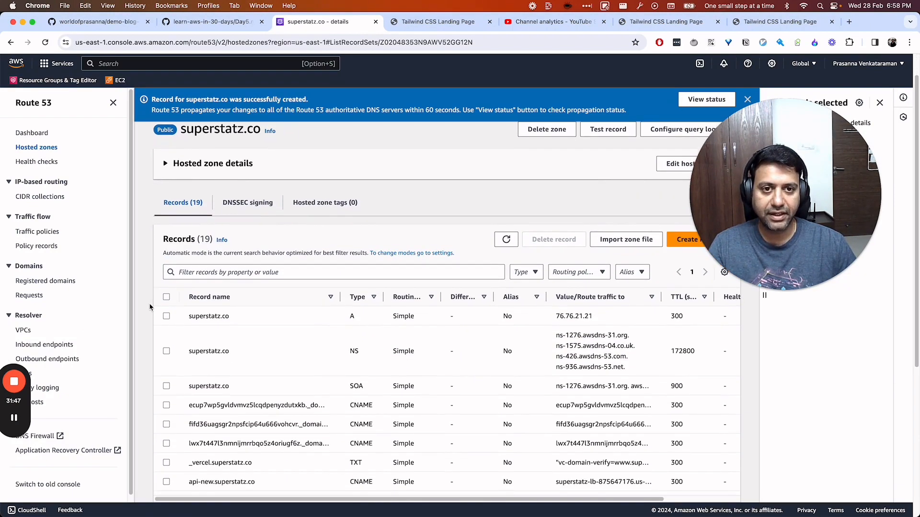
pyautogui.scroll(-5, 150, 307)
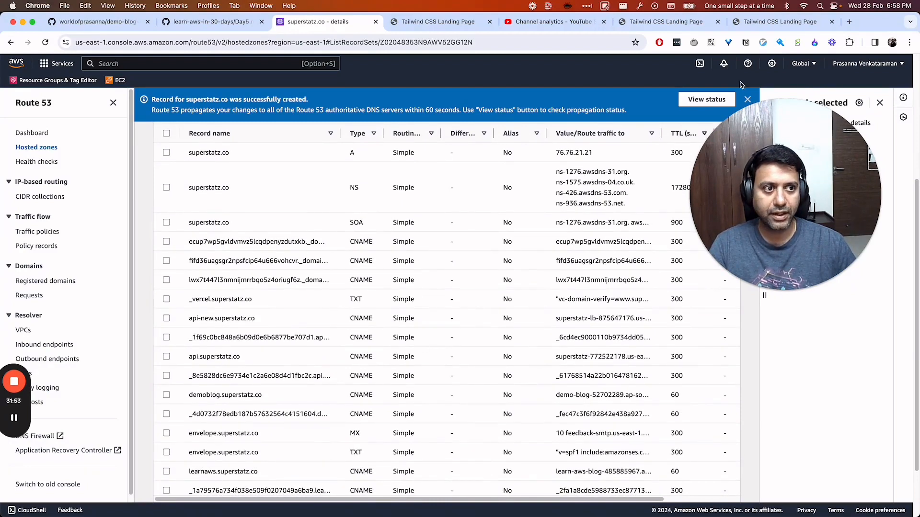
pyautogui.click(772, 25)
pyautogui.press('super+t')
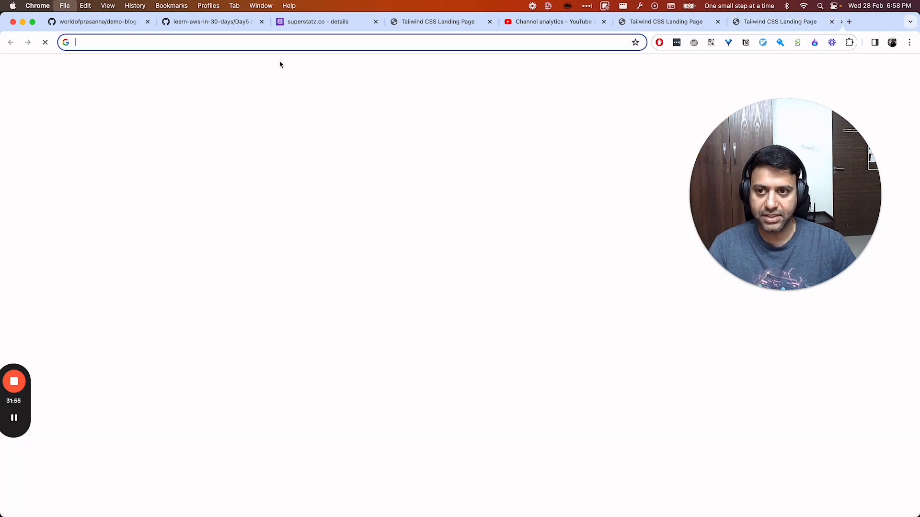
pyautogui.write('https://')
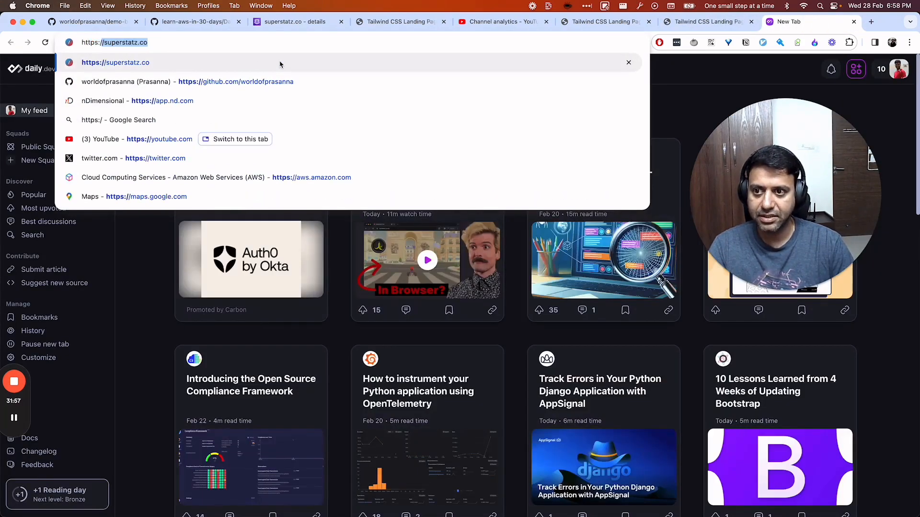
pyautogui.write('learn')
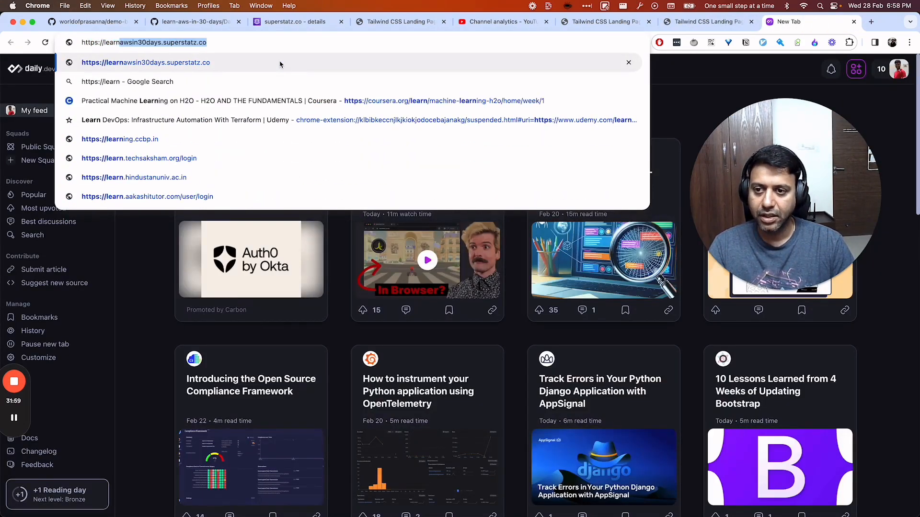
pyautogui.write('aws.superstatz.co')
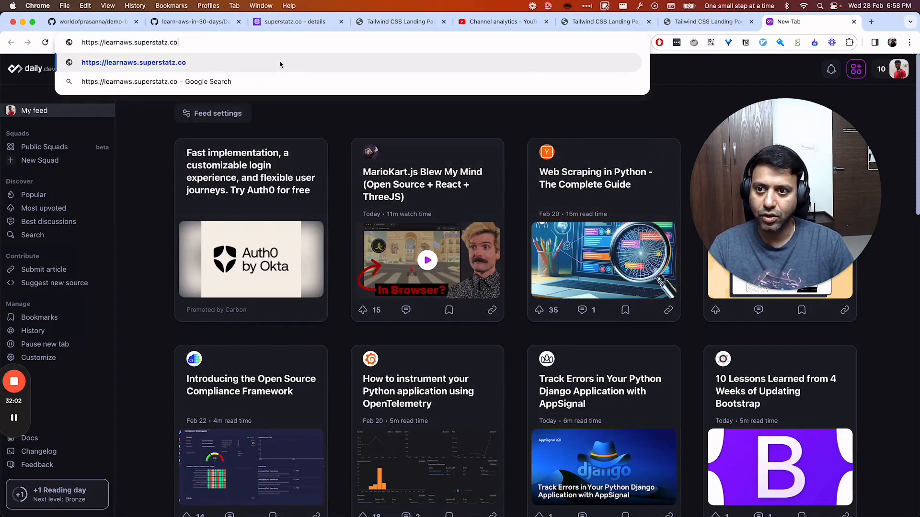
pyautogui.press('Return')
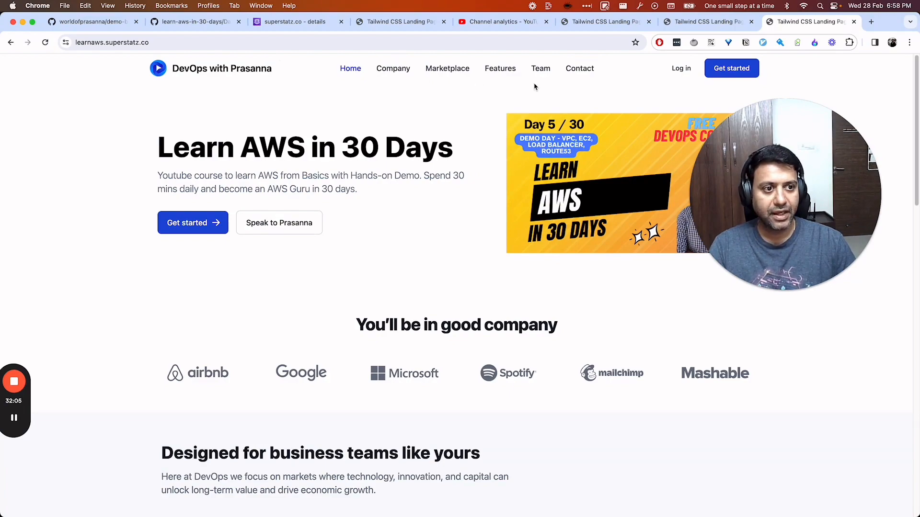
# Look through the blog's landing page and check the site's connection security information.
pyautogui.moveTo(809, 189); pyautogui.dragTo(836, 402)
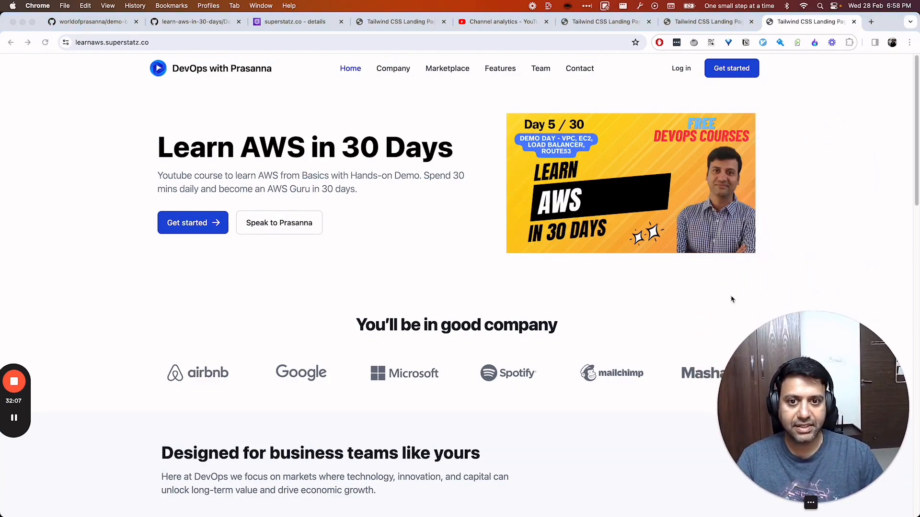
pyautogui.click(72, 206)
pyautogui.scroll(-17, 130, 261)
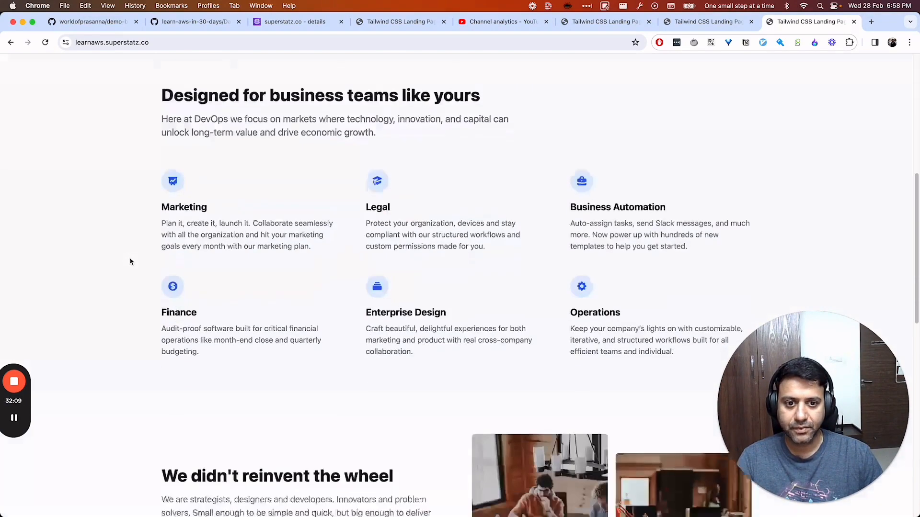
pyautogui.scroll(17, 131, 261)
pyautogui.click(65, 42)
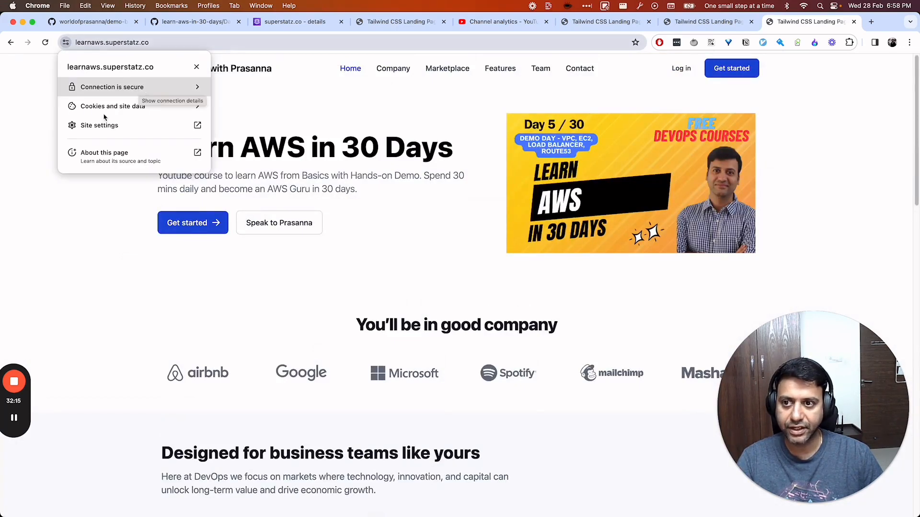
pyautogui.click(86, 190)
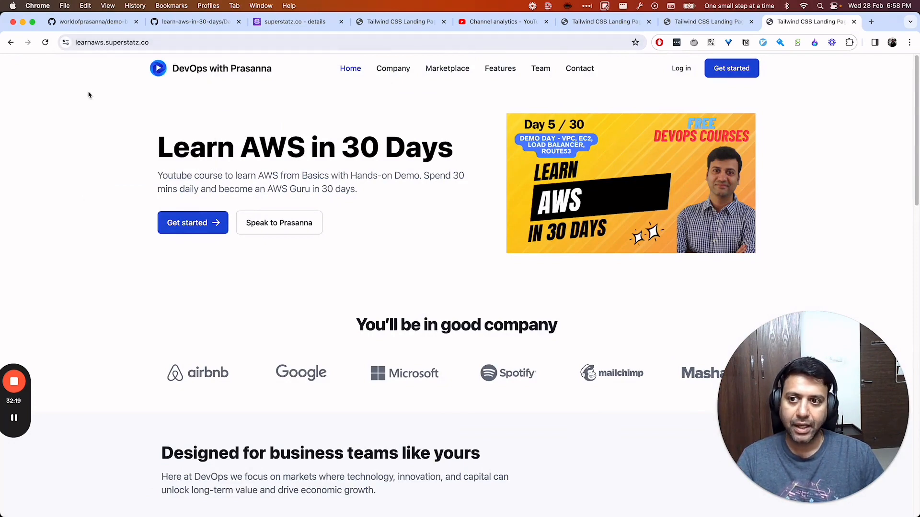
# Copy the host name learnaws.superstatz.co, open it over plain HTTP in a new tab and check the connection security information.
pyautogui.press('super+l')
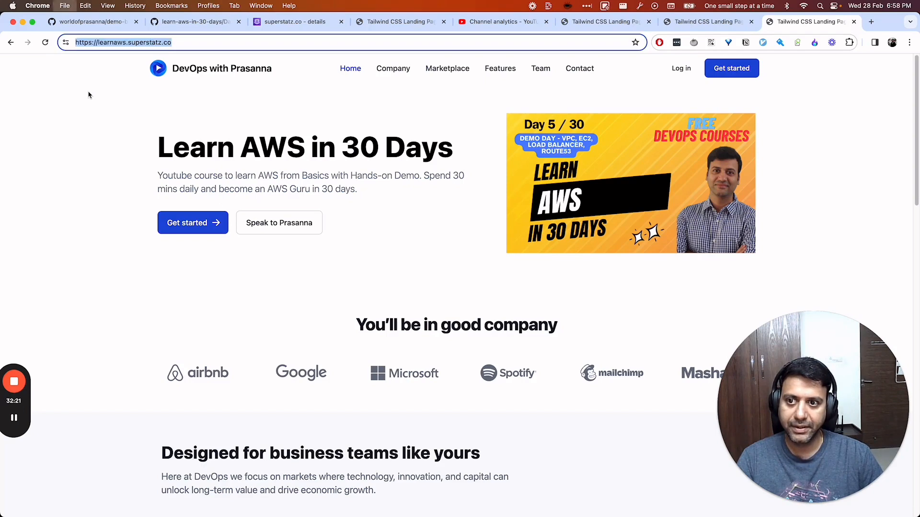
pyautogui.press('Right')
pyautogui.hotkey('shift', 'alt', 'Left')
pyautogui.hotkey('shift', 'alt', 'Left')
pyautogui.hotkey('shift', 'alt', 'Left')
pyautogui.press('super+c')
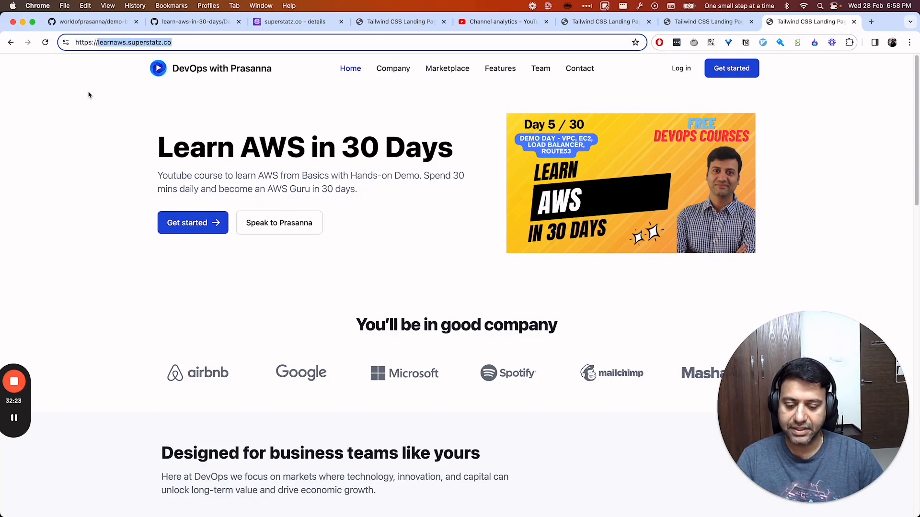
pyautogui.press('super+t')
pyautogui.write('https')
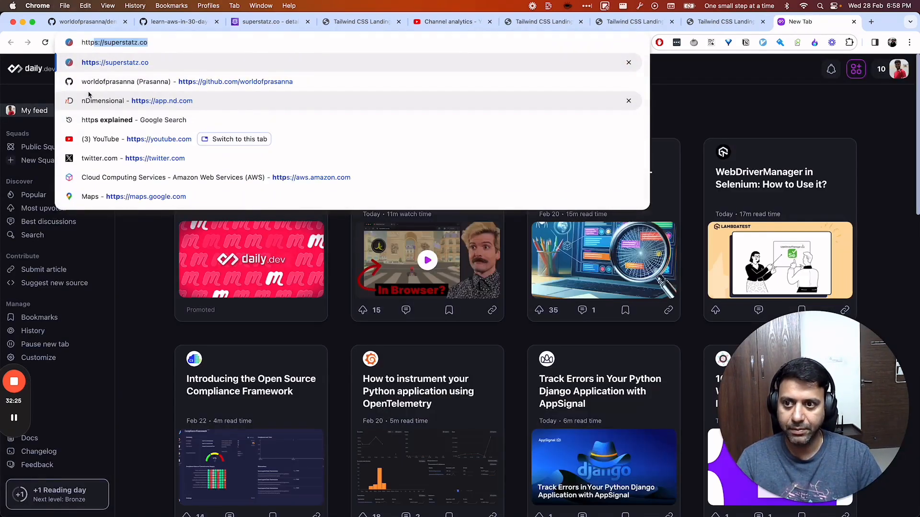
pyautogui.write('://')
pyautogui.press('super+v')
pyautogui.press('Return')
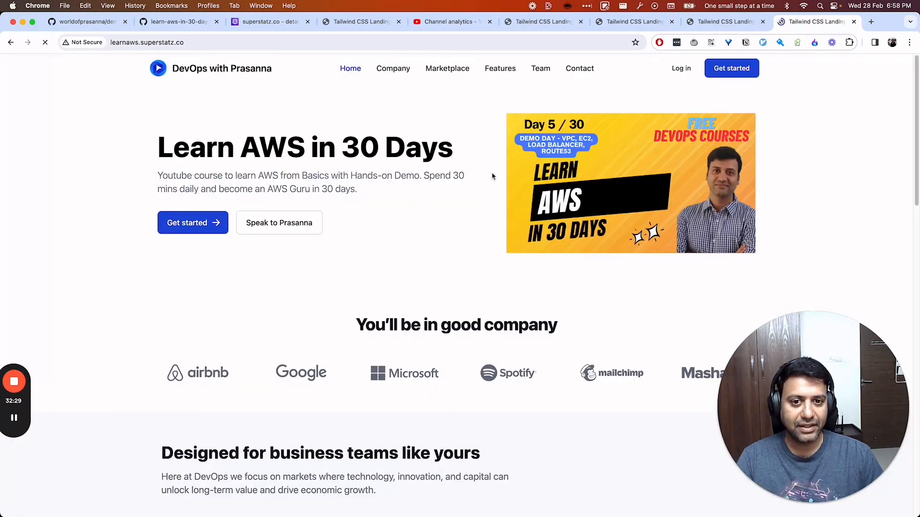
pyautogui.click(77, 43)
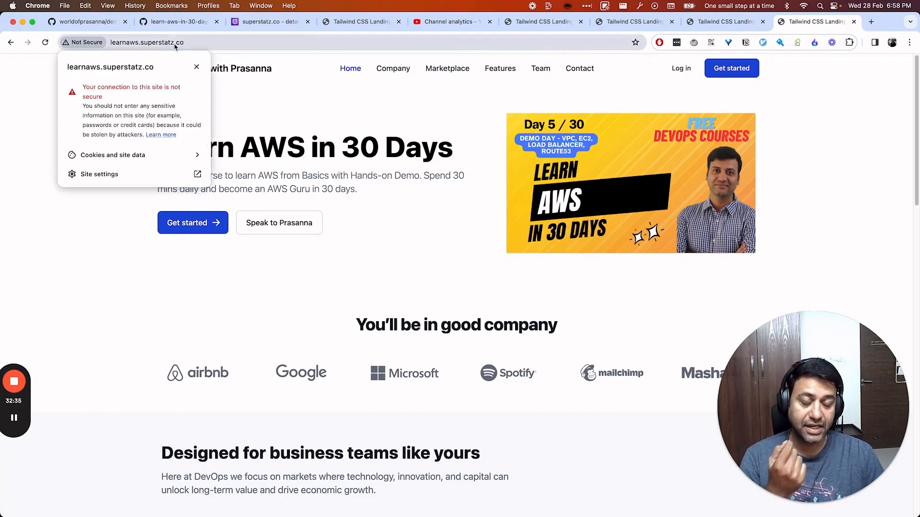
pyautogui.click(47, 86)
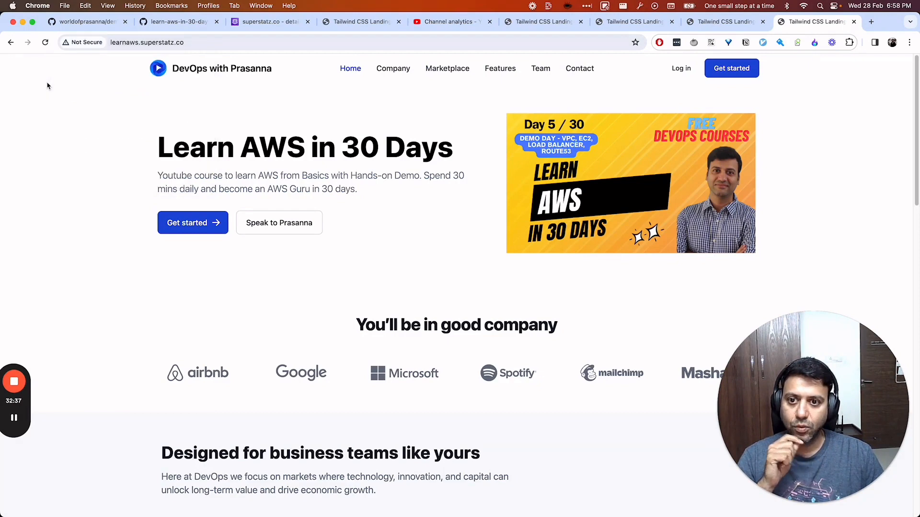
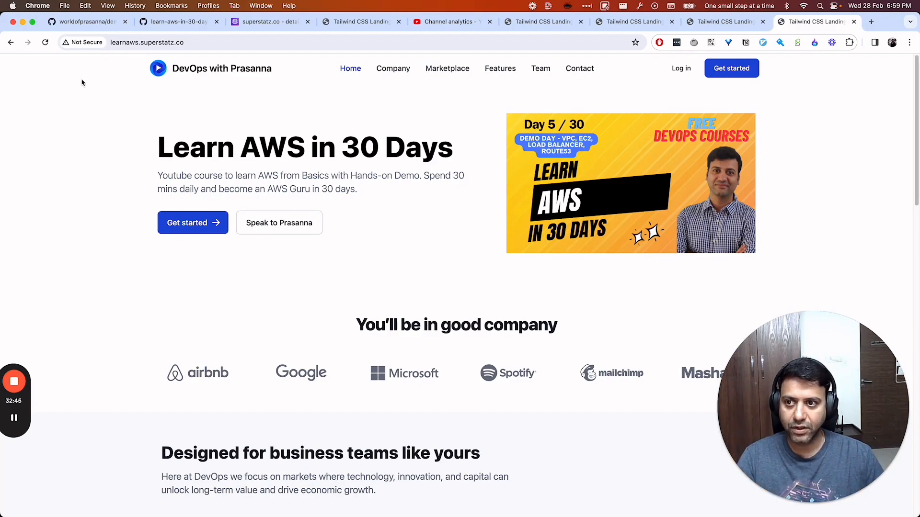
# Switch to Brave and open the HTTP:80 listener of the learn-aws-blog load balancer.
pyautogui.press('super+Tab')
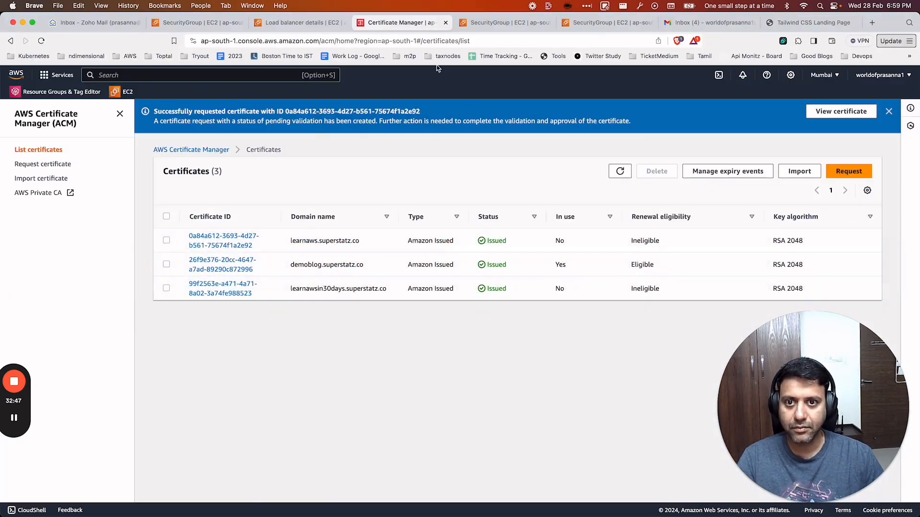
pyautogui.click(287, 22)
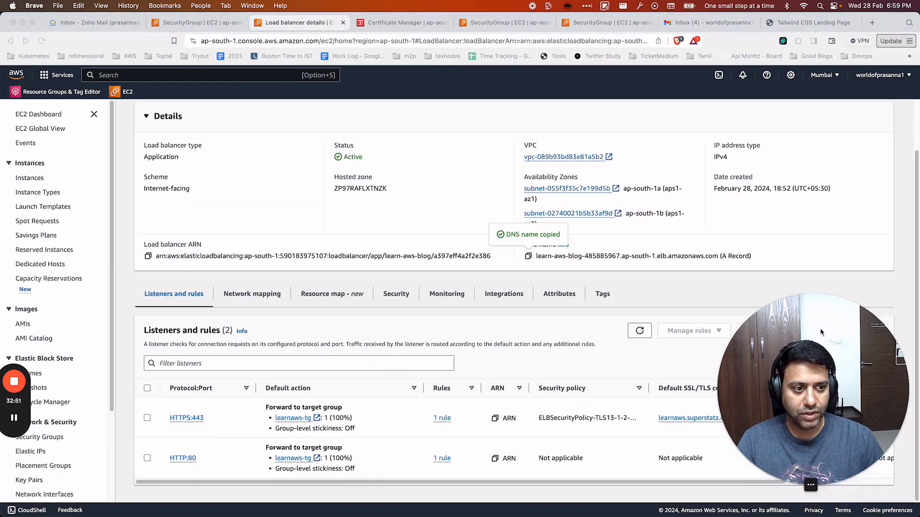
pyautogui.moveTo(824, 394); pyautogui.dragTo(825, 181)
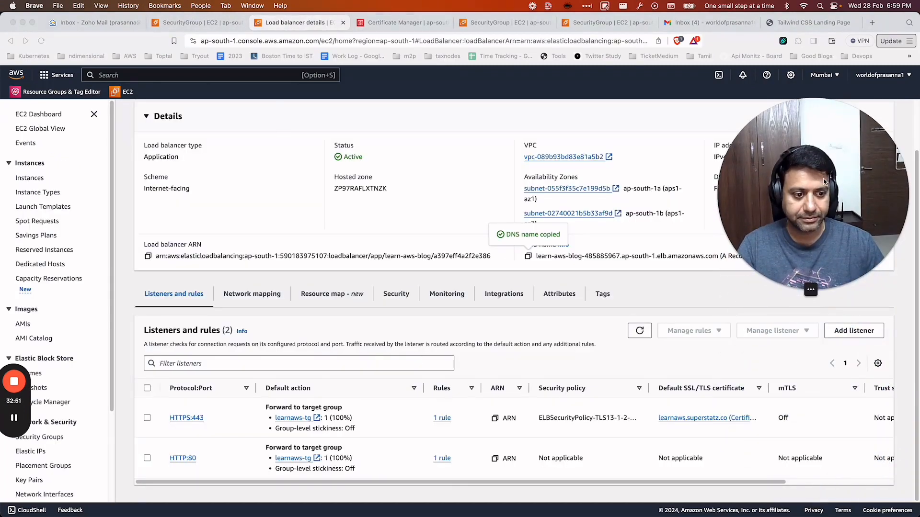
pyautogui.click(219, 461)
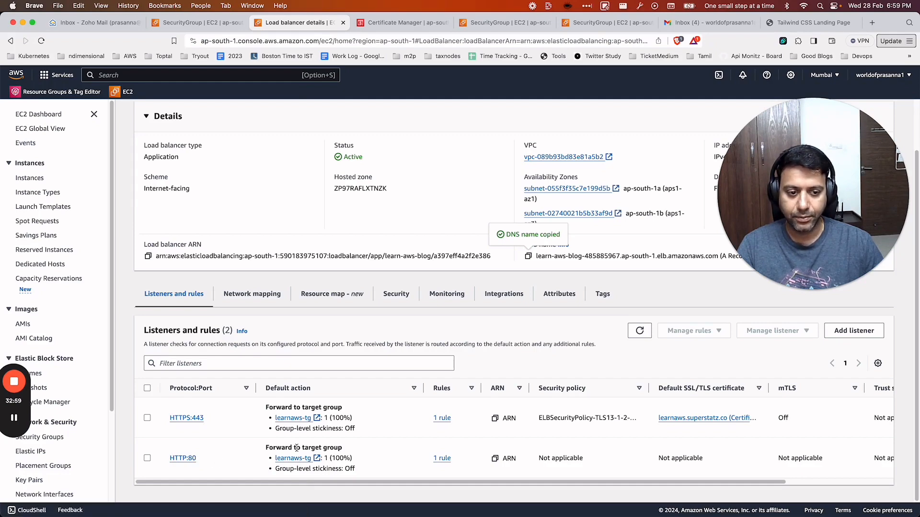
pyautogui.click(182, 459)
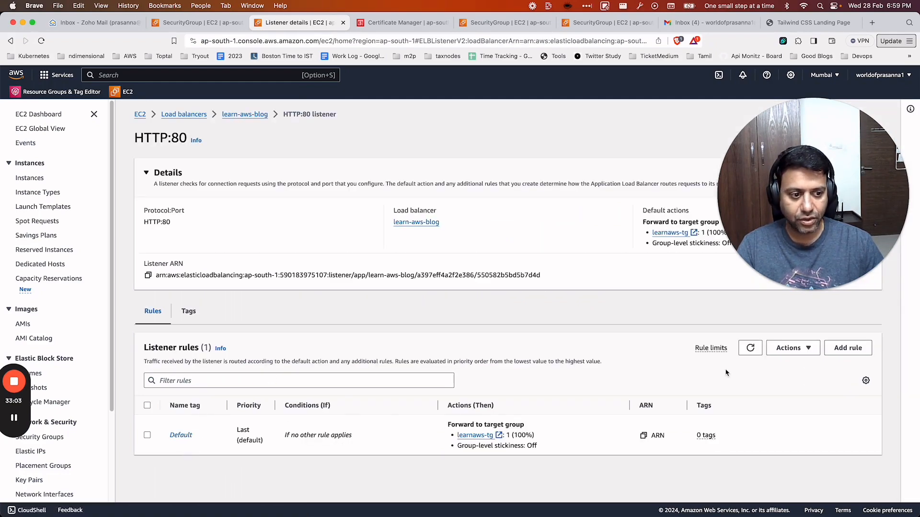
# Edit the HTTP:80 listener's default action to redirect to HTTPS on port 443 with status code 301, and save it.
pyautogui.click(147, 435)
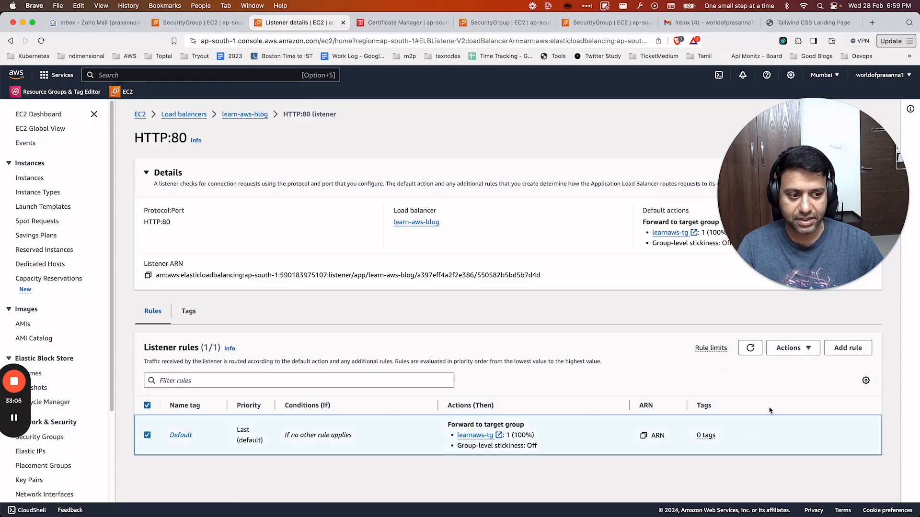
pyautogui.click(788, 347)
pyautogui.click(789, 379)
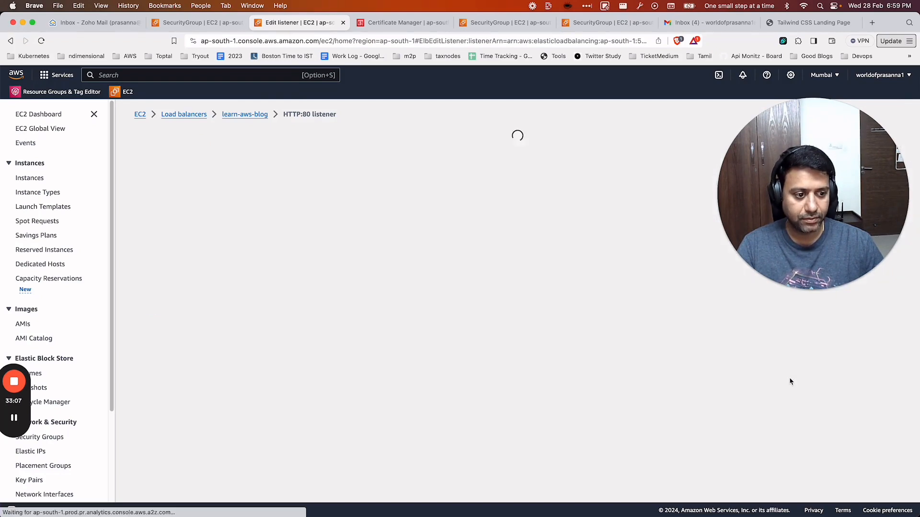
pyautogui.scroll(-3, 435, 329)
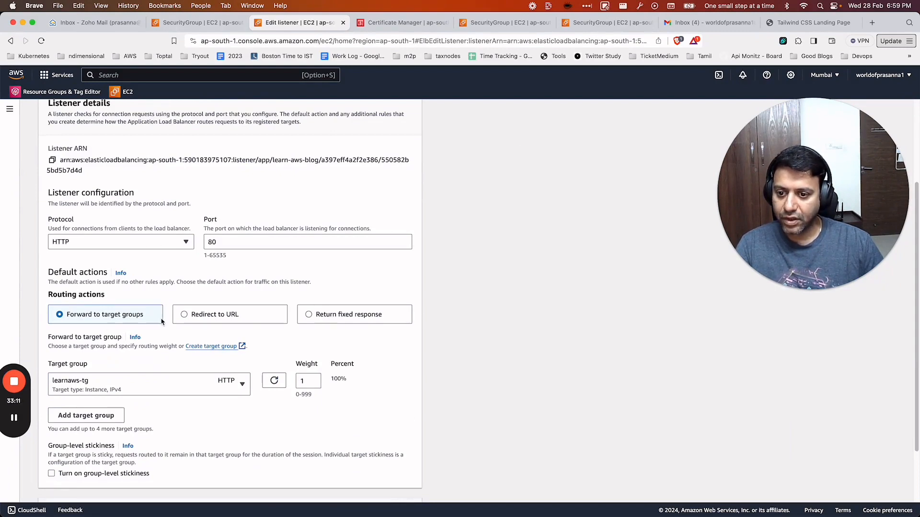
pyautogui.click(187, 316)
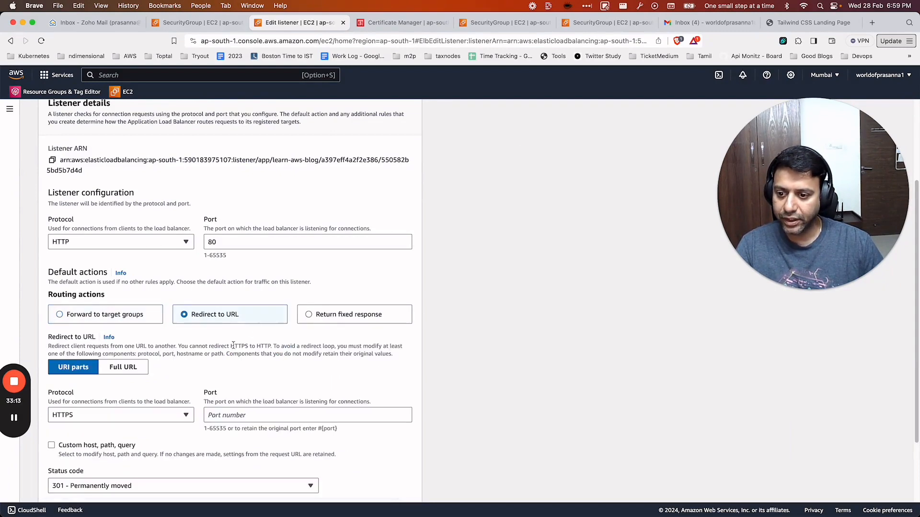
pyautogui.scroll(-3, 96, 305)
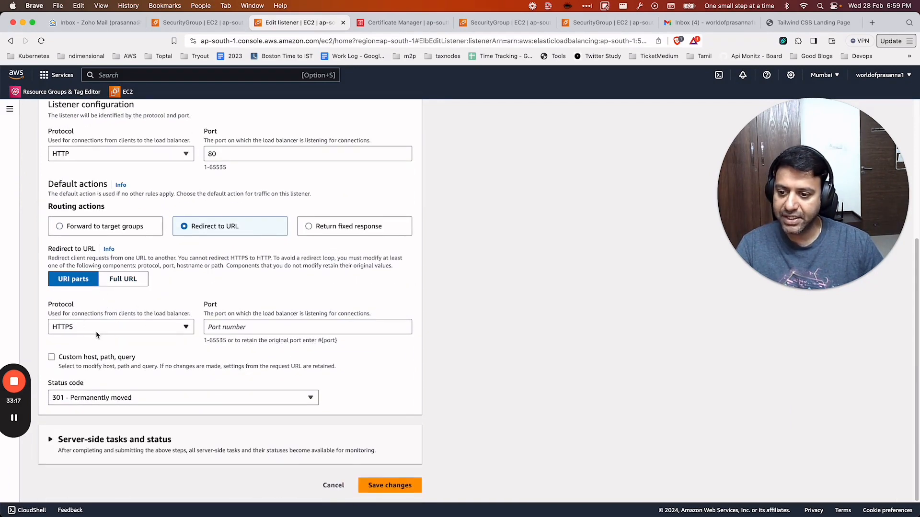
pyautogui.click(394, 486)
pyautogui.write('443')
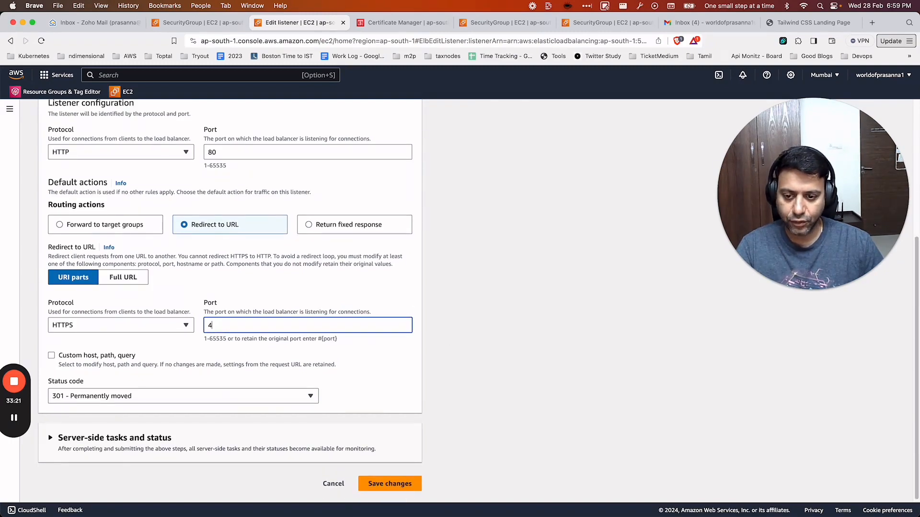
pyautogui.click(385, 484)
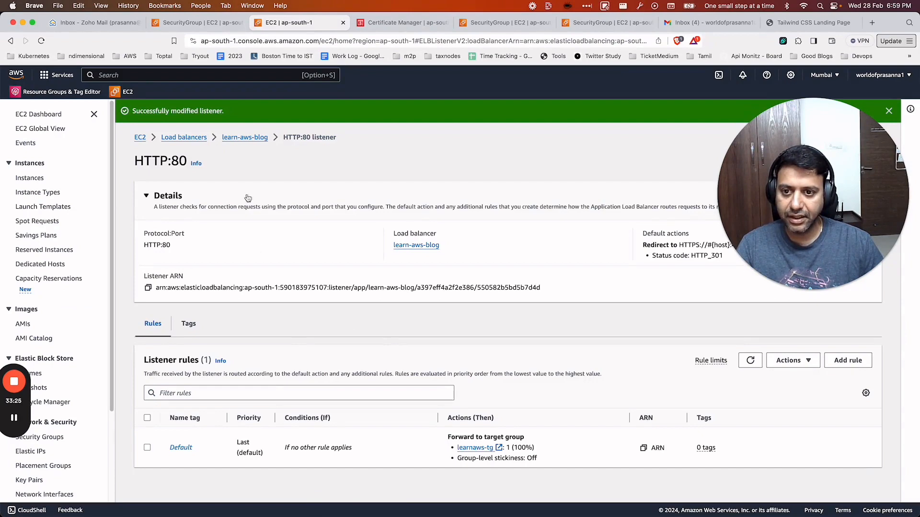
# Return to the learn-aws-blog load balancer and examine the HTTP:80 listener's redirect target under its listeners and rules.
pyautogui.click(245, 138)
pyautogui.scroll(-2, 278, 326)
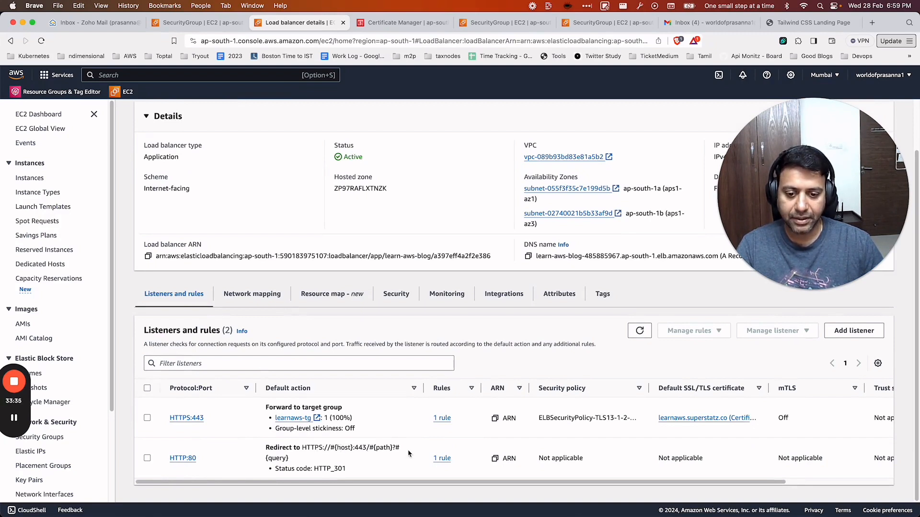
pyautogui.moveTo(303, 448); pyautogui.dragTo(322, 448)
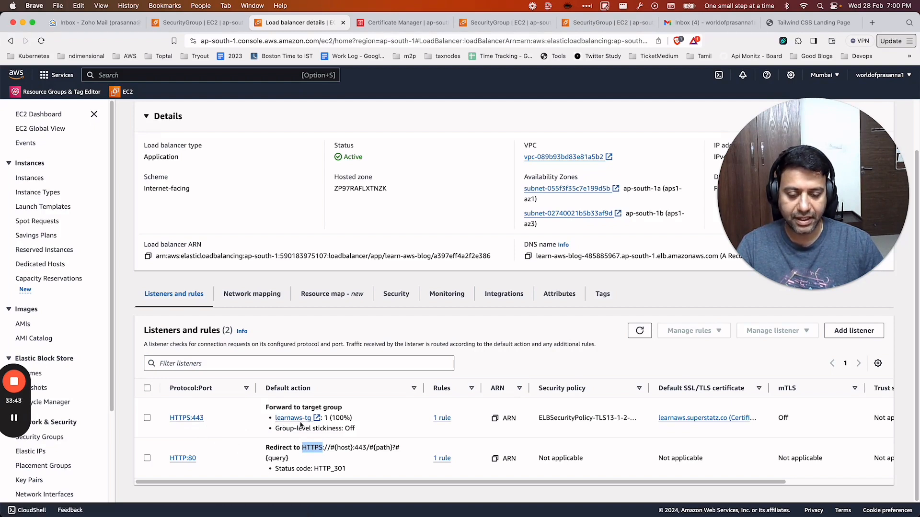
pyautogui.moveTo(810, 206); pyautogui.dragTo(772, 368)
pyautogui.click(810, 22)
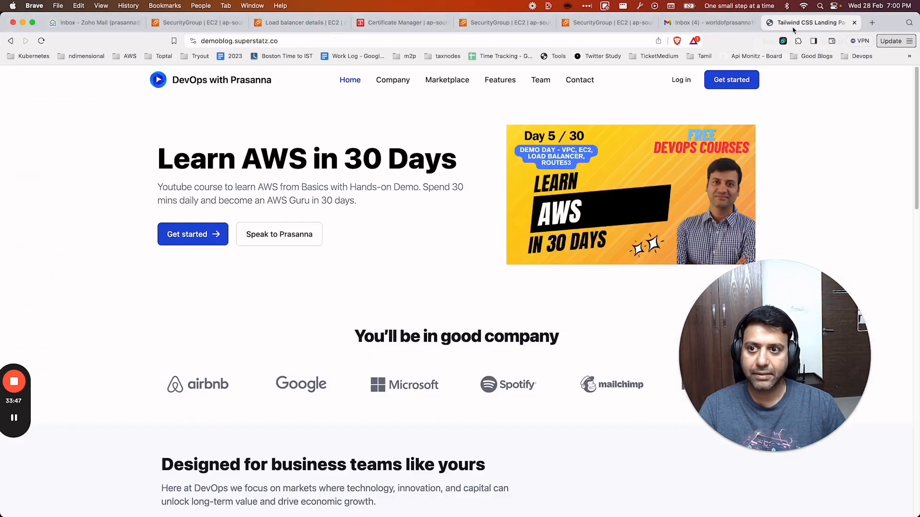
pyautogui.press('super+Tab')
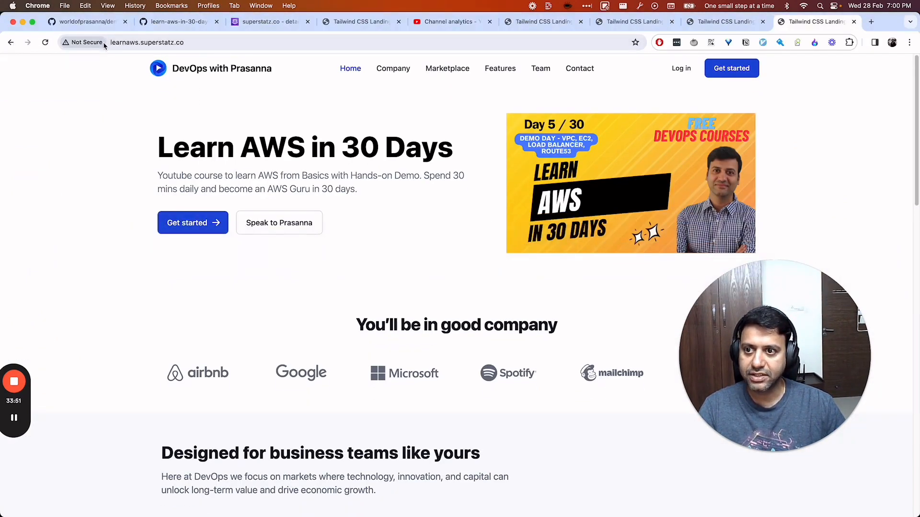
pyautogui.click(157, 43)
pyautogui.press('super+c')
pyautogui.press('super+t')
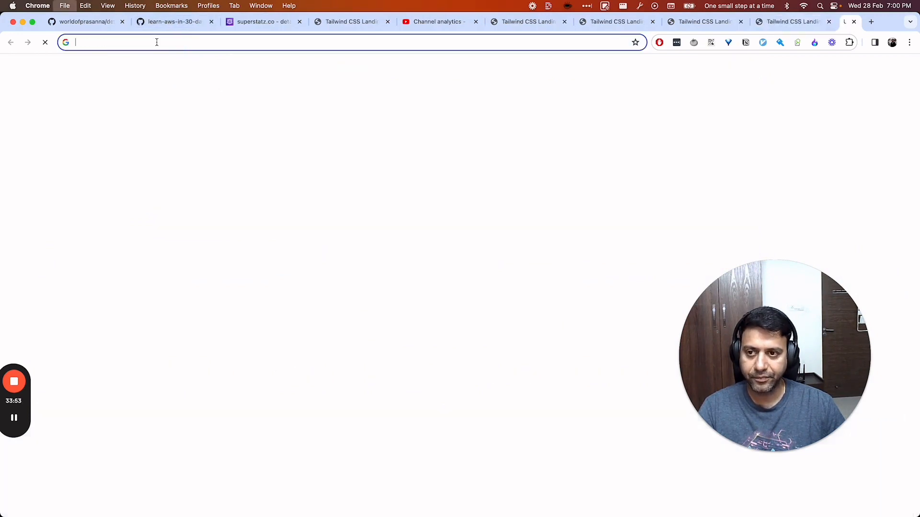
pyautogui.press('super+v')
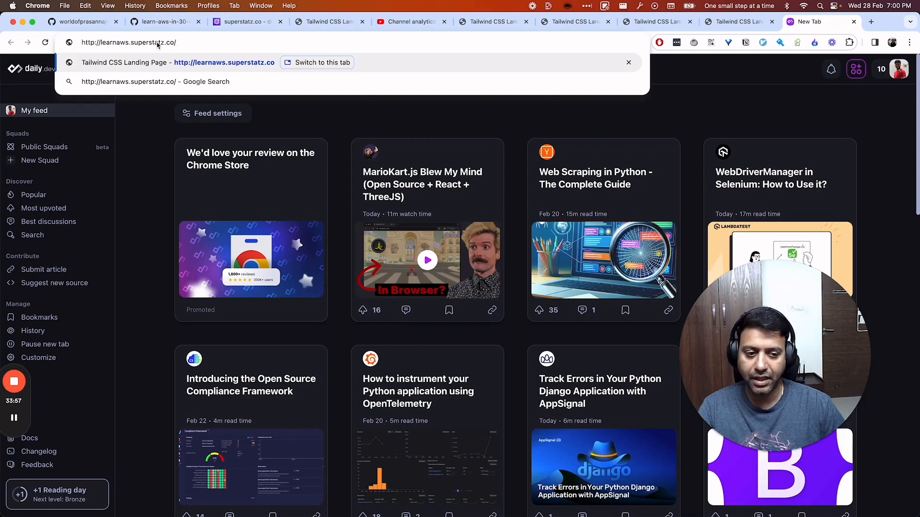
pyautogui.press('Return')
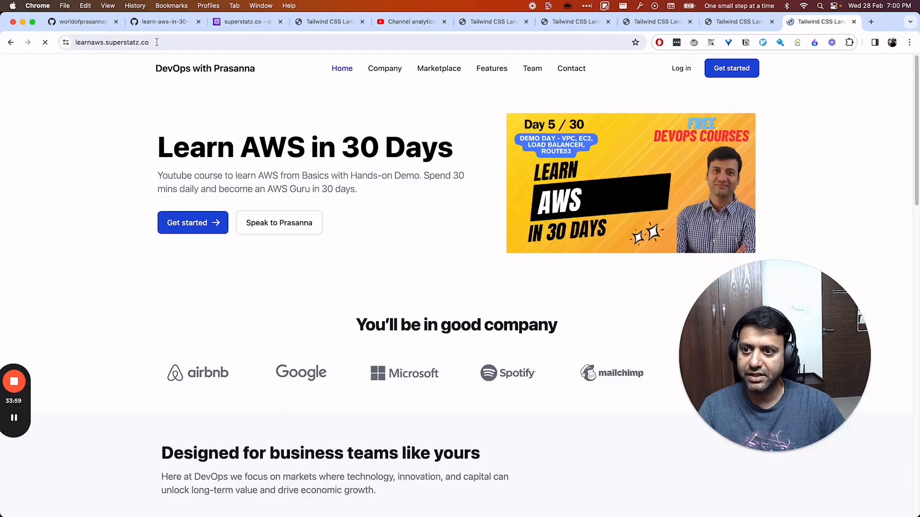
pyautogui.click(96, 46)
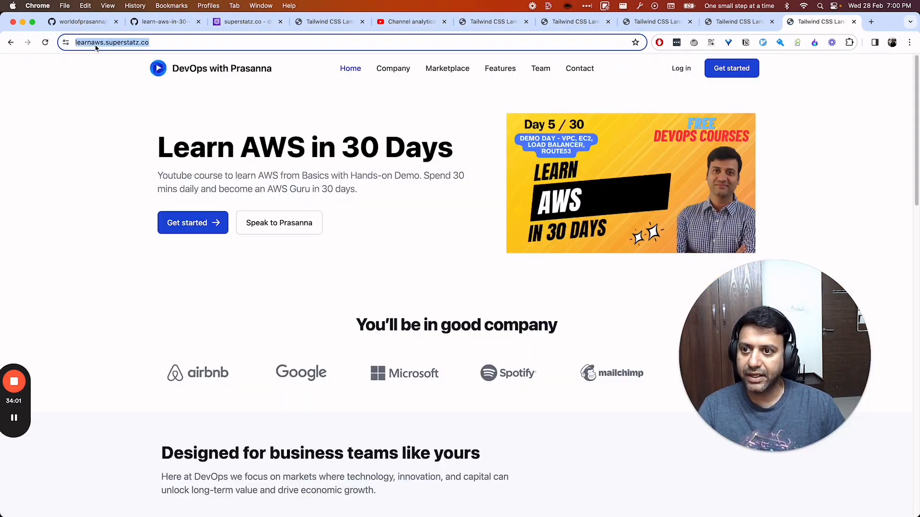
pyautogui.click(96, 45)
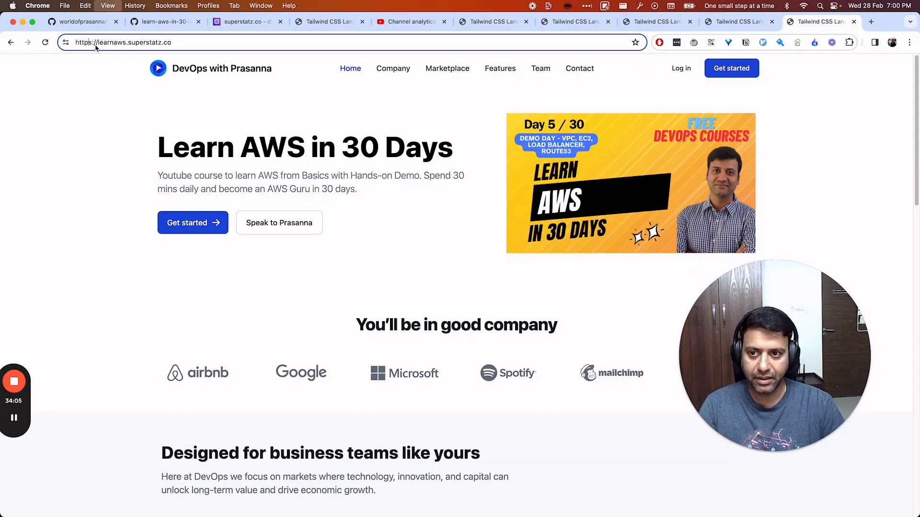
pyautogui.press('super+alt+i')
pyautogui.press('super+t')
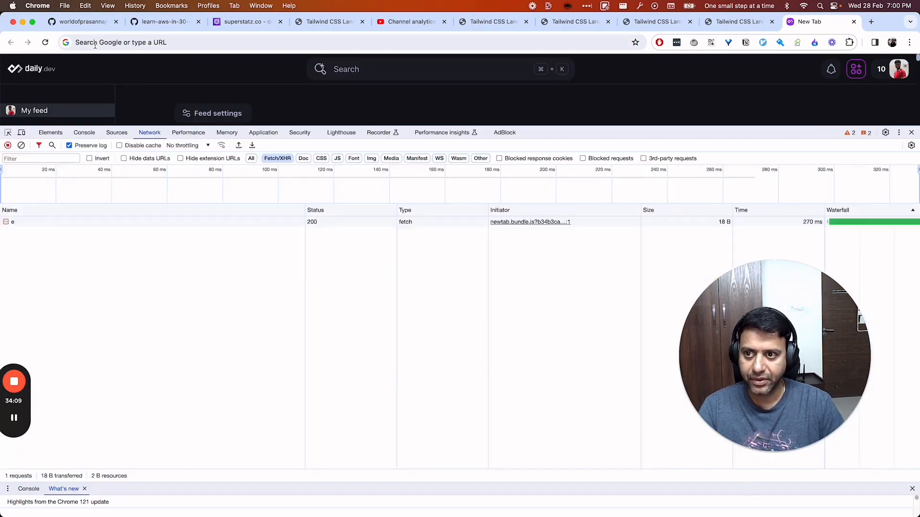
pyautogui.click(95, 44)
pyautogui.press('Escape')
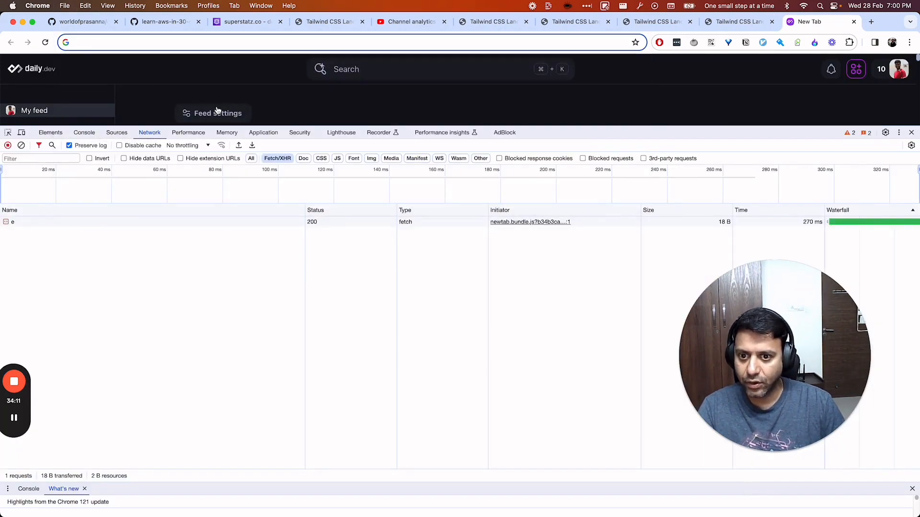
pyautogui.click(250, 159)
pyautogui.click(150, 44)
pyautogui.write('http://le')
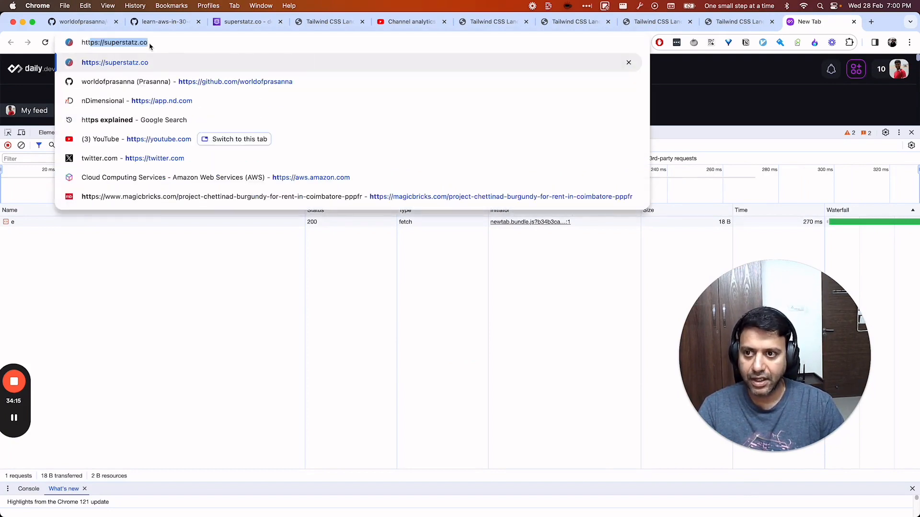
pyautogui.write('arnaws.superstatz.co')
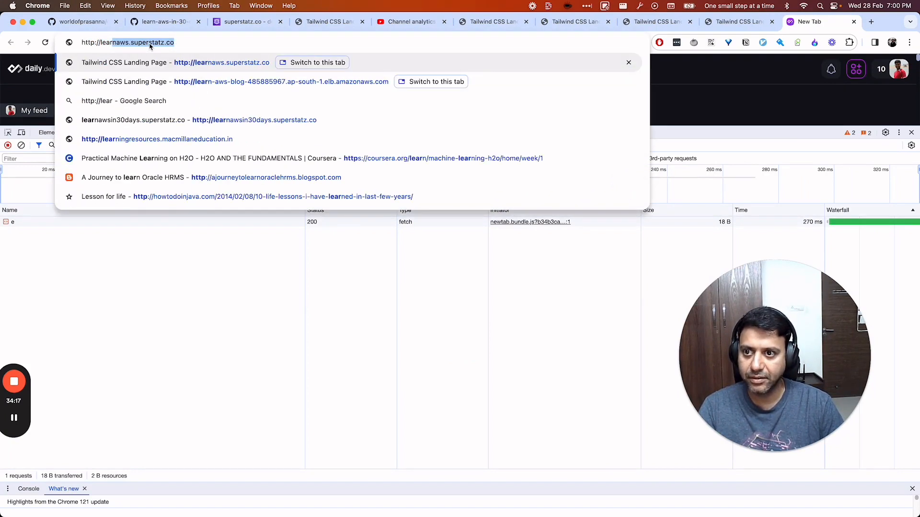
pyautogui.press('Right')
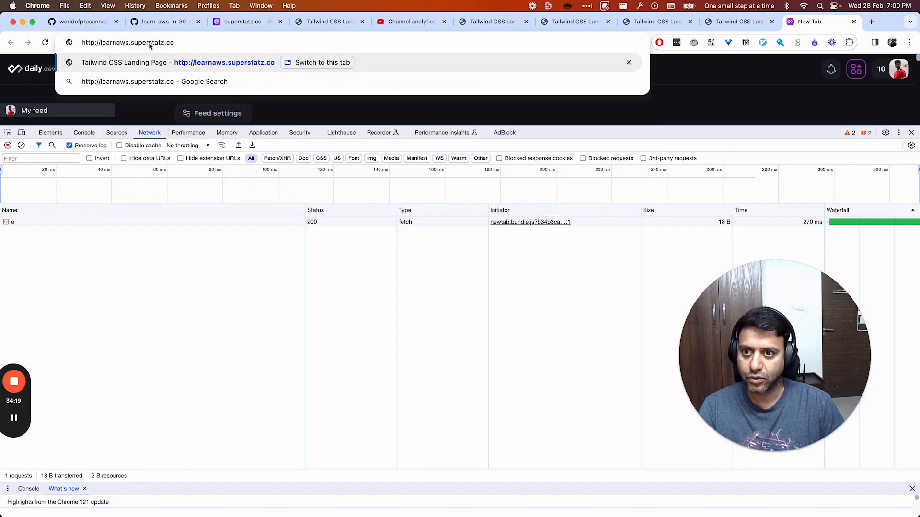
pyautogui.press('Return')
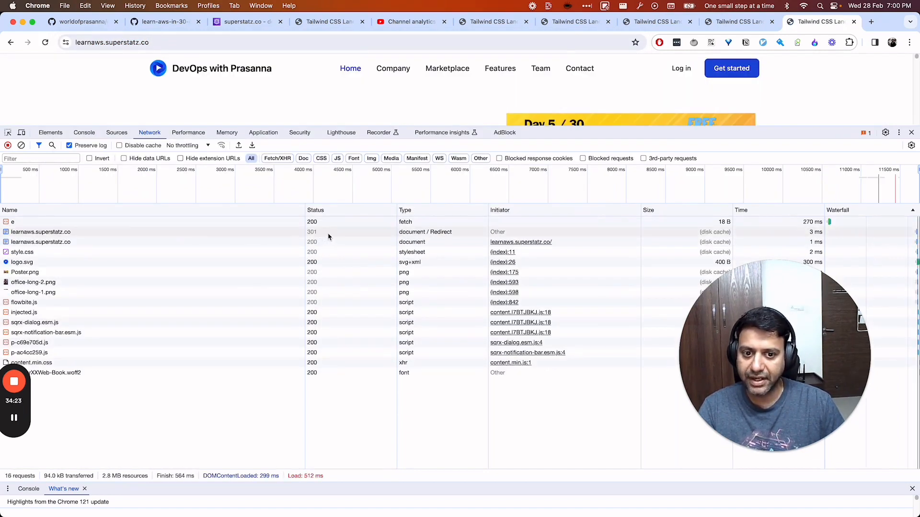
# Examine the headers of the 301 redirect request to learnaws.superstatz.co, then close the developer tools.
pyautogui.click(245, 234)
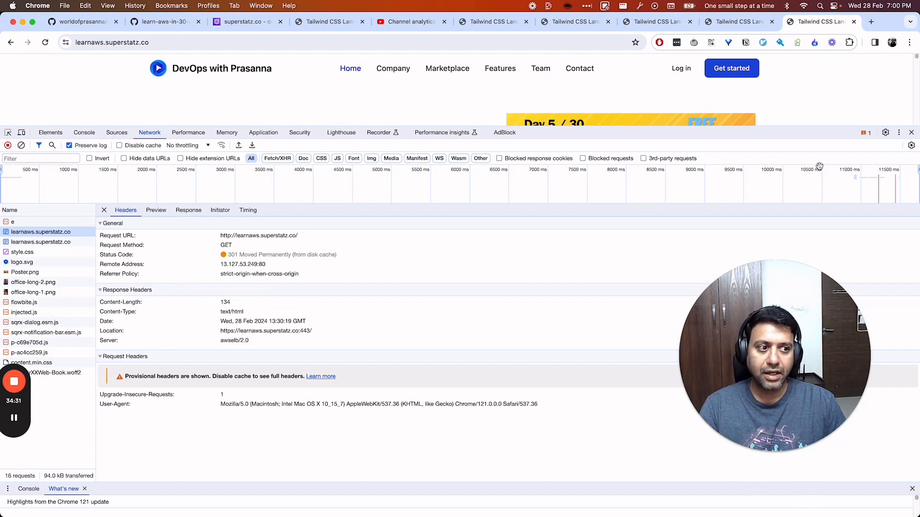
pyautogui.click(911, 134)
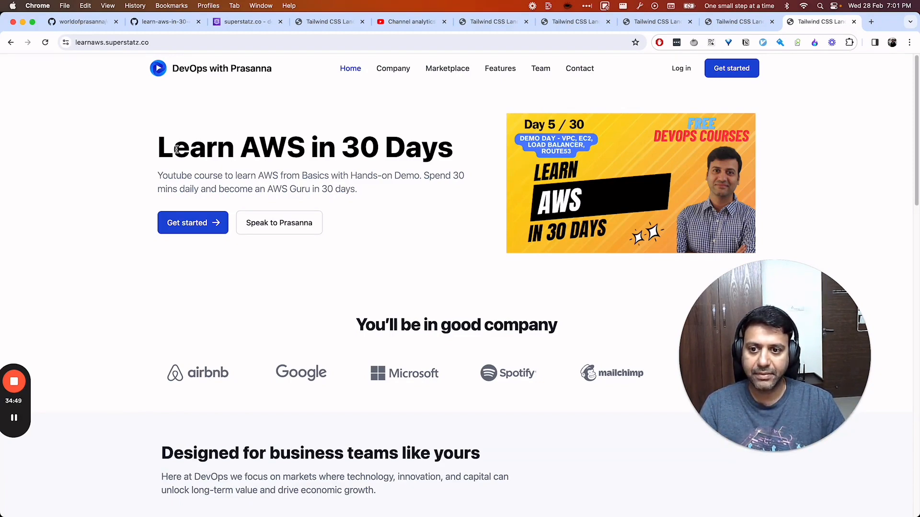
pyautogui.moveTo(161, 149); pyautogui.dragTo(446, 149)
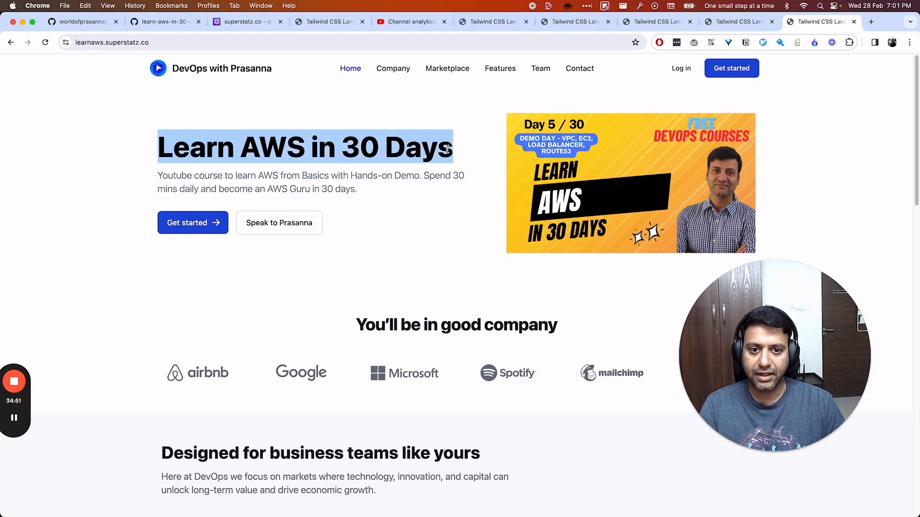
pyautogui.press('super+Tab')
pyautogui.press('super+Tab')
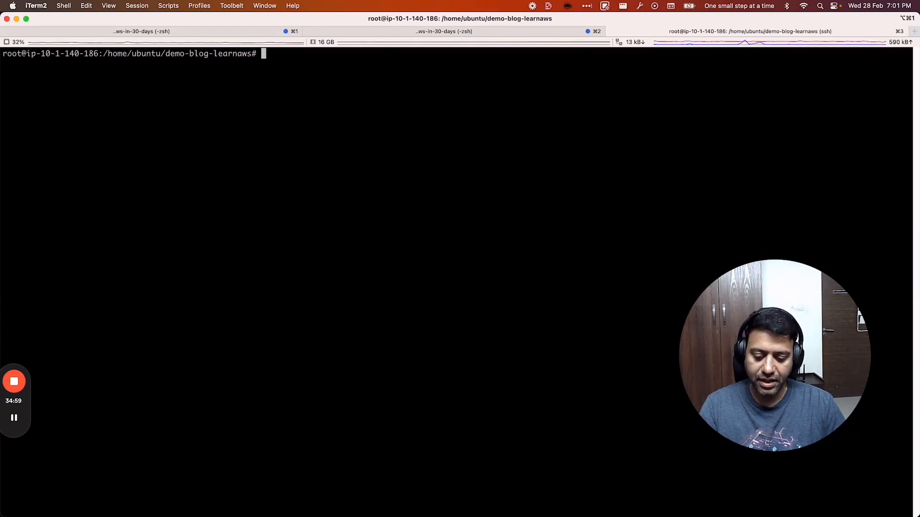
pyautogui.hotkey('ctrl', 'd')
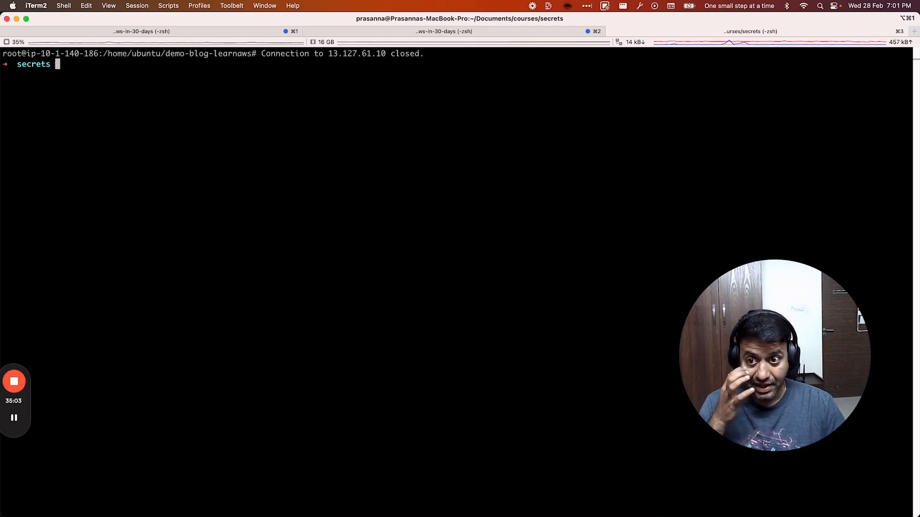
pyautogui.press('Up')
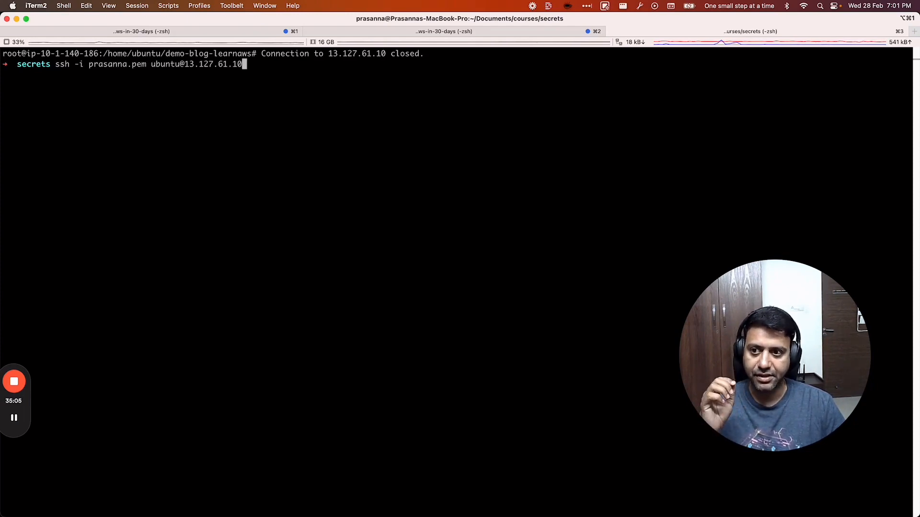
pyautogui.press('Return')
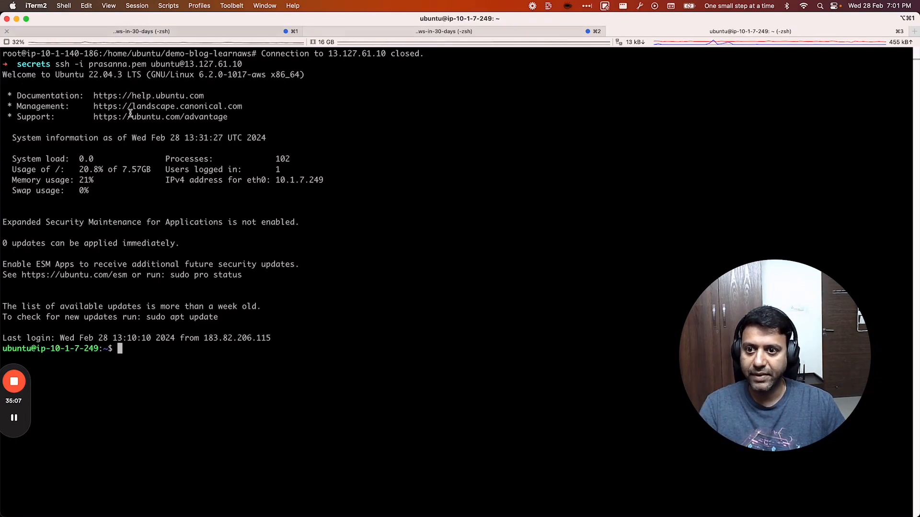
# Switch to the root user on the bastion host, list the command history and clear the screen.
pyautogui.write('sudo su')
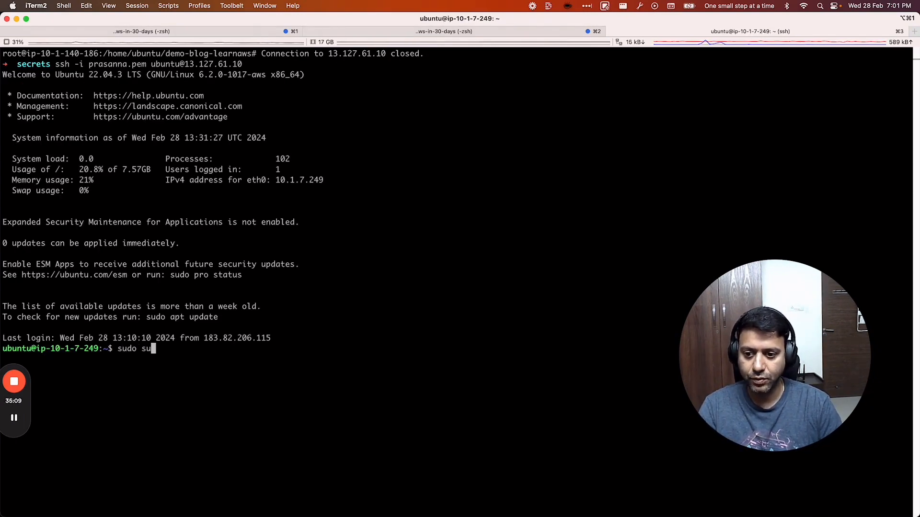
pyautogui.press('Return')
pyautogui.write('hsitory')
pyautogui.press('BackSpace')
pyautogui.press('BackSpace')
pyautogui.press('BackSpace')
pyautogui.press('BackSpace')
pyautogui.press('BackSpace')
pyautogui.press('BackSpace')
pyautogui.press('BackSpace')
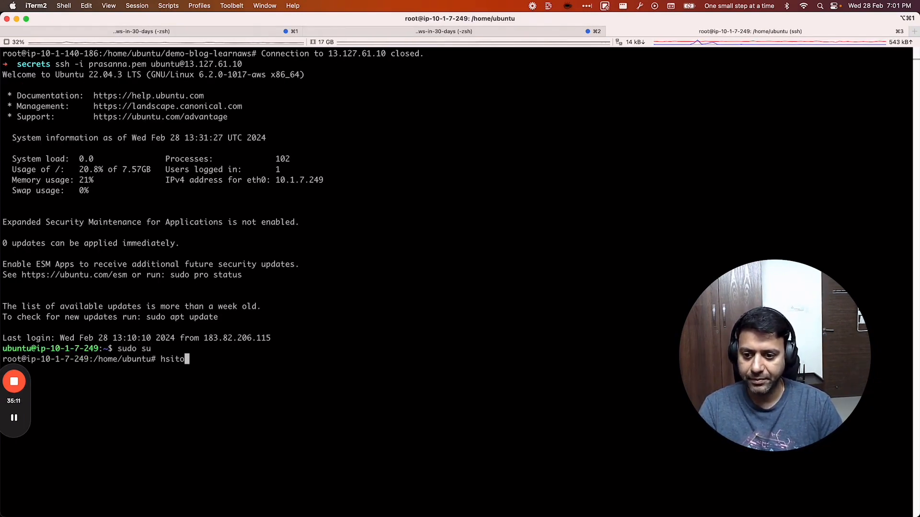
pyautogui.write('history')
pyautogui.press('Return')
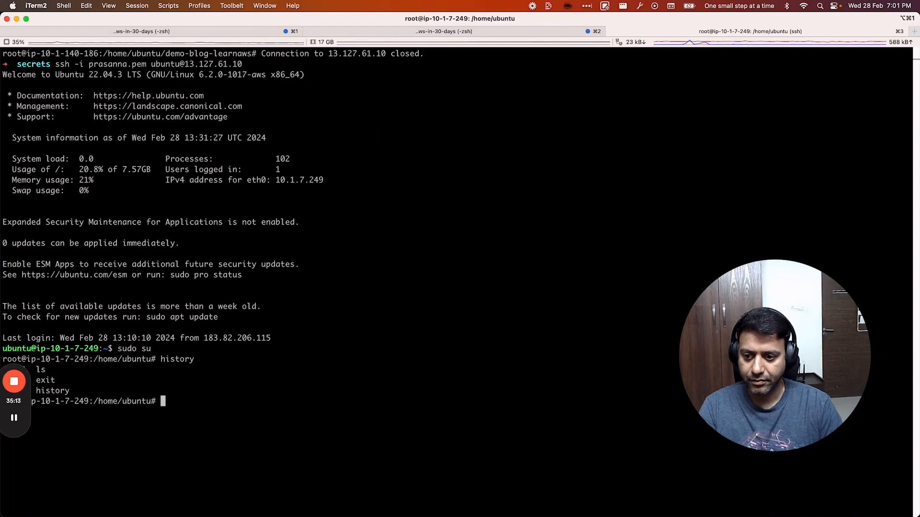
pyautogui.hotkey('ctrl', 'l')
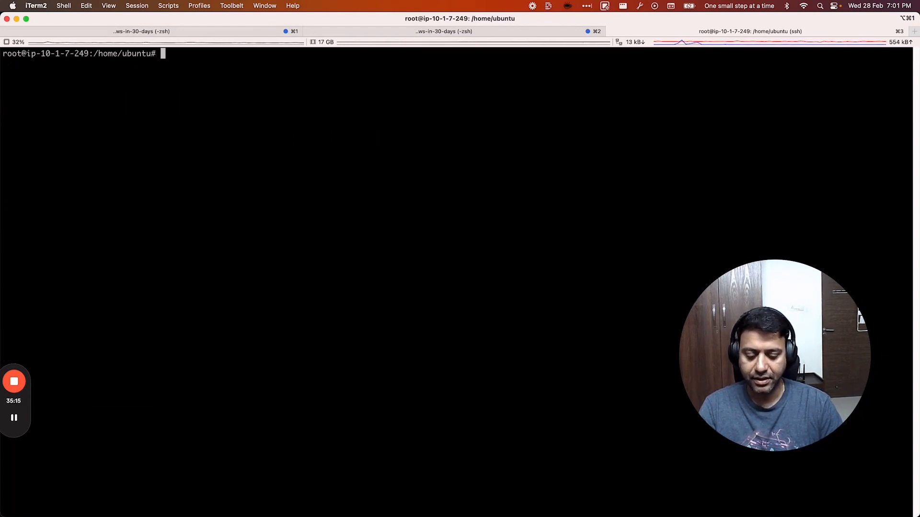
# Connect by SSH as ubuntu to the LearnAWSIn30DaysBlog instance's private address 10.1.140.186, copied from the EC2 console in Brave, using the .pem key in /tmp.
pyautogui.write('ssh -i ')
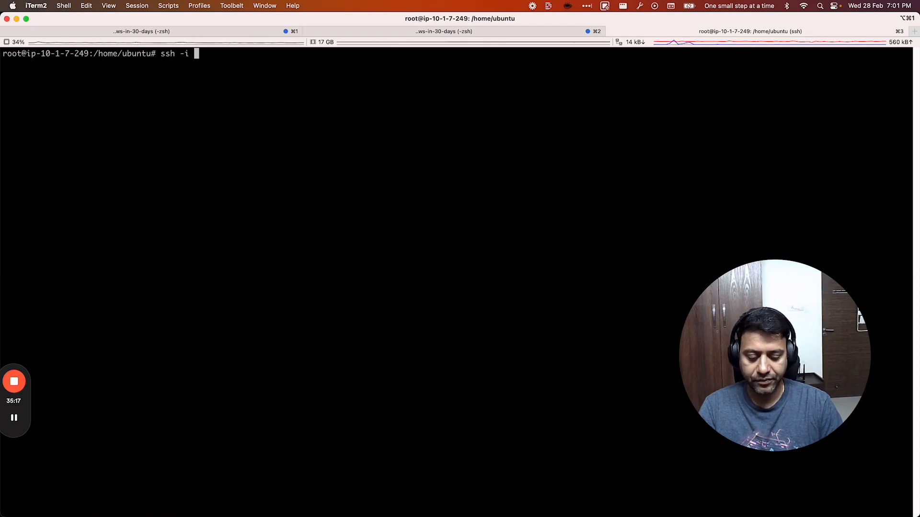
pyautogui.write('/tmp/prasa')
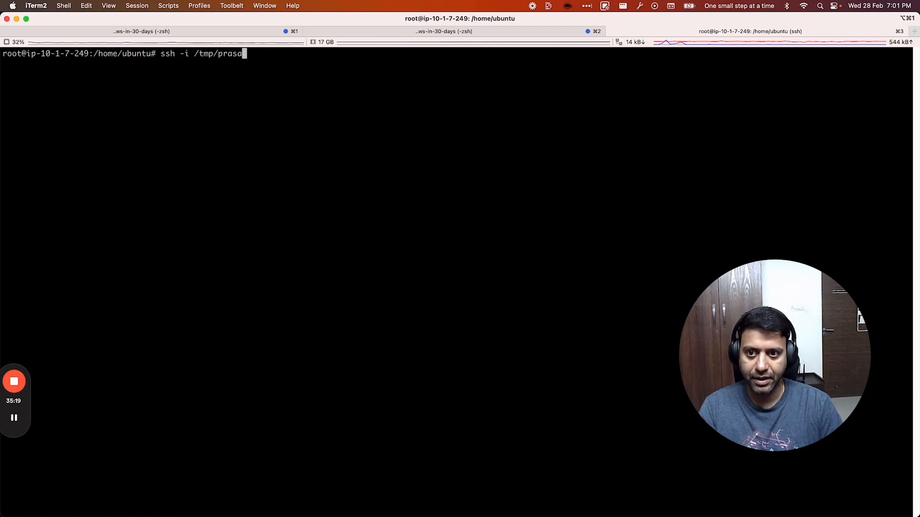
pyautogui.write('nna.pem ubuntu@')
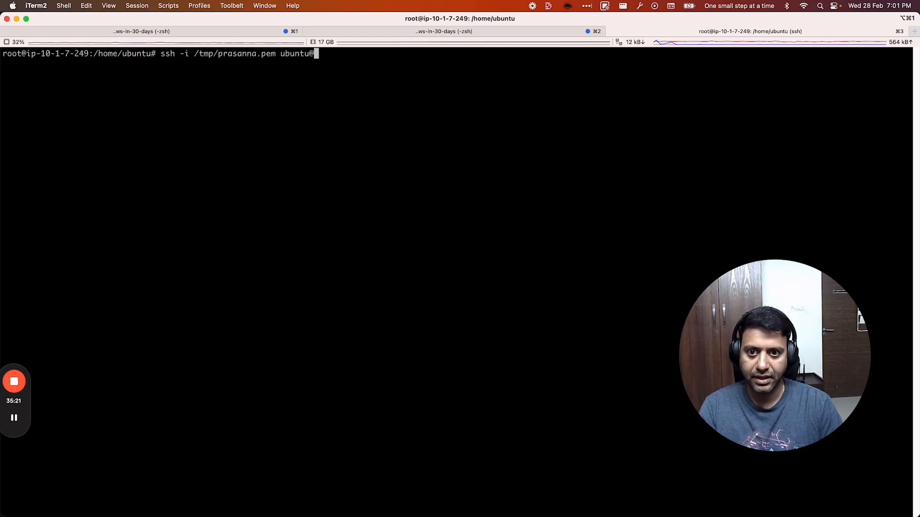
pyautogui.press('super+Tab')
pyautogui.press('super+Tab')
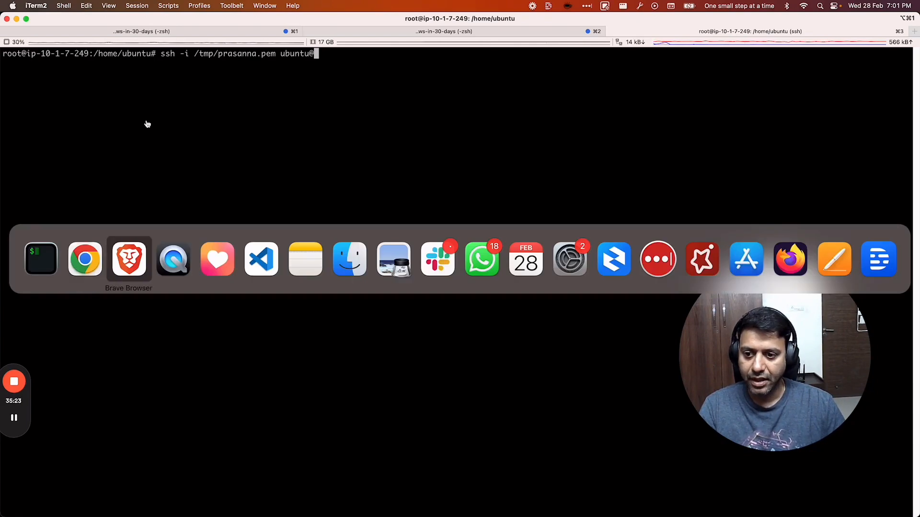
pyautogui.click(207, 25)
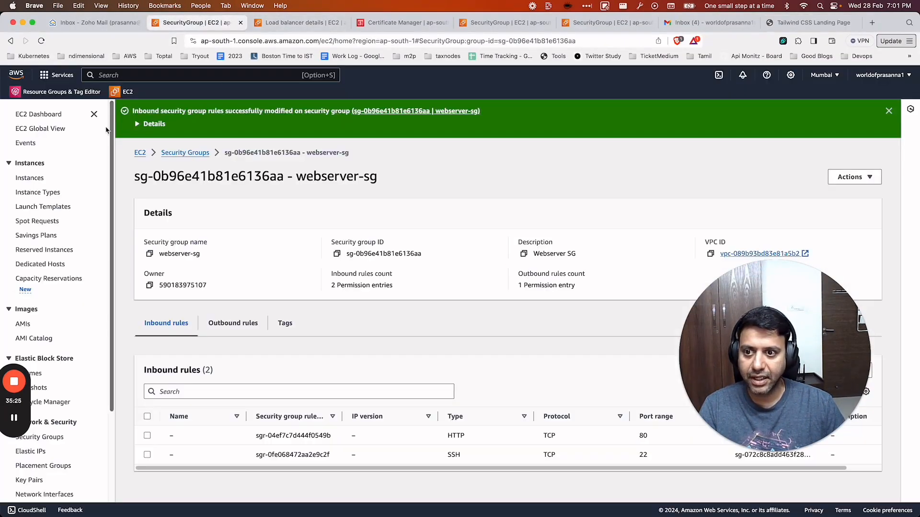
pyautogui.click(33, 179)
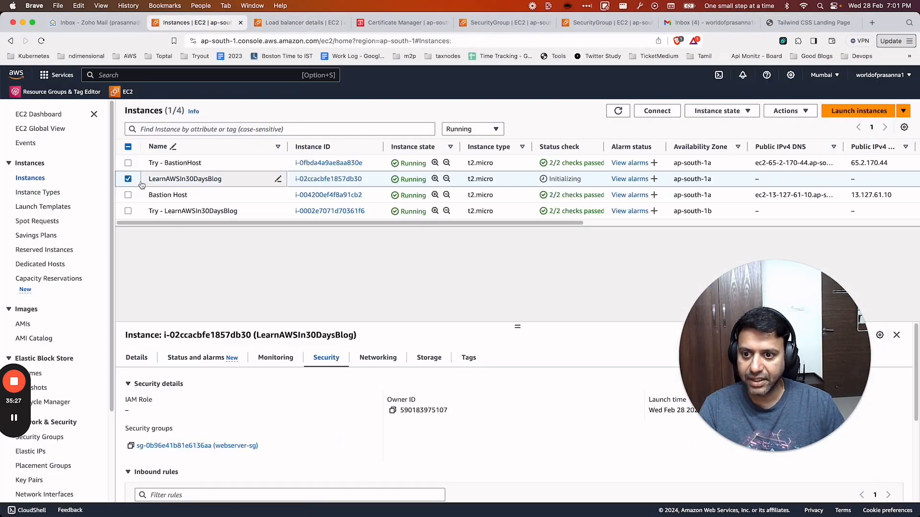
pyautogui.click(138, 359)
pyautogui.click(654, 411)
pyautogui.press('super+Tab')
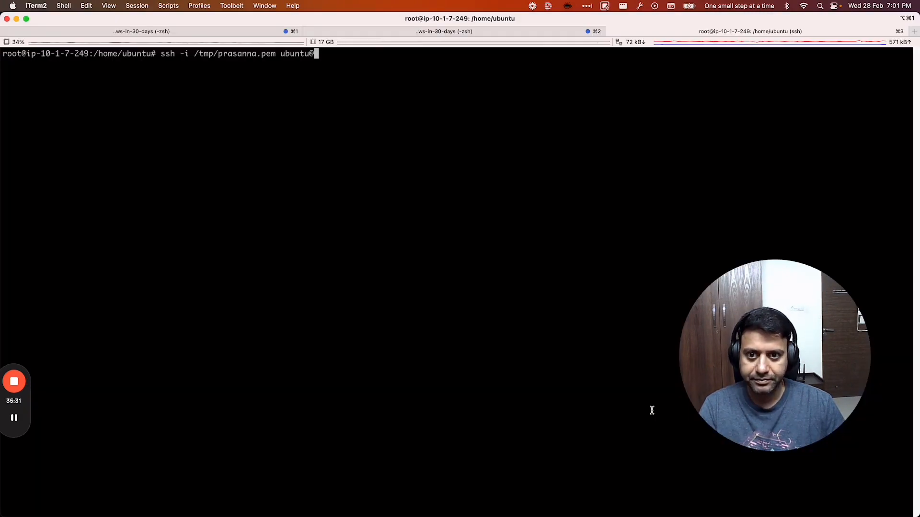
pyautogui.write('10.1.140.186')
pyautogui.press('Return')
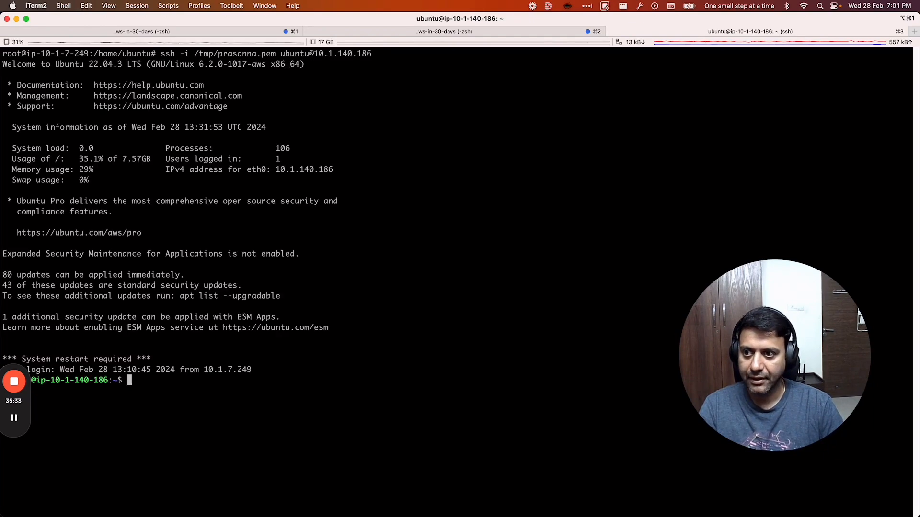
# Switch to the root user on the blog instance, enter the demo-blog-learnaws directory and list its files.
pyautogui.hotkey('ctrl', 'l')
pyautogui.write('sudo su')
pyautogui.press('Return')
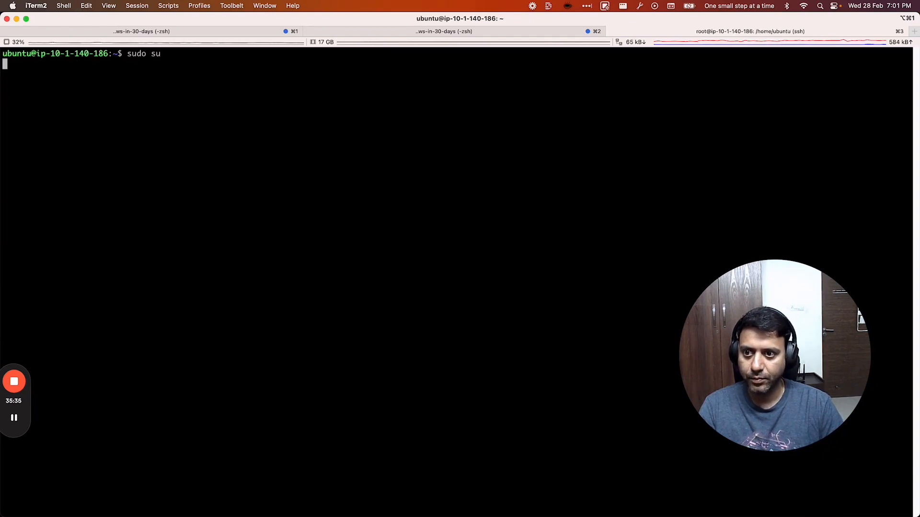
pyautogui.hotkey('ctrl', 'l')
pyautogui.write('ls')
pyautogui.press('Return')
pyautogui.write('cd demo-blog-learnaws/')
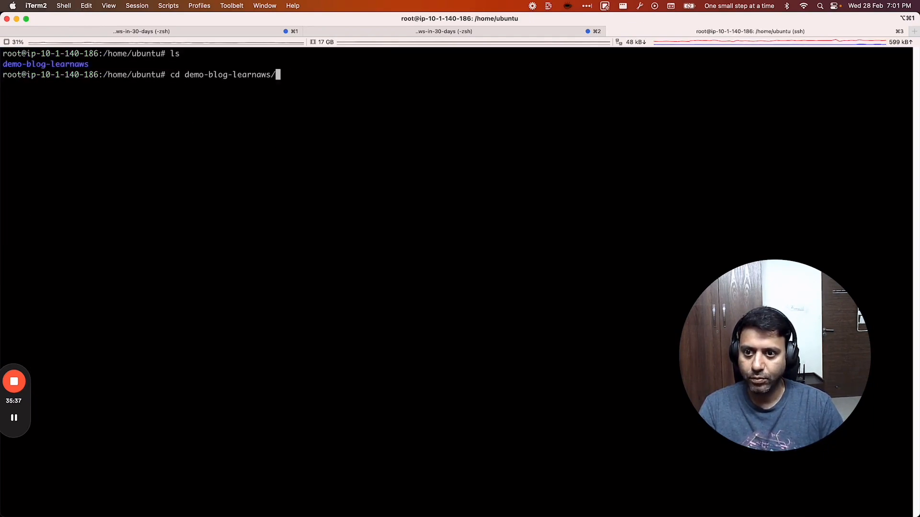
pyautogui.press('Return')
pyautogui.hotkey('ctrl', 'l')
pyautogui.write('ls')
pyautogui.press('Return')
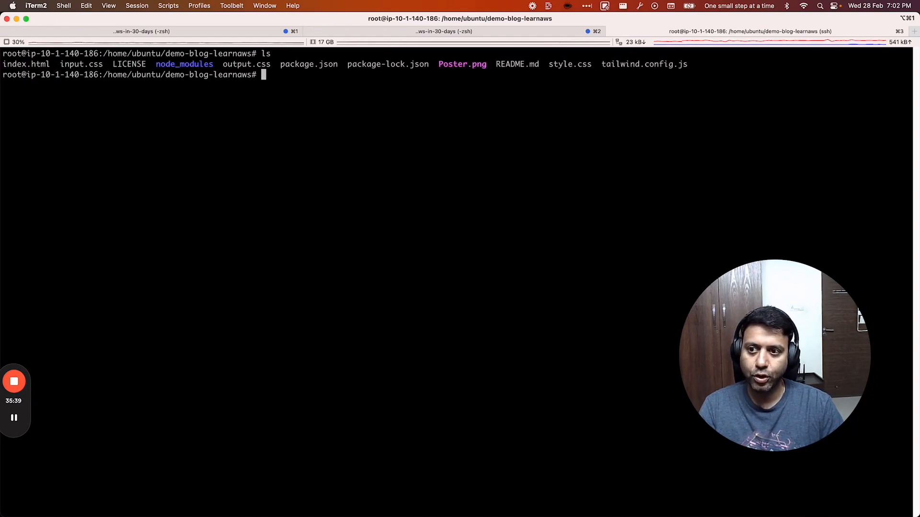
# Open index.html in vi and locate the "Learn AWS in 30 Days" heading by searching for "Learn".
pyautogui.write('vi index.html')
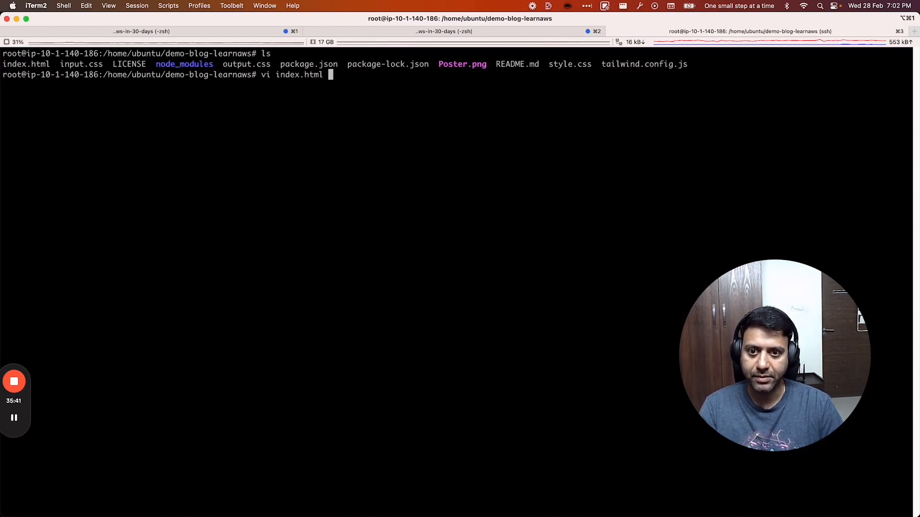
pyautogui.press('Return')
pyautogui.press('j')
pyautogui.press('j')
pyautogui.press('j')
pyautogui.press('j')
pyautogui.press('j')
pyautogui.press('j')
pyautogui.press('j')
pyautogui.press('j')
pyautogui.press('j')
pyautogui.press('j')
pyautogui.press('j')
pyautogui.press('j')
pyautogui.press('j')
pyautogui.press('j')
pyautogui.press('j')
pyautogui.press('j')
pyautogui.press('j')
pyautogui.press('j')
pyautogui.press('j')
pyautogui.press('j')
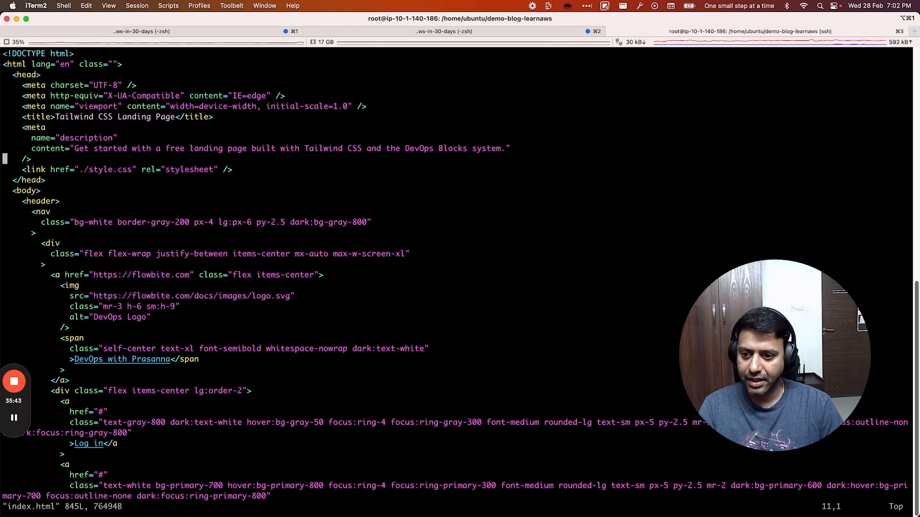
pyautogui.press('j')
pyautogui.press('j')
pyautogui.press('j')
pyautogui.press('j')
pyautogui.press('j')
pyautogui.press('j')
pyautogui.press('j')
pyautogui.press('j')
pyautogui.press('j')
pyautogui.press('j')
pyautogui.press('j')
pyautogui.press('j')
pyautogui.press('j')
pyautogui.press('j')
pyautogui.press('j')
pyautogui.press('j')
pyautogui.press('j')
pyautogui.press('j')
pyautogui.press('j')
pyautogui.press('j')
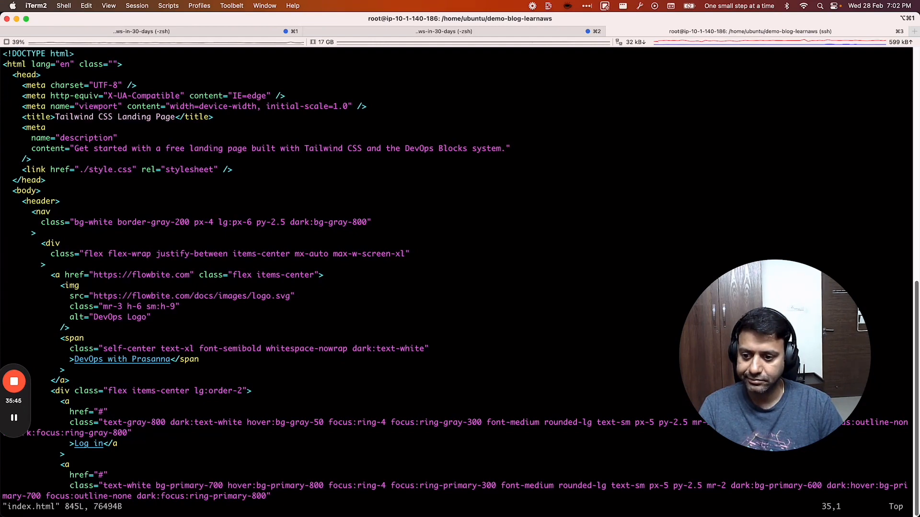
pyautogui.press('j')
pyautogui.press('j')
pyautogui.press('j')
pyautogui.press('j')
pyautogui.press('j')
pyautogui.press('j')
pyautogui.press('j')
pyautogui.press('j')
pyautogui.press('j')
pyautogui.press('j')
pyautogui.press('j')
pyautogui.press('j')
pyautogui.press('j')
pyautogui.press('j')
pyautogui.press('j')
pyautogui.press('j')
pyautogui.press('j')
pyautogui.press('j')
pyautogui.press('j')
pyautogui.press('j')
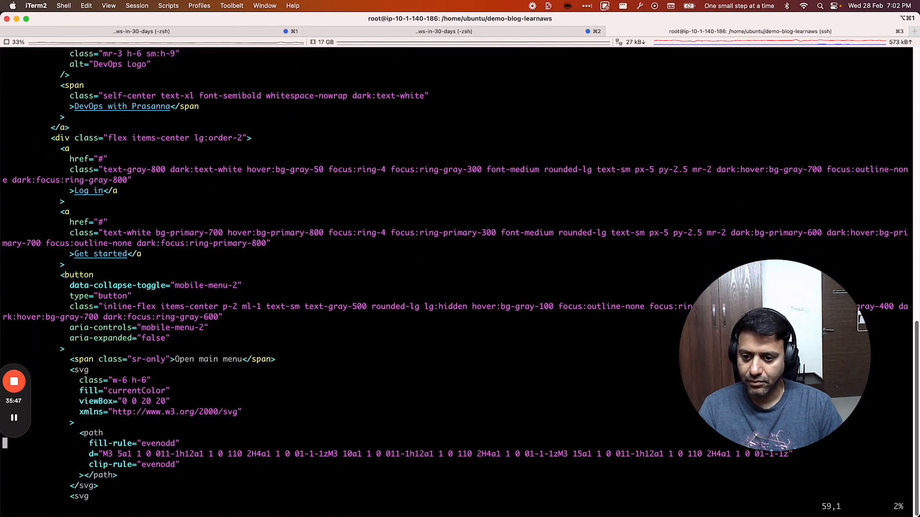
pyautogui.press('j')
pyautogui.press('j')
pyautogui.press('j')
pyautogui.press('j')
pyautogui.press('j')
pyautogui.press('j')
pyautogui.press('j')
pyautogui.press('j')
pyautogui.press('j')
pyautogui.press('j')
pyautogui.press('j')
pyautogui.press('j')
pyautogui.press('j')
pyautogui.press('j')
pyautogui.press('j')
pyautogui.press('j')
pyautogui.press('j')
pyautogui.press('j')
pyautogui.press('j')
pyautogui.press('j')
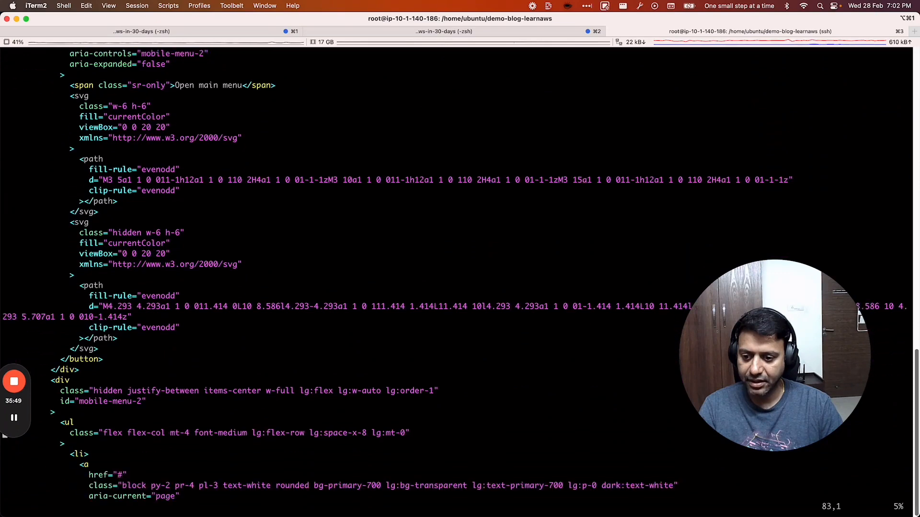
pyautogui.write('/Learn')
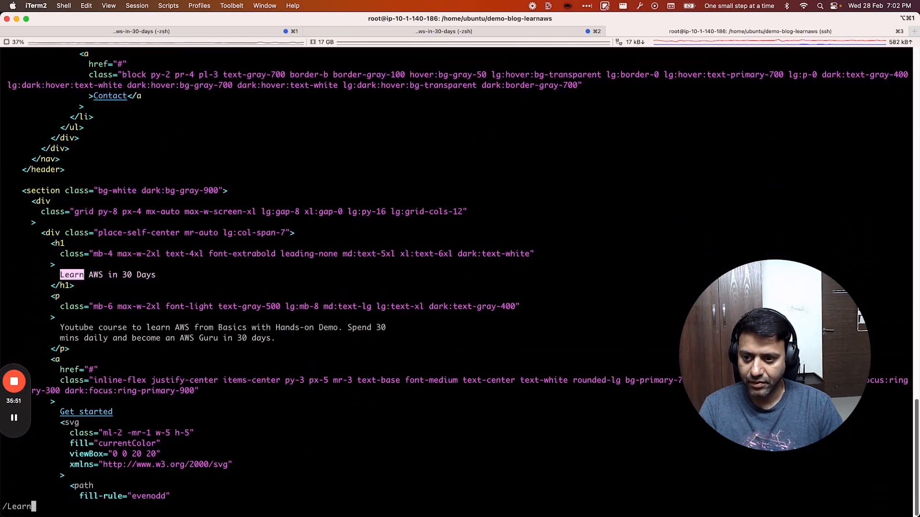
pyautogui.press('Return')
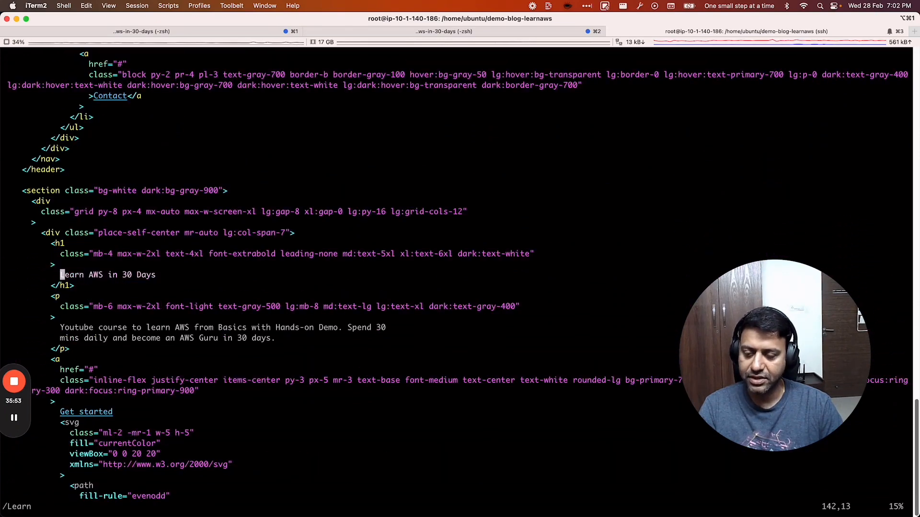
# Append ". Happy Learning !!!" to the "Learn AWS in 30 Days" heading, then save index.html and quit vi.
pyautogui.hotkey('shift', 'a')
pyautogui.write('. ')
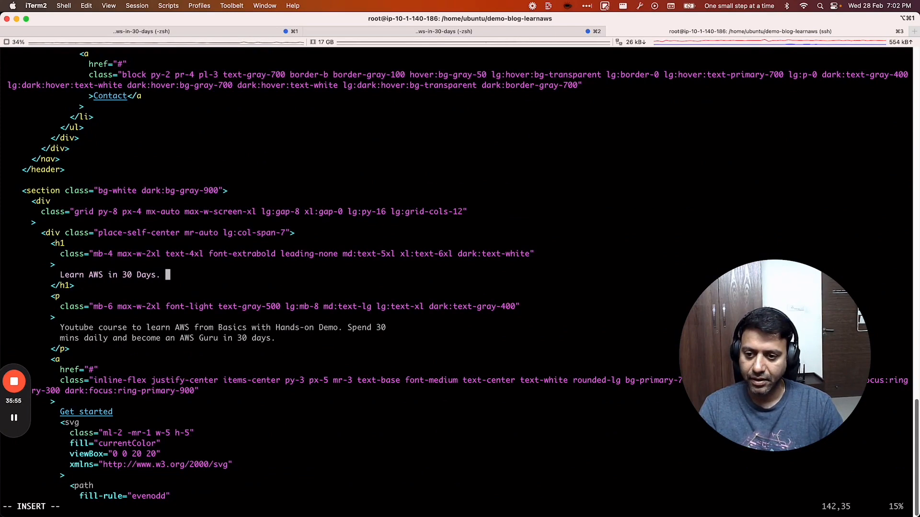
pyautogui.write('Happy Learning')
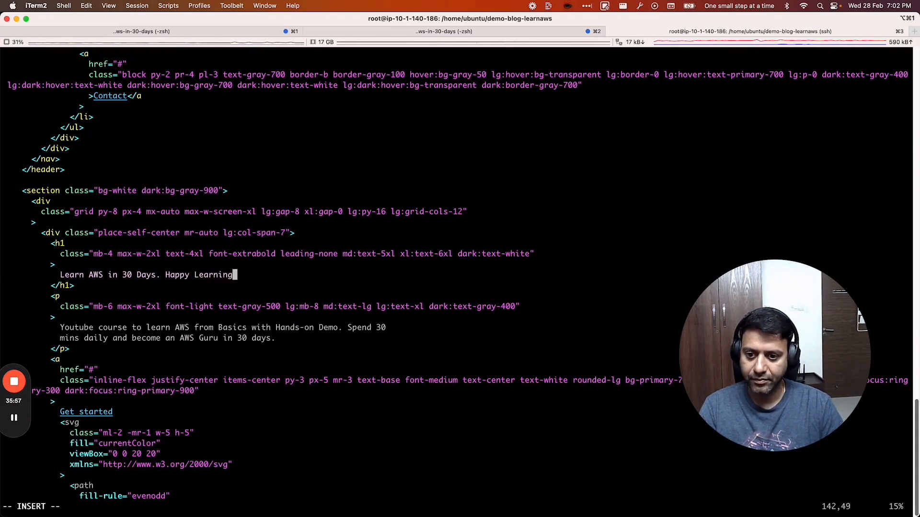
pyautogui.write(' !!!')
pyautogui.press('Escape')
pyautogui.write(':')
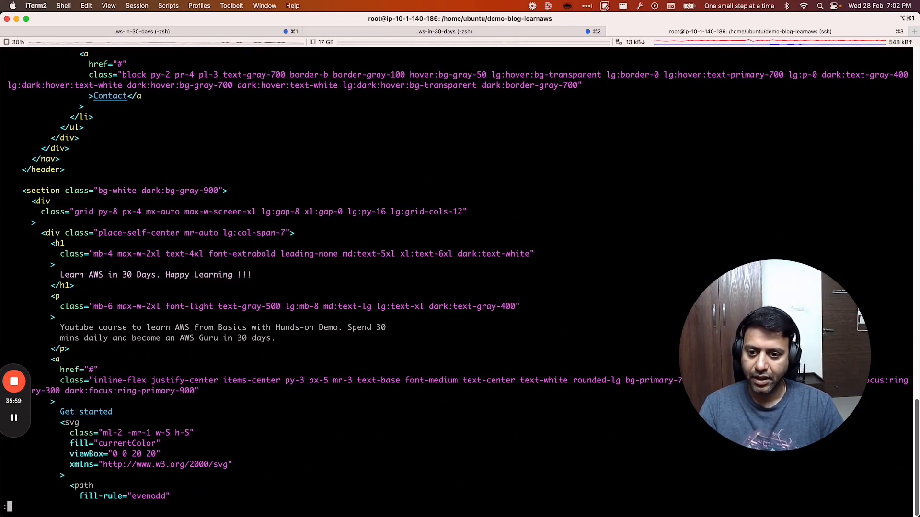
pyautogui.write('wq')
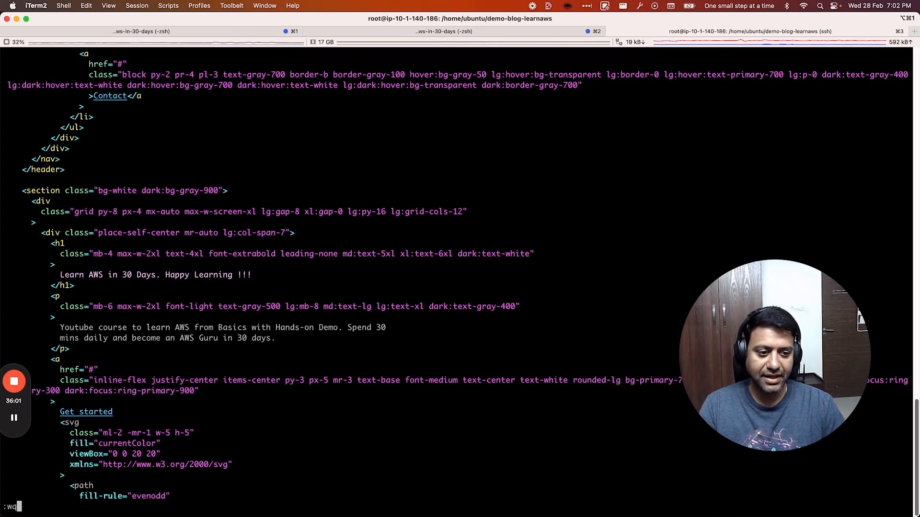
pyautogui.press('Return')
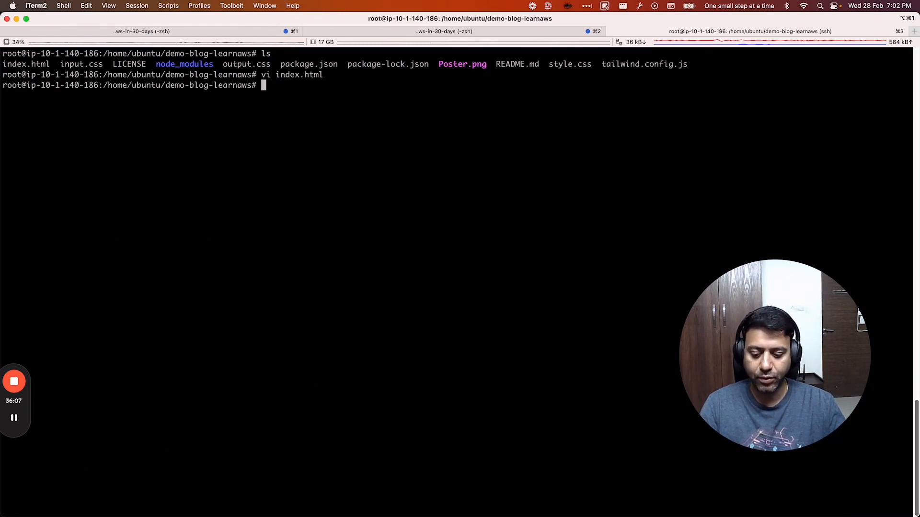
# Switch to QuickTime Player and review the CI/CD diagram from basic application through building static assets to deployment.
pyautogui.press('super+Tab')
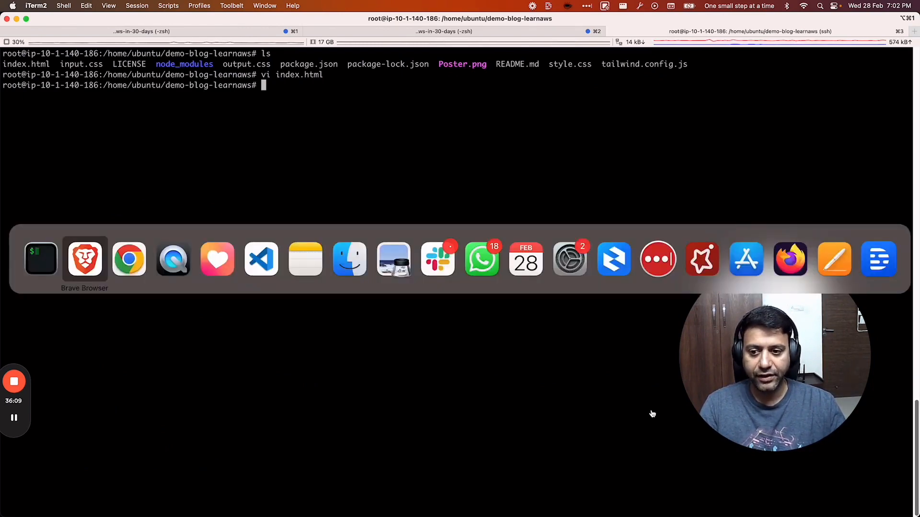
pyautogui.press('super+Tab')
pyautogui.press('super+Tab')
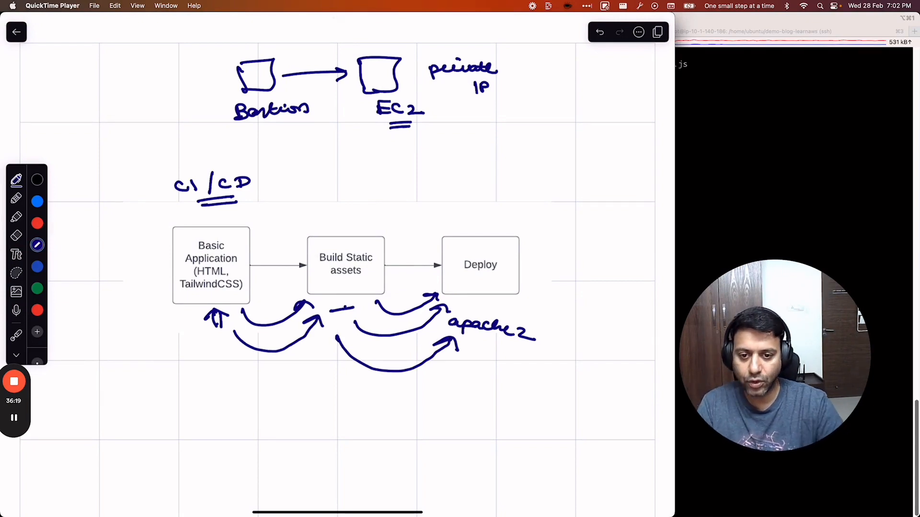
# Switch back to iTerm2, list the files in demo-blog-learnaws and build the static assets with npm run build.
pyautogui.press('super+Tab')
pyautogui.write('ls')
pyautogui.press('Return')
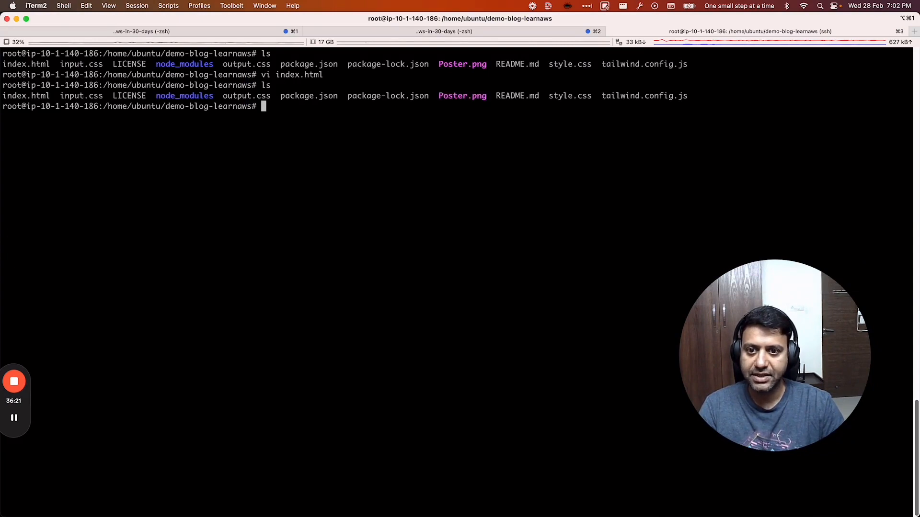
pyautogui.write('npm run build')
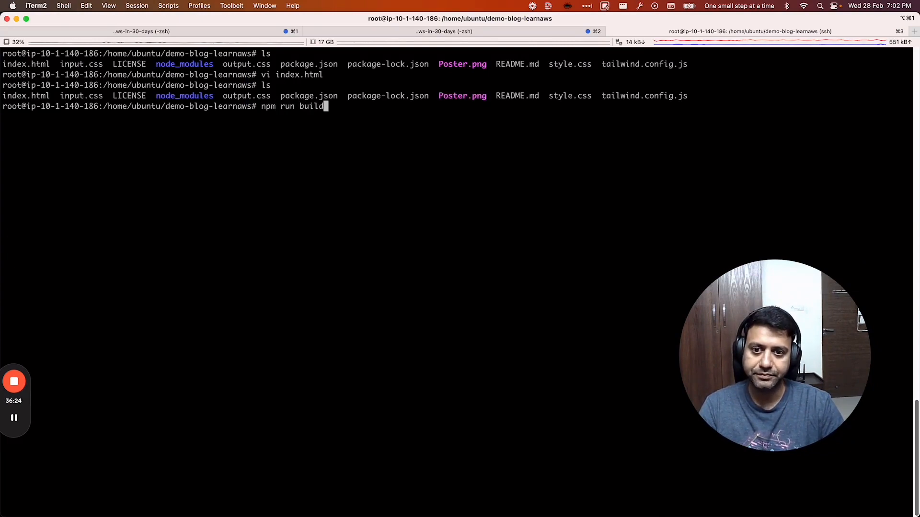
pyautogui.press('Return')
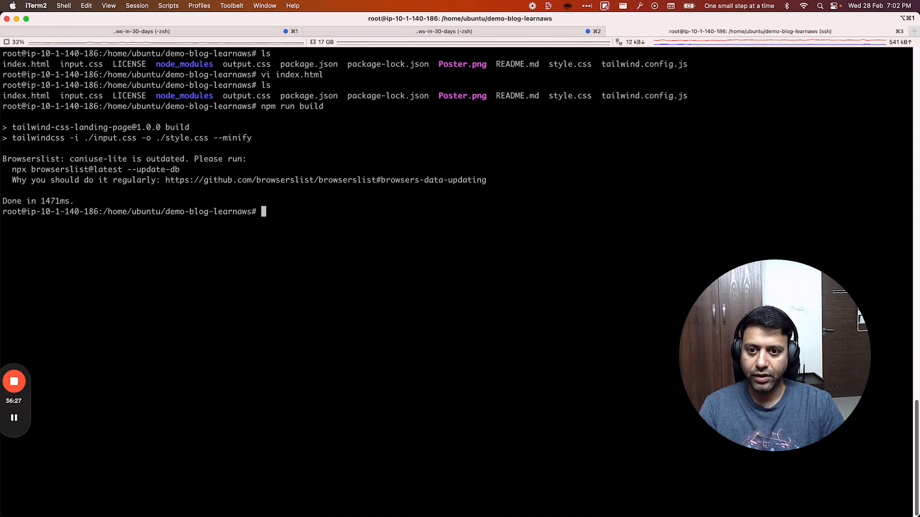
# Copy index.html, style.css and Poster.png into /var/www/html/.
pyautogui.write('cp inde')
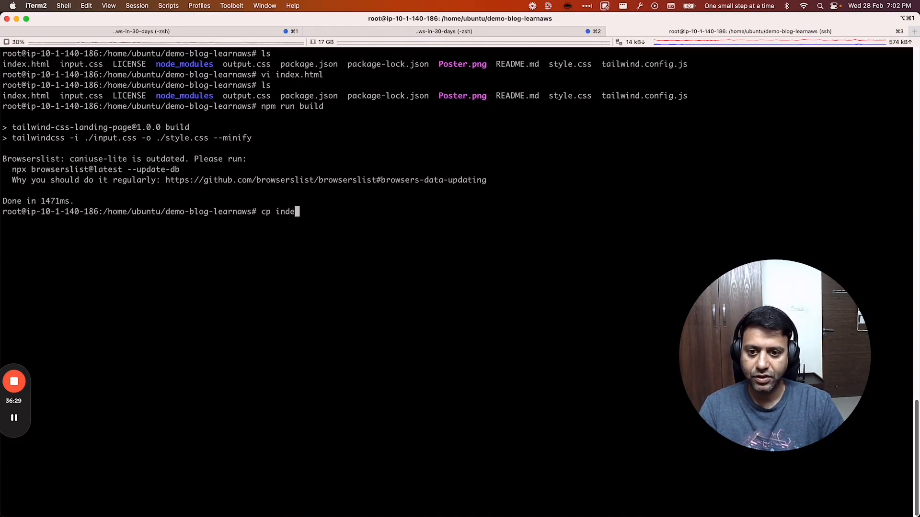
pyautogui.press('Tab')
pyautogui.write('st')
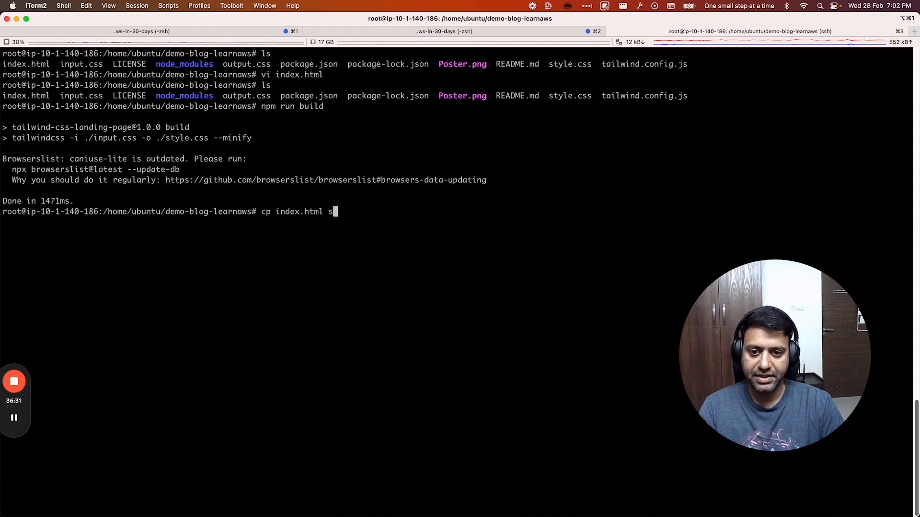
pyautogui.press('Tab')
pyautogui.write('Pos')
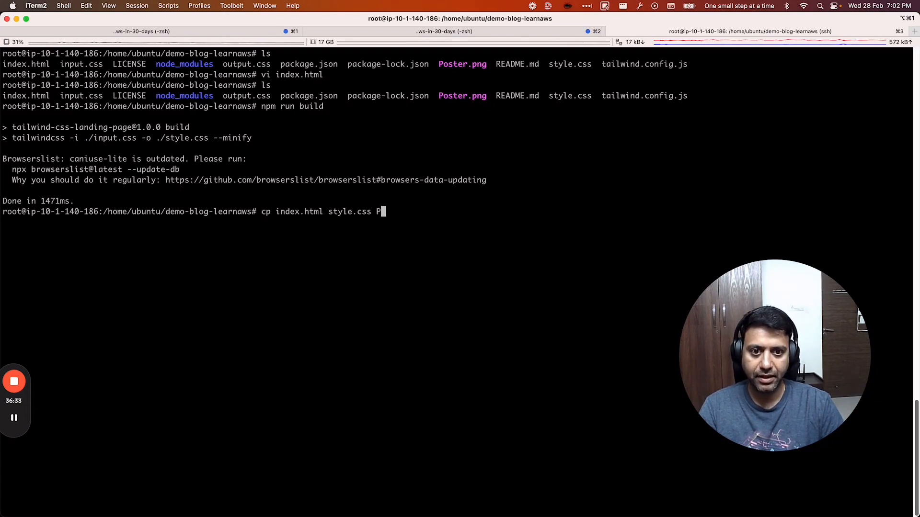
pyautogui.press('Tab')
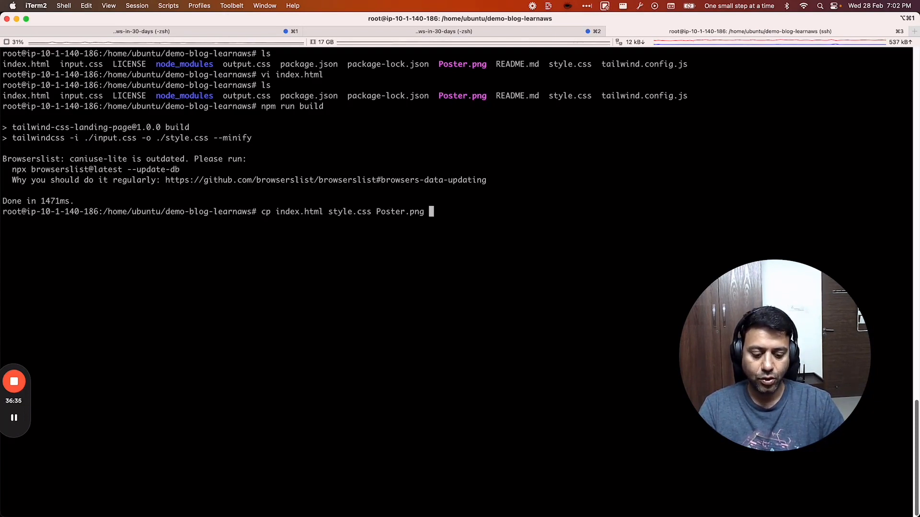
pyautogui.write('/var/www/h')
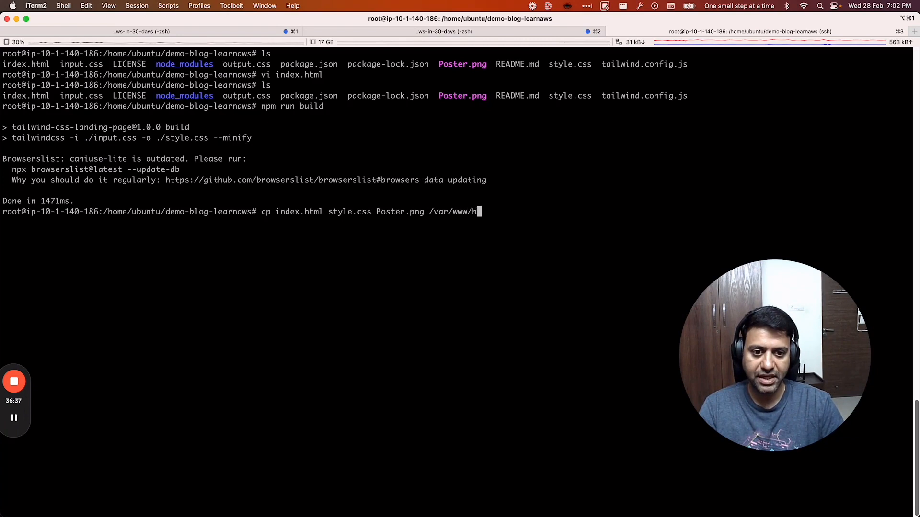
pyautogui.press('Tab')
pyautogui.press('Return')
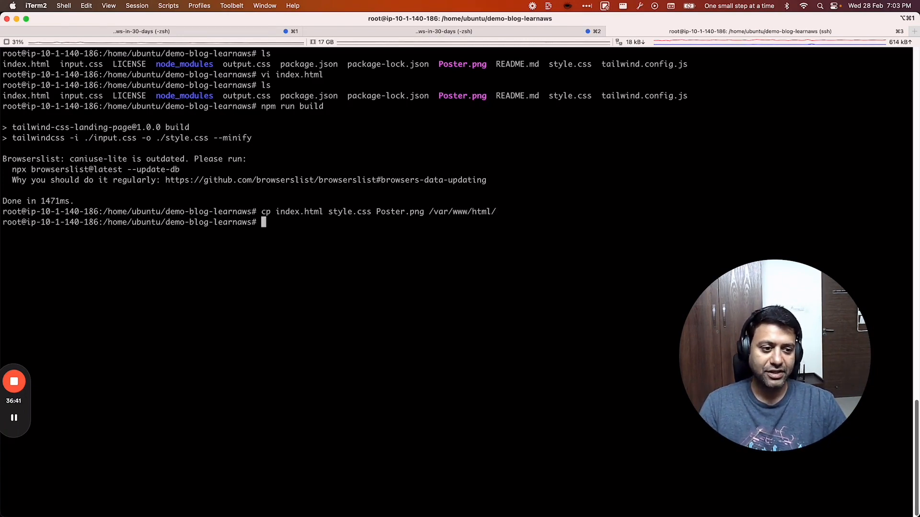
# Switch to Chrome, reload learnaws.superstatz.co and check the main heading for the added text.
pyautogui.press('super+Tab')
pyautogui.press('super+Tab')
pyautogui.press('super+Tab')
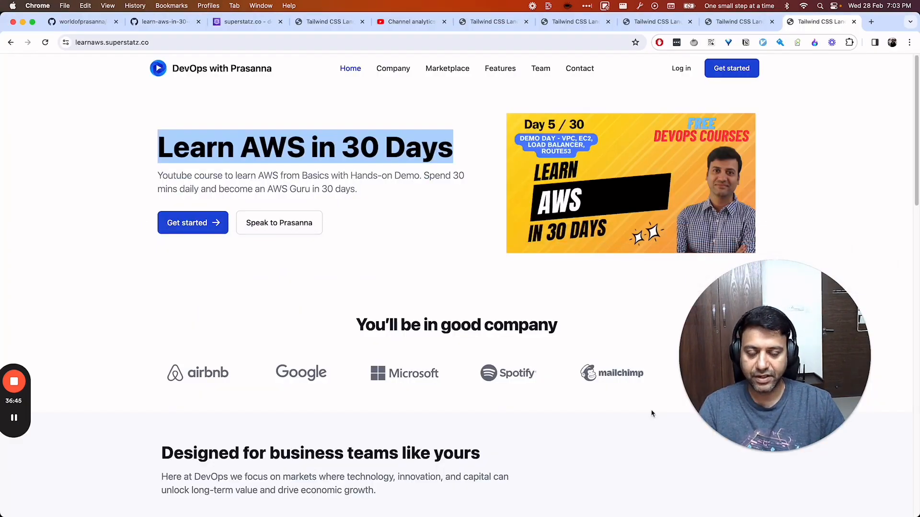
pyautogui.click(139, 285)
pyautogui.press('super+r')
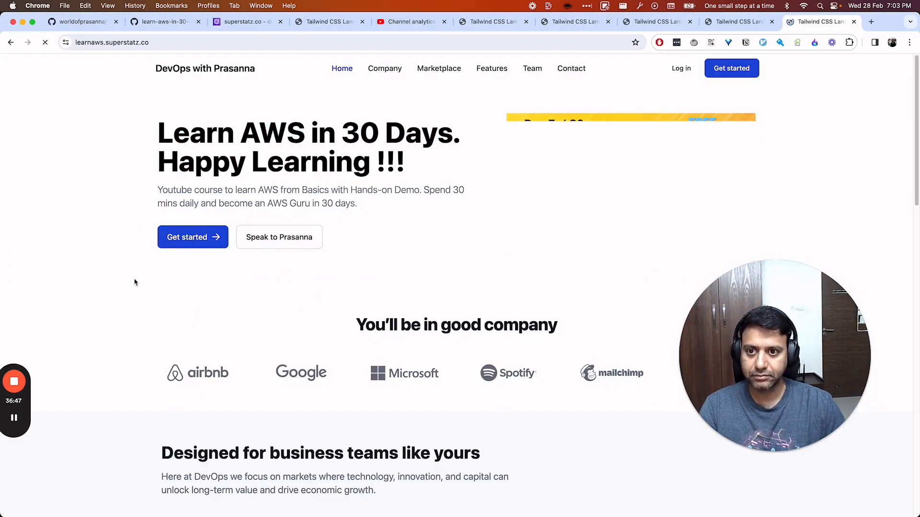
pyautogui.moveTo(175, 132); pyautogui.dragTo(176, 168)
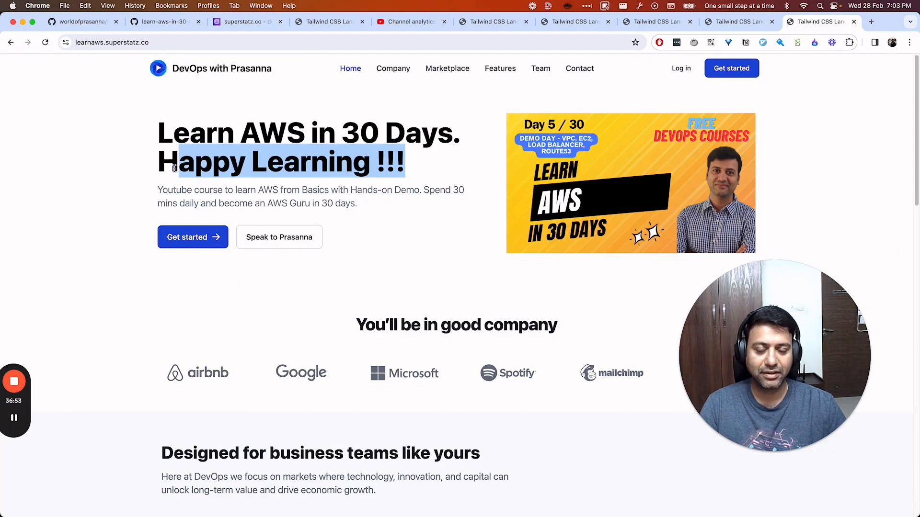
pyautogui.click(166, 157)
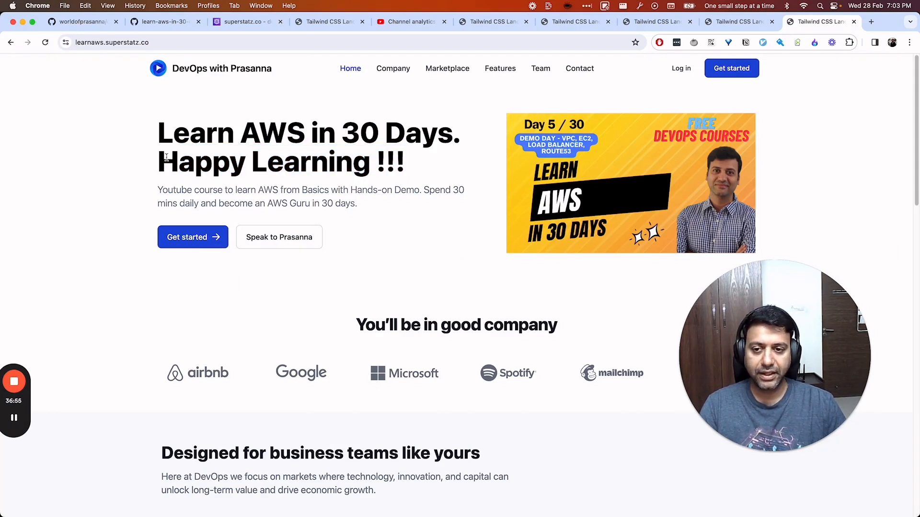
# Switch to QuickTime Player and review the demo architecture diagram with the VPC, bastion host, load balancer and web server.
pyautogui.press('super+Tab')
pyautogui.press('super+Tab')
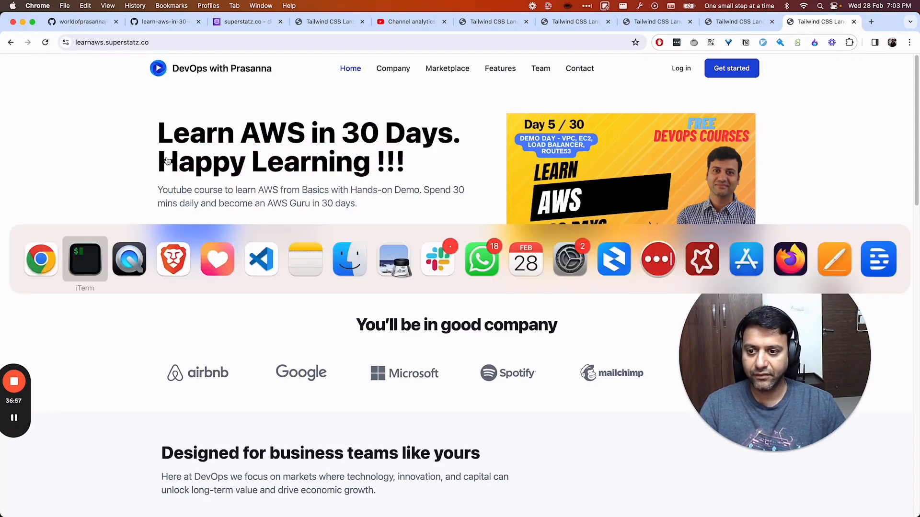
pyautogui.scroll(10, 167, 160)
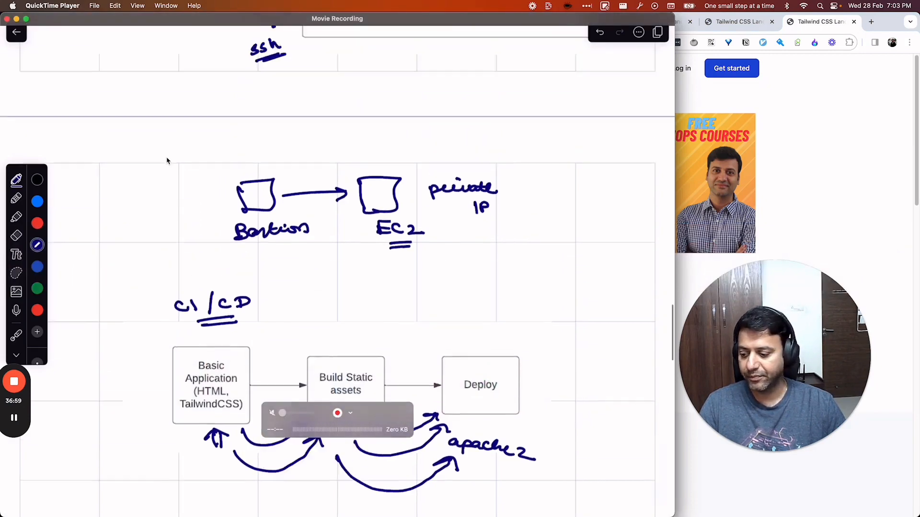
pyautogui.scroll(3, 166, 160)
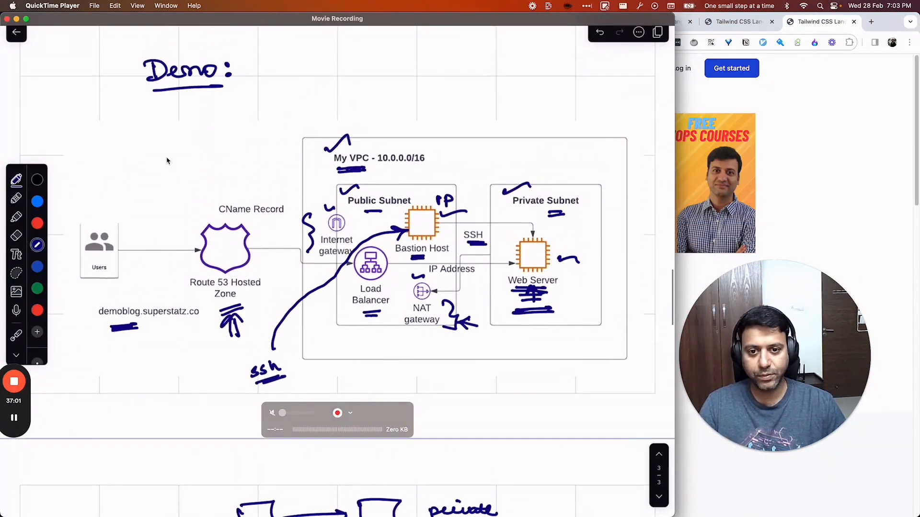